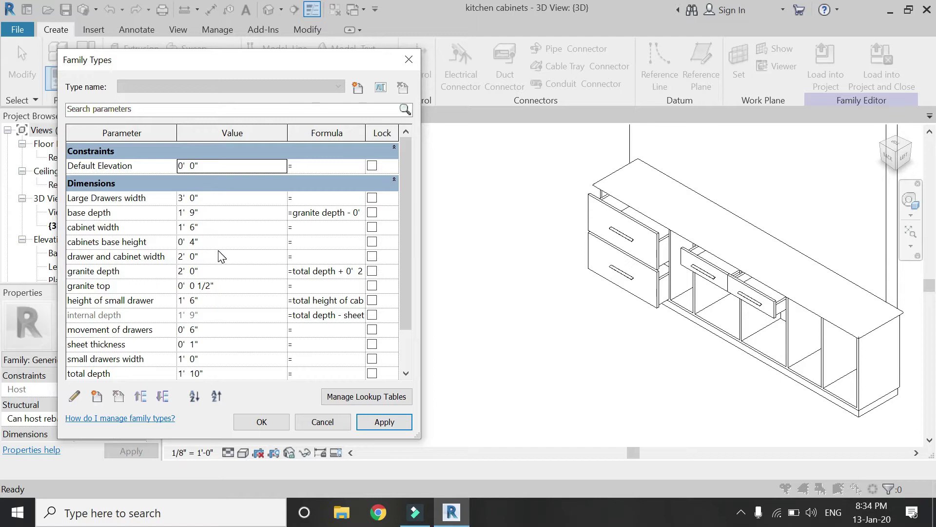
Set the total height of cabinets parameter to 2' 8" and apply it to the family.
{"action": "scroll", "coordinate": [227, 358], "scroll_direction": "down", "scroll_amount": 3}
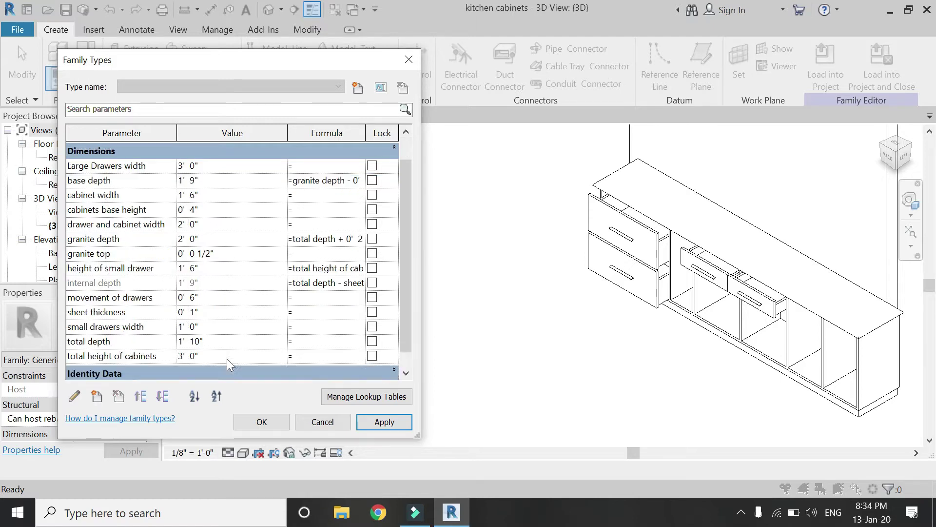
{"action": "left_click", "coordinate": [225, 338]}
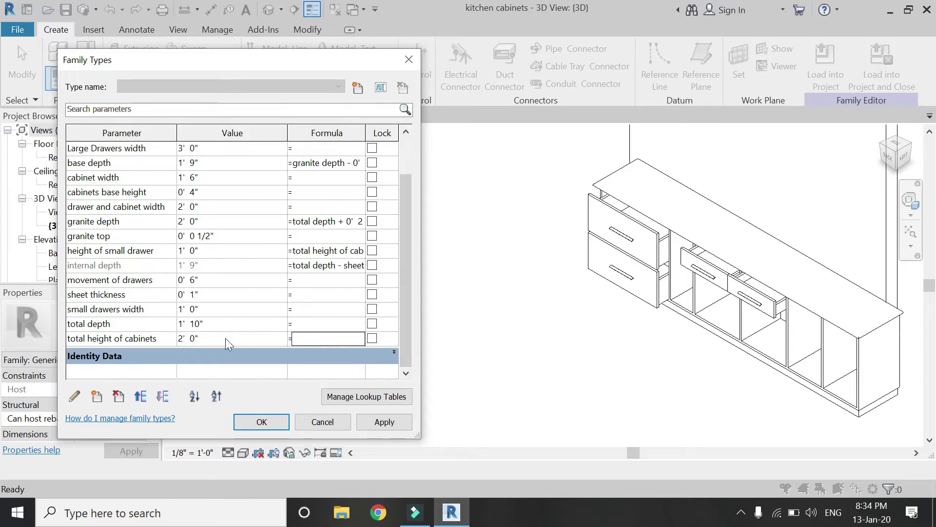
{"action": "left_click", "coordinate": [378, 424]}
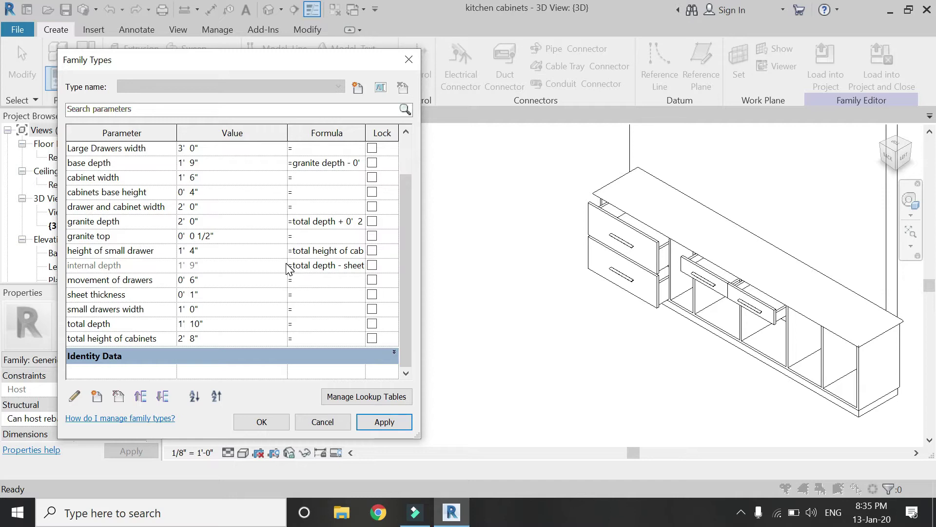
Set the movement of drawers parameter to 0 and apply it to the cabinet model.
{"action": "scroll", "coordinate": [282, 267], "scroll_direction": "up", "scroll_amount": 2}
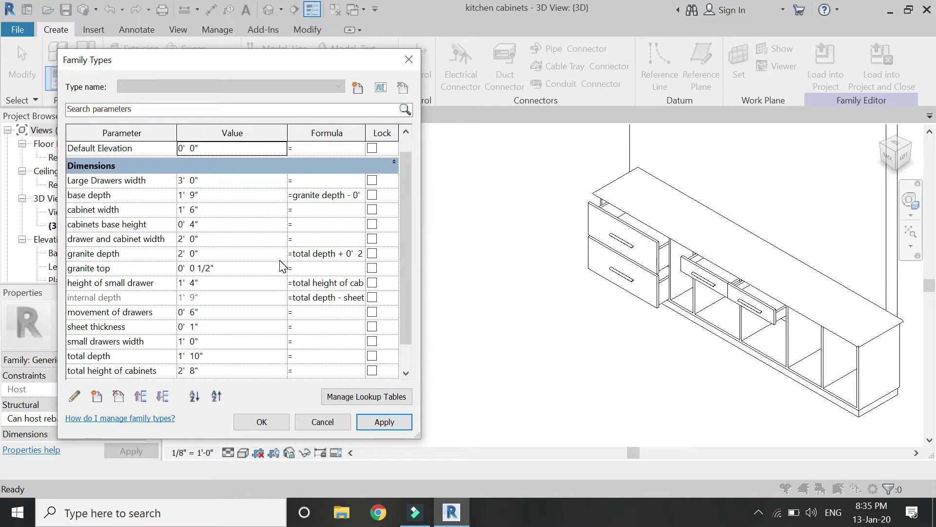
{"action": "left_click", "coordinate": [244, 312]}
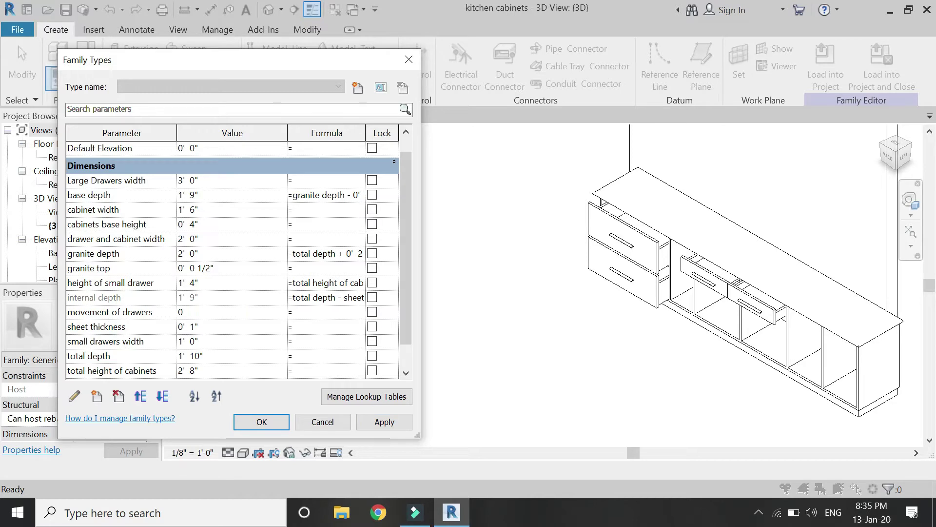
{"action": "left_click", "coordinate": [379, 420]}
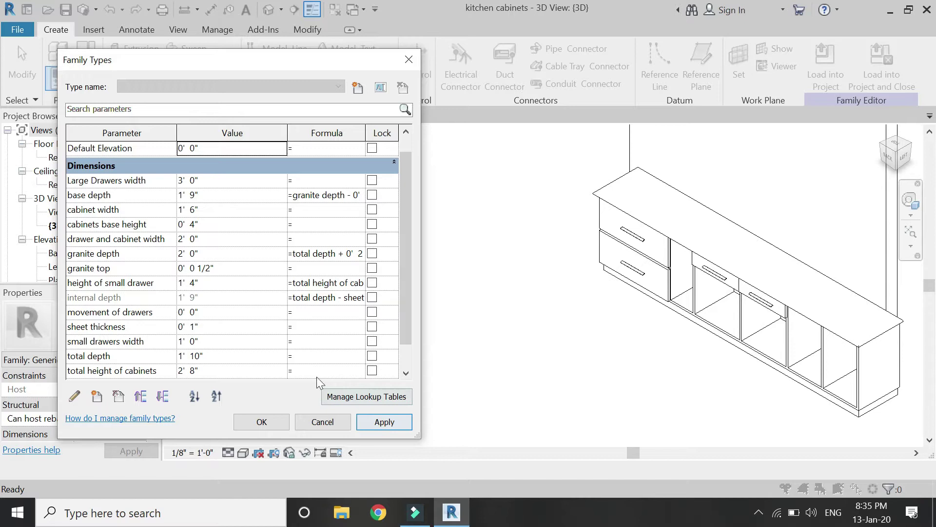
Set the movement of drawers parameter to 1' 0" and apply it to the cabinet model.
{"action": "left_click", "coordinate": [204, 311]}
{"action": "key", "text": "ctrl+a"}
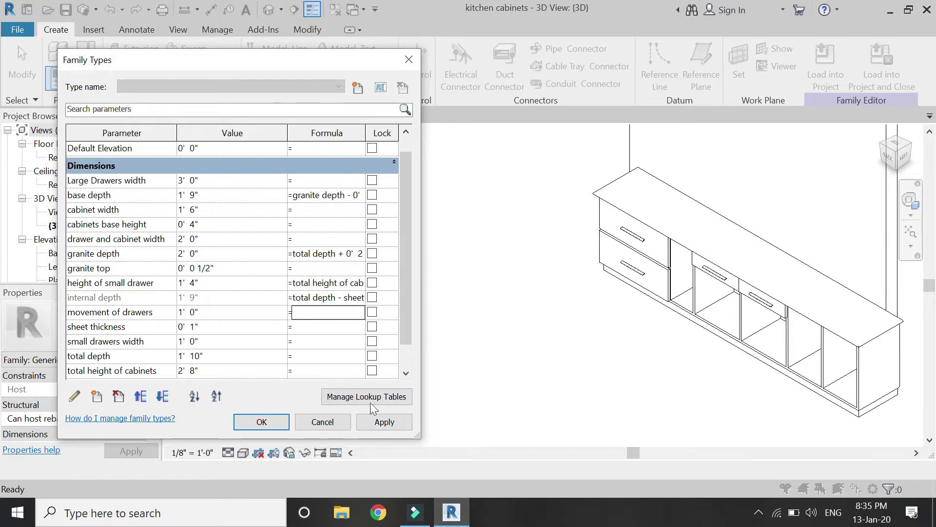
{"action": "left_click", "coordinate": [396, 422]}
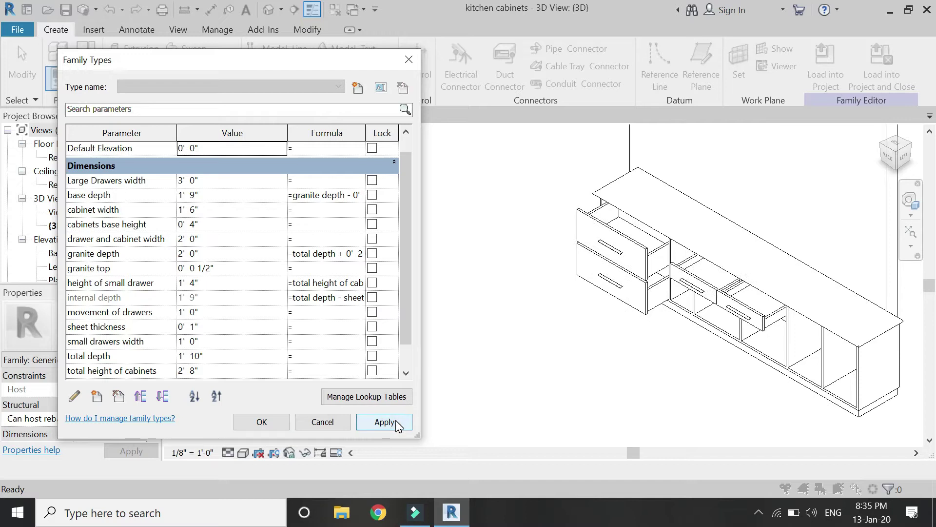
Set the drawer and cabinet width parameter to 3' 0" and apply it.
{"action": "scroll", "coordinate": [232, 293], "scroll_direction": "down", "scroll_amount": 1}
{"action": "double_click", "coordinate": [204, 206]}
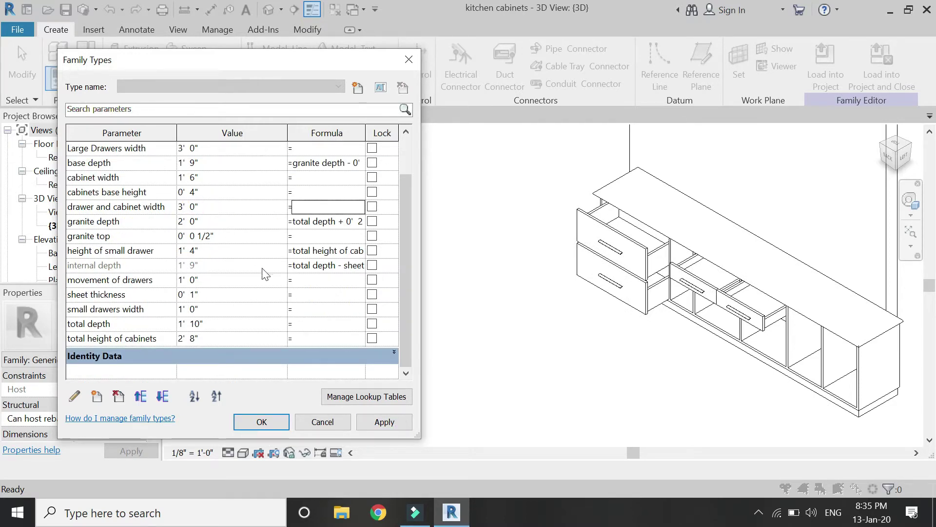
{"action": "left_click", "coordinate": [383, 423]}
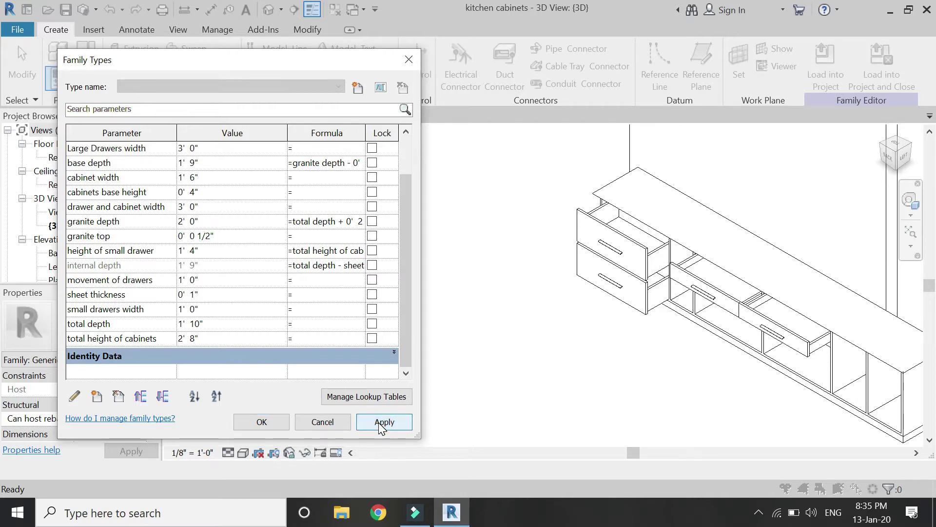
Set the drawer and cabinet width parameter to 1 and apply it.
{"action": "left_click", "coordinate": [223, 206]}
{"action": "double_click", "coordinate": [223, 206]}
{"action": "type", "text": "1"}
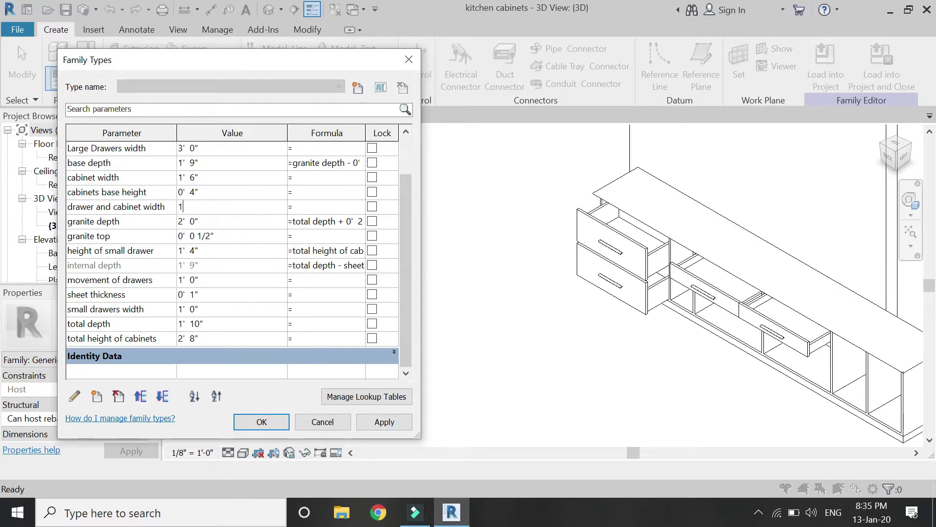
{"action": "left_click", "coordinate": [361, 426]}
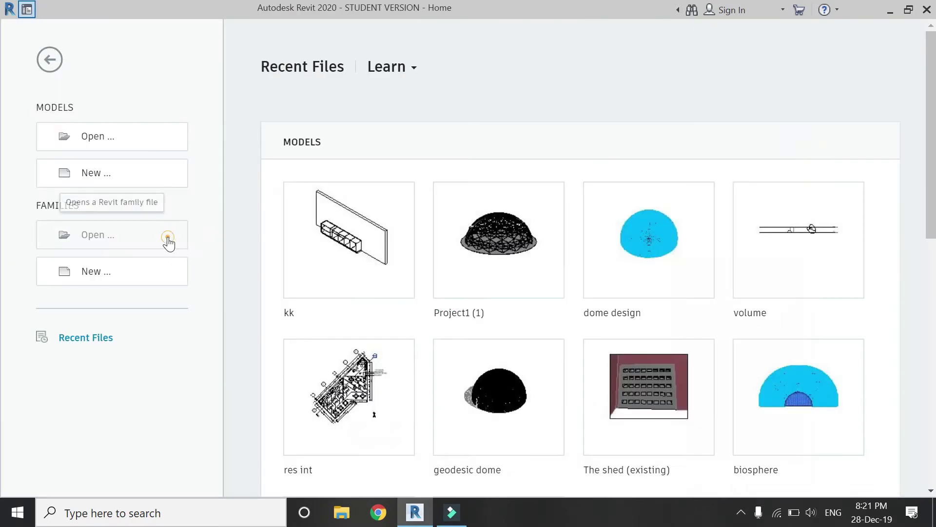
Open the Cabinets Template File family from the Template Files folder.
{"action": "left_click", "coordinate": [167, 241]}
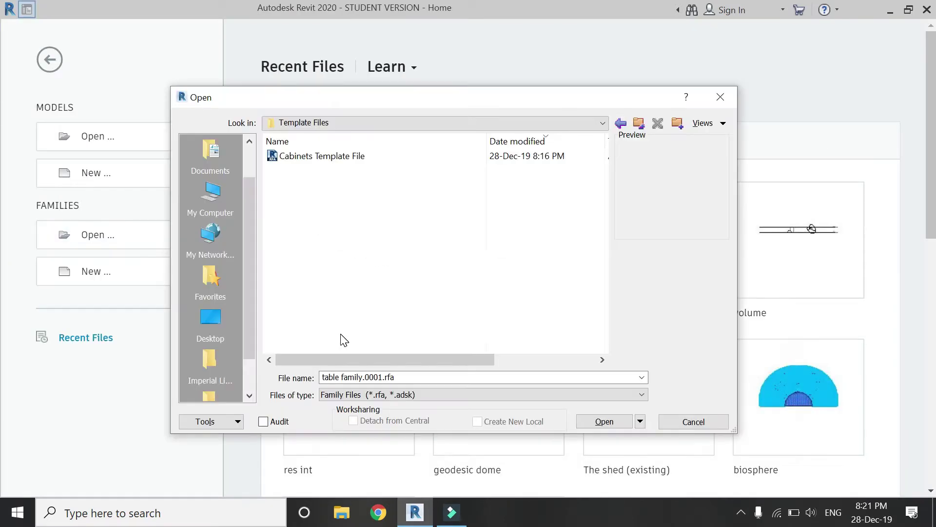
{"action": "left_click", "coordinate": [334, 159]}
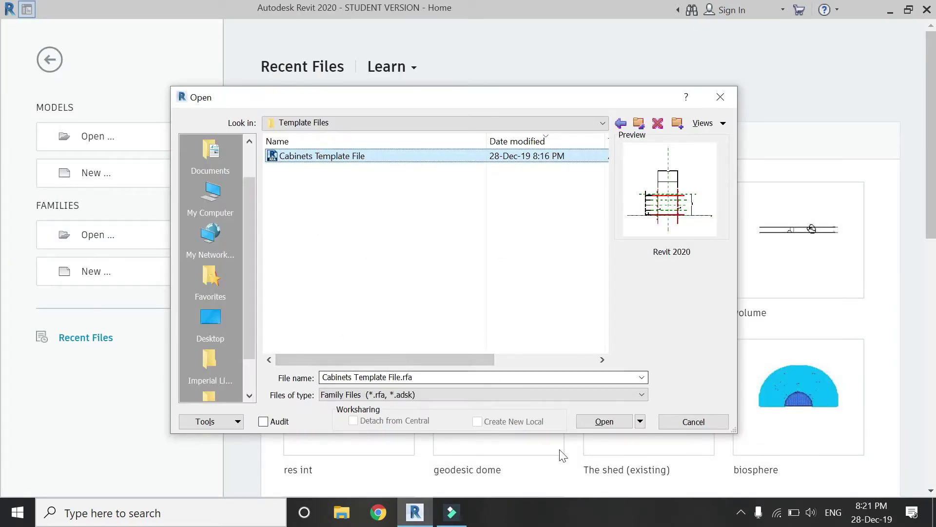
{"action": "left_click", "coordinate": [604, 422]}
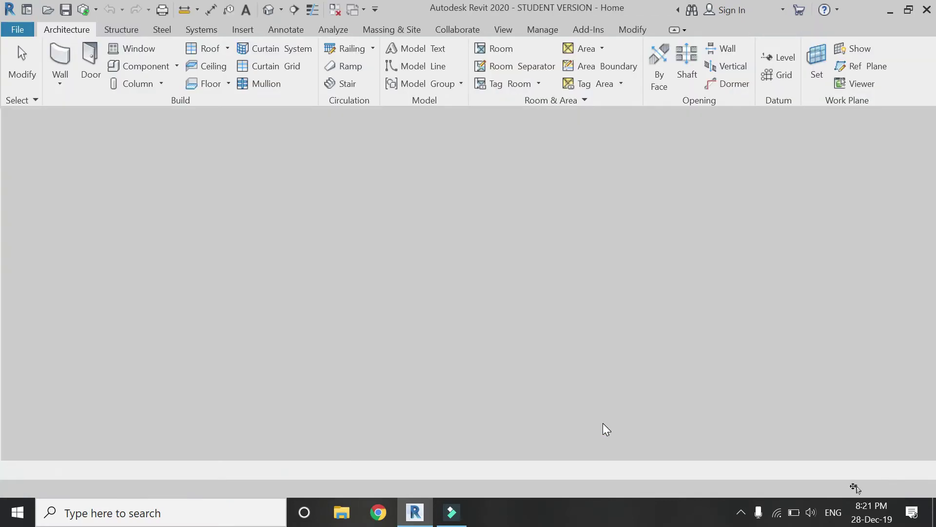
{"action": "scroll", "coordinate": [606, 402], "scroll_direction": "up", "scroll_amount": 2}
{"action": "scroll", "coordinate": [606, 403], "scroll_direction": "up", "scroll_amount": 1}
{"action": "scroll", "coordinate": [606, 402], "scroll_direction": "down", "scroll_amount": 1}
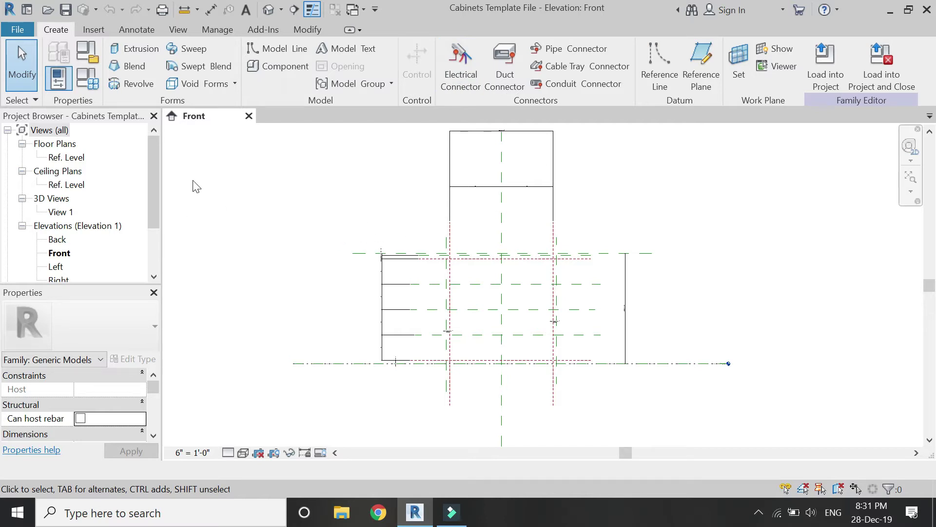
Save a copy of the family as Drawer Design in the Template Files folder.
{"action": "left_click", "coordinate": [18, 30]}
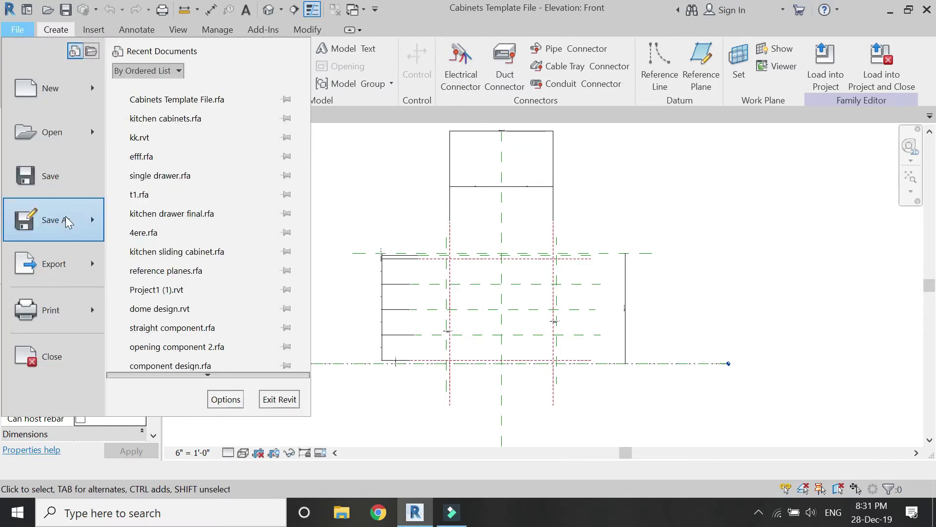
{"action": "mouse_move", "coordinate": [65, 220]}
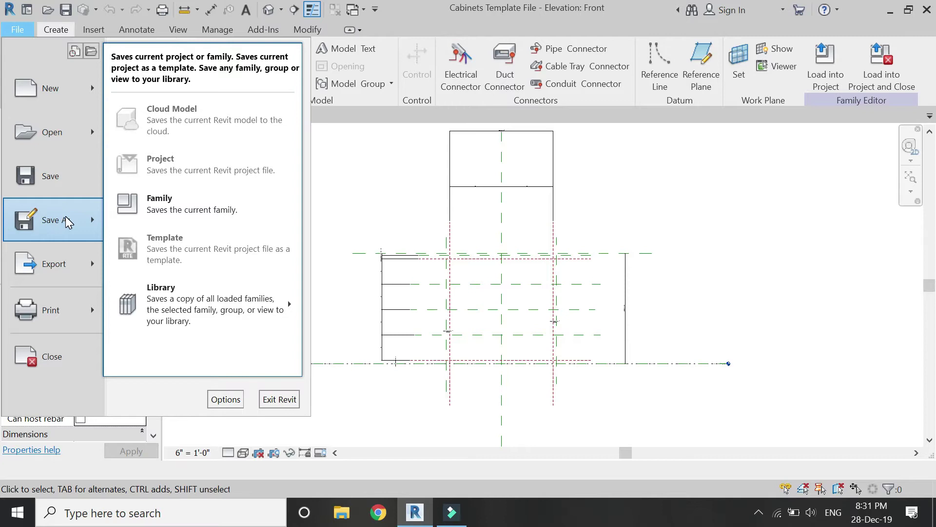
{"action": "left_click", "coordinate": [168, 204]}
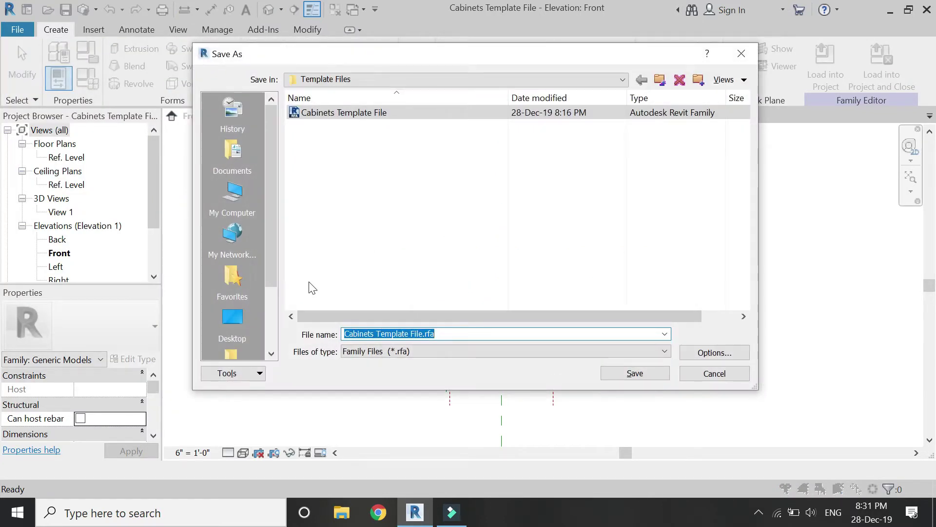
{"action": "type", "text": "Drawer Design"}
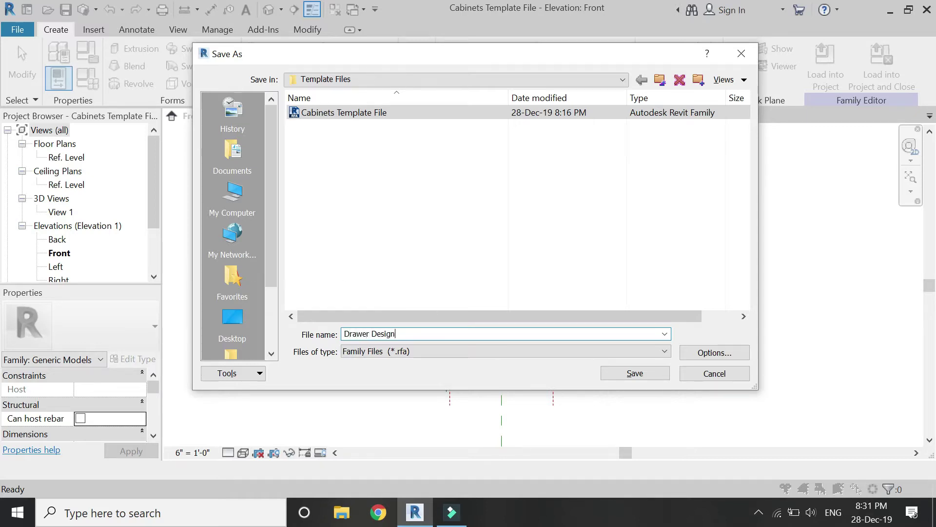
{"action": "left_click", "coordinate": [636, 373]}
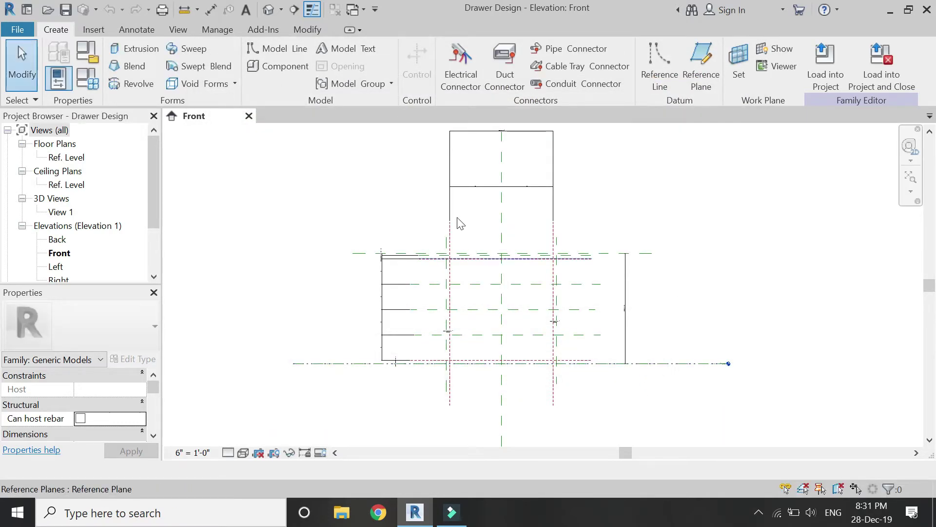
Draw a horizontal reference plane slightly above the middle horizontal plane in the front elevation.
{"action": "scroll", "coordinate": [544, 303], "scroll_direction": "up", "scroll_amount": 2}
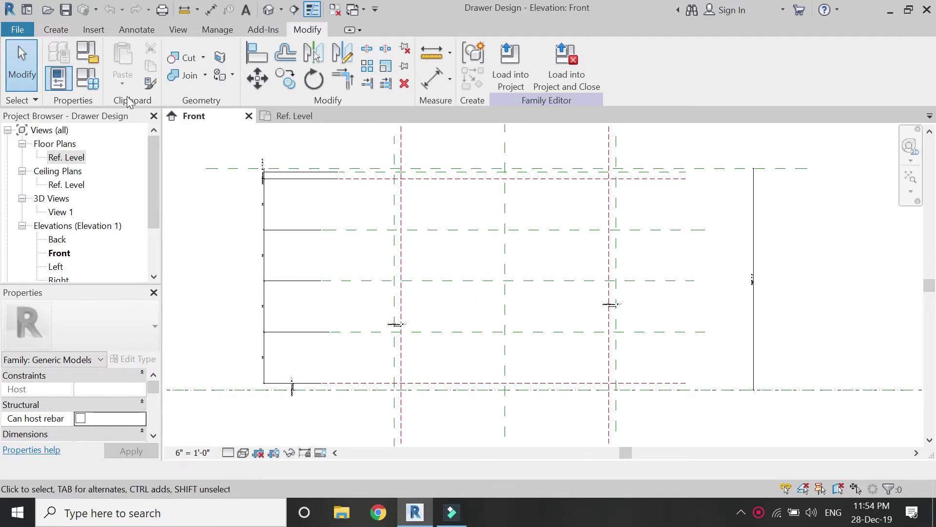
{"action": "left_click", "coordinate": [57, 29]}
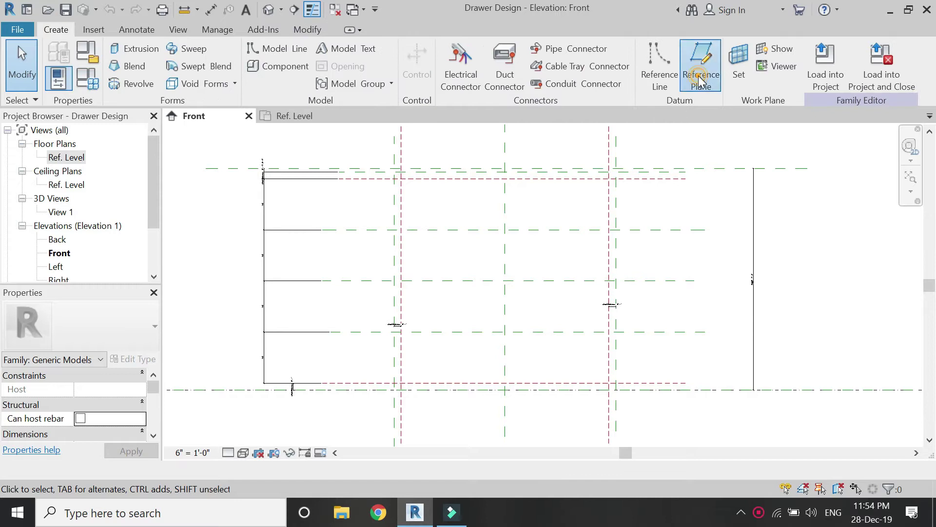
{"action": "left_click", "coordinate": [762, 55]}
{"action": "left_click", "coordinate": [329, 272]}
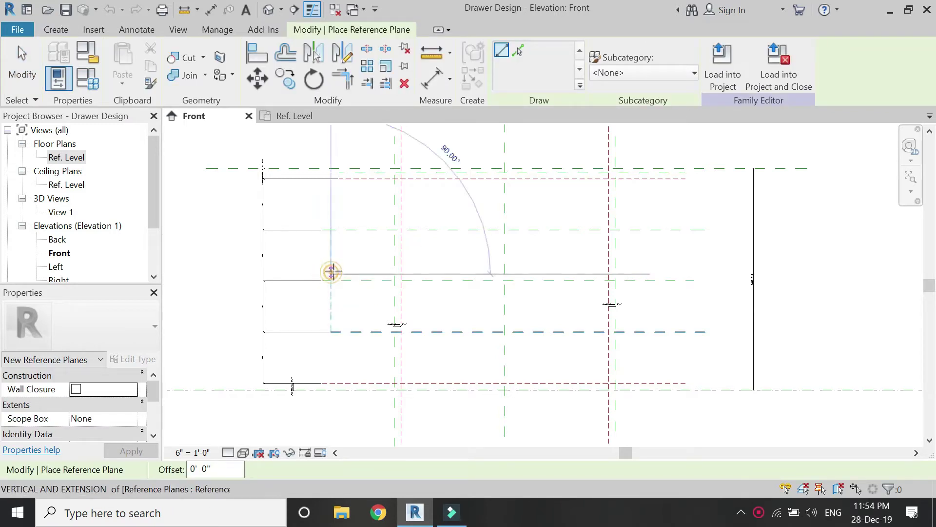
{"action": "left_click", "coordinate": [711, 266]}
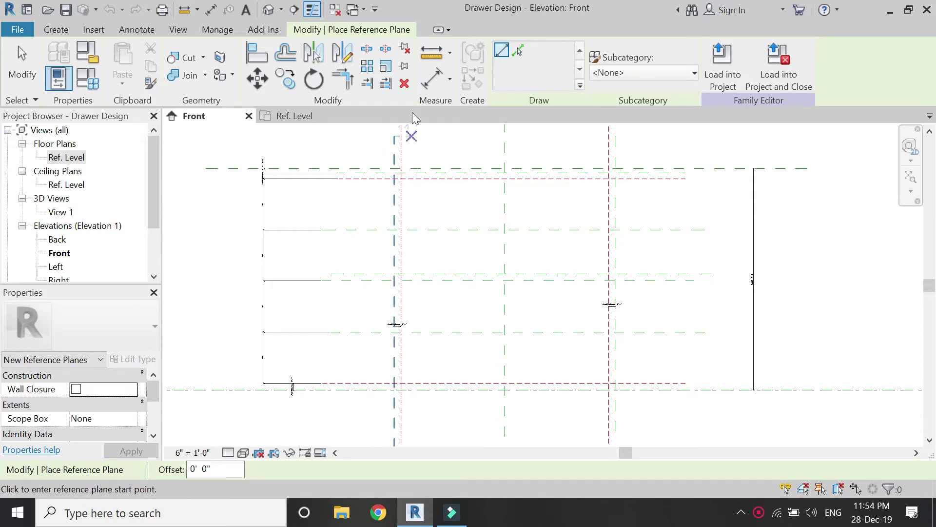
Add an aligned dimension between the new reference plane and the middle horizontal plane just below it.
{"action": "left_click", "coordinate": [429, 79]}
{"action": "scroll", "coordinate": [373, 272], "scroll_direction": "up", "scroll_amount": 3}
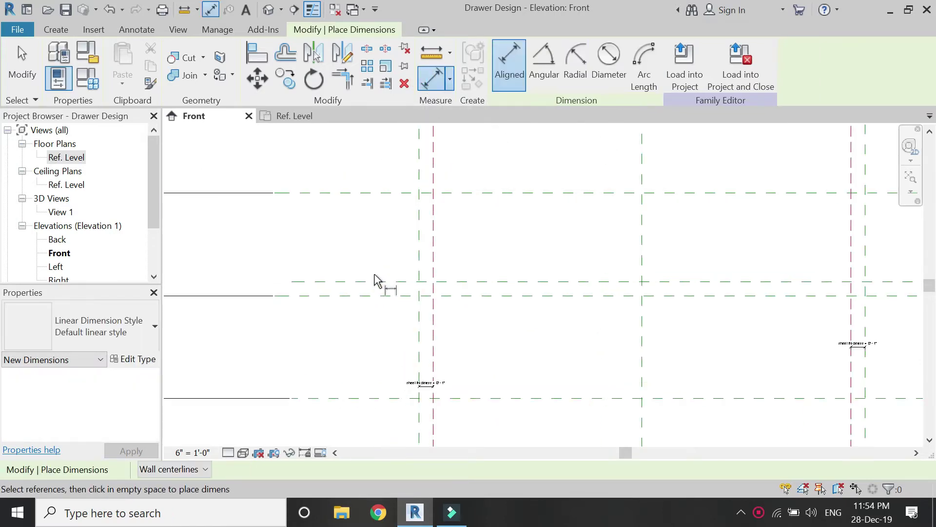
{"action": "left_click", "coordinate": [375, 281]}
{"action": "key", "text": "Escape"}
{"action": "key", "text": "Escape"}
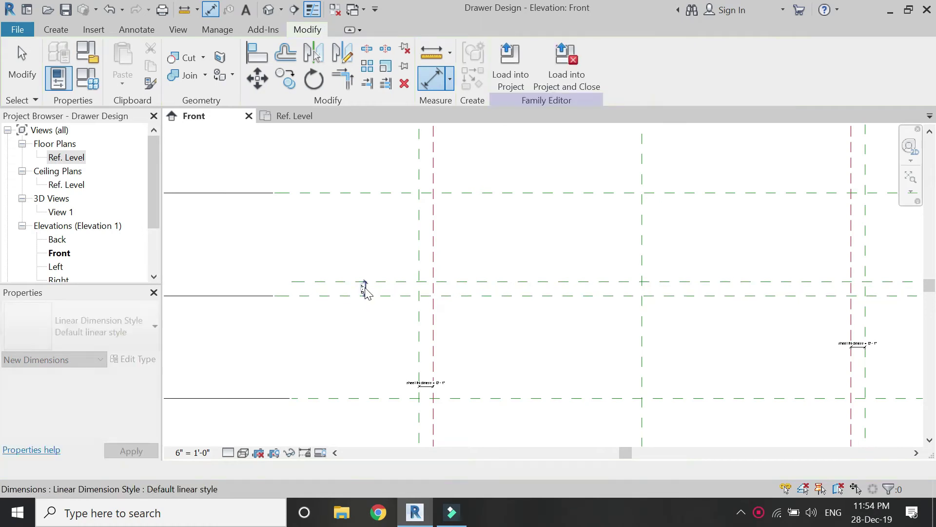
Label the dimension between the two closely spaced middle planes with the sheet thickness parameter.
{"action": "left_click", "coordinate": [369, 288]}
{"action": "left_click", "coordinate": [636, 64]}
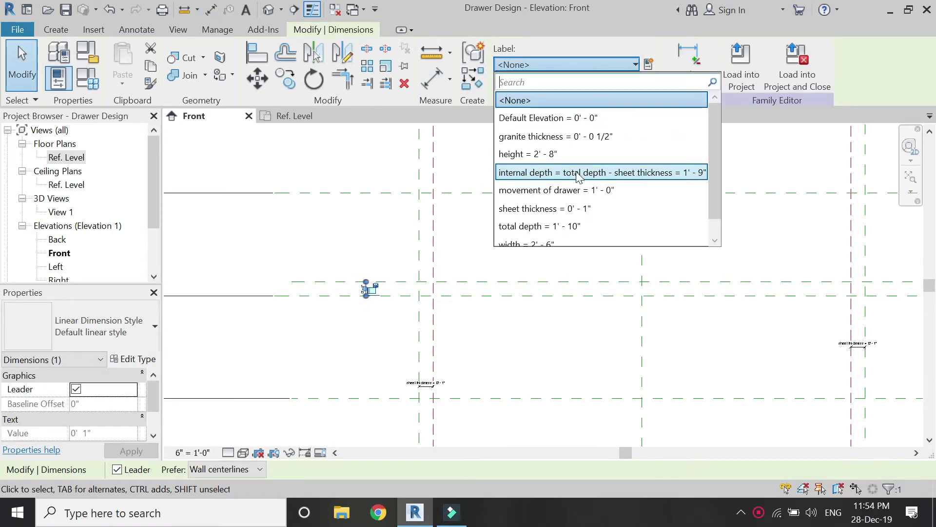
{"action": "left_click", "coordinate": [573, 207]}
{"action": "left_click", "coordinate": [511, 254]}
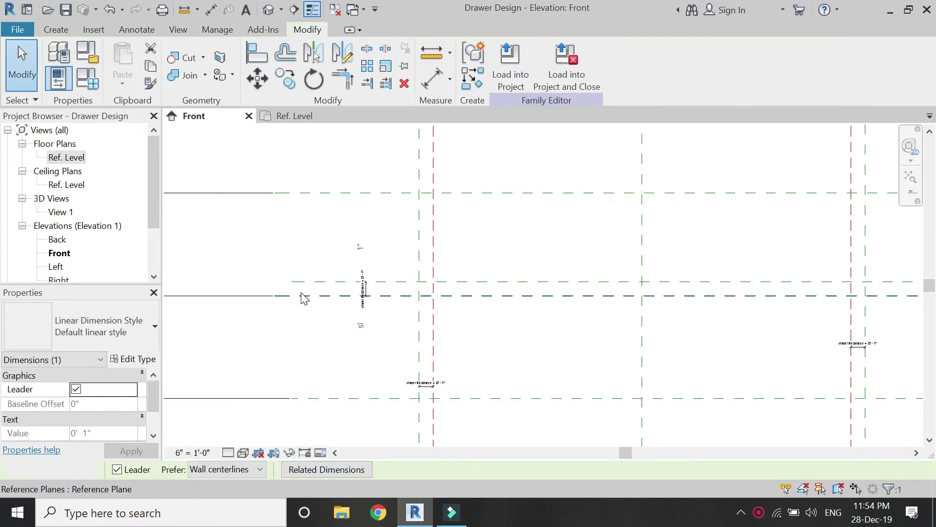
Draw a horizontal reference plane between the upper red plane and the first quarter plane below it.
{"action": "scroll", "coordinate": [395, 339], "scroll_direction": "down", "scroll_amount": 2}
{"action": "left_click", "coordinate": [56, 29]}
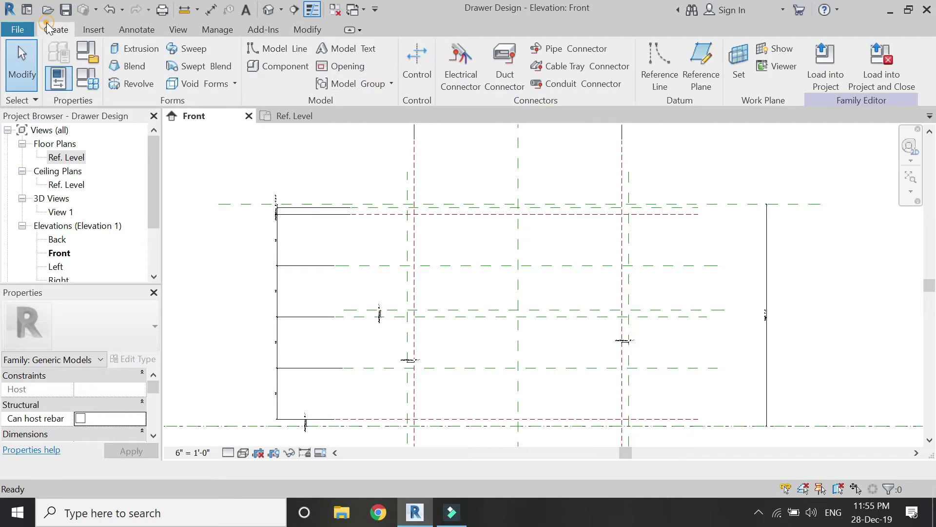
{"action": "left_click", "coordinate": [701, 68]}
{"action": "scroll", "coordinate": [315, 242], "scroll_direction": "up", "scroll_amount": 2}
{"action": "left_click", "coordinate": [314, 233]}
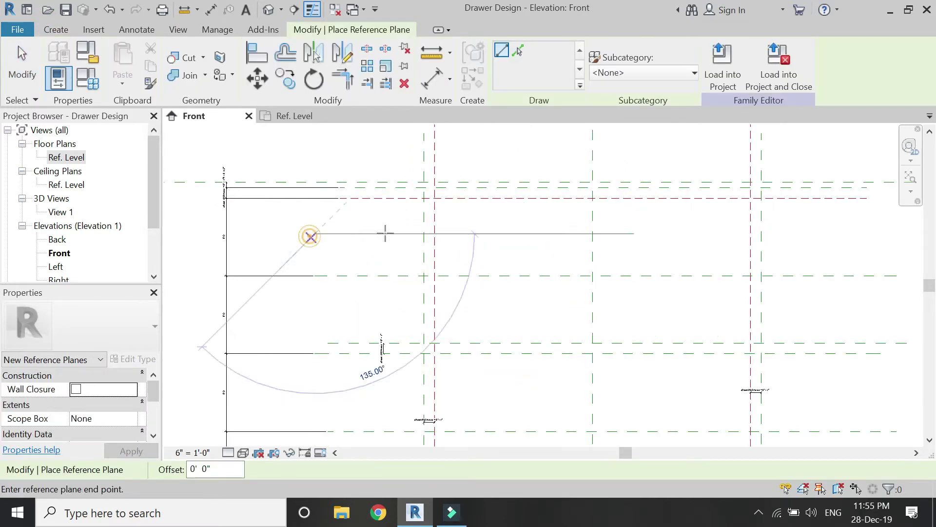
{"action": "left_click", "coordinate": [850, 233]}
Dimension the new plane to the red plane above and the quarter plane below, and make both spacings equal.
{"action": "left_click", "coordinate": [438, 86]}
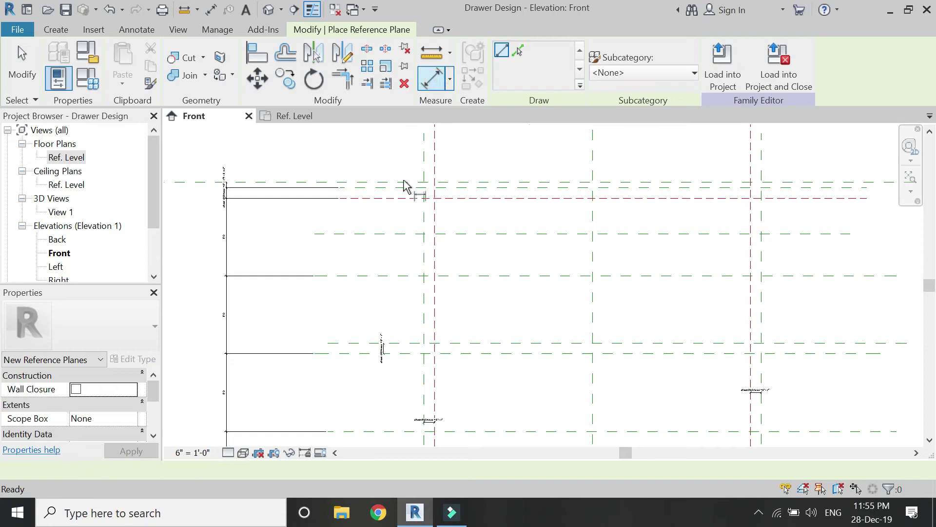
{"action": "left_click", "coordinate": [384, 198]}
{"action": "left_click", "coordinate": [383, 276]}
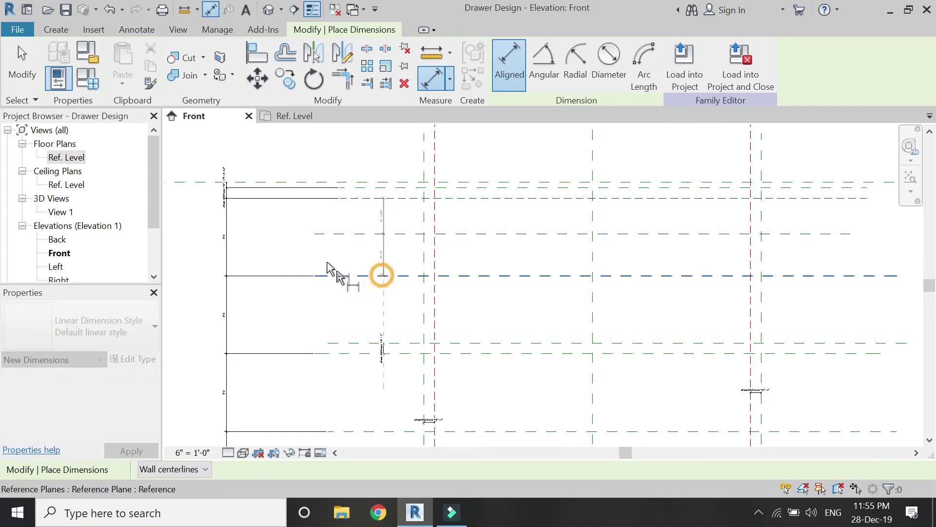
{"action": "left_click", "coordinate": [302, 247]}
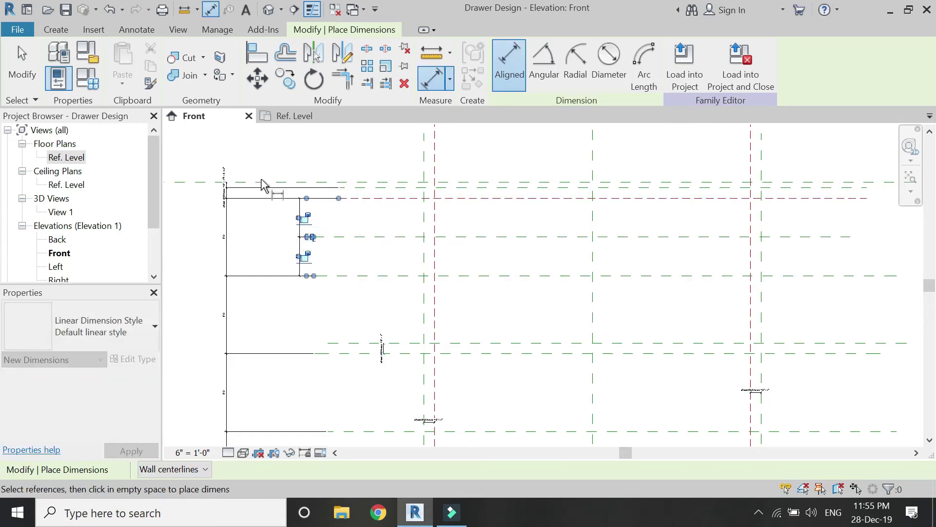
{"action": "scroll", "coordinate": [397, 231], "scroll_direction": "down", "scroll_amount": 2}
{"action": "key", "text": "Escape"}
{"action": "scroll", "coordinate": [428, 230], "scroll_direction": "up", "scroll_amount": 1}
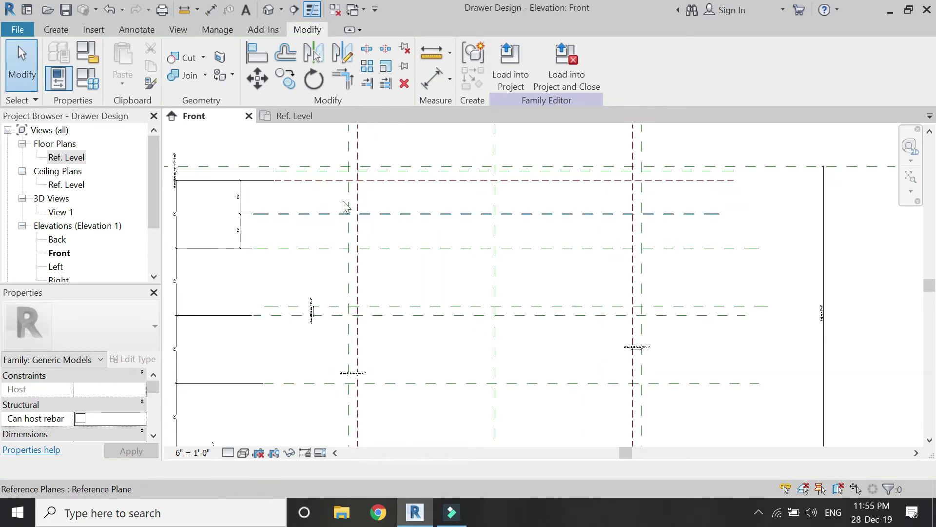
Sketch a rectangular extrusion profile between the two inner vertical planes, from the newly added horizontal plane down to the upper closely spaced middle plane.
{"action": "left_click", "coordinate": [57, 26]}
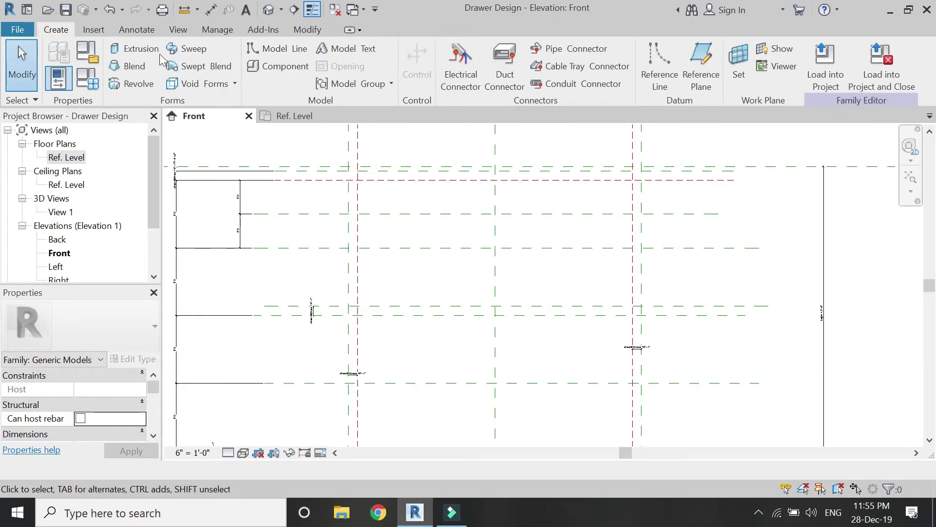
{"action": "left_click", "coordinate": [137, 48]}
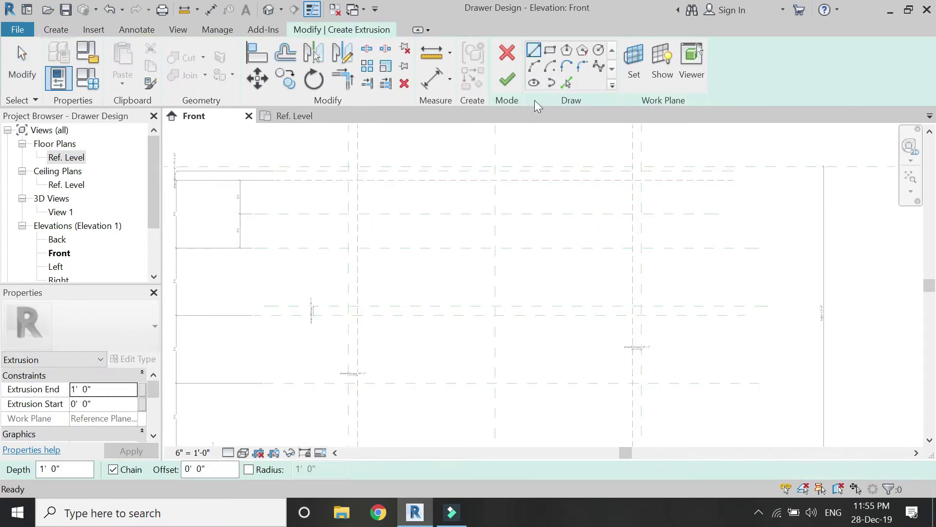
{"action": "left_click", "coordinate": [550, 50]}
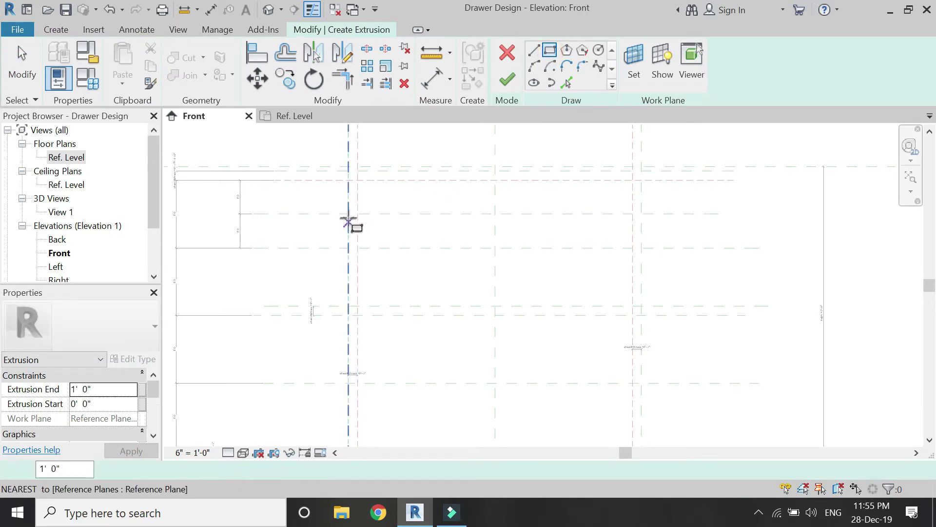
{"action": "left_click", "coordinate": [357, 214]}
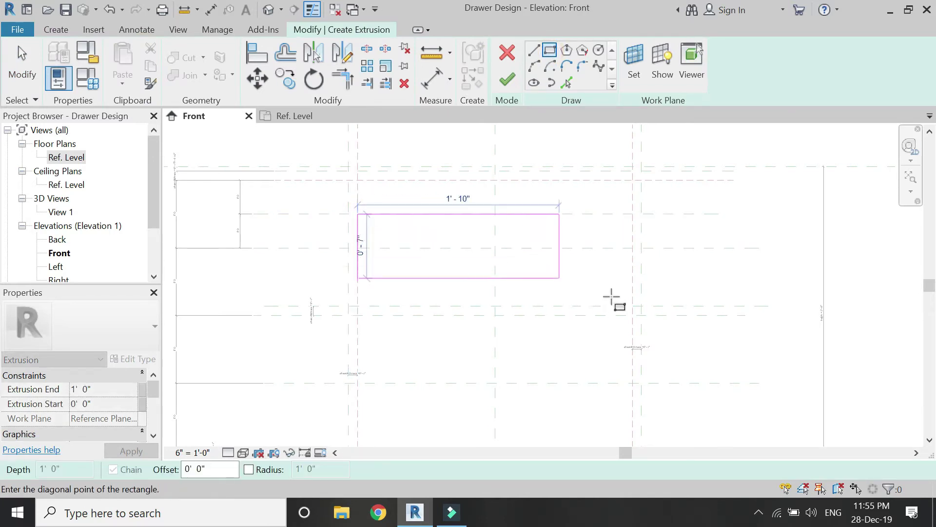
{"action": "left_click", "coordinate": [631, 306]}
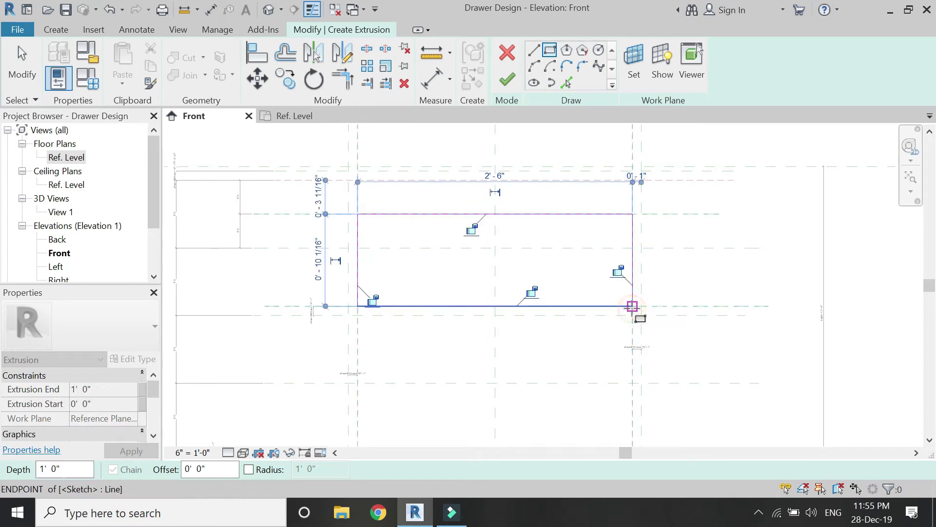
Lock all four sides of the rectangular profile to their reference planes and finish the extrusion.
{"action": "left_click", "coordinate": [471, 228]}
{"action": "left_click", "coordinate": [375, 299]}
{"action": "left_click", "coordinate": [531, 292]}
{"action": "left_click", "coordinate": [617, 271]}
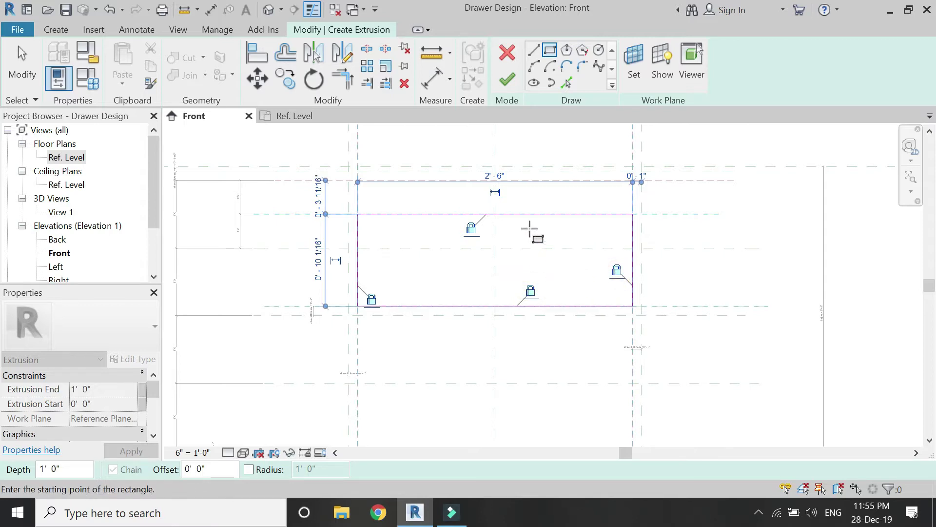
{"action": "left_click", "coordinate": [507, 79]}
{"action": "left_click", "coordinate": [528, 141]}
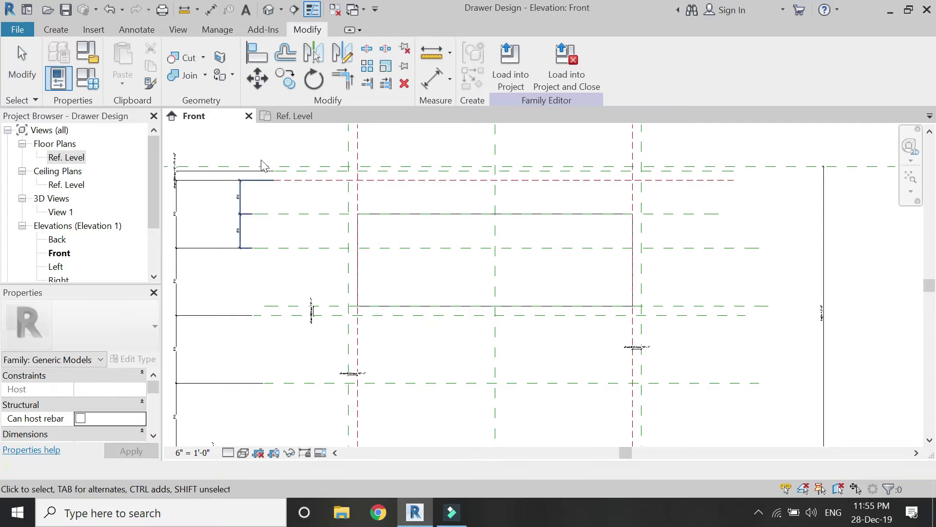
In the Ref. Level plan, stretch the extrusion's front edge to the inner of the two front reference planes and lock it.
{"action": "left_click", "coordinate": [278, 119]}
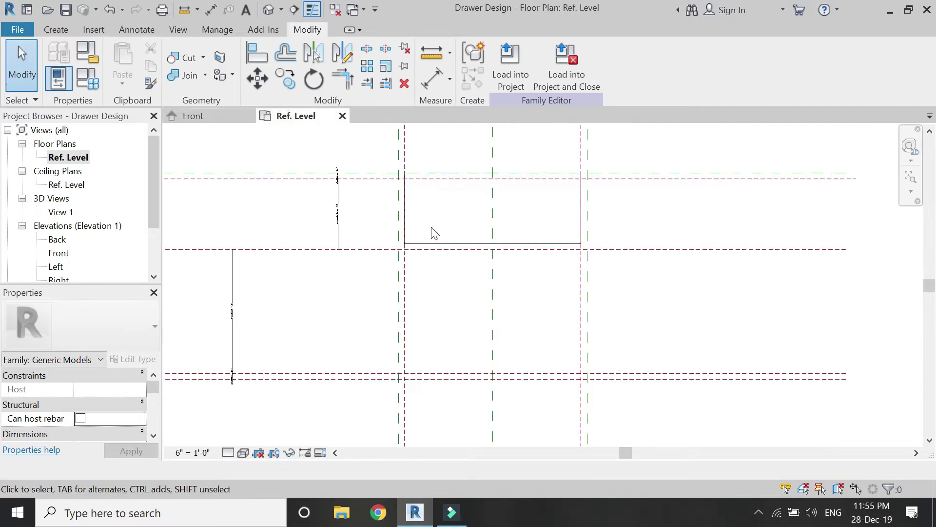
{"action": "left_click", "coordinate": [441, 243]}
{"action": "left_click_drag", "start_coordinate": [493, 250], "coordinate": [452, 374]}
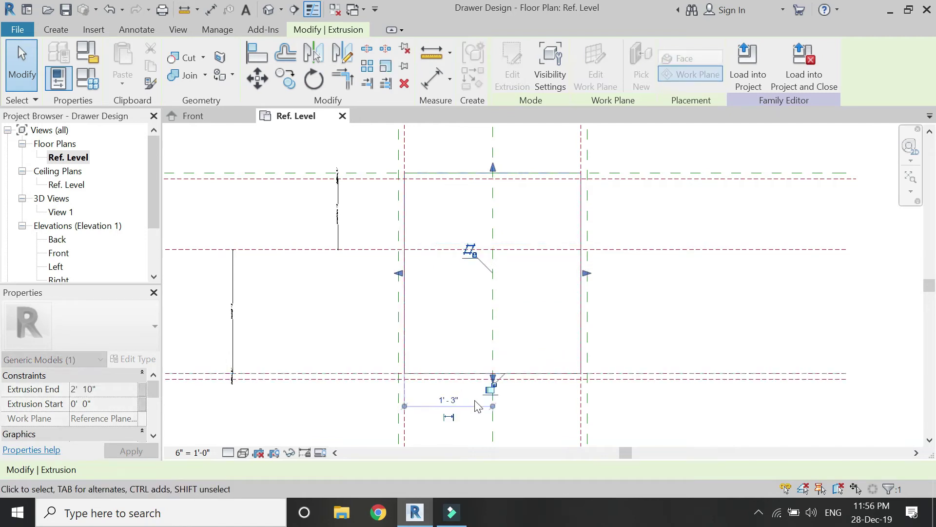
{"action": "scroll", "coordinate": [477, 403], "scroll_direction": "up", "scroll_amount": 2}
{"action": "scroll", "coordinate": [478, 402], "scroll_direction": "up", "scroll_amount": 1}
{"action": "left_click", "coordinate": [515, 375]}
{"action": "scroll", "coordinate": [447, 385], "scroll_direction": "down", "scroll_amount": 4}
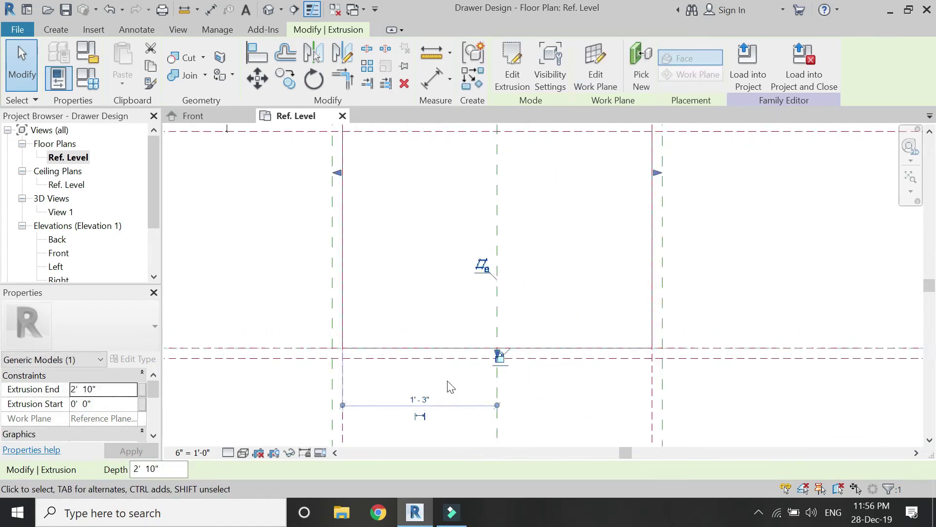
Stretch the extrusion's back edge to the red horizontal plane at the drawer movement offset and lock it there.
{"action": "scroll", "coordinate": [468, 156], "scroll_direction": "up", "scroll_amount": 2}
{"action": "left_click_drag", "start_coordinate": [485, 167], "coordinate": [487, 309]}
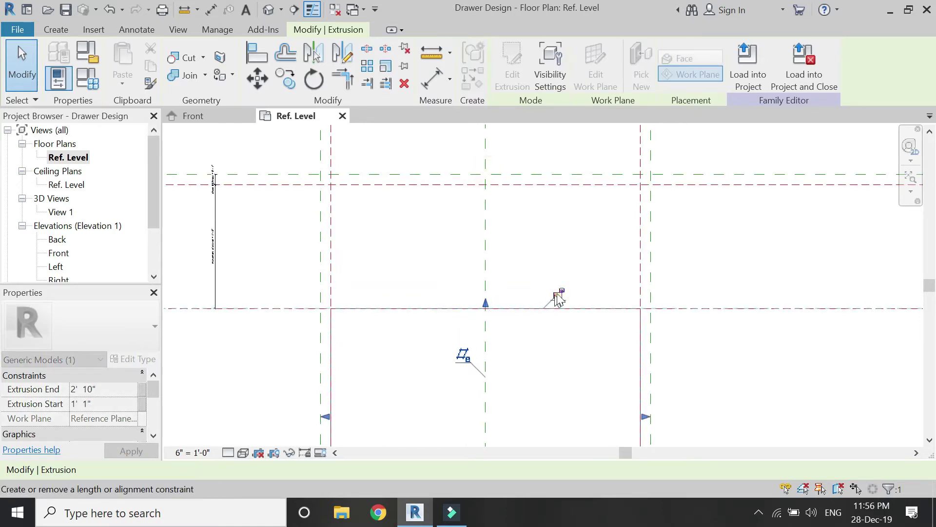
{"action": "scroll", "coordinate": [537, 234], "scroll_direction": "down", "scroll_amount": 3}
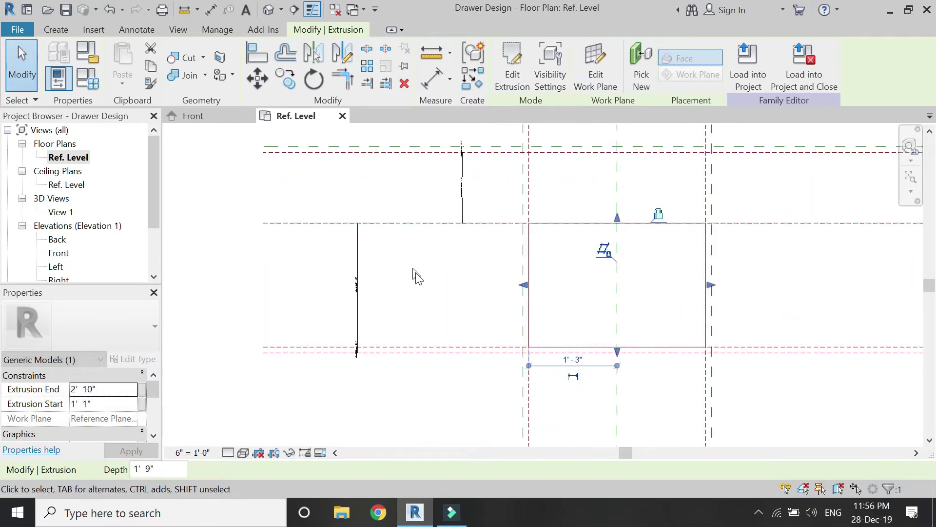
{"action": "scroll", "coordinate": [351, 278], "scroll_direction": "up", "scroll_amount": 1}
{"action": "left_click", "coordinate": [229, 396]}
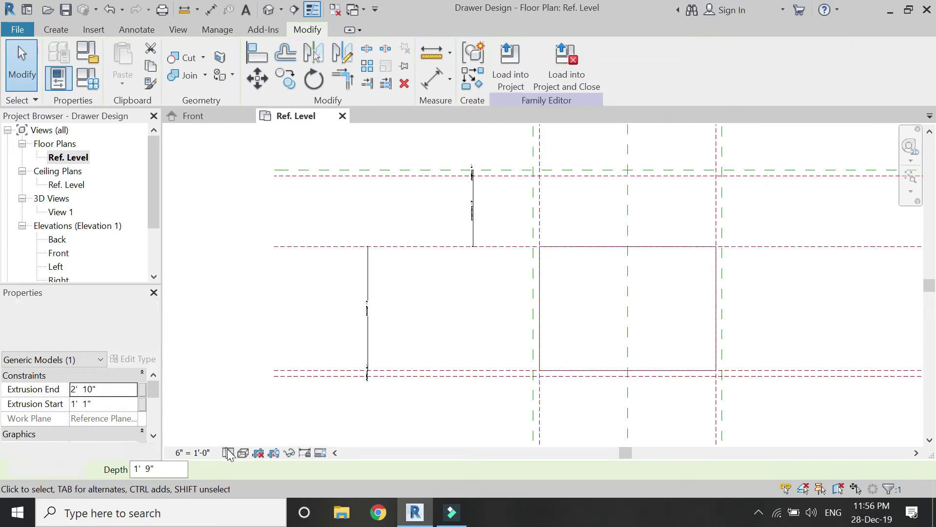
Display the plan view shaded and apply a movement of drawer value of 6" in the family types.
{"action": "left_click", "coordinate": [243, 453]}
{"action": "left_click", "coordinate": [270, 392]}
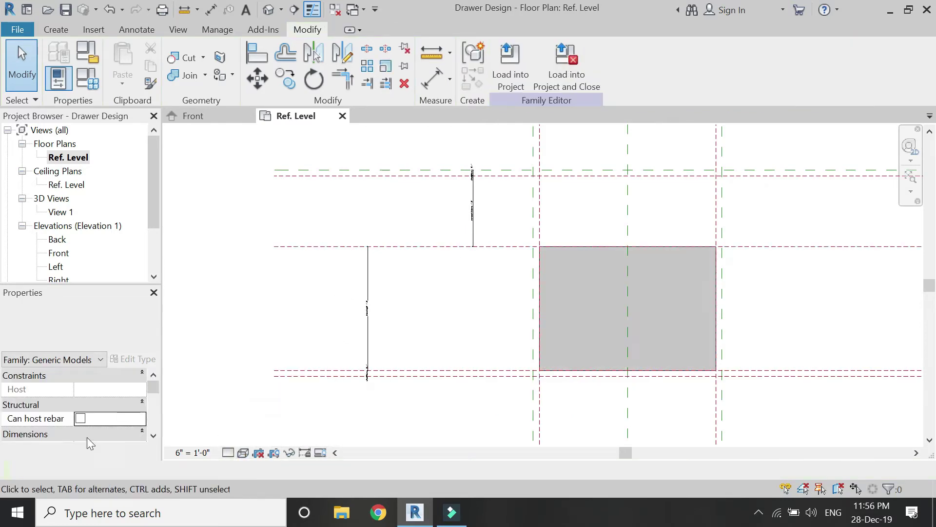
{"action": "left_click", "coordinate": [88, 83]}
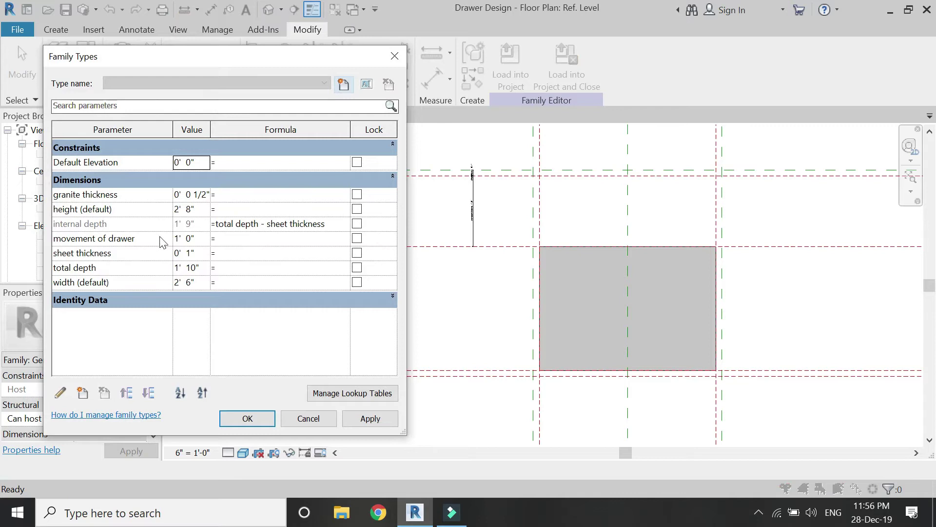
{"action": "left_click", "coordinate": [201, 239]}
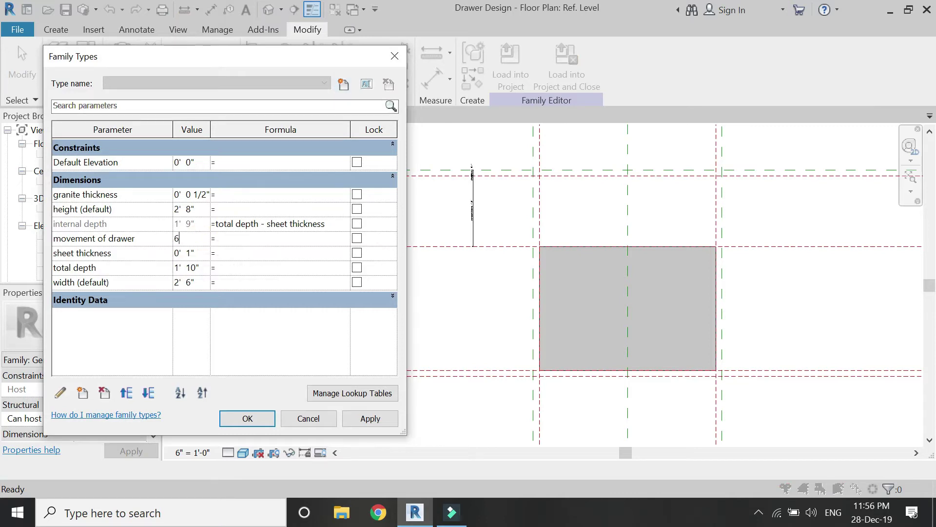
{"action": "left_click", "coordinate": [370, 419]}
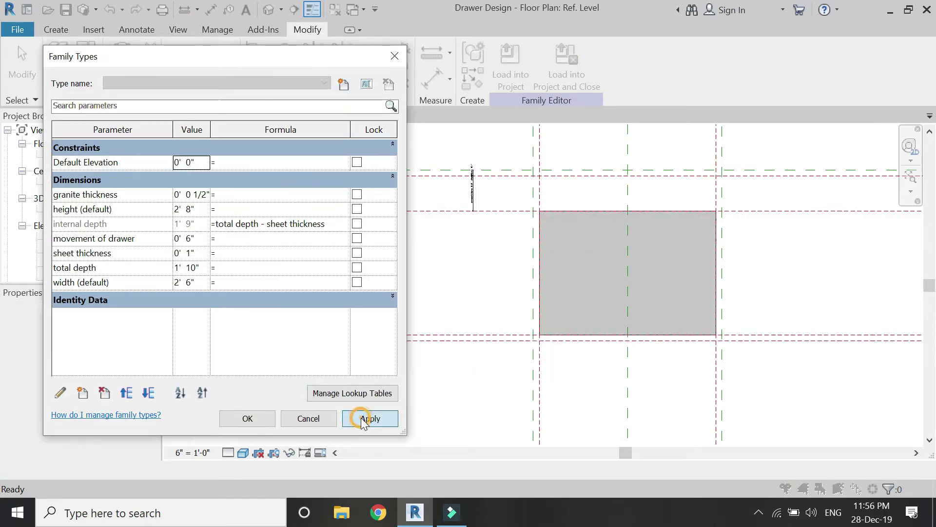
Test the movement of drawer parameter at 0 and close the family types.
{"action": "left_click", "coordinate": [202, 238]}
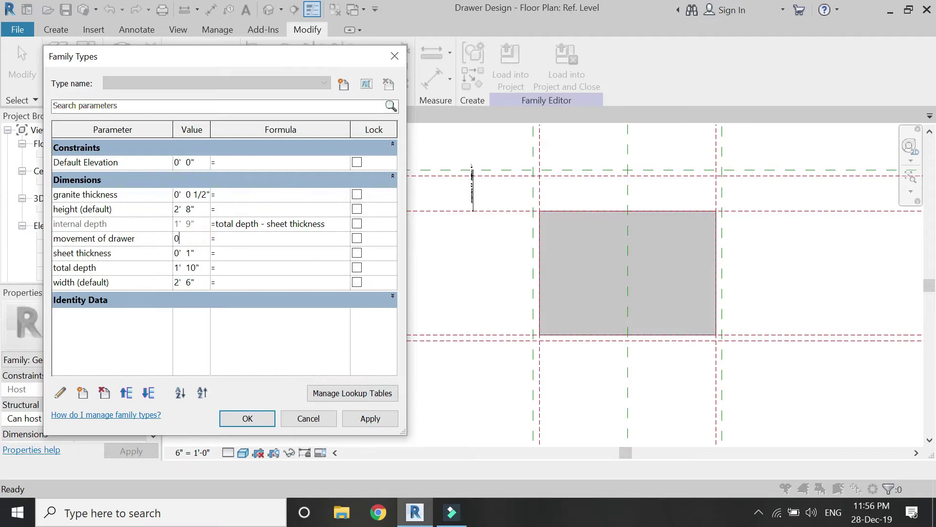
{"action": "left_click", "coordinate": [352, 419]}
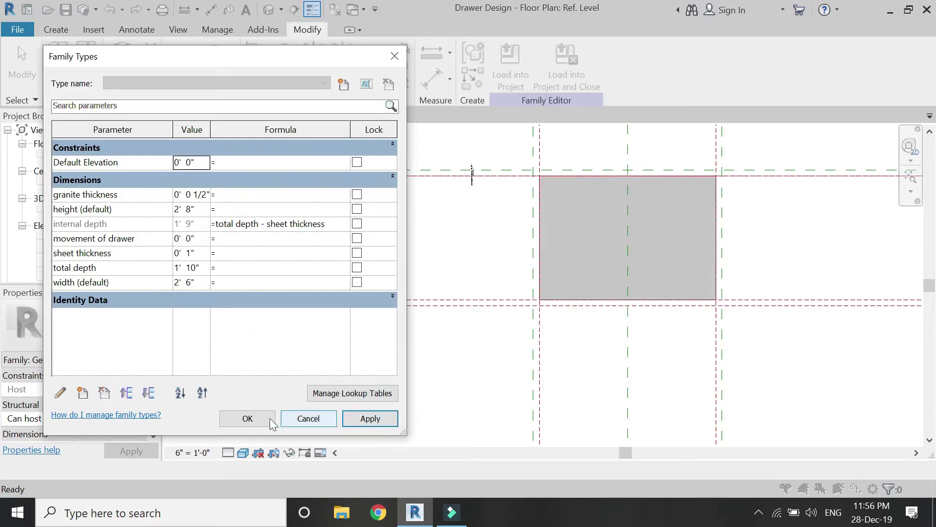
{"action": "left_click", "coordinate": [249, 418]}
Start a void extrusion in the plan view and pick the top face of the solid drawer box as its work plane.
{"action": "scroll", "coordinate": [314, 297], "scroll_direction": "up", "scroll_amount": 3}
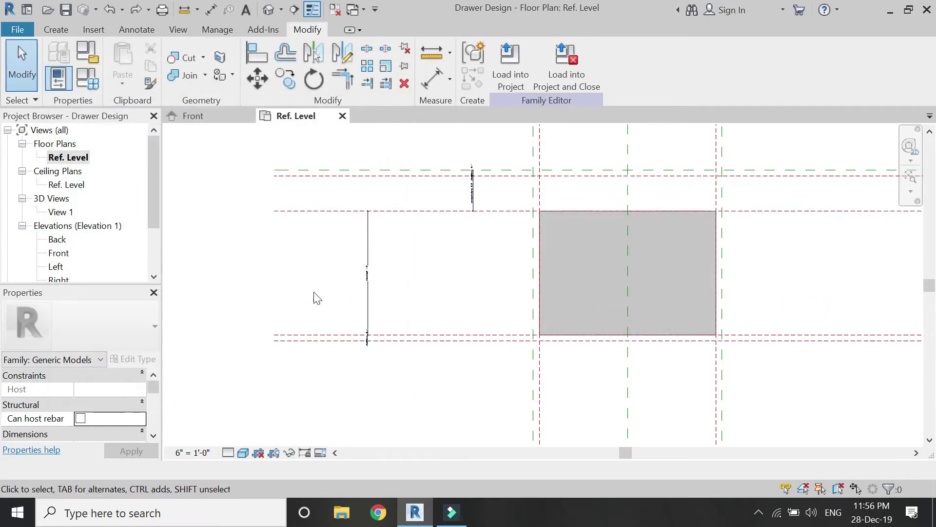
{"action": "left_click", "coordinate": [58, 30]}
{"action": "left_click", "coordinate": [231, 84]}
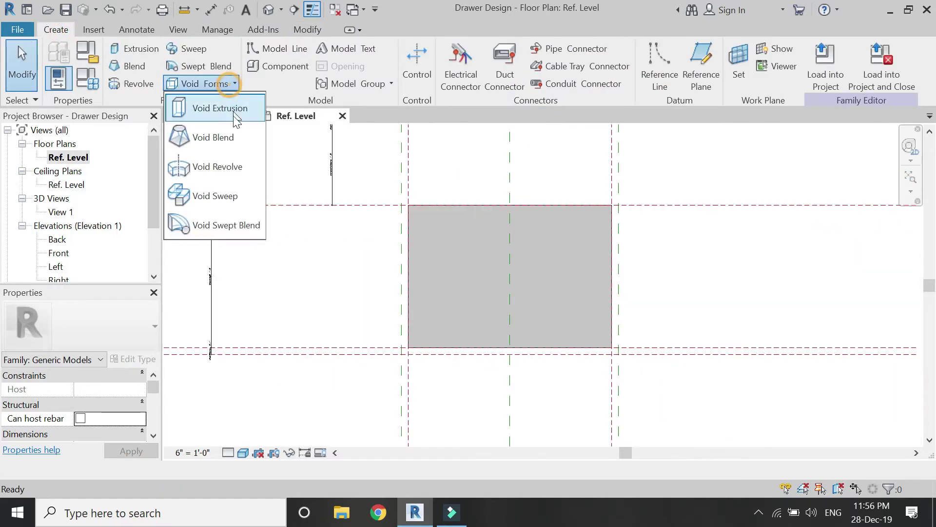
{"action": "left_click", "coordinate": [230, 108]}
{"action": "left_click", "coordinate": [634, 64]}
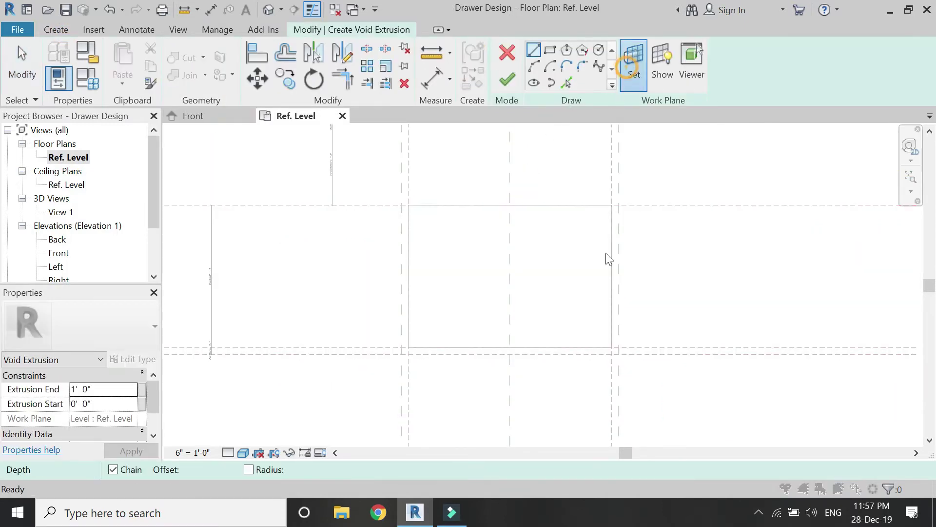
{"action": "left_click", "coordinate": [667, 418]}
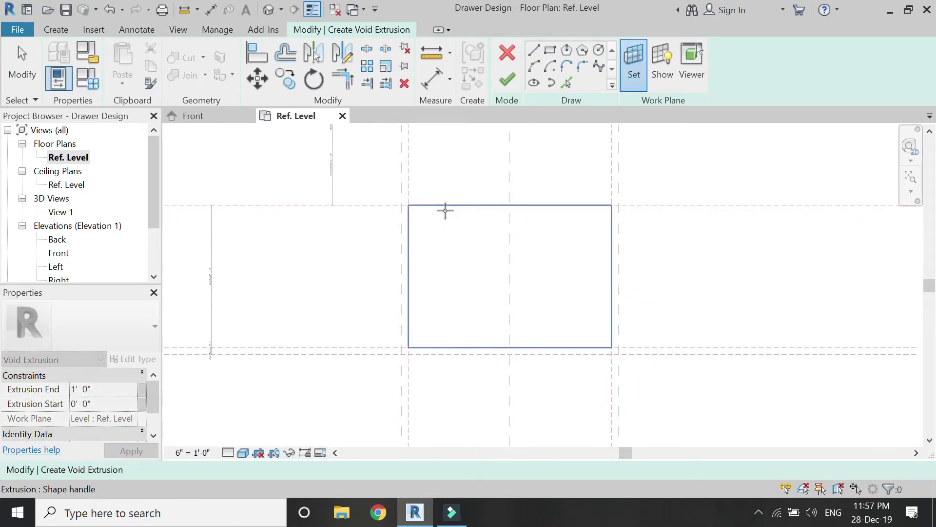
{"action": "left_click", "coordinate": [445, 210]}
Sketch a void rectangle about 2'-3" by 1'-8" inside the drawer box, starting on its front edge, and lock that edge to the plane.
{"action": "left_click", "coordinate": [550, 49]}
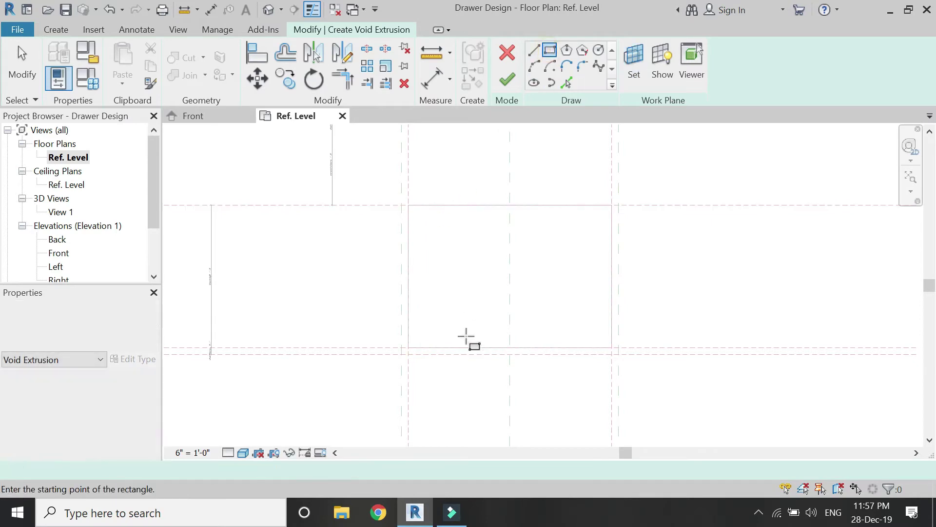
{"action": "scroll", "coordinate": [535, 254], "scroll_direction": "up", "scroll_amount": 1}
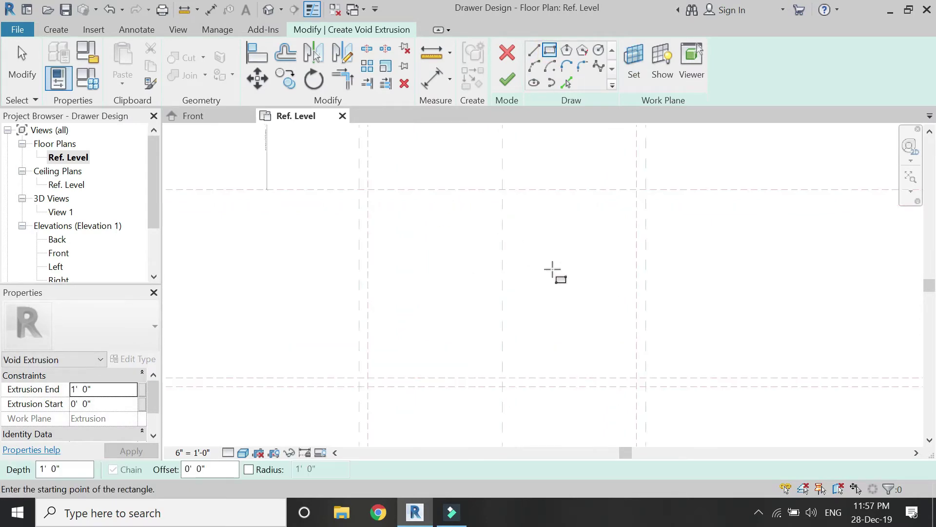
{"action": "left_click", "coordinate": [624, 378]}
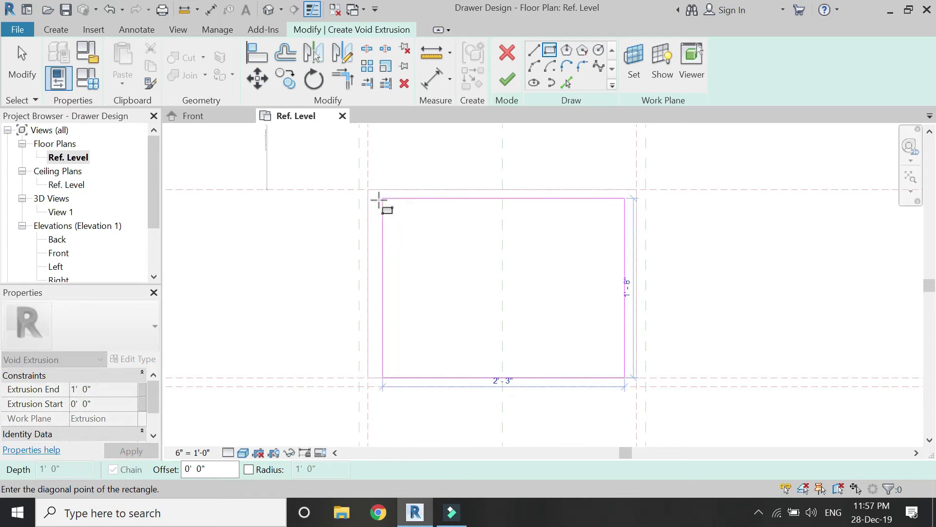
{"action": "left_click", "coordinate": [378, 200]}
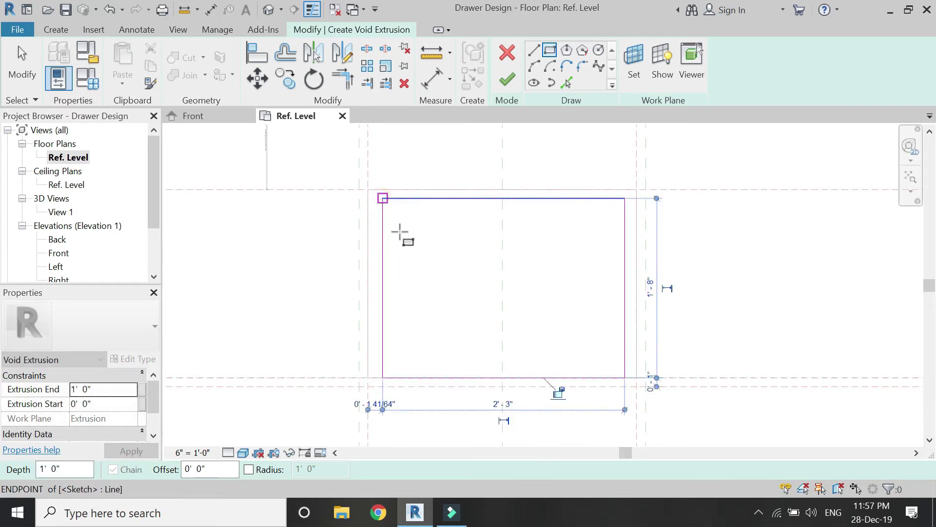
{"action": "left_click", "coordinate": [559, 392]}
Add aligned dimensions from the left, back and right sides of the void rectangle to the matching edges of the drawer box.
{"action": "key", "text": "d"}
{"action": "key", "text": "i"}
{"action": "left_click", "coordinate": [370, 278]}
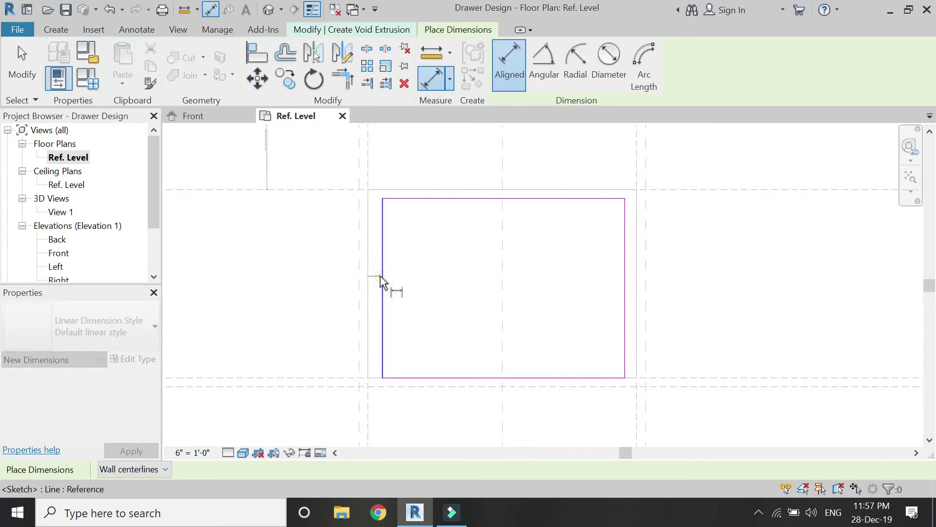
{"action": "left_click", "coordinate": [470, 188]}
{"action": "left_click", "coordinate": [464, 233]}
{"action": "left_click", "coordinate": [625, 244]}
{"action": "left_click", "coordinate": [683, 265]}
{"action": "key", "text": "Escape"}
{"action": "key", "text": "Escape"}
Label the three offset dimensions around the void rectangle with the sheet thickness parameter.
{"action": "scroll", "coordinate": [635, 263], "scroll_direction": "up", "scroll_amount": 2}
{"action": "left_click", "coordinate": [631, 258]}
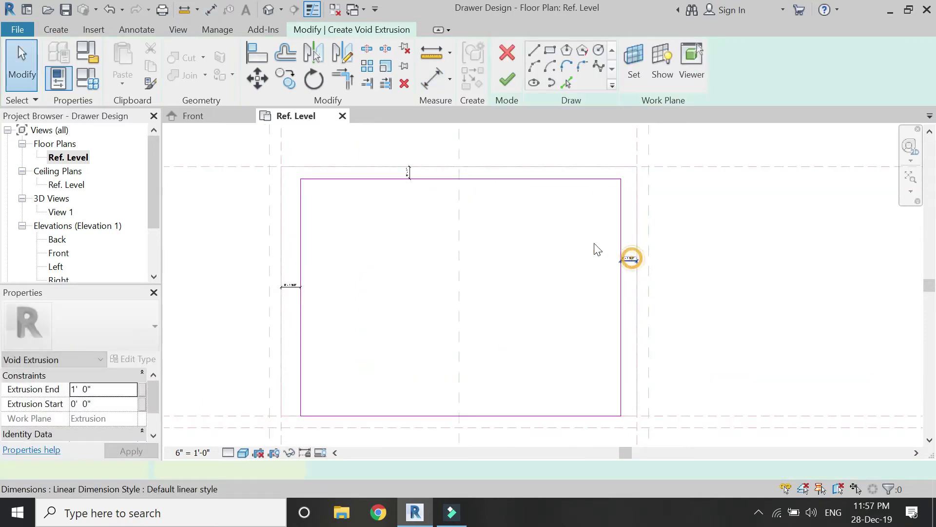
{"action": "left_click", "coordinate": [297, 288], "text": "ctrl"}
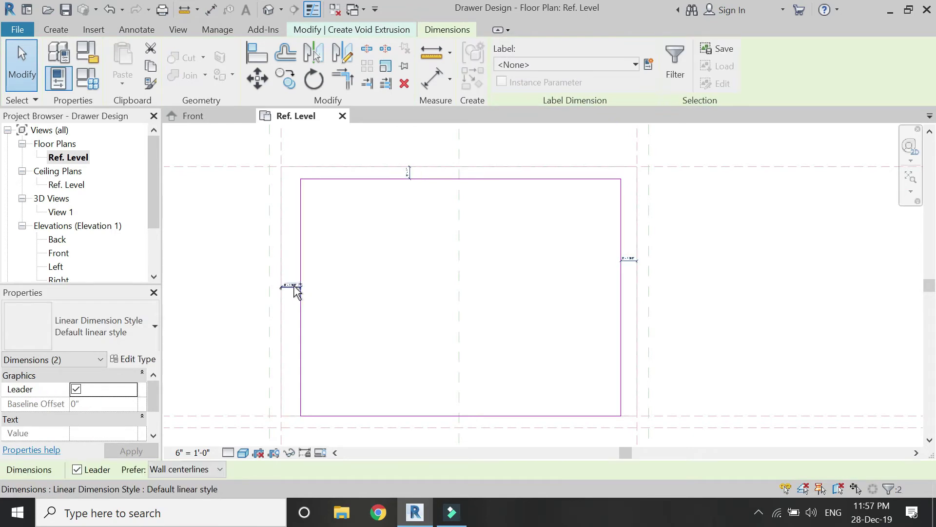
{"action": "left_click", "coordinate": [294, 287], "text": "ctrl"}
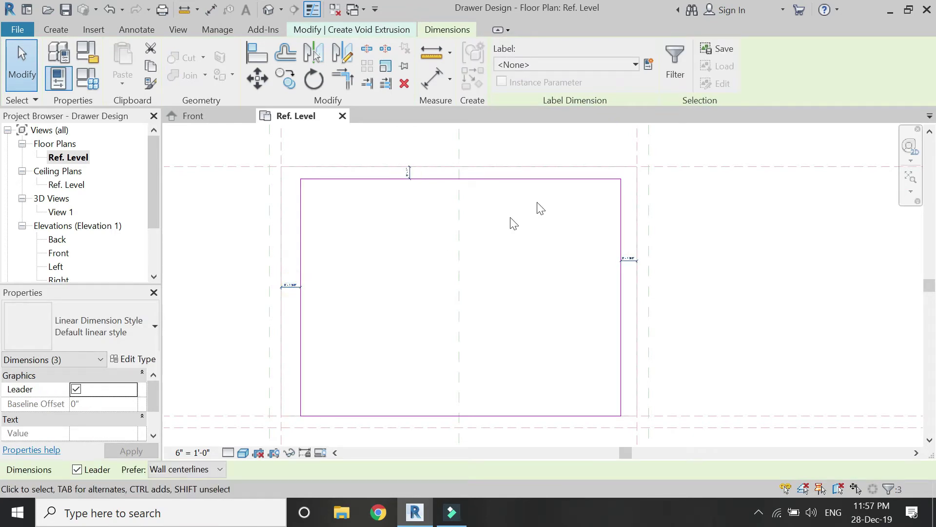
{"action": "left_click", "coordinate": [596, 63]}
{"action": "left_click", "coordinate": [572, 208]}
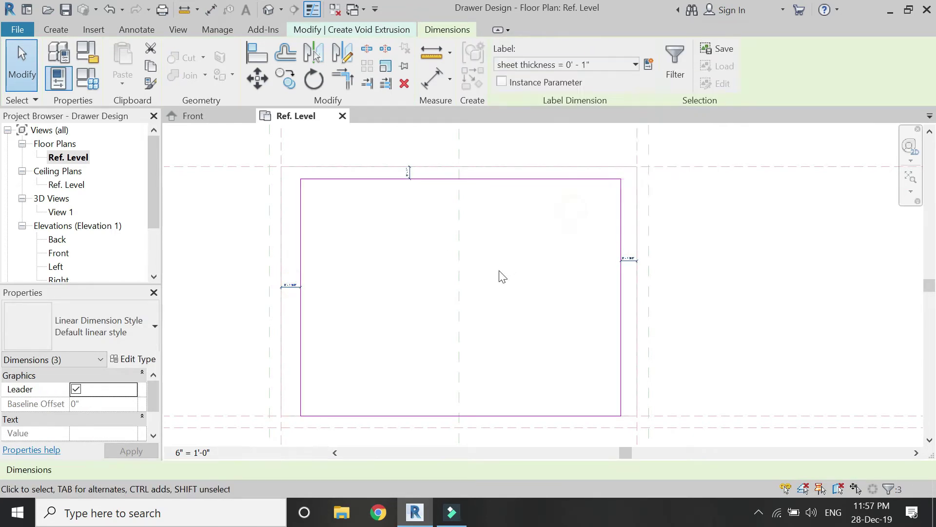
{"action": "left_click", "coordinate": [508, 253]}
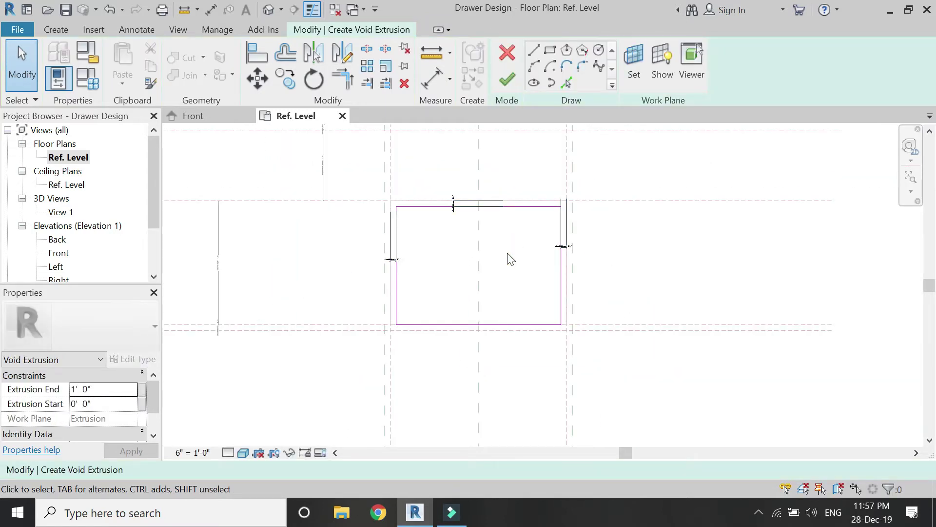
Finish the void extrusion and, in the Front elevation, raise its lower edge inside the drawer box to a depth of about 8 3/4".
{"action": "left_click", "coordinate": [215, 119]}
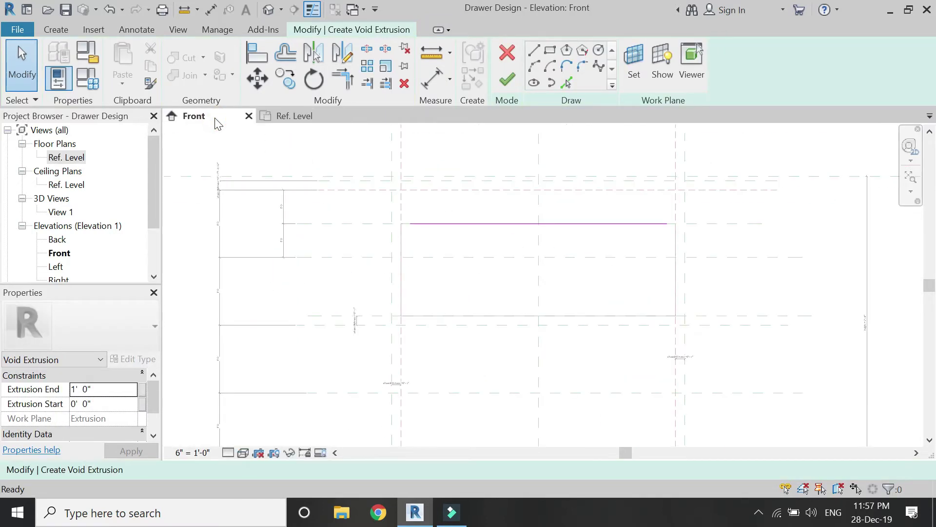
{"action": "left_click", "coordinate": [508, 81]}
{"action": "scroll", "coordinate": [531, 254], "scroll_direction": "up", "scroll_amount": 2}
{"action": "left_click_drag", "start_coordinate": [549, 363], "coordinate": [545, 308]}
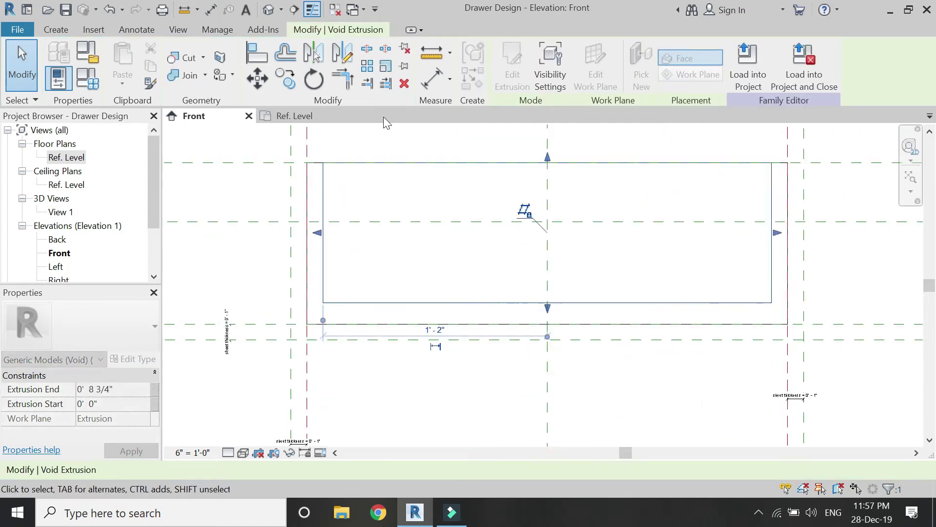
Dimension the gap between the void's lower edge and the drawer box's bottom, and label it with the sheet thickness parameter.
{"action": "left_click", "coordinate": [433, 84]}
{"action": "left_click", "coordinate": [476, 276]}
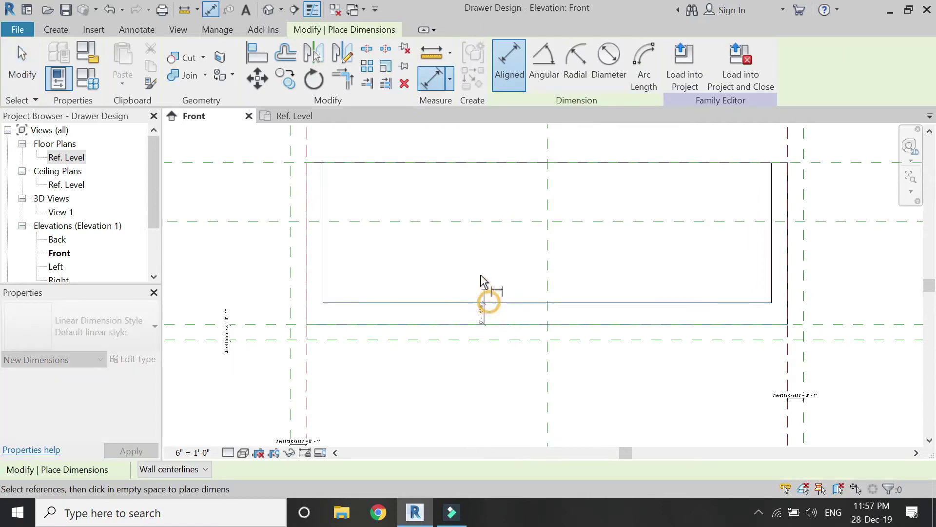
{"action": "key", "text": "Escape"}
{"action": "key", "text": "Escape"}
{"action": "left_click", "coordinate": [476, 313]}
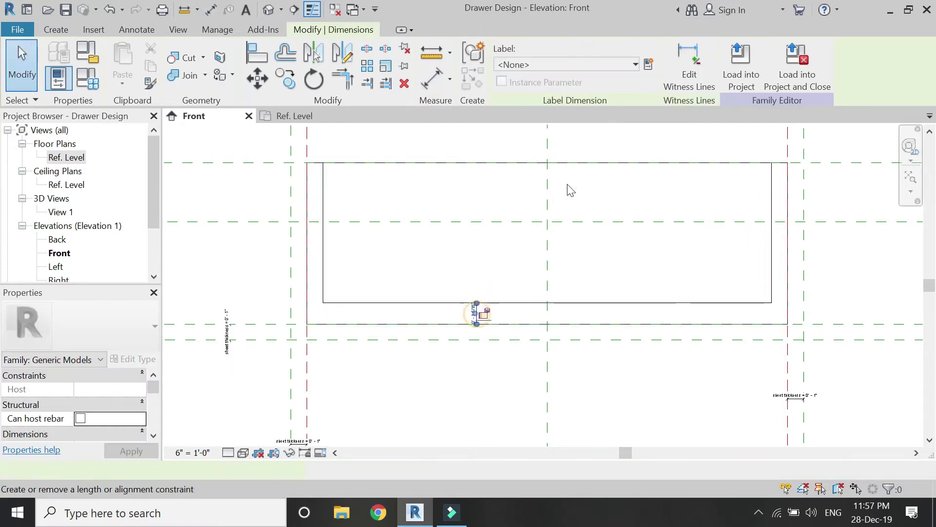
{"action": "left_click", "coordinate": [592, 65]}
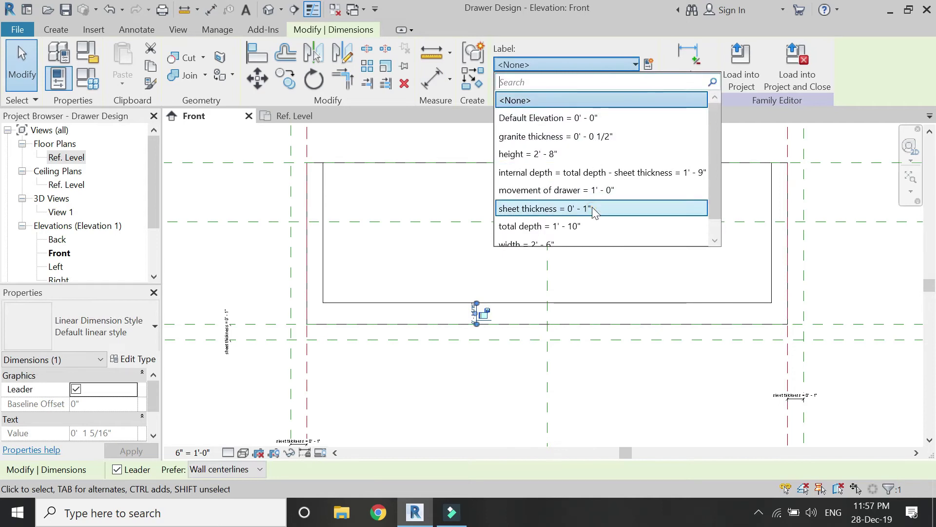
{"action": "left_click", "coordinate": [592, 208]}
{"action": "left_click", "coordinate": [472, 263]}
{"action": "scroll", "coordinate": [400, 248], "scroll_direction": "down", "scroll_amount": 2}
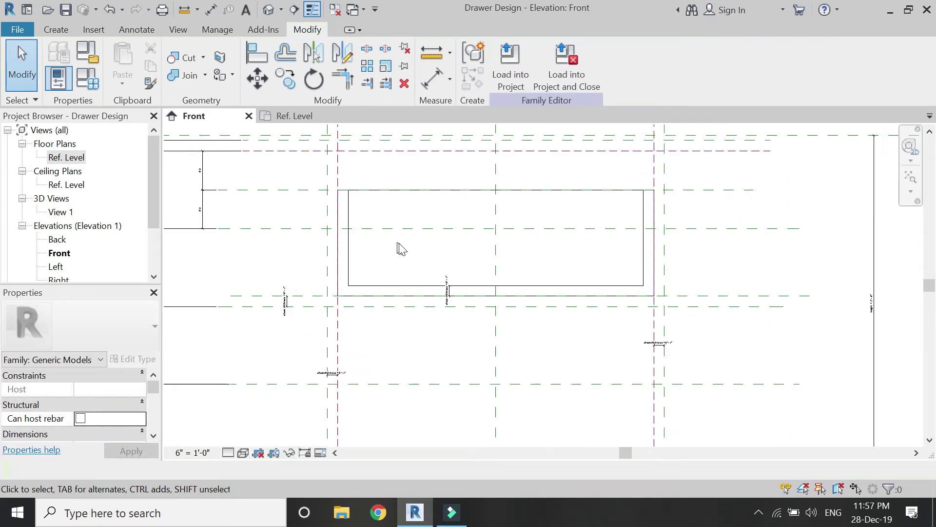
{"action": "scroll", "coordinate": [399, 249], "scroll_direction": "down", "scroll_amount": 2}
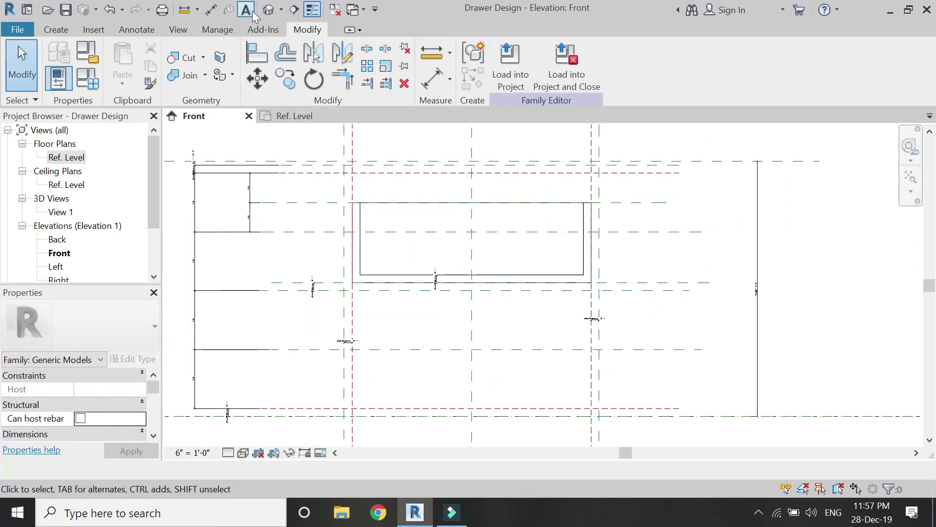
Show the whole drawer box in the default 3D view and set the view scale to 12" = 1'-0".
{"action": "left_click", "coordinate": [268, 15]}
{"action": "key", "text": "z"}
{"action": "key", "text": "f"}
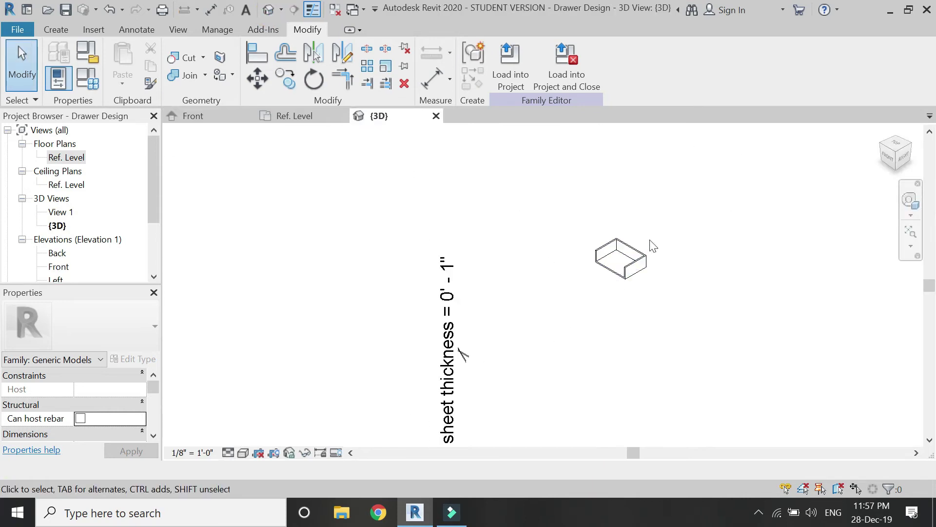
{"action": "left_click", "coordinate": [206, 454]}
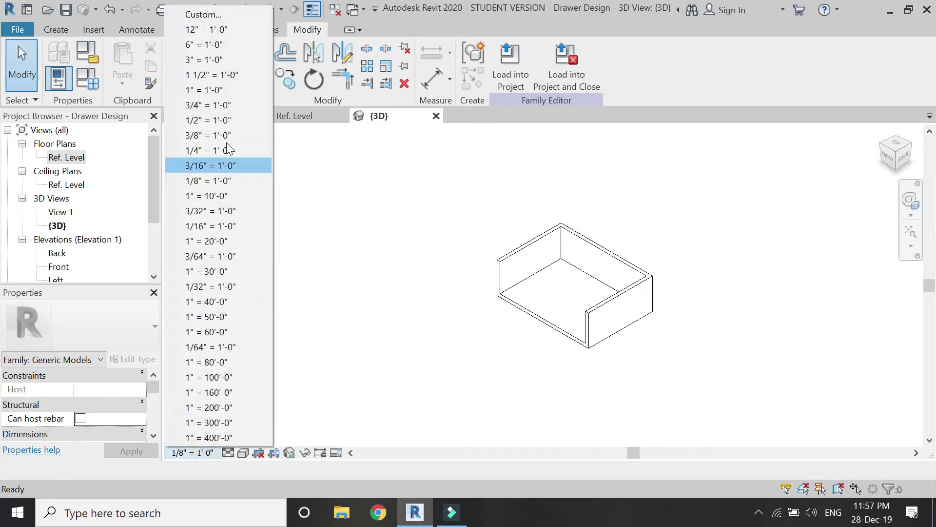
{"action": "left_click", "coordinate": [210, 30]}
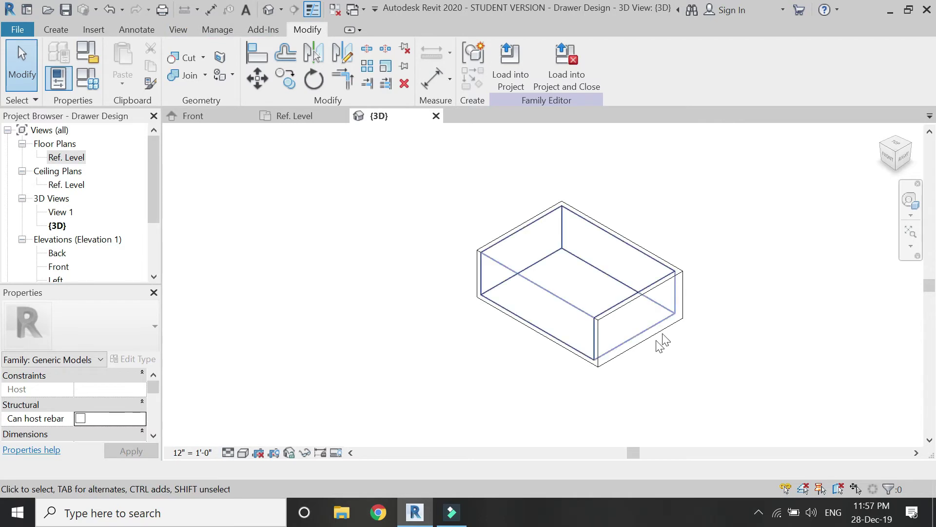
Start a solid extrusion in the Front elevation, using the drawer box's front face as the picked work plane.
{"action": "left_click", "coordinate": [230, 119]}
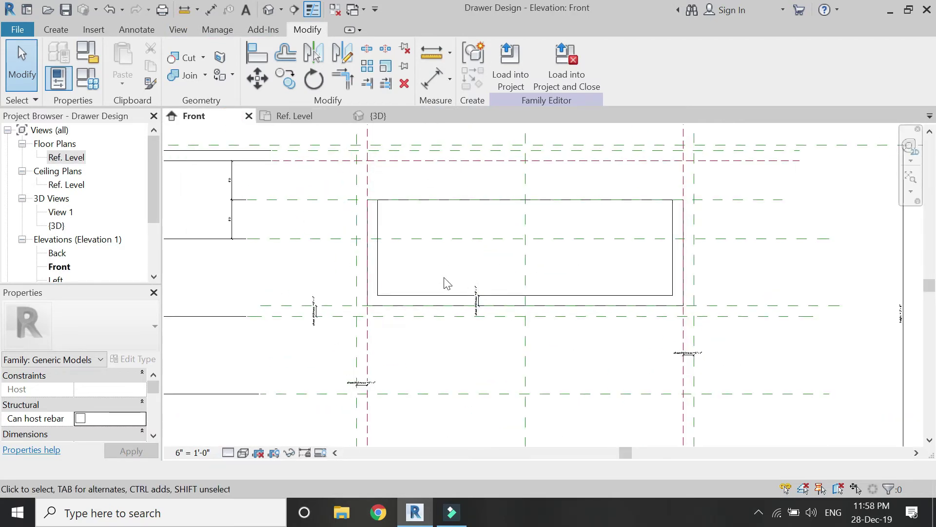
{"action": "left_click", "coordinate": [51, 30]}
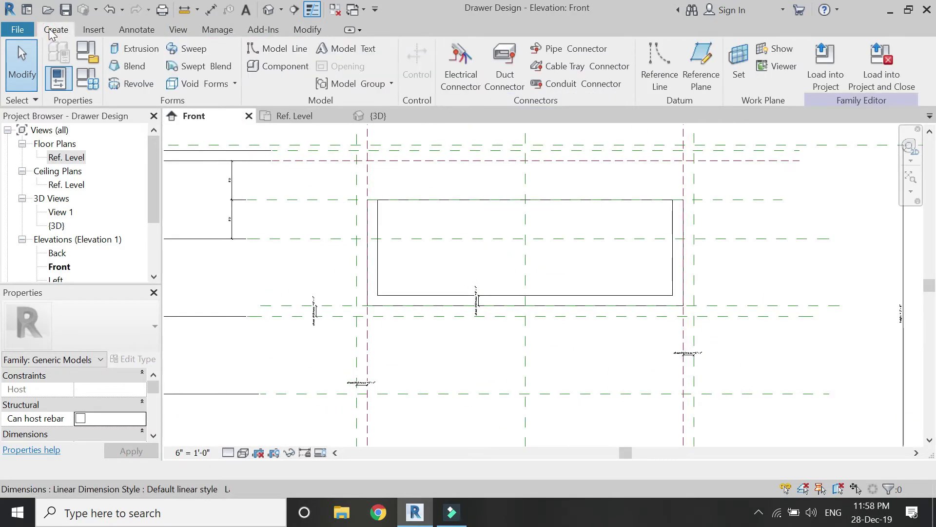
{"action": "left_click", "coordinate": [146, 54]}
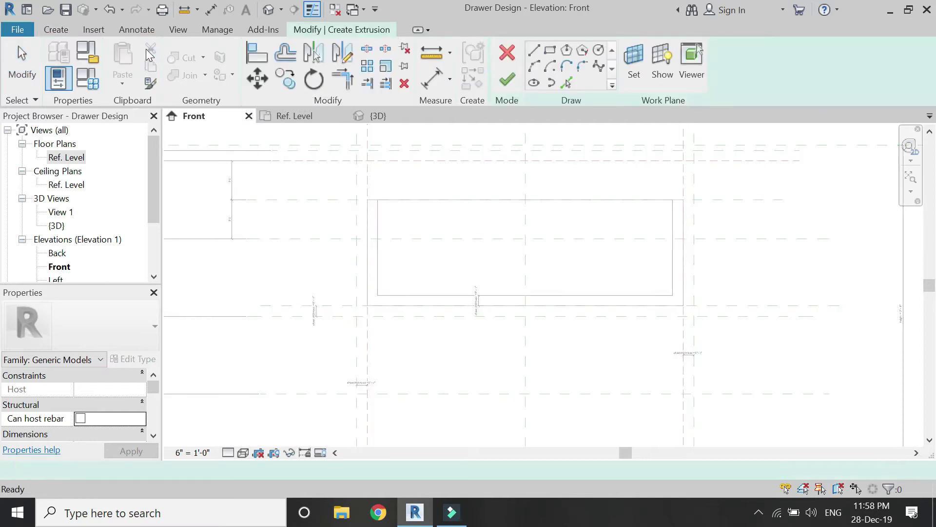
{"action": "left_click", "coordinate": [634, 63]}
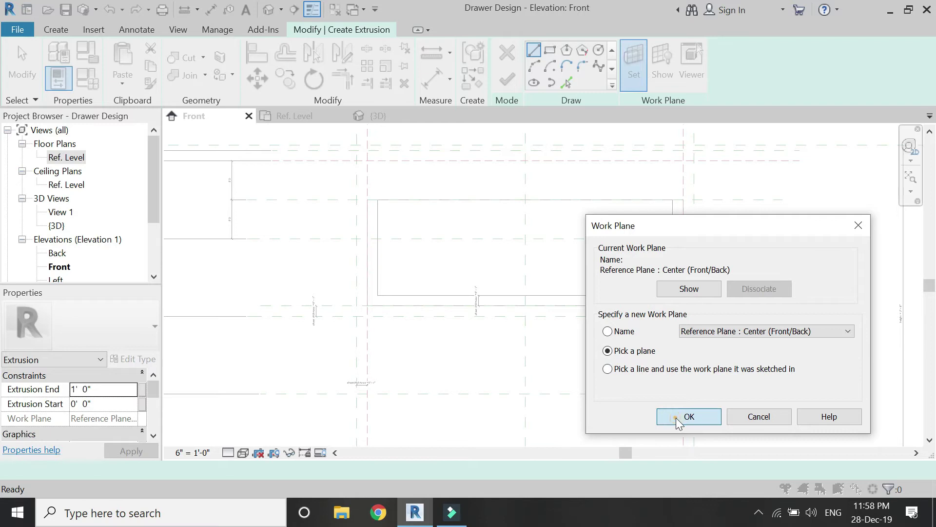
{"action": "left_click", "coordinate": [678, 417]}
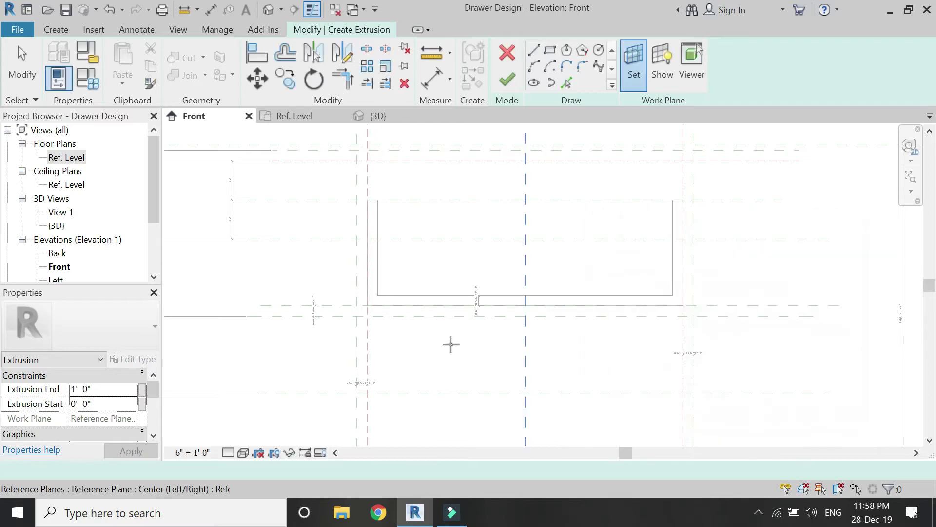
{"action": "left_click", "coordinate": [376, 298]}
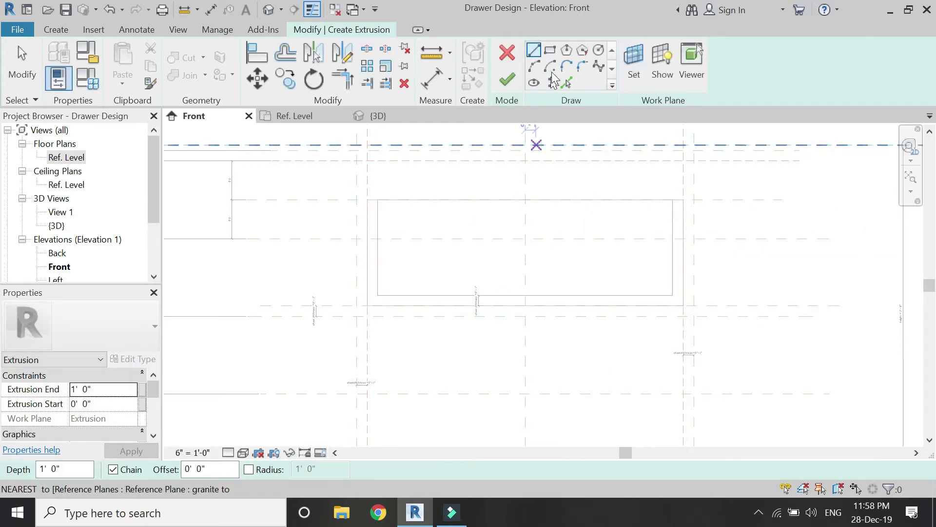
Sketch a drawer front rectangle about 2'-7" by 1'-3 1/4" around the drawer box, reaching up toward the granite thickness.
{"action": "left_click", "coordinate": [550, 53]}
{"action": "scroll", "coordinate": [439, 247], "scroll_direction": "up", "scroll_amount": 4}
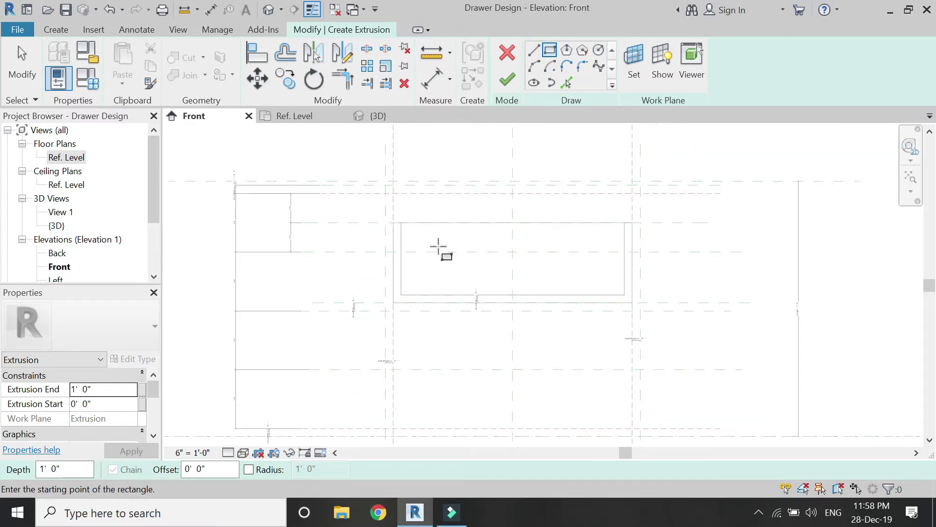
{"action": "scroll", "coordinate": [392, 200], "scroll_direction": "up", "scroll_amount": 3}
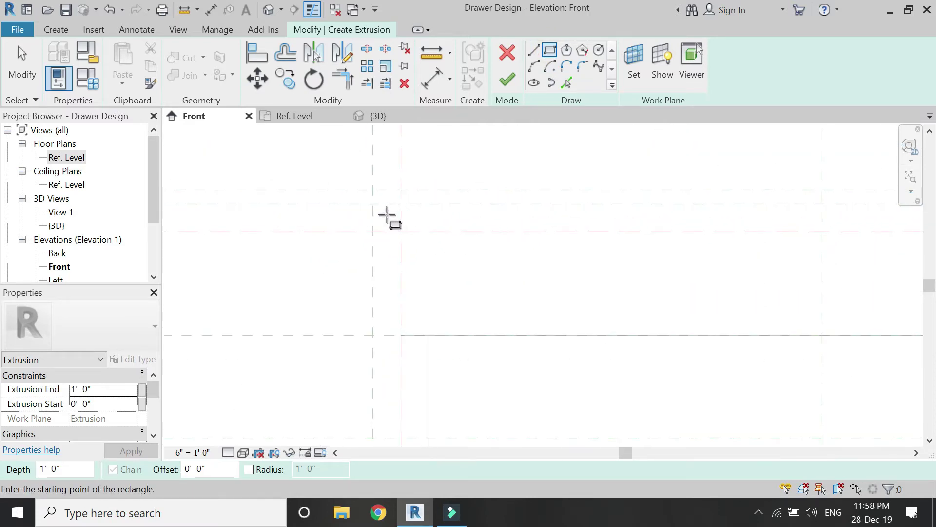
{"action": "left_click", "coordinate": [385, 204]}
{"action": "scroll", "coordinate": [385, 167], "scroll_direction": "down", "scroll_amount": 2}
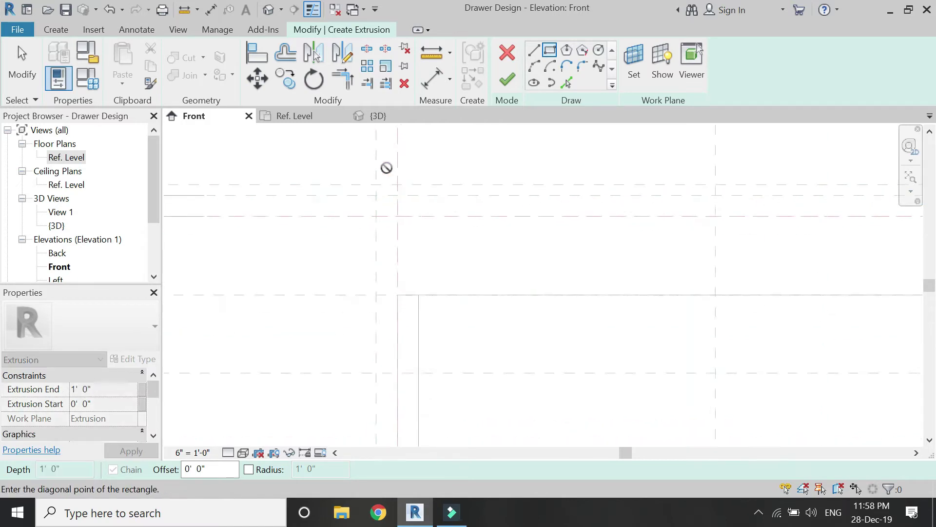
{"action": "scroll", "coordinate": [416, 235], "scroll_direction": "down", "scroll_amount": 1}
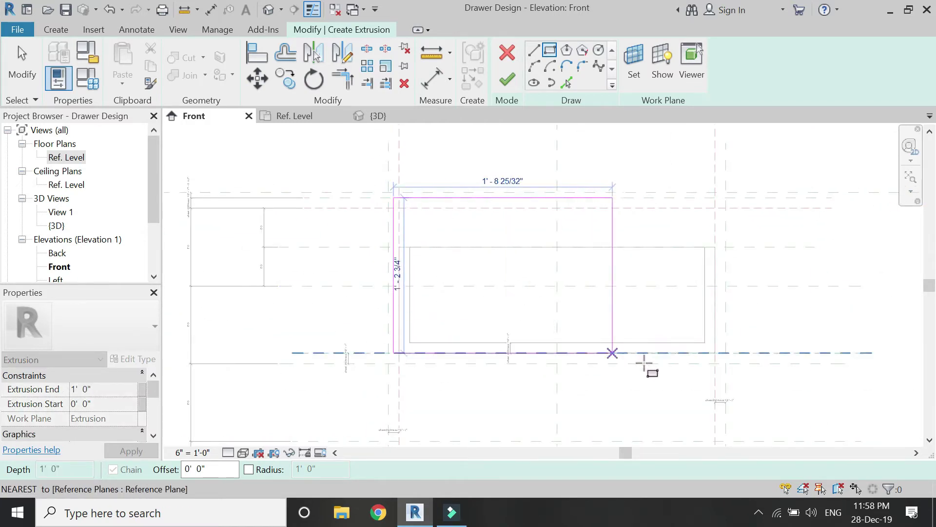
{"action": "scroll", "coordinate": [714, 353], "scroll_direction": "up", "scroll_amount": 2}
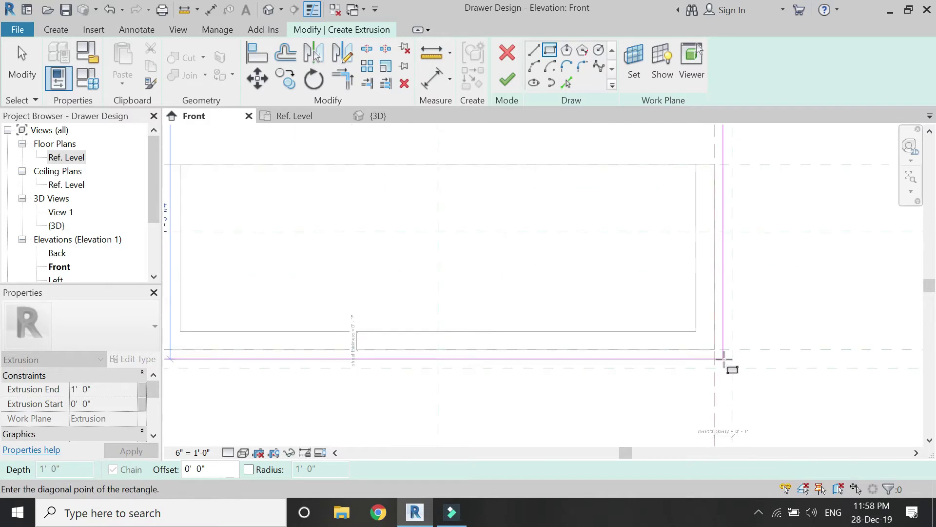
{"action": "scroll", "coordinate": [724, 358], "scroll_direction": "down", "scroll_amount": 2}
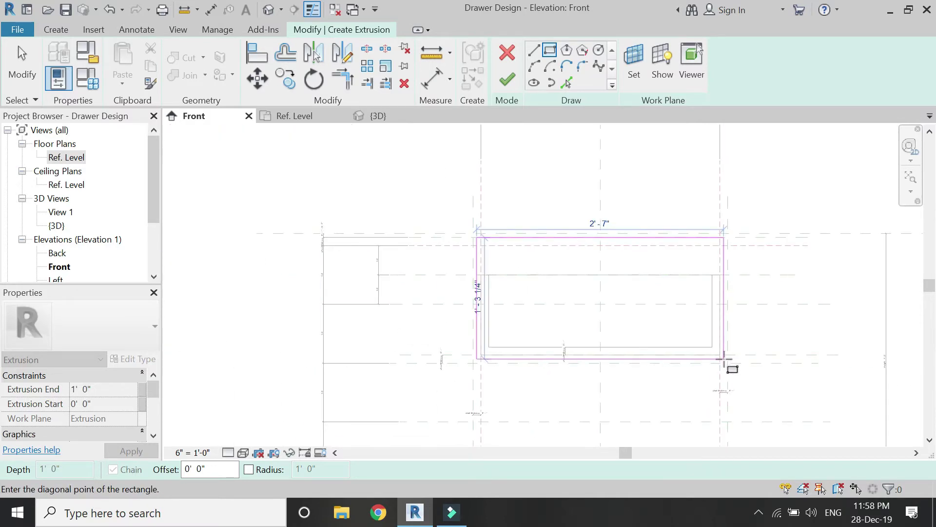
{"action": "scroll", "coordinate": [723, 359], "scroll_direction": "up", "scroll_amount": 3}
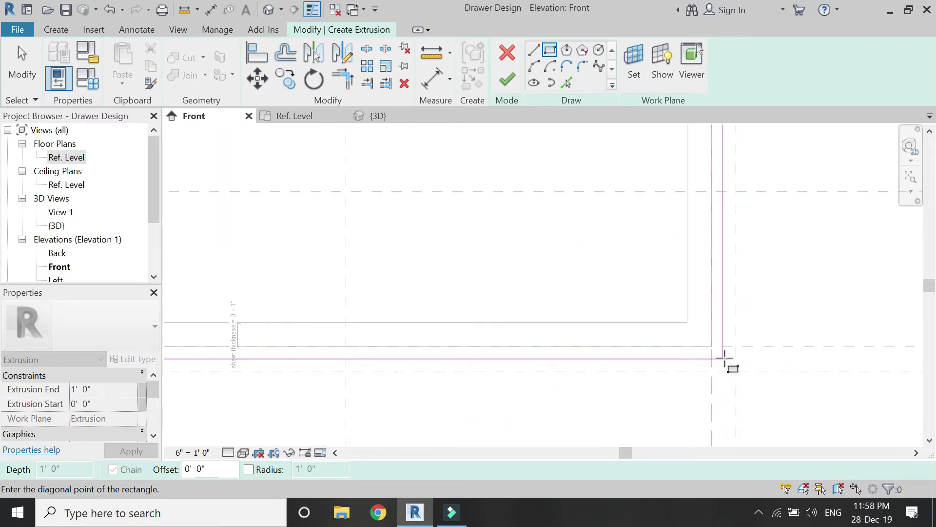
{"action": "left_click", "coordinate": [723, 359]}
{"action": "scroll", "coordinate": [724, 358], "scroll_direction": "down", "scroll_amount": 3}
{"action": "scroll", "coordinate": [507, 176], "scroll_direction": "up", "scroll_amount": 2}
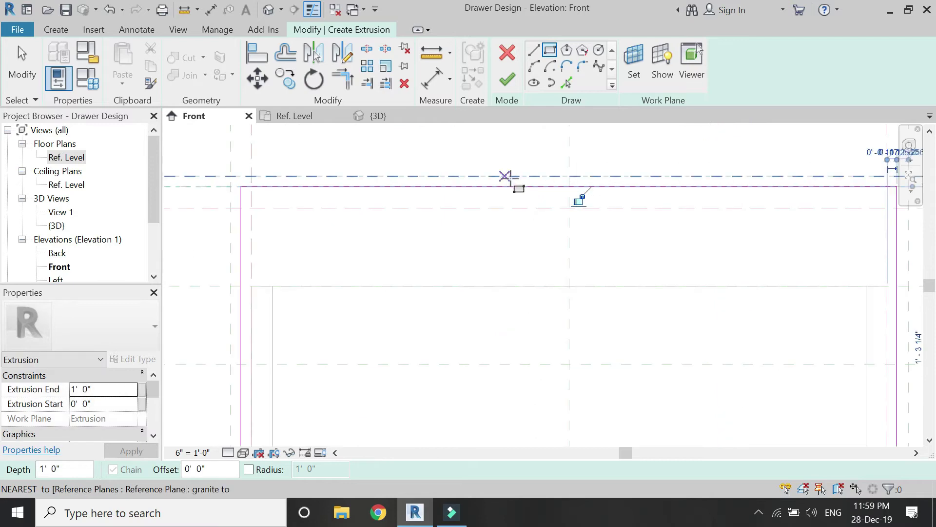
Lower the rectangle's top line to about midway between the two reference planes just below the granite plane.
{"action": "key", "text": "Escape"}
{"action": "left_click", "coordinate": [522, 186]}
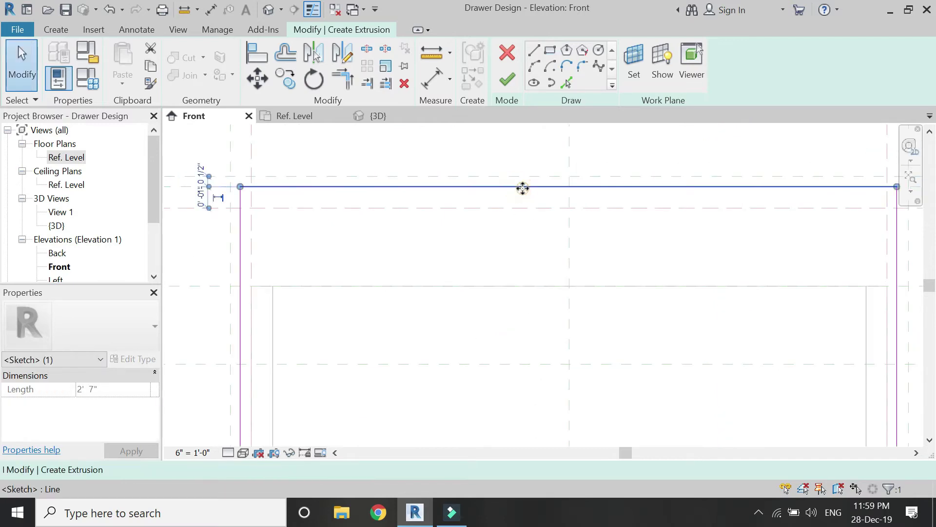
{"action": "mouse_move", "coordinate": [522, 206]}
{"action": "left_mouse_down"}
{"action": "mouse_move", "coordinate": [527, 221]}
{"action": "mouse_move", "coordinate": [520, 197]}
{"action": "mouse_move", "coordinate": [428, 195]}
{"action": "left_mouse_up"}
Add an aligned dimension across the rectangle's top line and its two neighbouring reference planes, and make the segments equal.
{"action": "left_click", "coordinate": [432, 78]}
{"action": "scroll", "coordinate": [289, 189], "scroll_direction": "up", "scroll_amount": 3}
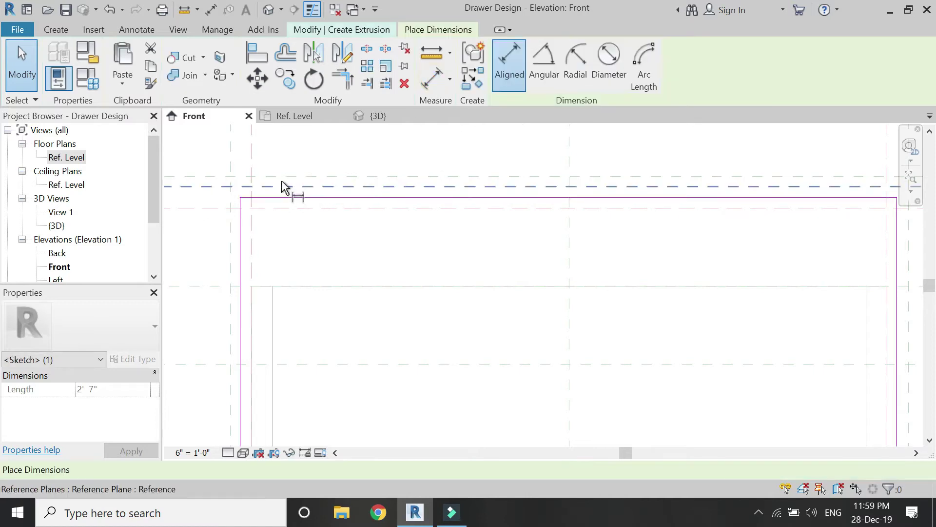
{"action": "left_click", "coordinate": [299, 191]}
{"action": "left_click", "coordinate": [303, 210]}
{"action": "left_click", "coordinate": [307, 228]}
{"action": "left_click", "coordinate": [306, 265]}
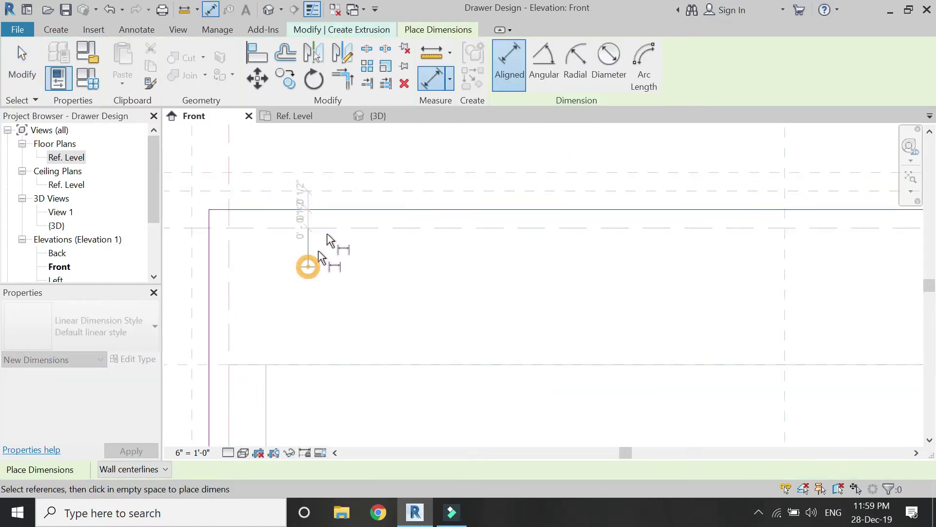
{"action": "left_click", "coordinate": [344, 211]}
{"action": "scroll", "coordinate": [479, 180], "scroll_direction": "down", "scroll_amount": 2}
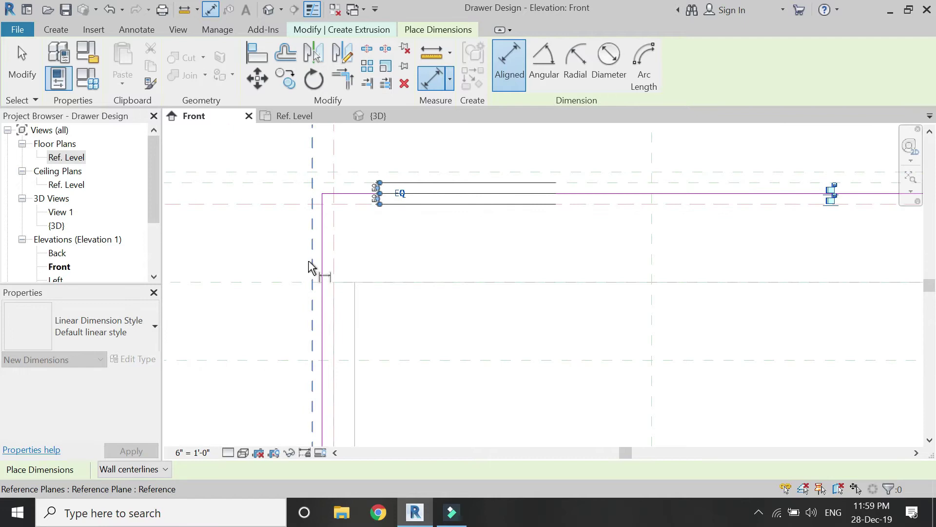
Dimension the rectangle's left line between the two side panel reference planes and make both segments equal.
{"action": "scroll", "coordinate": [310, 263], "scroll_direction": "up", "scroll_amount": 2}
{"action": "scroll", "coordinate": [312, 266], "scroll_direction": "up", "scroll_amount": 1}
{"action": "left_click", "coordinate": [317, 263]}
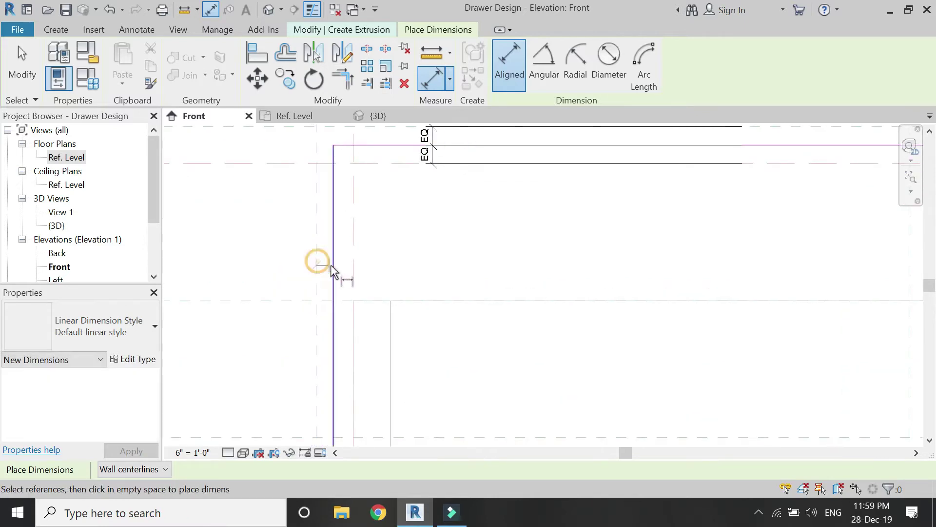
{"action": "left_click", "coordinate": [333, 270]}
{"action": "left_click", "coordinate": [352, 272]}
{"action": "left_click", "coordinate": [351, 268]}
{"action": "left_click", "coordinate": [336, 304]}
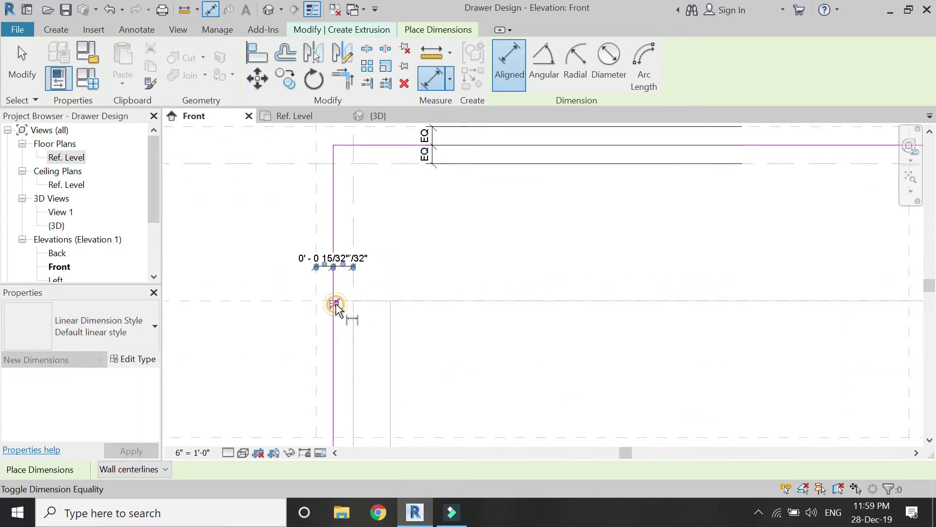
Dimension the rectangle's bottom line between the two reference planes below the drawer box and set the segments equal.
{"action": "scroll", "coordinate": [359, 130], "scroll_direction": "down", "scroll_amount": 3}
{"action": "scroll", "coordinate": [363, 331], "scroll_direction": "up", "scroll_amount": 3}
{"action": "scroll", "coordinate": [363, 331], "scroll_direction": "up", "scroll_amount": 2}
{"action": "left_click", "coordinate": [426, 322]}
{"action": "left_click", "coordinate": [428, 344]}
{"action": "left_click", "coordinate": [417, 385]}
{"action": "left_click", "coordinate": [445, 331]}
{"action": "scroll", "coordinate": [322, 290], "scroll_direction": "down", "scroll_amount": 4}
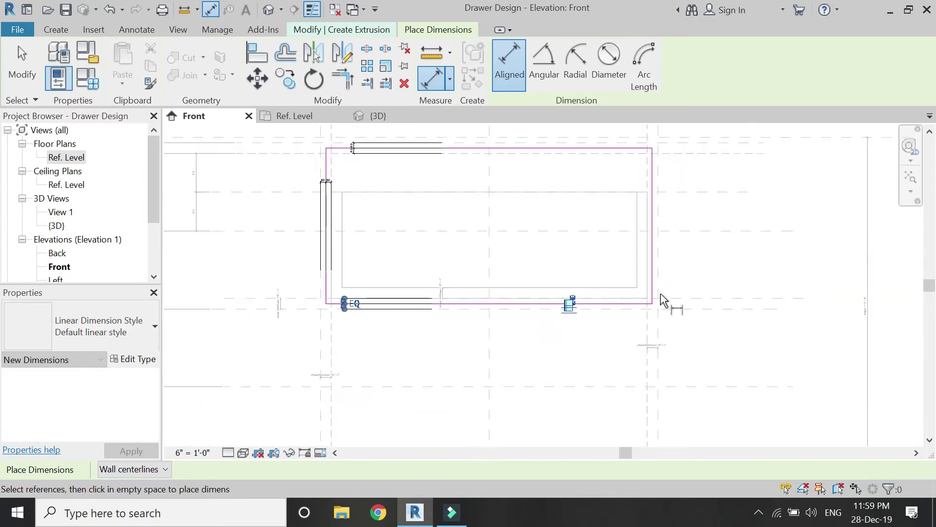
Center the rectangle's right line between its two side panel reference planes with an equalized aligned dimension.
{"action": "scroll", "coordinate": [662, 299], "scroll_direction": "up", "scroll_amount": 3}
{"action": "left_click", "coordinate": [645, 291]}
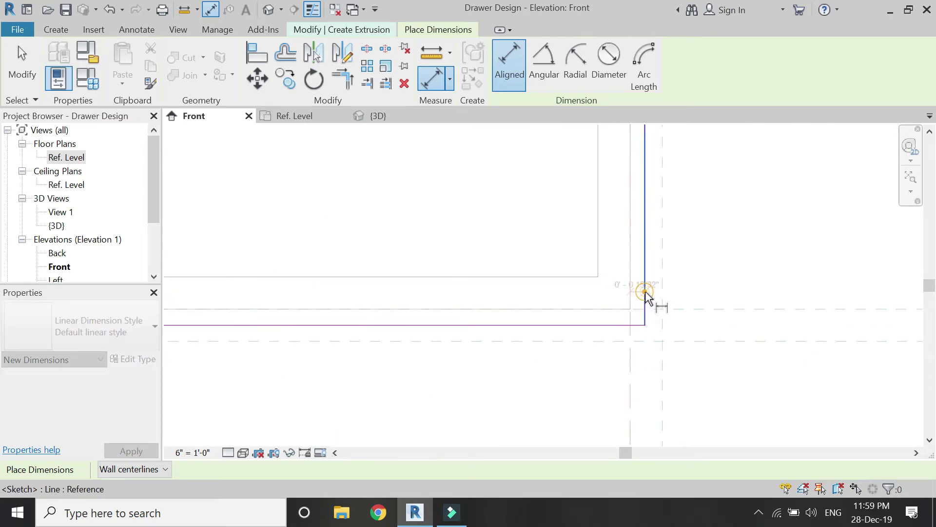
{"action": "left_click", "coordinate": [670, 292]}
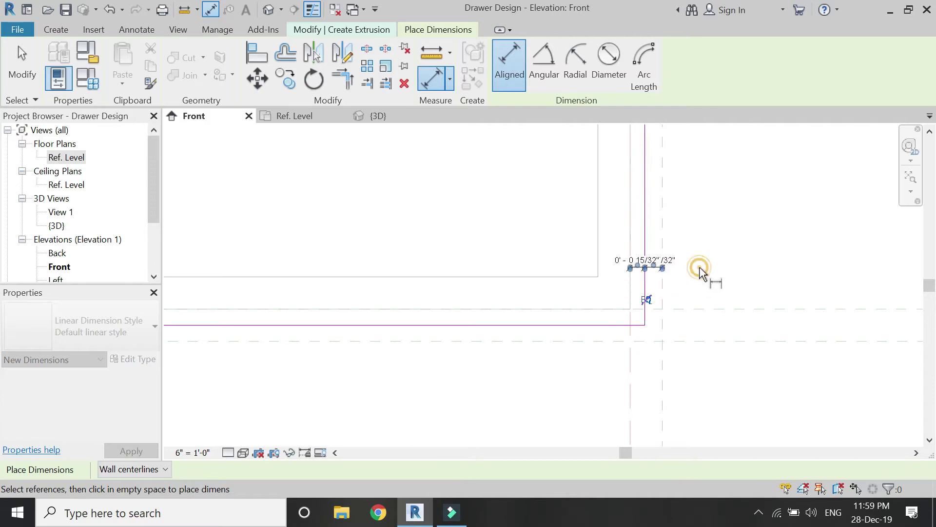
{"action": "left_click", "coordinate": [646, 299]}
{"action": "scroll", "coordinate": [633, 292], "scroll_direction": "down", "scroll_amount": 4}
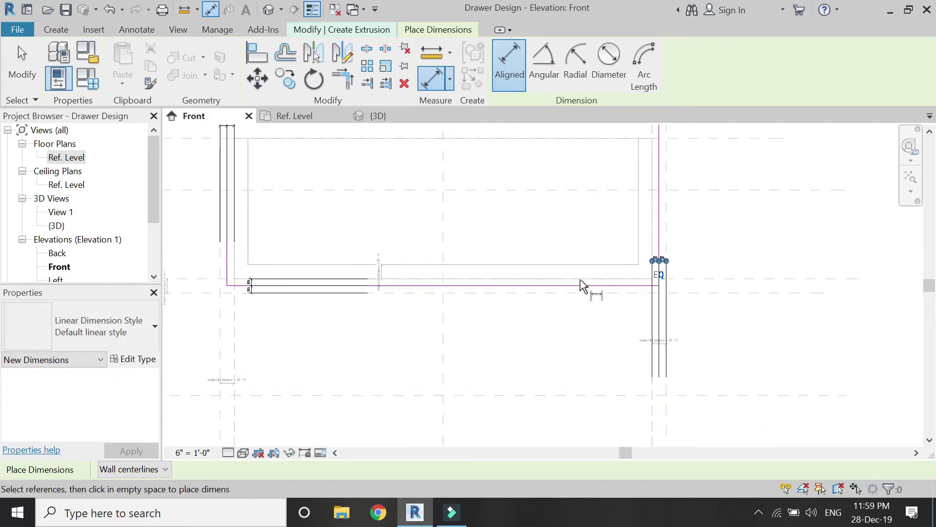
Set the drawer front's extrusion end to 1" and finish the extrusion sketch.
{"action": "key", "text": "Escape"}
{"action": "key", "text": "Escape"}
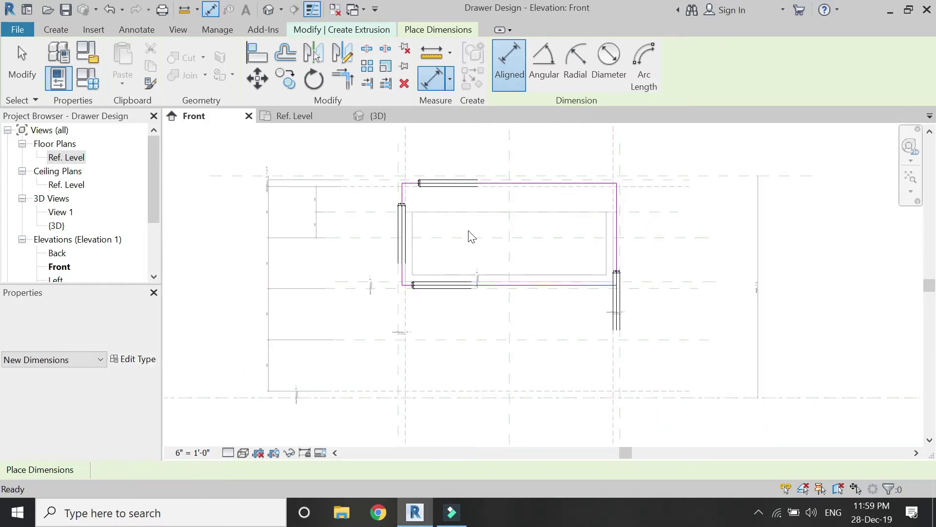
{"action": "scroll", "coordinate": [463, 220], "scroll_direction": "up", "scroll_amount": 1}
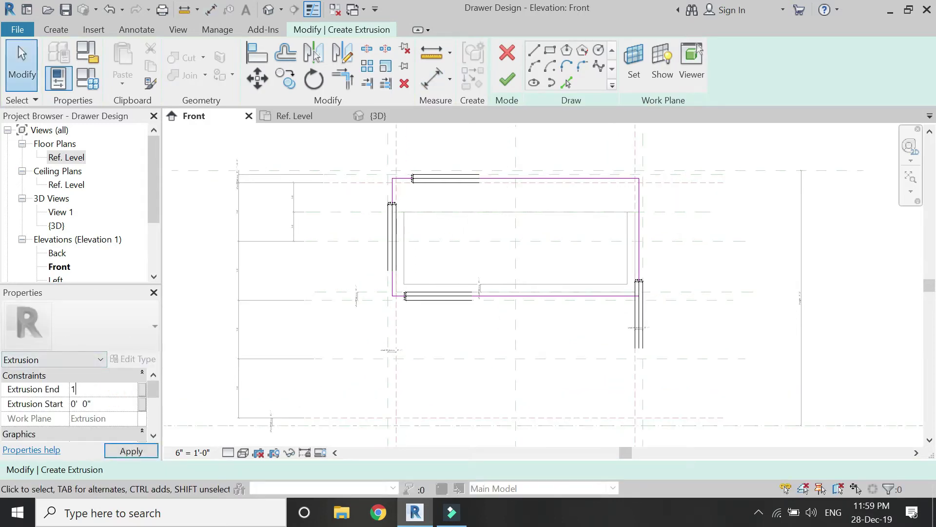
{"action": "left_click", "coordinate": [506, 81]}
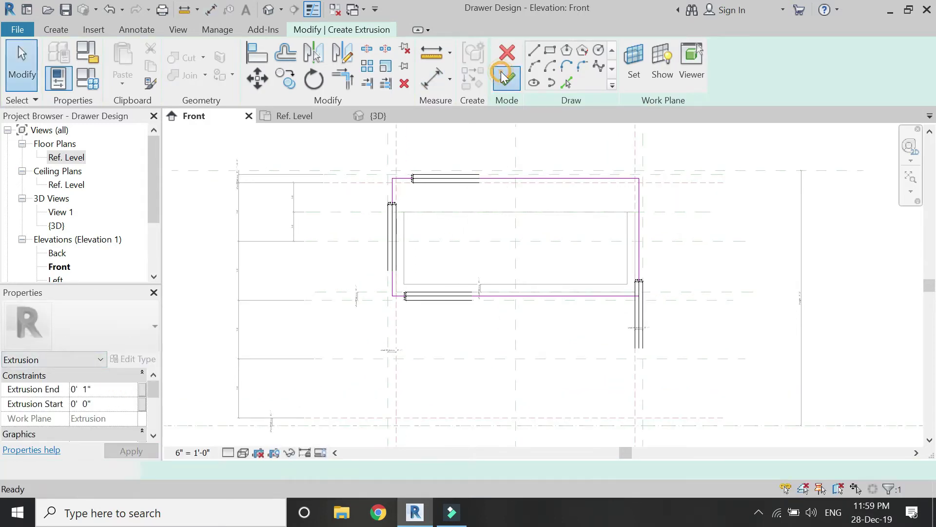
In the Ref. Level plan, snap the drawer front's outer face to the front reference plane with its shape handle.
{"action": "left_click", "coordinate": [312, 116]}
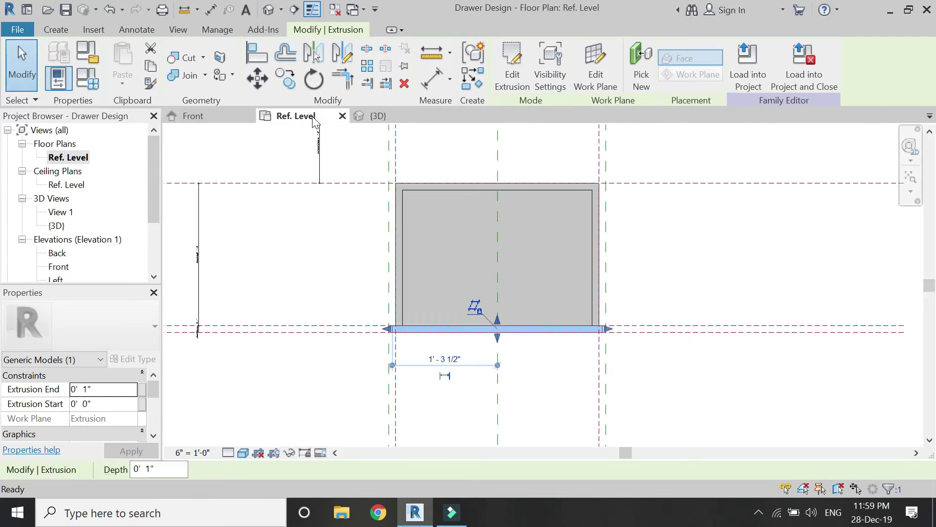
{"action": "scroll", "coordinate": [517, 363], "scroll_direction": "up", "scroll_amount": 3}
{"action": "scroll", "coordinate": [546, 360], "scroll_direction": "up", "scroll_amount": 2}
{"action": "mouse_move", "coordinate": [553, 335]}
{"action": "left_mouse_down"}
{"action": "mouse_move", "coordinate": [559, 312]}
{"action": "mouse_move", "coordinate": [554, 355]}
{"action": "mouse_move", "coordinate": [554, 333]}
{"action": "left_mouse_up"}
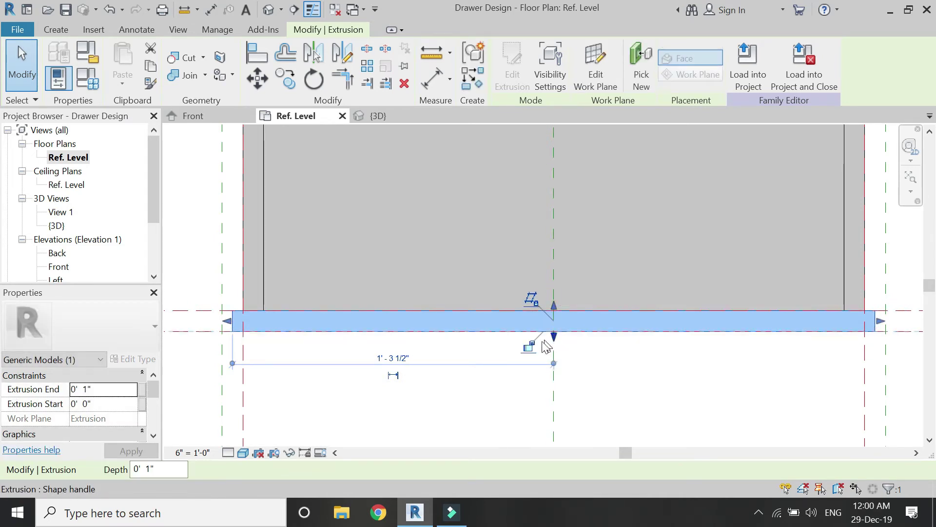
{"action": "scroll", "coordinate": [488, 276], "scroll_direction": "down", "scroll_amount": 4}
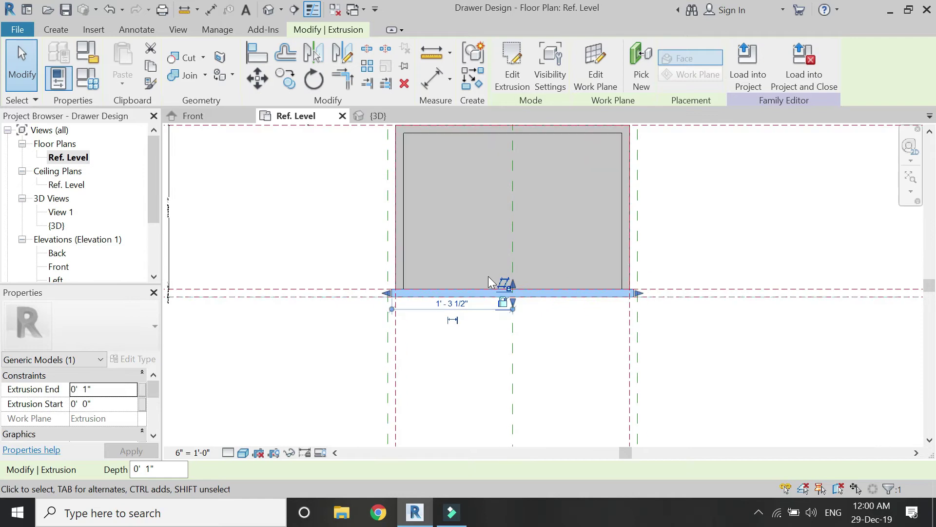
{"action": "left_click", "coordinate": [441, 398]}
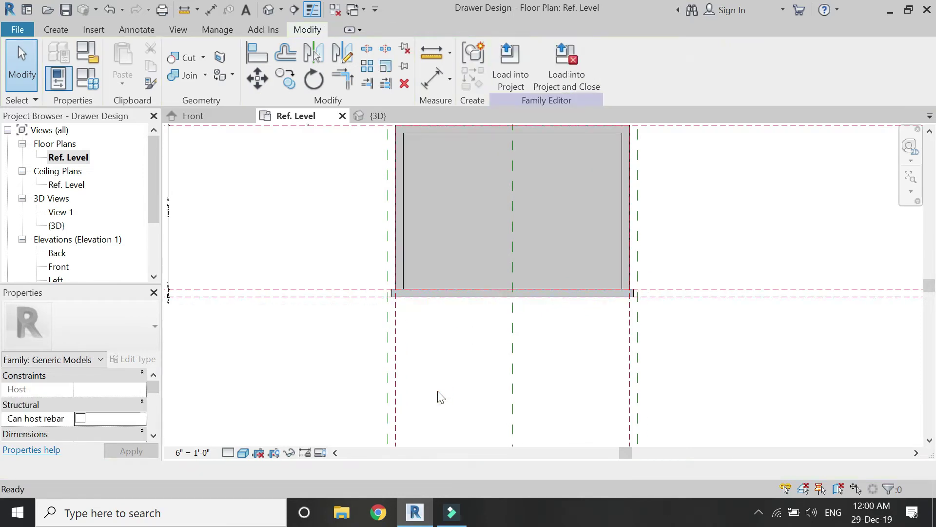
Examine the finished drawer in the 3D view and in the Right elevation.
{"action": "left_click", "coordinate": [381, 117]}
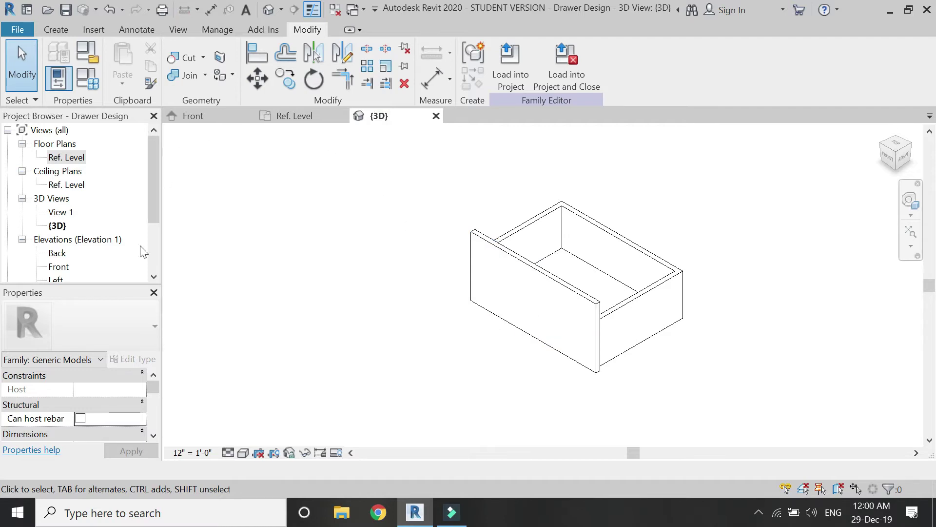
{"action": "scroll", "coordinate": [68, 251], "scroll_direction": "down", "scroll_amount": 1}
{"action": "double_click", "coordinate": [58, 254]}
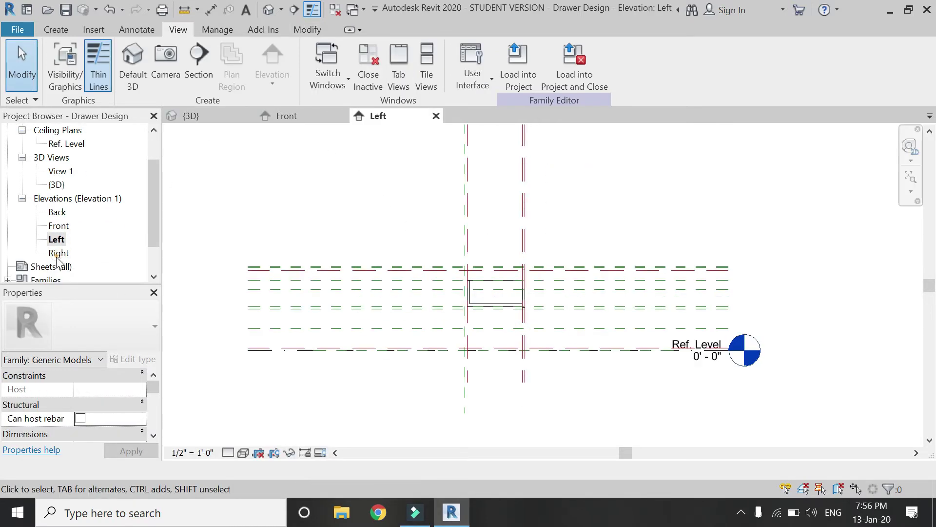
{"action": "left_click", "coordinate": [58, 253]}
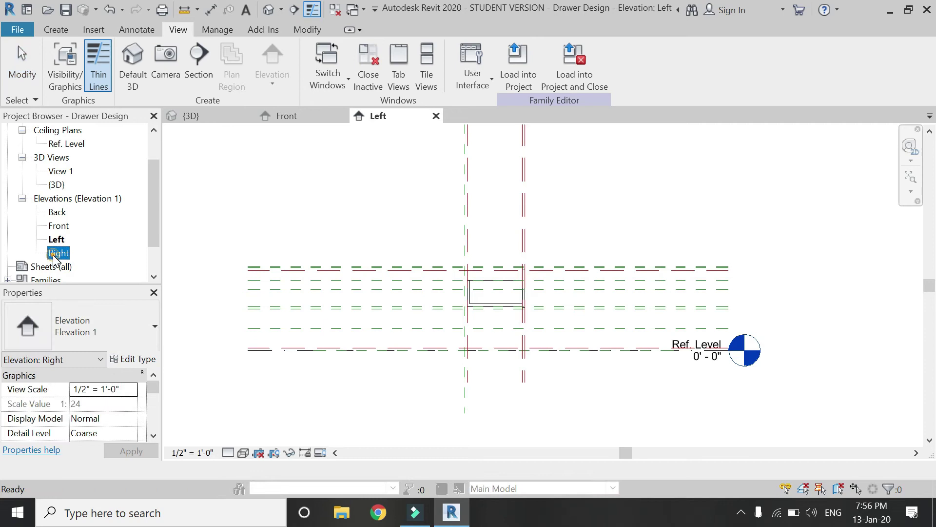
{"action": "double_click", "coordinate": [53, 256]}
{"action": "scroll", "coordinate": [553, 314], "scroll_direction": "up", "scroll_amount": 5}
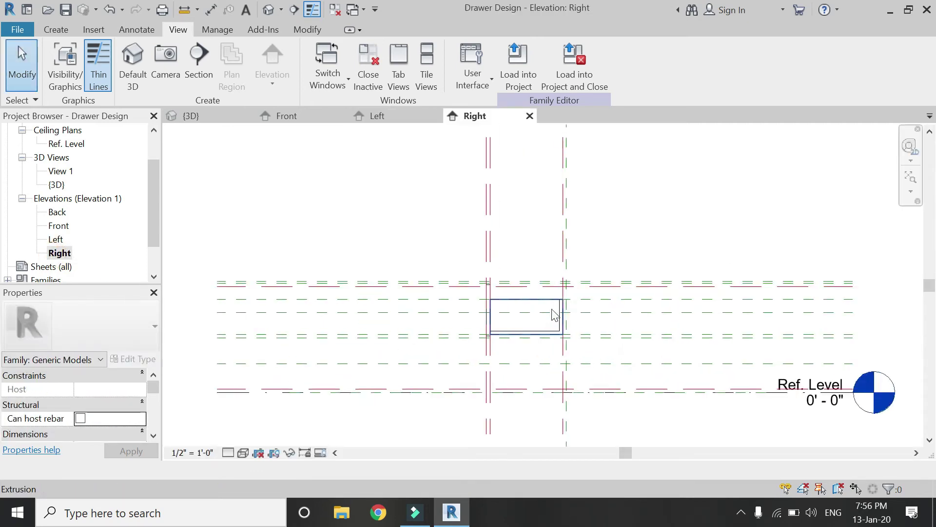
Create a new family from the Generic Model template.
{"action": "left_click", "coordinate": [56, 30]}
{"action": "left_click", "coordinate": [14, 30]}
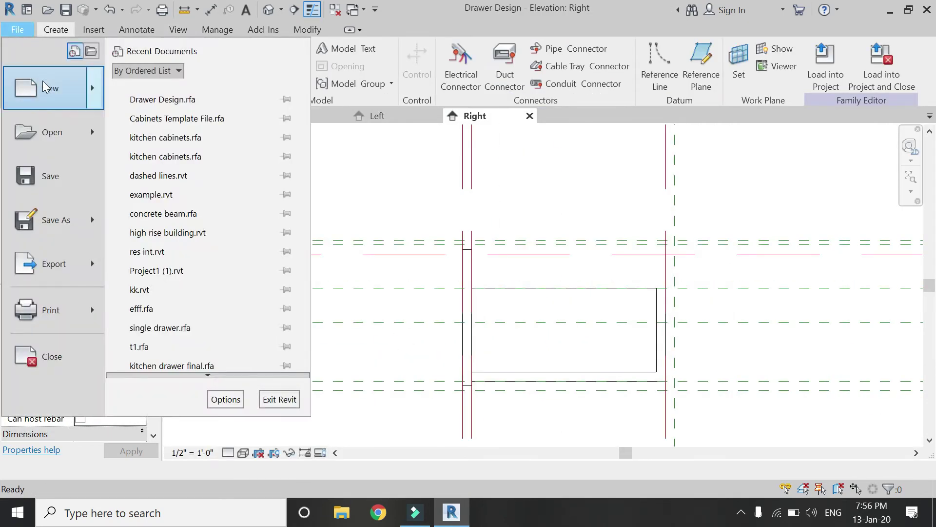
{"action": "mouse_move", "coordinate": [46, 89]}
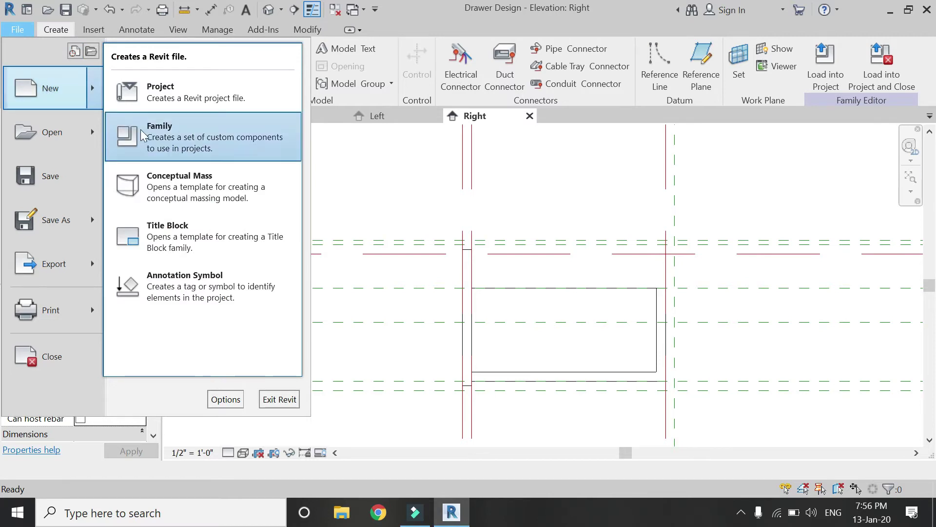
{"action": "left_click", "coordinate": [159, 133]}
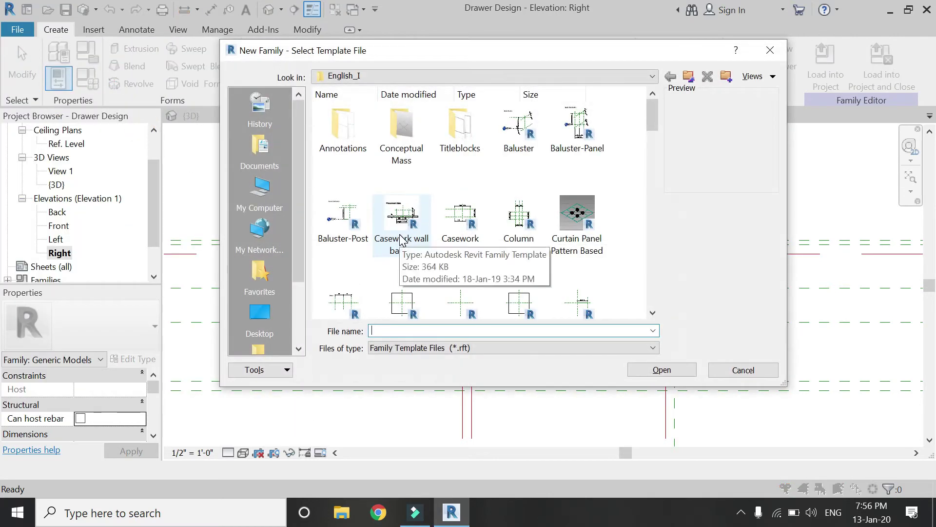
{"action": "scroll", "coordinate": [401, 238], "scroll_direction": "down", "scroll_amount": 3}
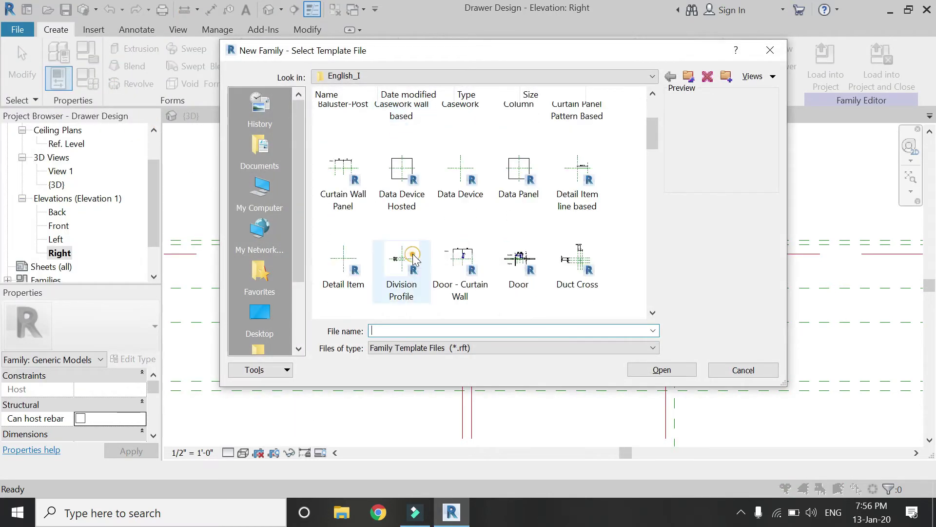
{"action": "key", "text": "g"}
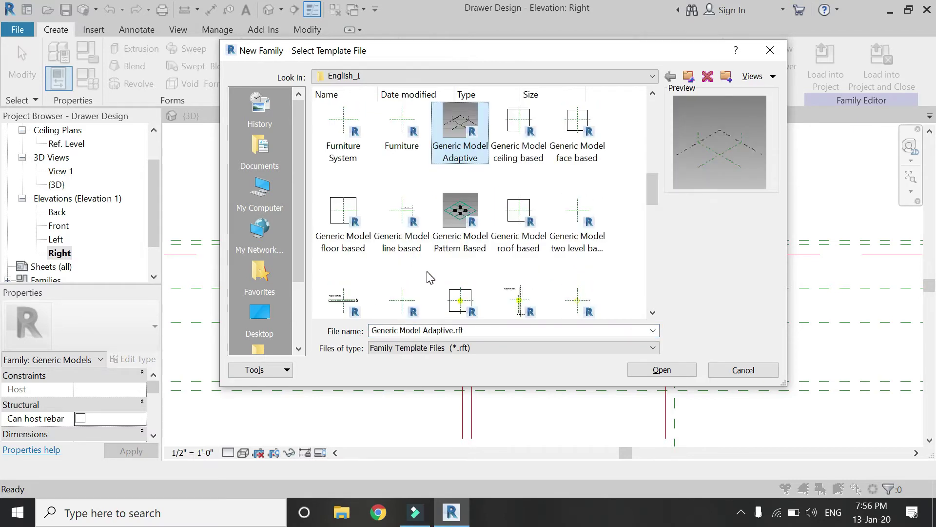
{"action": "scroll", "coordinate": [429, 277], "scroll_direction": "down", "scroll_amount": 3}
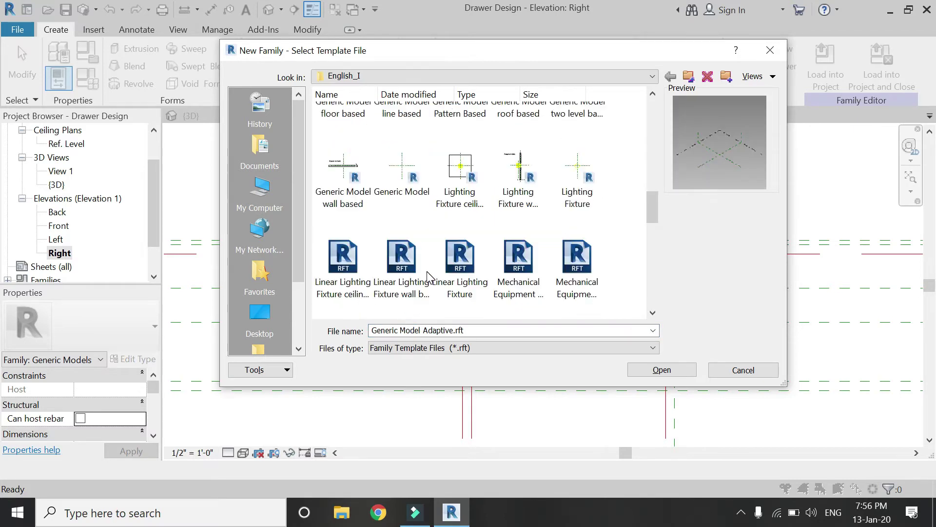
{"action": "left_click", "coordinate": [400, 188]}
{"action": "left_click", "coordinate": [673, 370]}
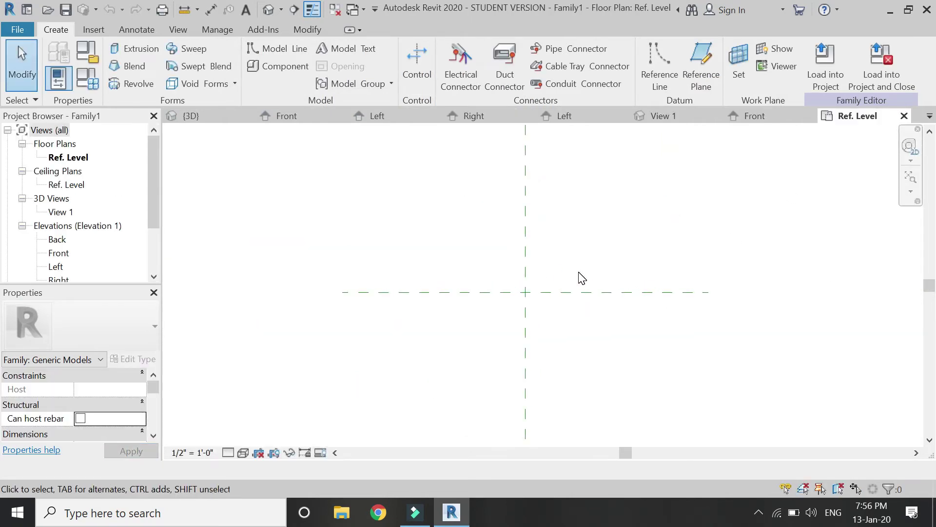
In the Right elevation, start an extrusion and sketch a horizontal line leftward from the vertical reference plane, above the Ref. Level.
{"action": "scroll", "coordinate": [87, 247], "scroll_direction": "down", "scroll_amount": 1}
{"action": "double_click", "coordinate": [60, 239]}
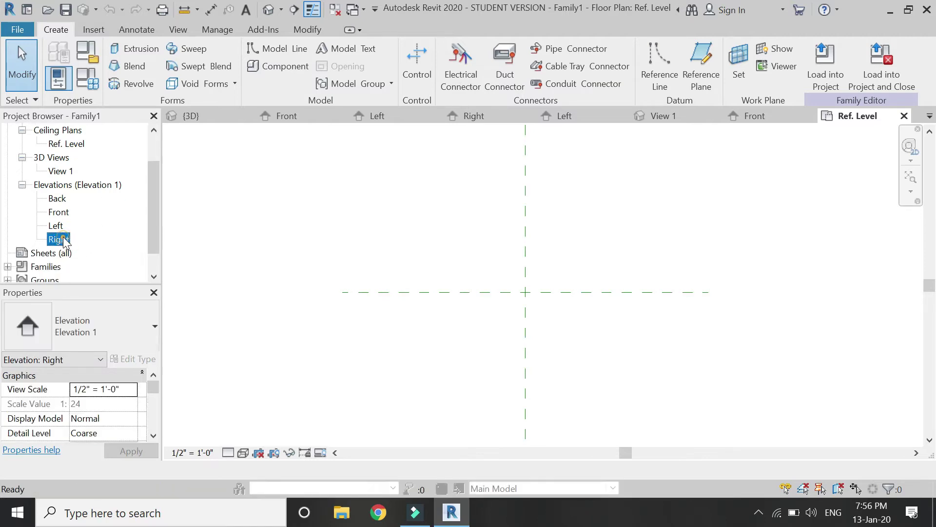
{"action": "scroll", "coordinate": [550, 360], "scroll_direction": "up", "scroll_amount": 2}
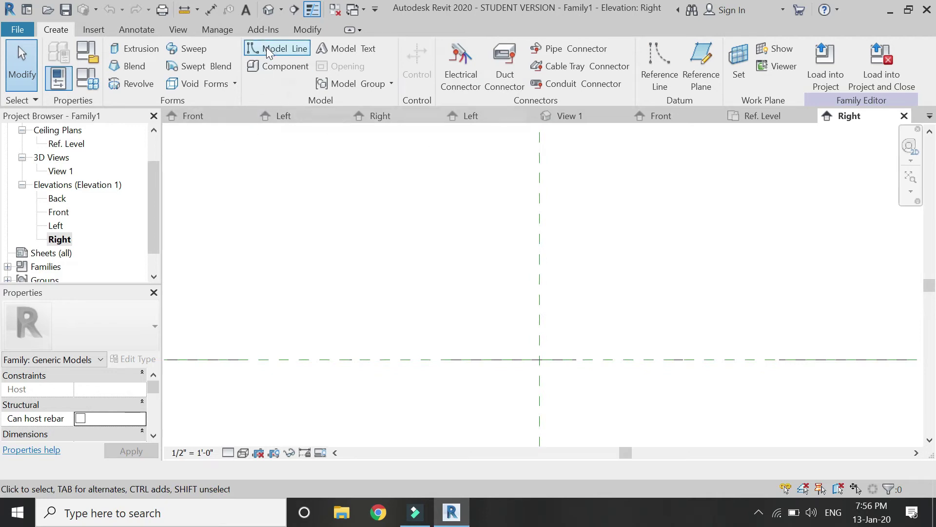
{"action": "left_click", "coordinate": [146, 52]}
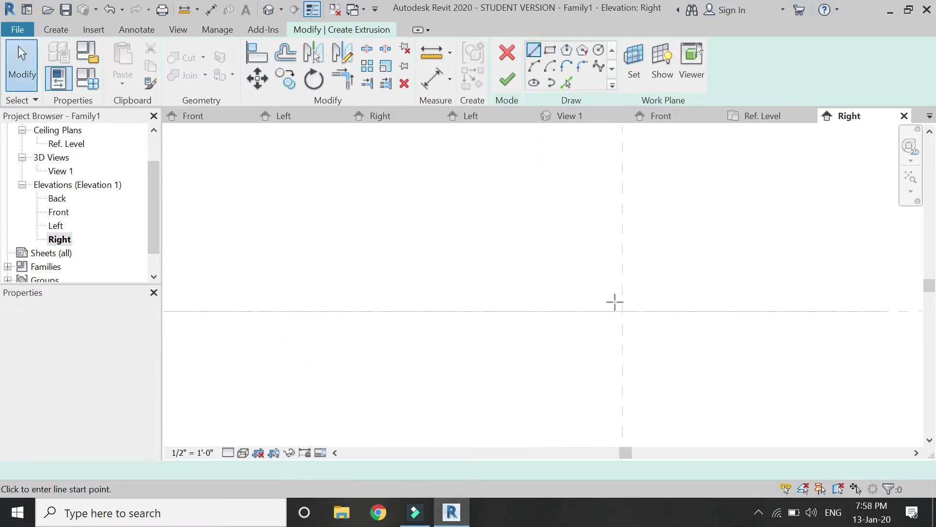
{"action": "left_click", "coordinate": [623, 250]}
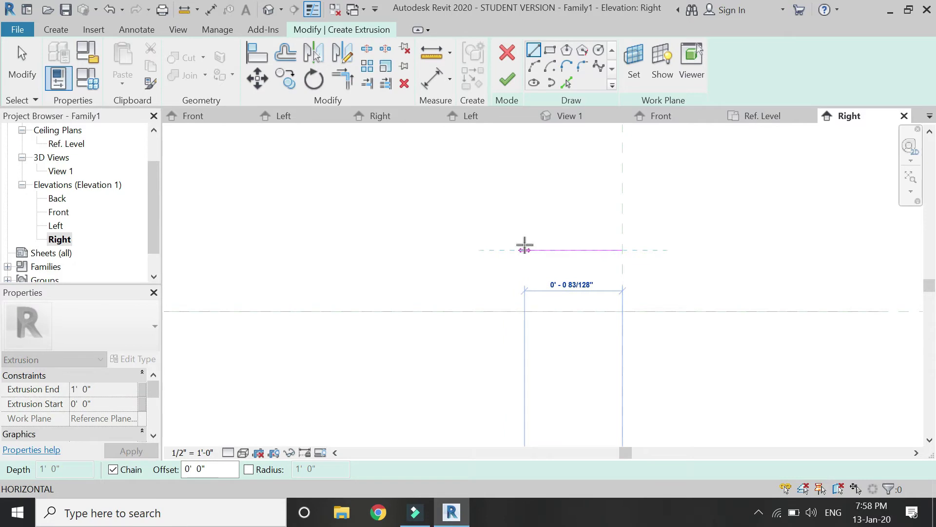
{"action": "left_click", "coordinate": [509, 249]}
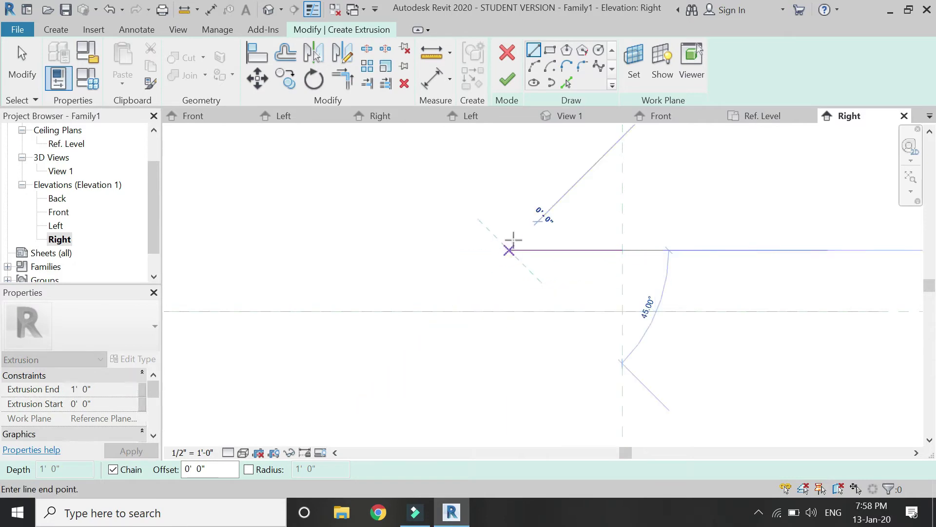
{"action": "key", "text": "Escape"}
Sketch a start-end-radius arc from the horizontal line's left end, curving tangentially down to just below the Ref. Level.
{"action": "left_click", "coordinate": [534, 66]}
{"action": "left_click", "coordinate": [511, 250]}
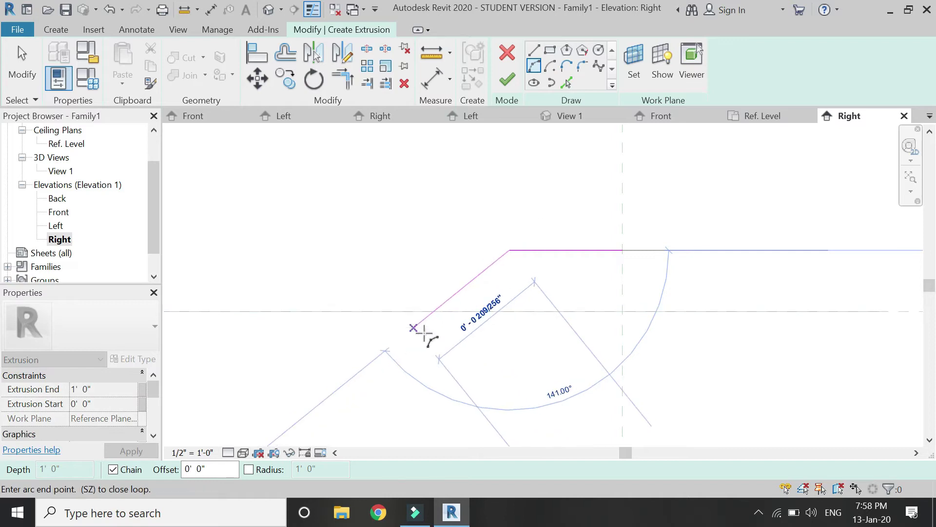
{"action": "left_click", "coordinate": [428, 330]}
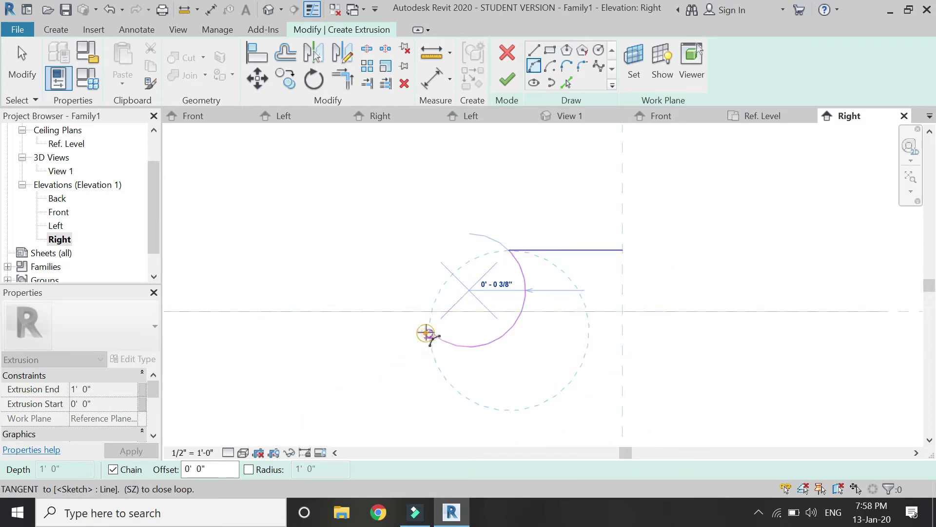
{"action": "left_click", "coordinate": [441, 287]}
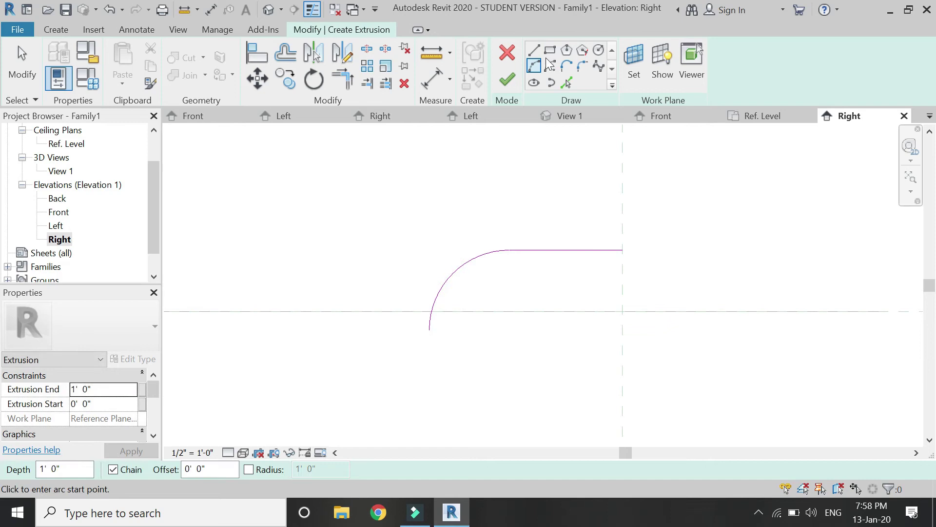
Sketch a short vertical line straight down from the lower end of the arc.
{"action": "key", "text": "l"}
{"action": "key", "text": "i"}
{"action": "left_click", "coordinate": [428, 330]}
{"action": "left_click", "coordinate": [426, 359]}
{"action": "key", "text": "Escape"}
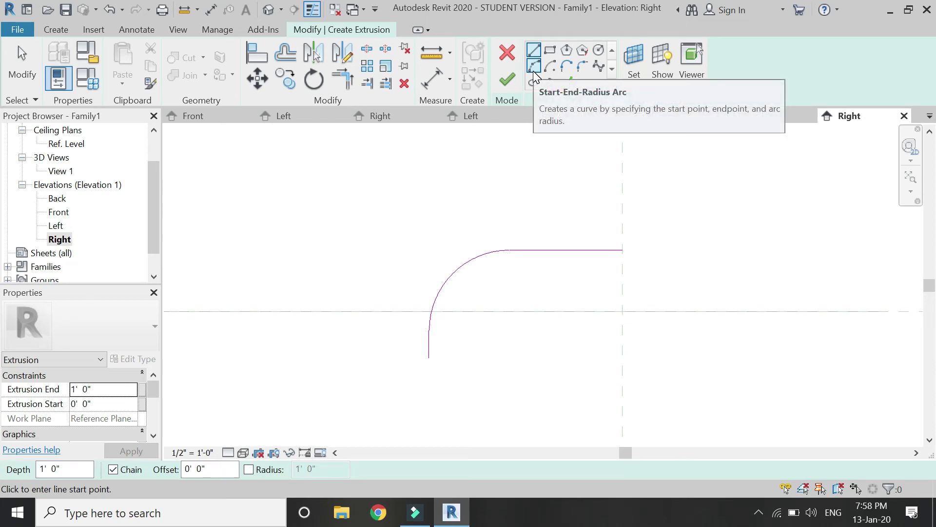
Close the profile with a diagonal line up from the lower tip, a horizontal underside to the reference plane, and a 5/16" vertical edge.
{"action": "left_click", "coordinate": [428, 359]}
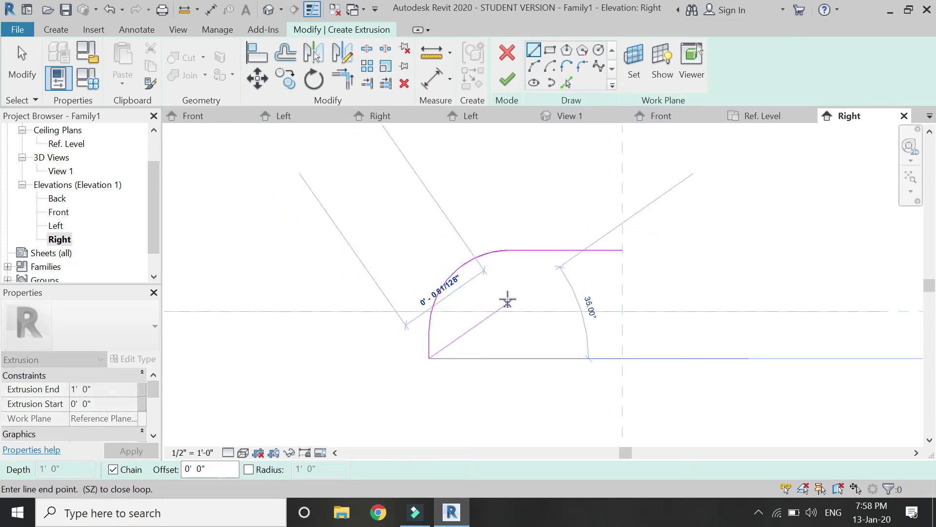
{"action": "left_click", "coordinate": [502, 297]}
{"action": "left_click", "coordinate": [622, 297]}
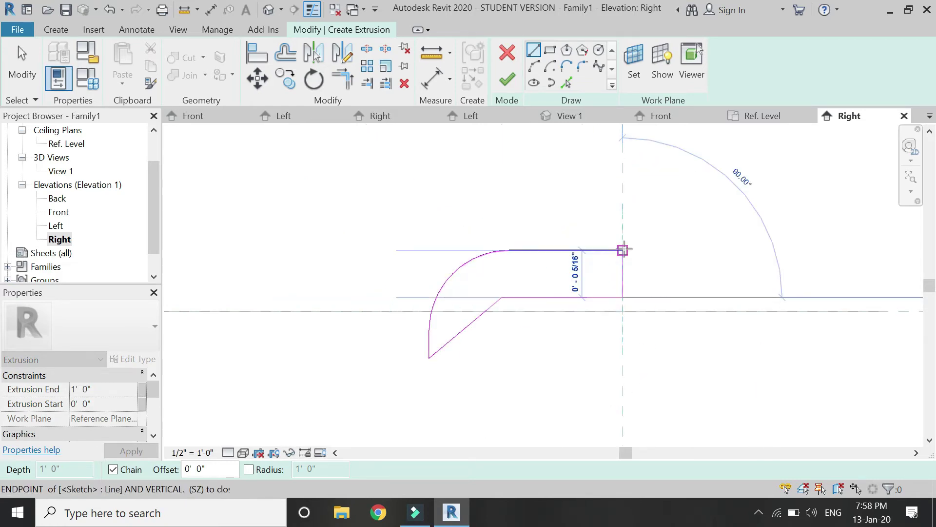
{"action": "left_click", "coordinate": [622, 250]}
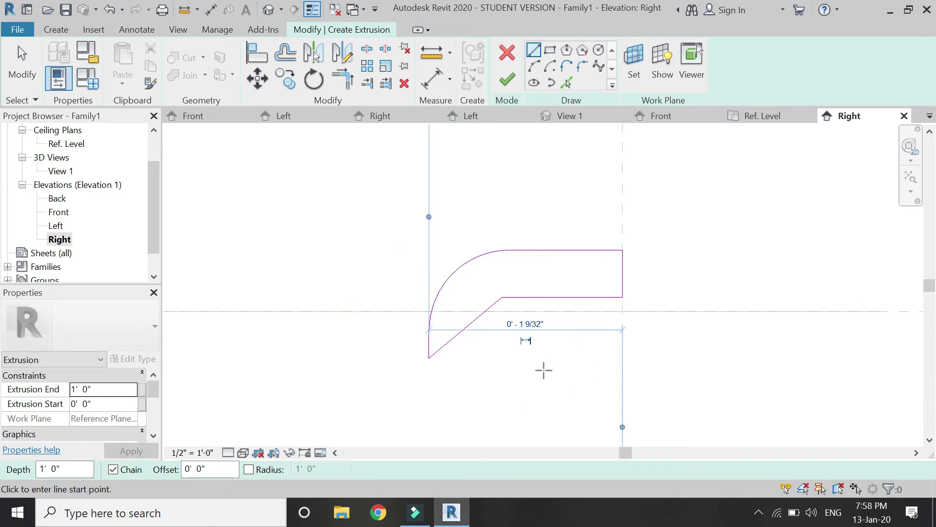
{"action": "key", "text": "Escape"}
Sketch a small start-end-radius arc from the large arc's lower end to the diagonal line, rounding the profile's lower tip.
{"action": "left_click", "coordinate": [534, 65]}
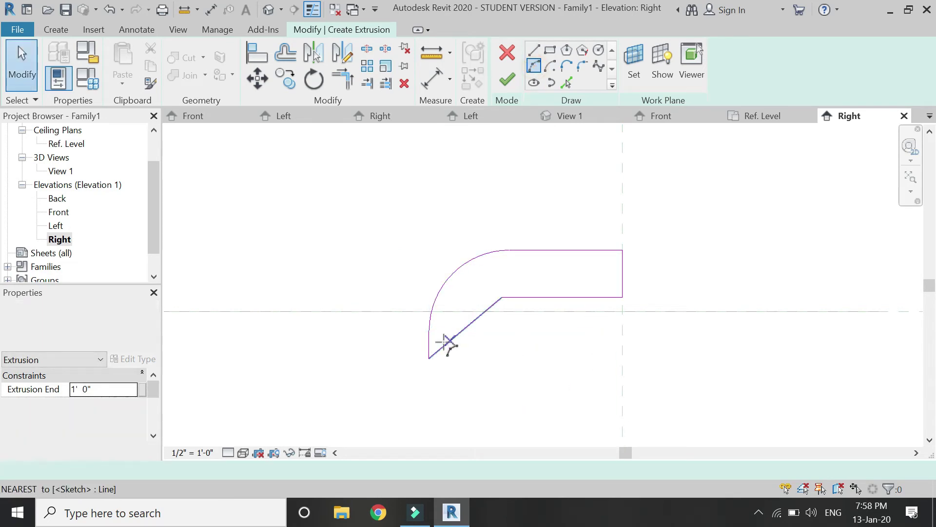
{"action": "left_click", "coordinate": [429, 331]}
{"action": "scroll", "coordinate": [429, 332], "scroll_direction": "up", "scroll_amount": 3}
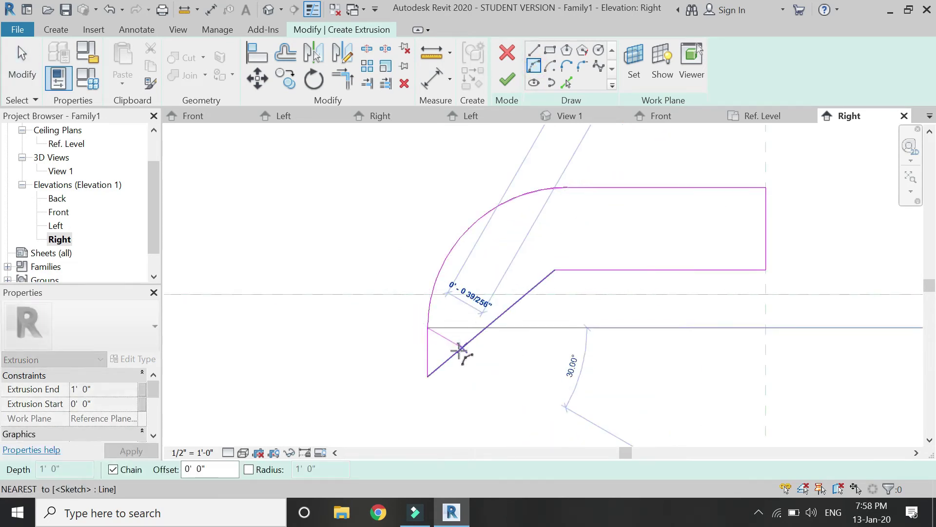
{"action": "left_click", "coordinate": [449, 351]}
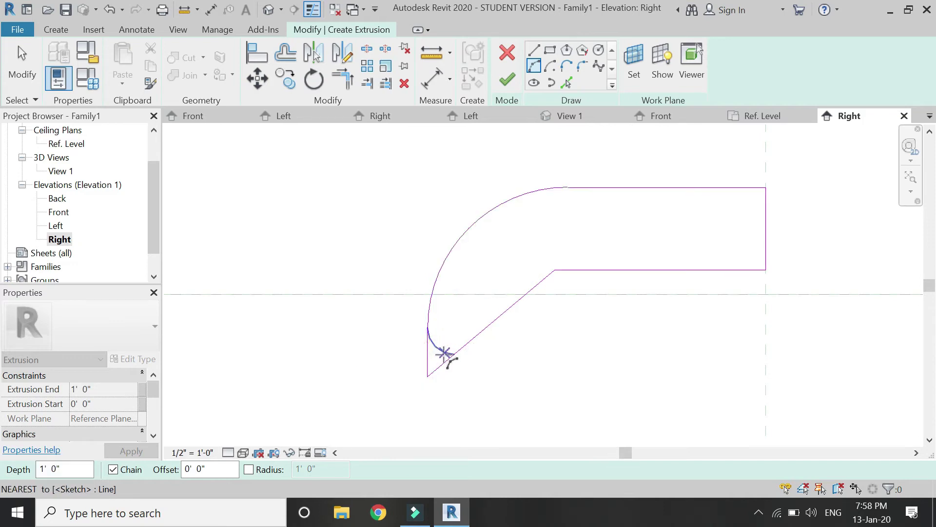
{"action": "scroll", "coordinate": [449, 354], "scroll_direction": "up", "scroll_amount": 2}
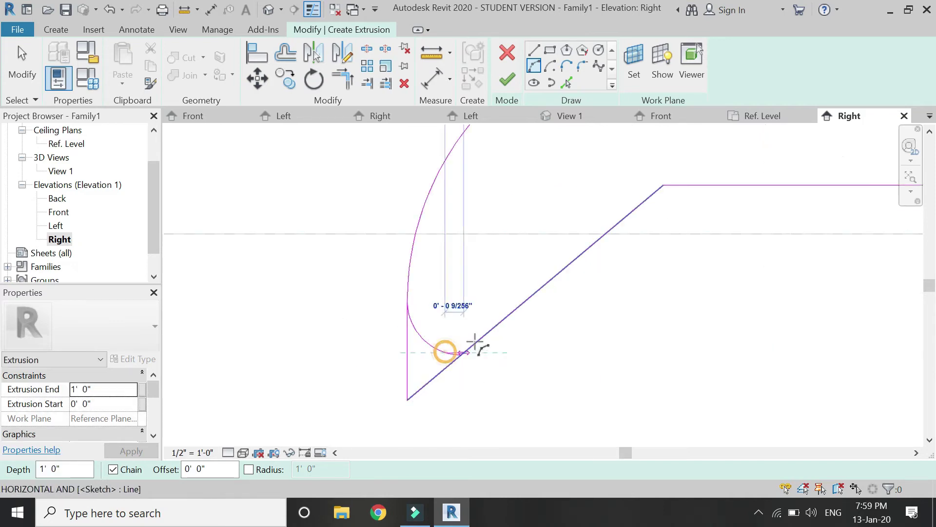
Sketch a second small arc bridging the tip arc and the diagonal line to smooth their junction.
{"action": "left_click", "coordinate": [464, 350]}
{"action": "left_click", "coordinate": [464, 352]}
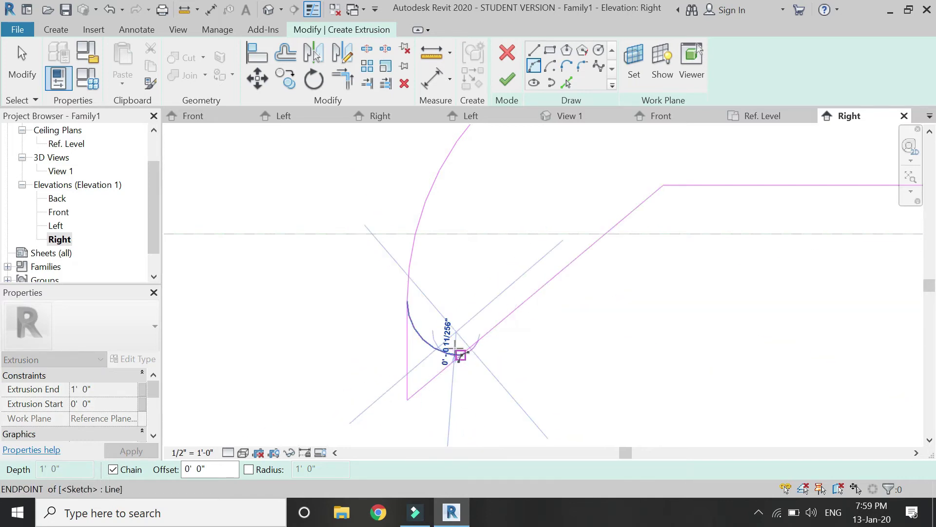
{"action": "scroll", "coordinate": [462, 354], "scroll_direction": "up", "scroll_amount": 4}
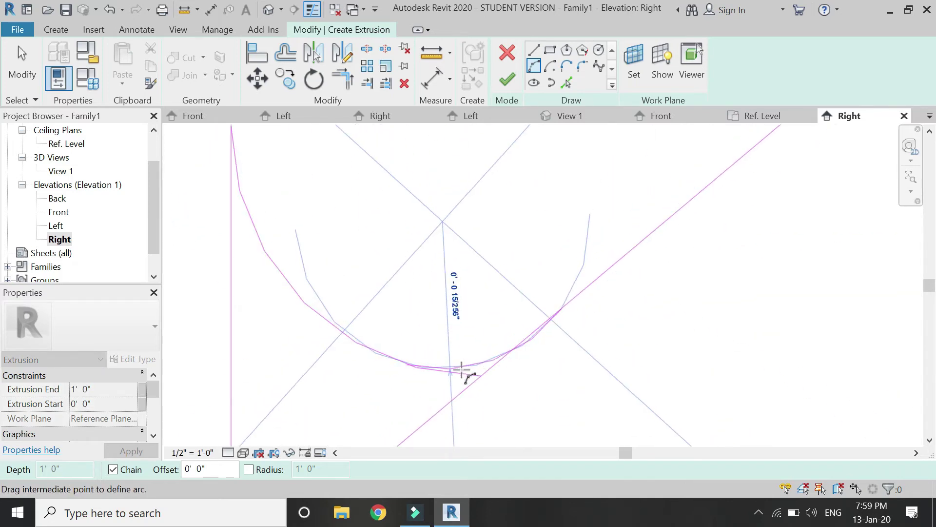
{"action": "left_click", "coordinate": [459, 364]}
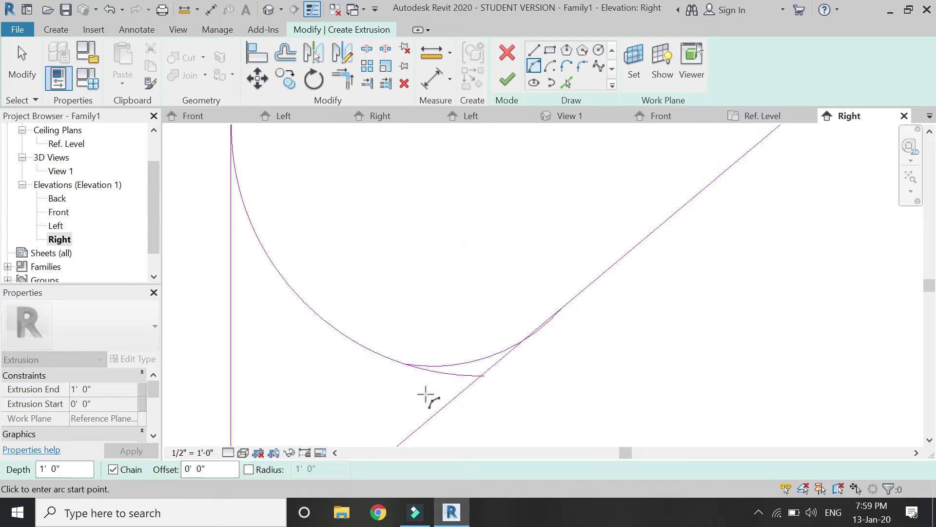
{"action": "scroll", "coordinate": [401, 413], "scroll_direction": "down", "scroll_amount": 4}
{"action": "scroll", "coordinate": [590, 264], "scroll_direction": "up", "scroll_amount": 2}
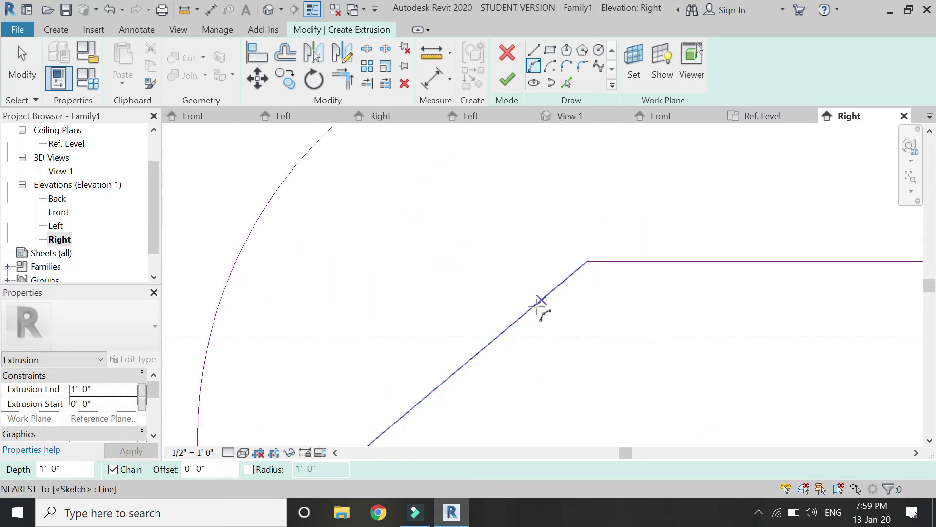
Sketch a small arc from the diagonal line to the horizontal underside, rounding the profile's inner corner.
{"action": "left_click", "coordinate": [519, 317]}
{"action": "left_click", "coordinate": [685, 262]}
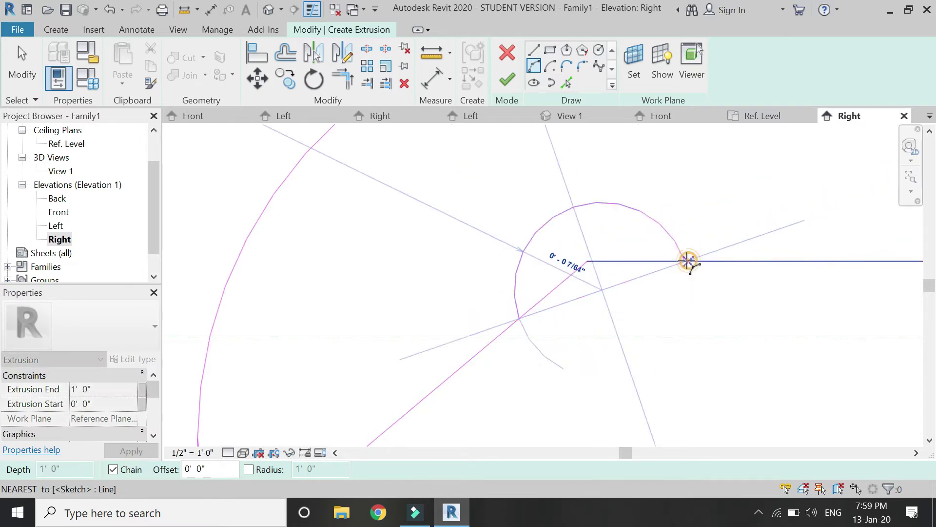
{"action": "left_click", "coordinate": [590, 277]}
{"action": "scroll", "coordinate": [537, 322], "scroll_direction": "down", "scroll_amount": 4}
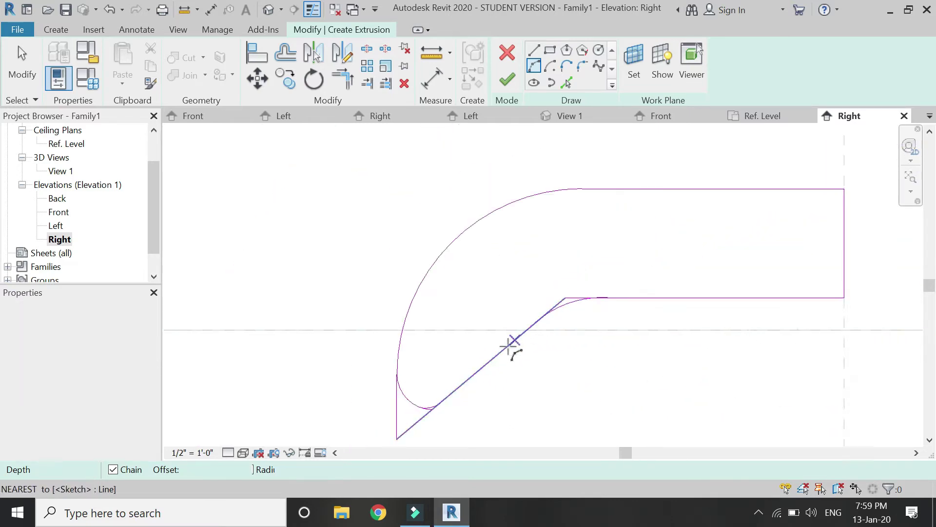
Trim the profile's straight segments back to the small arcs at the lower tip and at the inner corner.
{"action": "scroll", "coordinate": [441, 407], "scroll_direction": "up", "scroll_amount": 4}
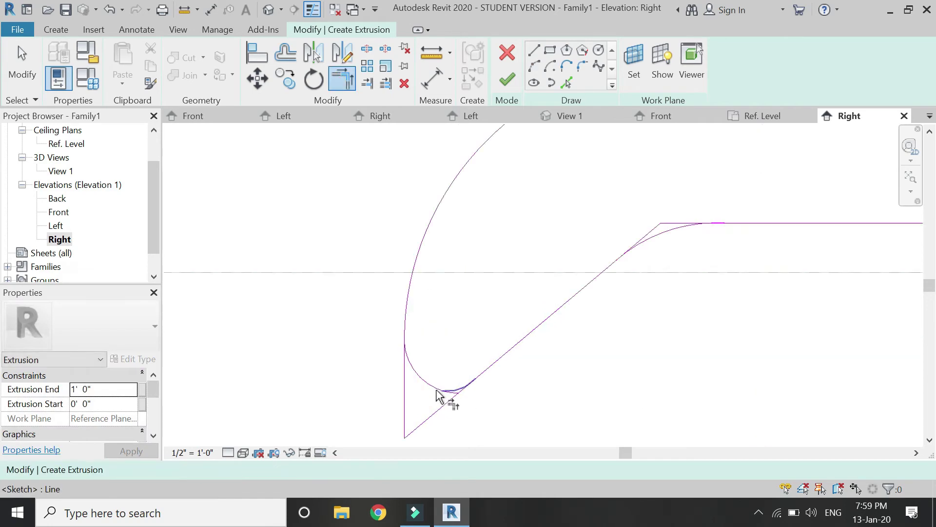
{"action": "left_click", "coordinate": [472, 390]}
{"action": "left_click", "coordinate": [528, 369]}
{"action": "scroll", "coordinate": [463, 439], "scroll_direction": "down", "scroll_amount": 4}
{"action": "scroll", "coordinate": [536, 358], "scroll_direction": "up", "scroll_amount": 3}
{"action": "left_click", "coordinate": [561, 338]}
{"action": "left_click", "coordinate": [493, 386]}
{"action": "left_click", "coordinate": [593, 325]}
{"action": "left_click", "coordinate": [697, 308]}
{"action": "scroll", "coordinate": [462, 348], "scroll_direction": "down", "scroll_amount": 4}
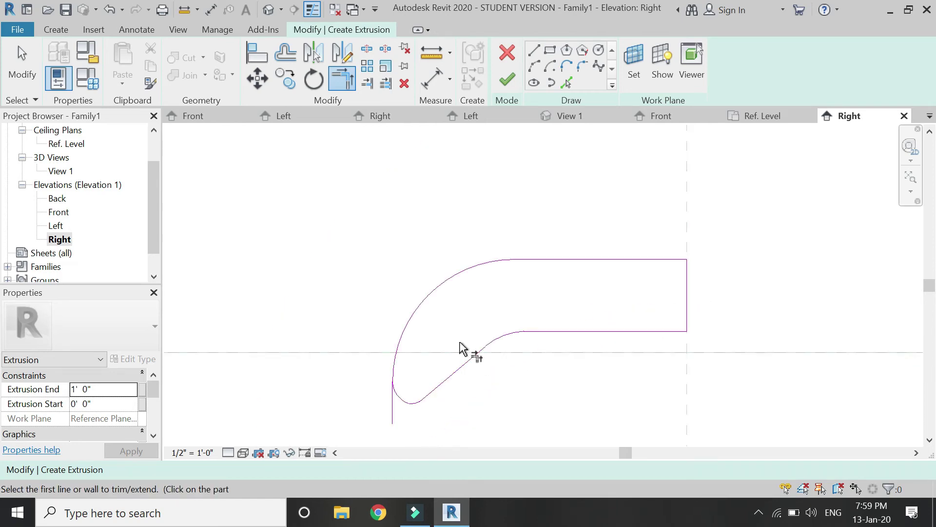
Delete the leftover vertical line hanging below the profile's rounded tip.
{"action": "key", "text": "Escape"}
{"action": "left_click", "coordinate": [393, 410]}
{"action": "key", "text": "Delete"}
{"action": "scroll", "coordinate": [374, 314], "scroll_direction": "down", "scroll_amount": 2}
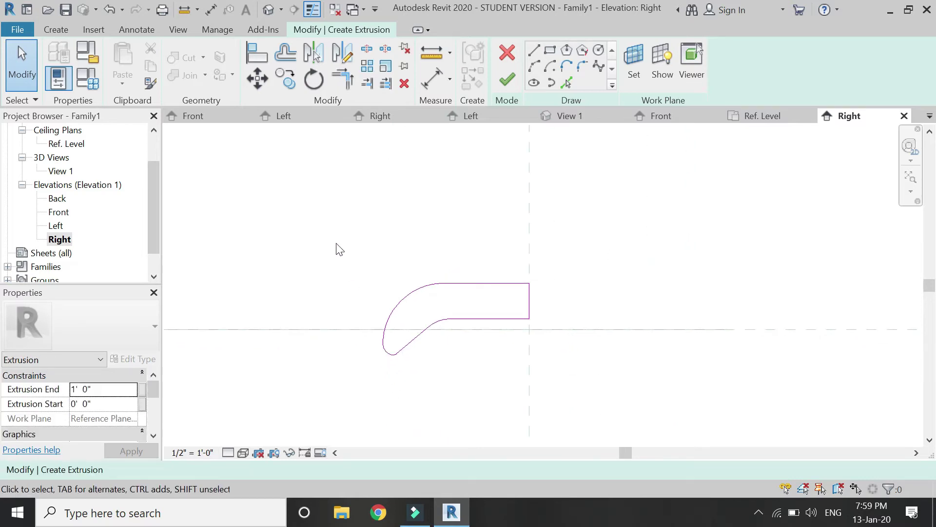
Set the extrusion end to 6" and the extrusion start to -6", and finish the handle extrusion.
{"action": "left_click", "coordinate": [104, 390]}
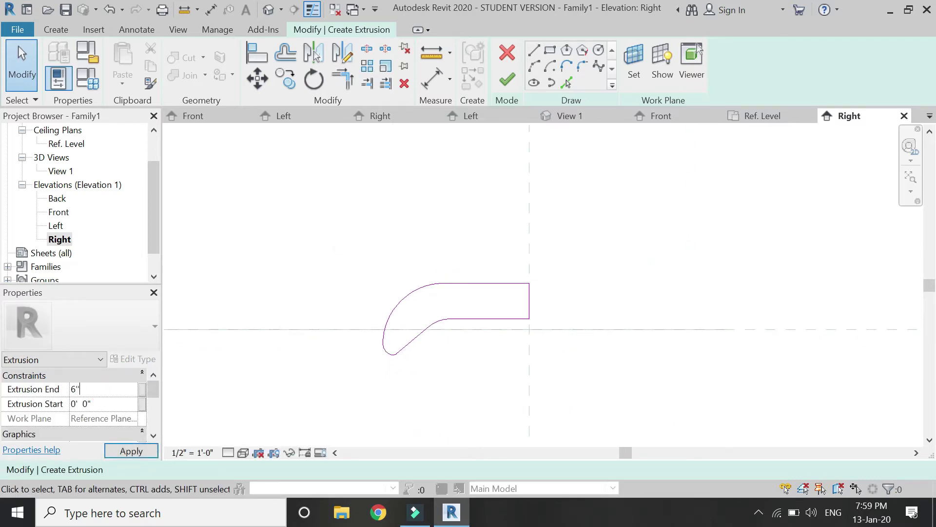
{"action": "left_click", "coordinate": [109, 404]}
{"action": "left_click", "coordinate": [125, 451]}
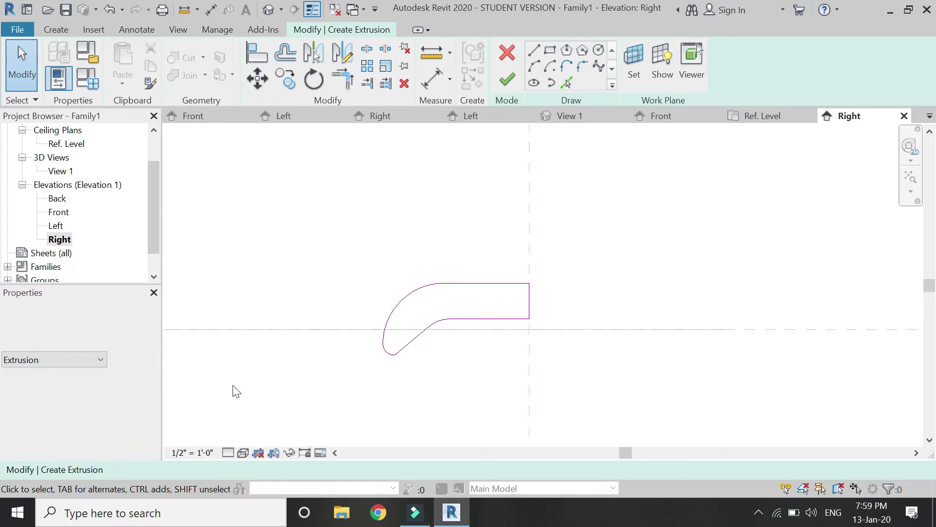
{"action": "left_click", "coordinate": [503, 80]}
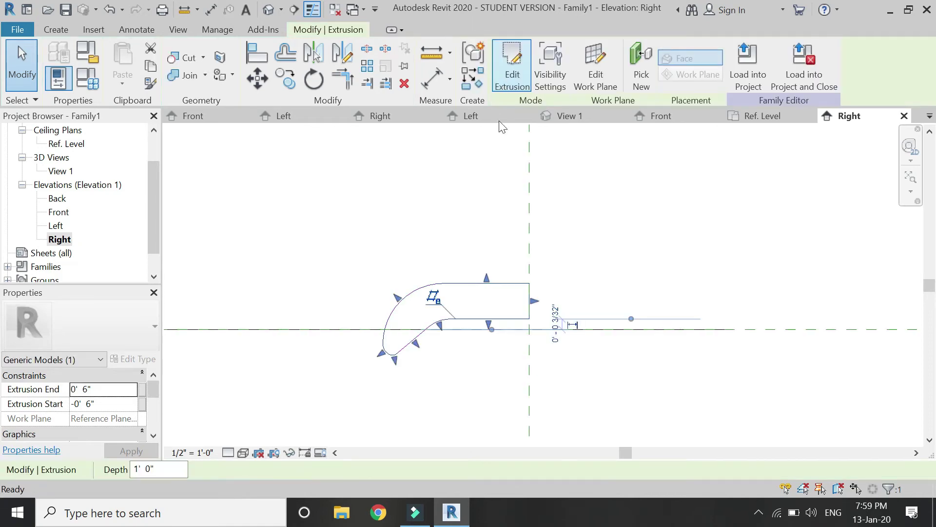
{"action": "left_click", "coordinate": [485, 209]}
In the Ref. Level plan, associate the extrusion's material with a new type parameter named "handle".
{"action": "left_click", "coordinate": [734, 121]}
{"action": "scroll", "coordinate": [518, 286], "scroll_direction": "up", "scroll_amount": 5}
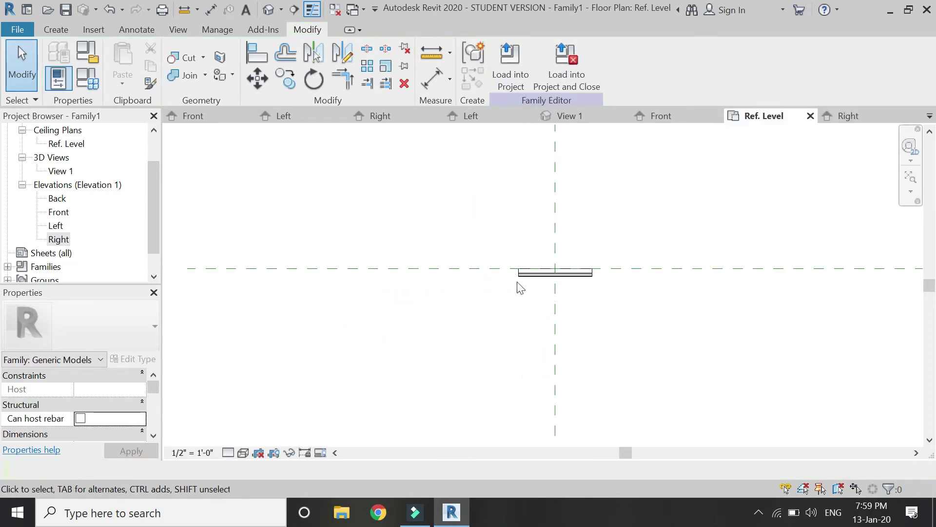
{"action": "left_click", "coordinate": [654, 287]}
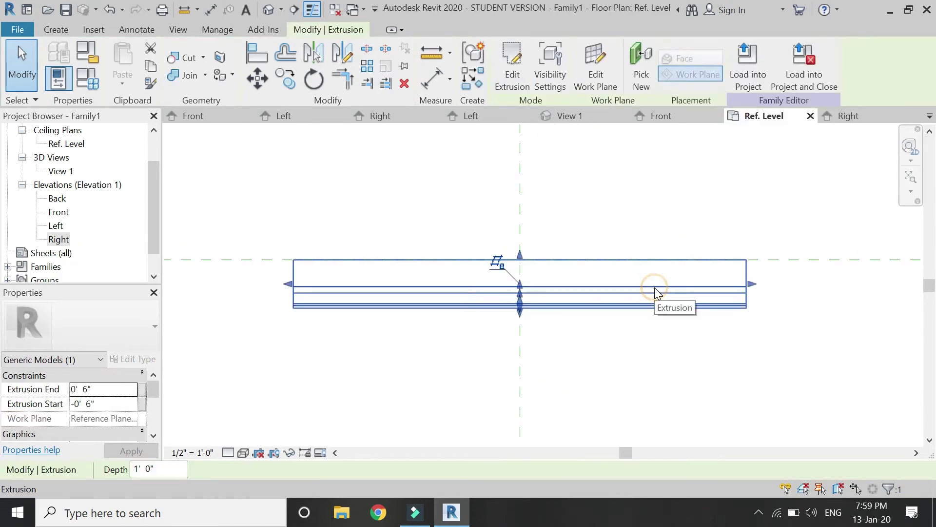
{"action": "scroll", "coordinate": [106, 418], "scroll_direction": "down", "scroll_amount": 3}
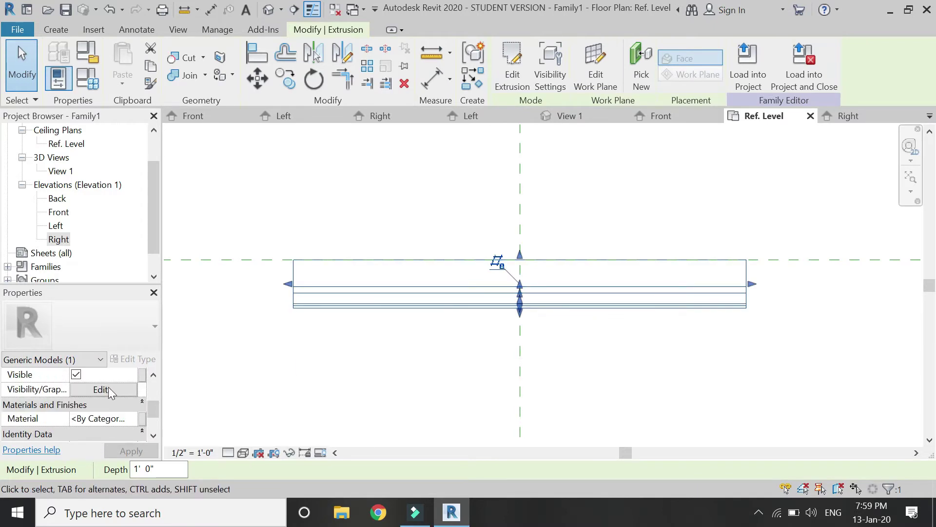
{"action": "left_click", "coordinate": [140, 419]}
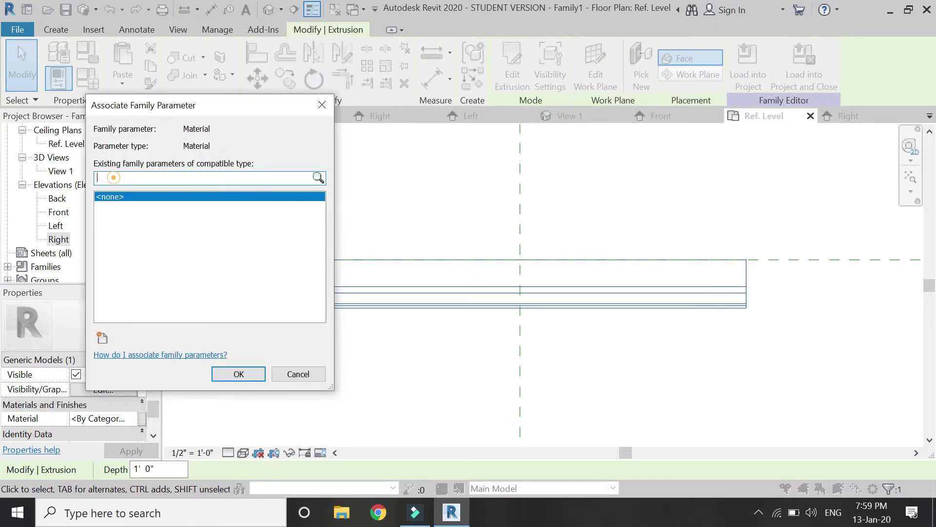
{"action": "left_click", "coordinate": [102, 338]}
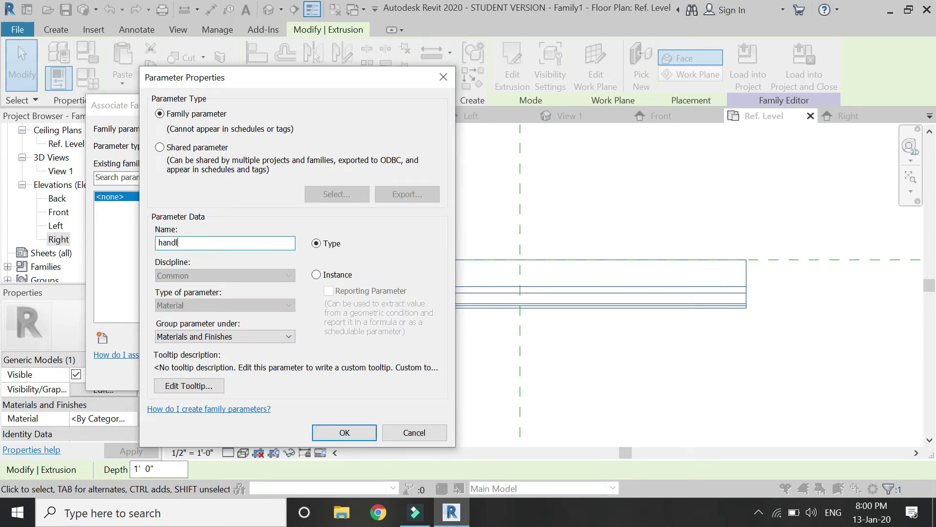
{"action": "left_click", "coordinate": [369, 432]}
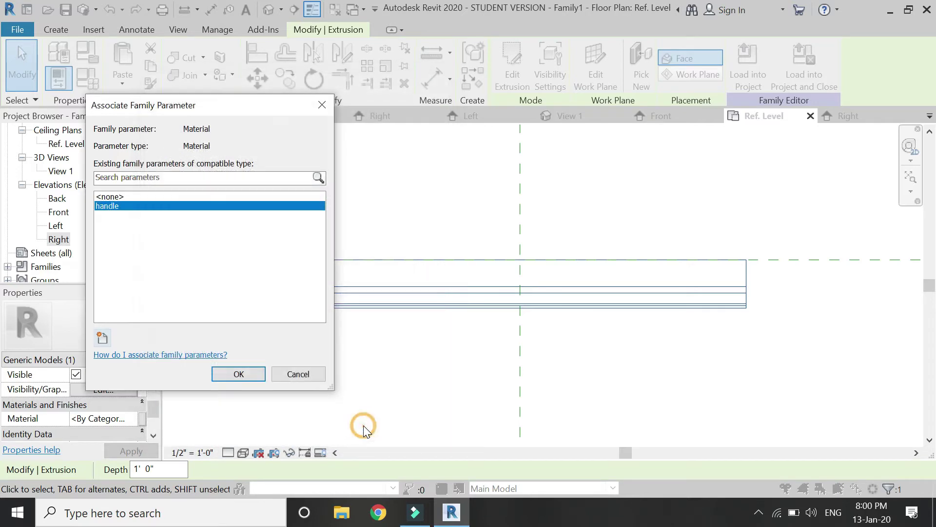
{"action": "left_click", "coordinate": [239, 374]}
{"action": "left_click", "coordinate": [315, 388]}
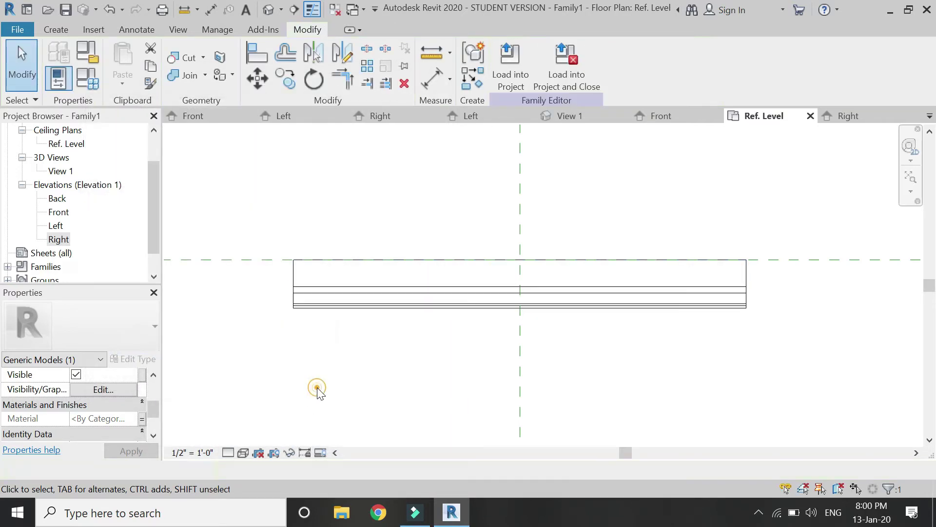
Load the handle family into Drawer Design and place it in the Ref. Level floor plan, centred on the drawer front's outer face.
{"action": "left_click", "coordinate": [573, 78]}
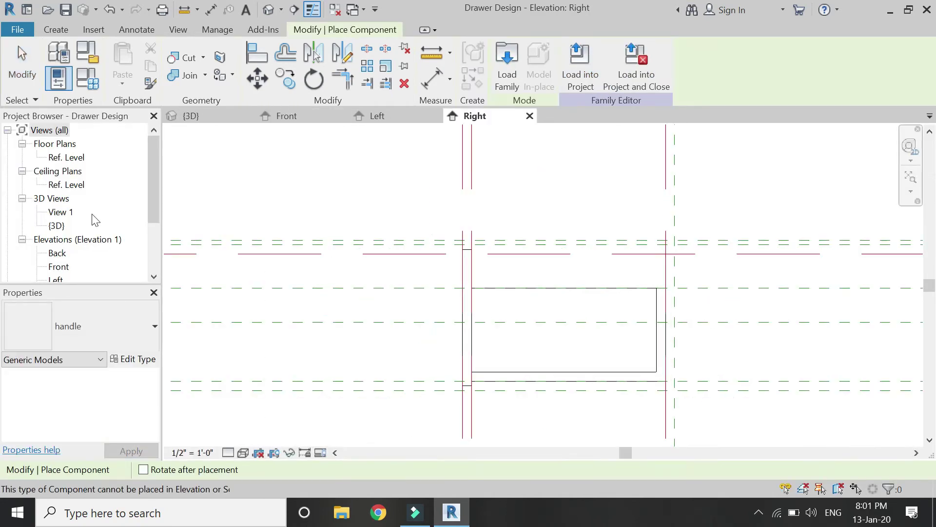
{"action": "double_click", "coordinate": [67, 157]}
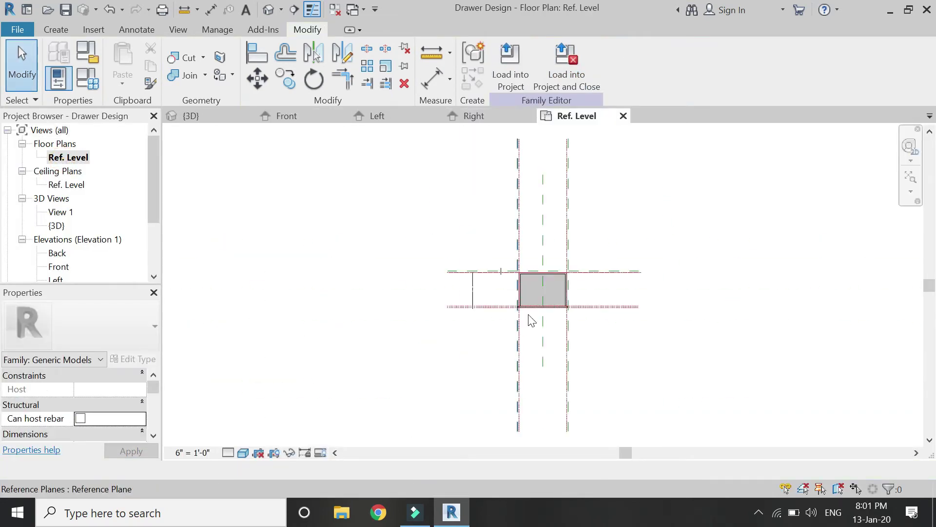
{"action": "left_click", "coordinate": [56, 29]}
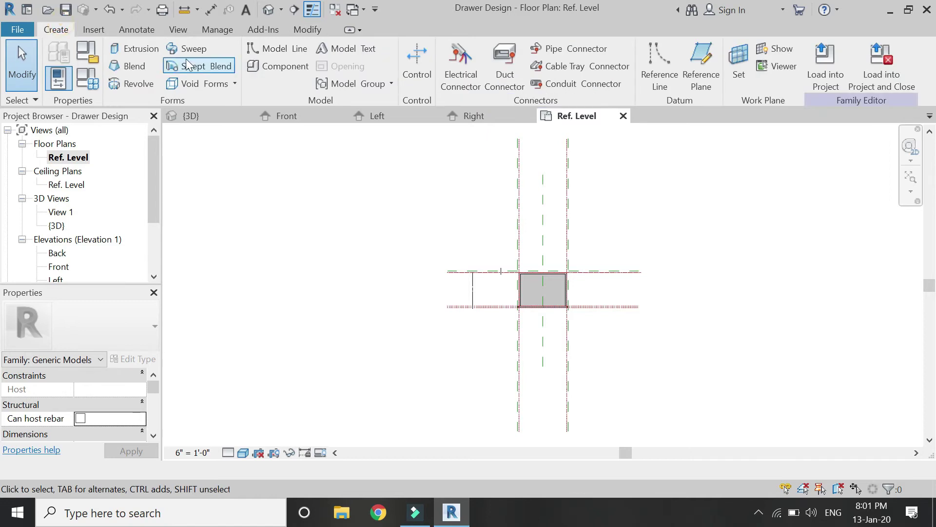
{"action": "left_click", "coordinate": [286, 64]}
{"action": "scroll", "coordinate": [538, 305], "scroll_direction": "up", "scroll_amount": 5}
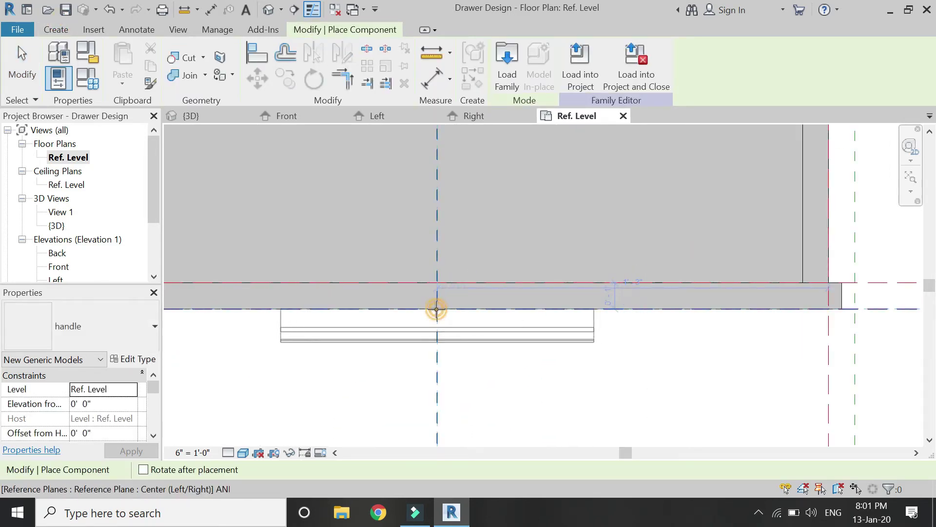
{"action": "left_click", "coordinate": [437, 309]}
{"action": "scroll", "coordinate": [484, 368], "scroll_direction": "down", "scroll_amount": 3}
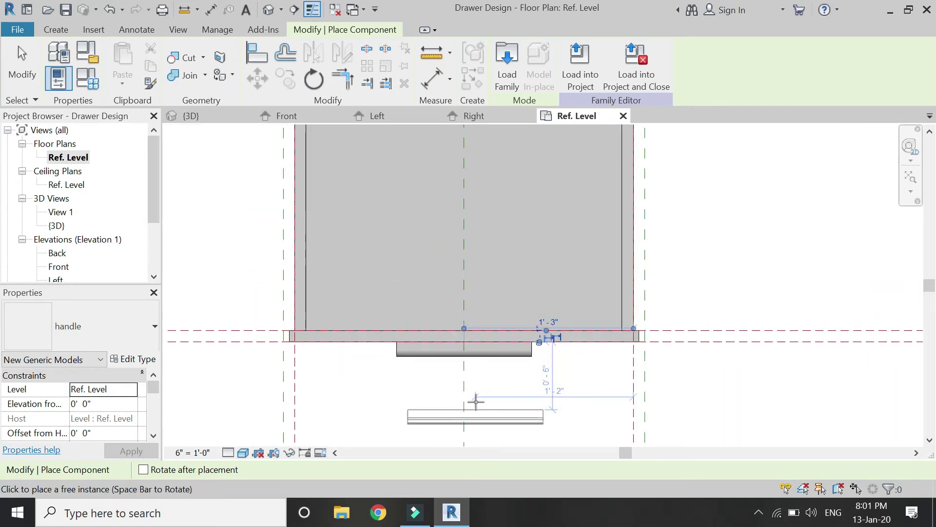
{"action": "key", "text": "Escape"}
{"action": "key", "text": "Escape"}
Align the handle's back edge with the drawer front's outer face and lock the alignment.
{"action": "left_click", "coordinate": [262, 56]}
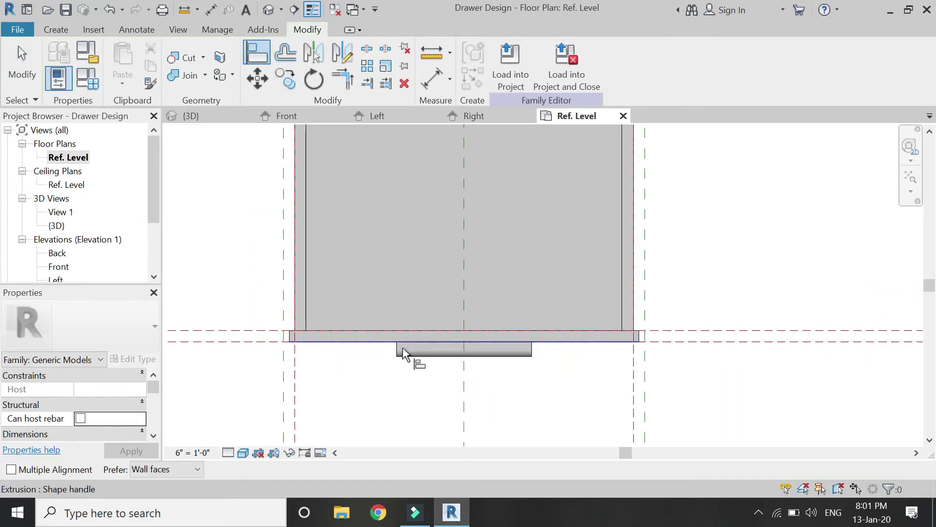
{"action": "scroll", "coordinate": [395, 351], "scroll_direction": "up", "scroll_amount": 3}
{"action": "scroll", "coordinate": [374, 337], "scroll_direction": "down", "scroll_amount": 2}
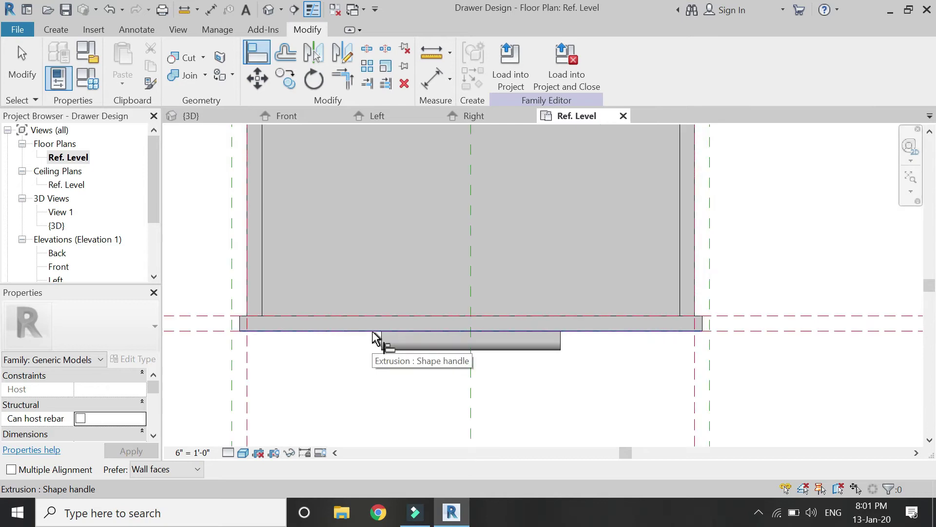
{"action": "scroll", "coordinate": [373, 337], "scroll_direction": "up", "scroll_amount": 3}
{"action": "left_click", "coordinate": [372, 331]}
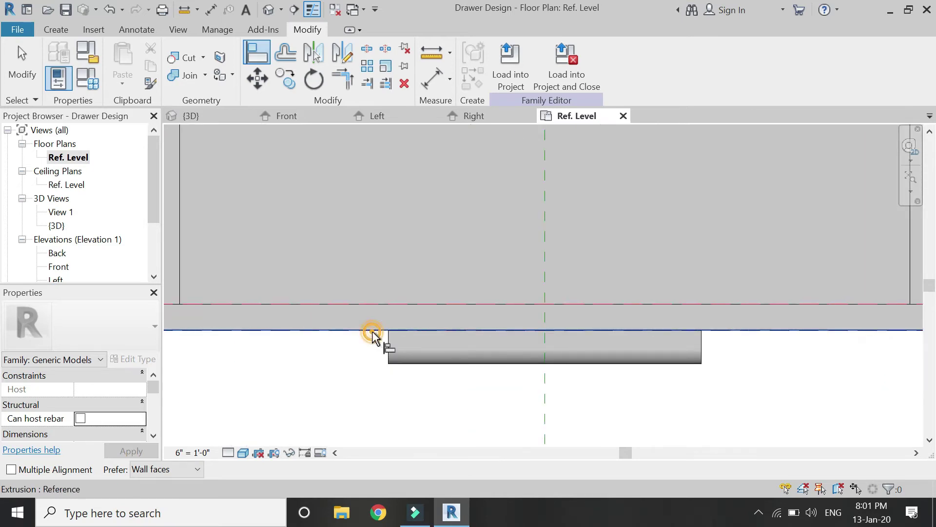
{"action": "left_click", "coordinate": [523, 339]}
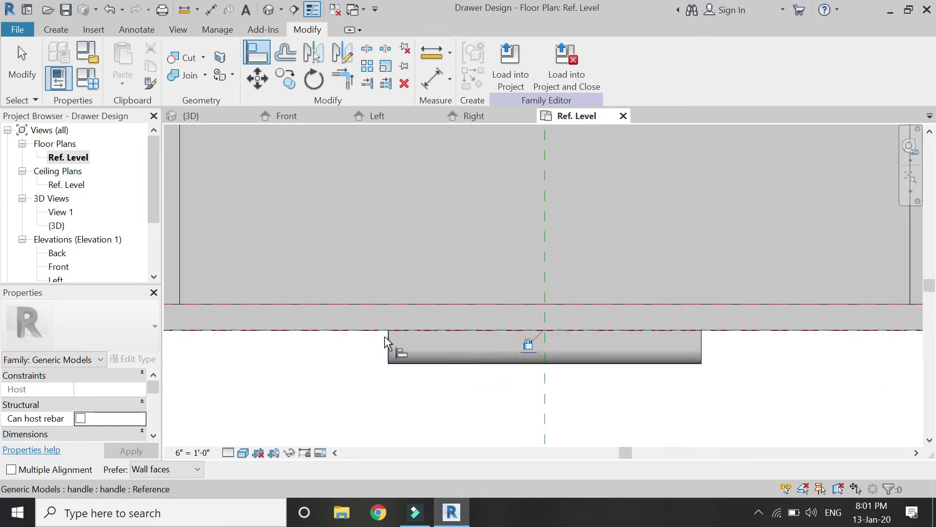
{"action": "key", "text": "Escape"}
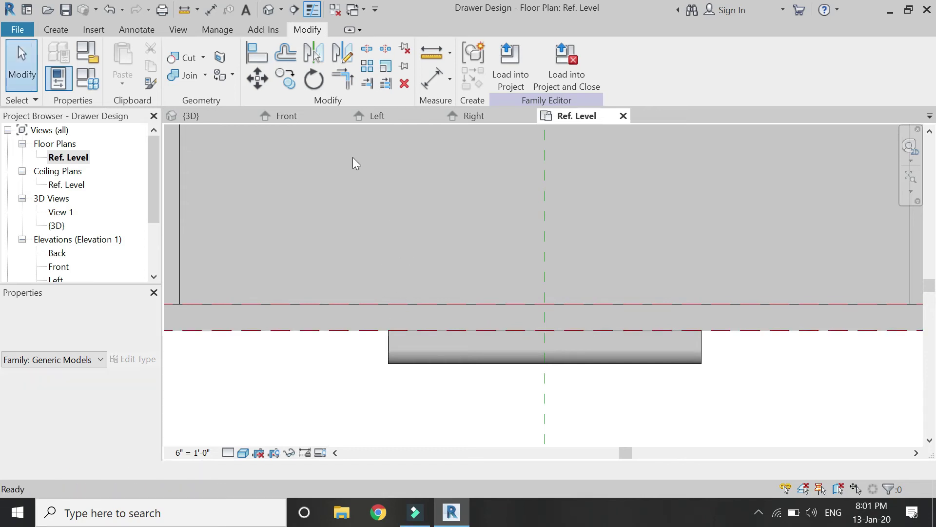
In the Front elevation, align the handle with the horizontal reference plane through the drawer front's middle and lock it.
{"action": "left_click", "coordinate": [311, 116]}
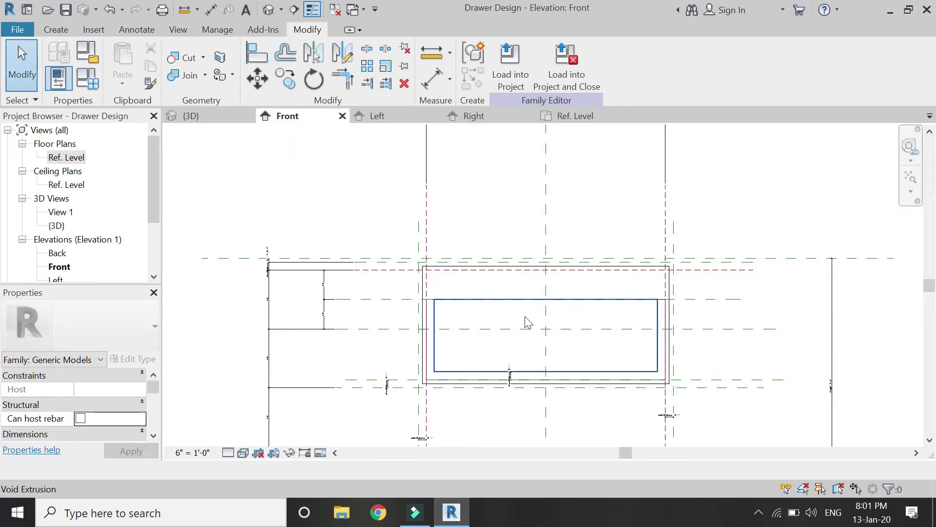
{"action": "scroll", "coordinate": [495, 309], "scroll_direction": "down", "scroll_amount": 2}
{"action": "scroll", "coordinate": [500, 310], "scroll_direction": "up", "scroll_amount": 3}
{"action": "left_click", "coordinate": [256, 53]}
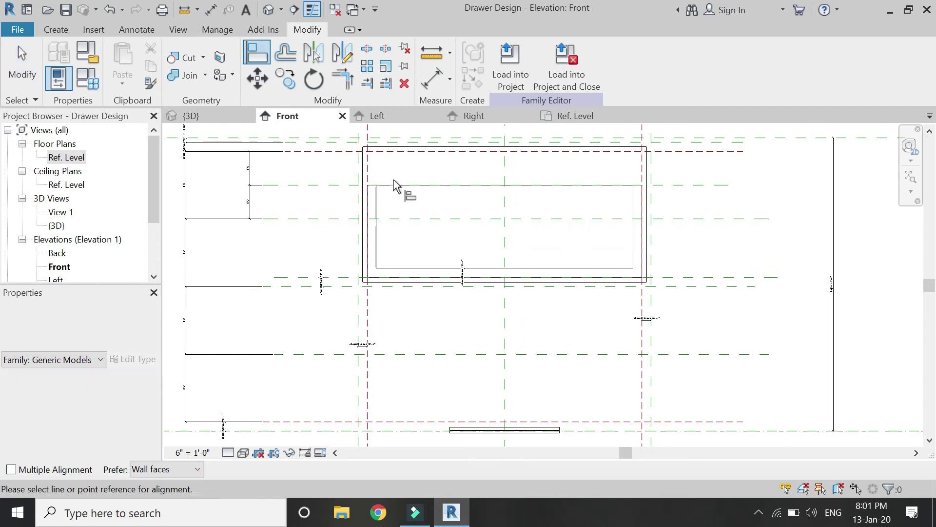
{"action": "left_click", "coordinate": [438, 217]}
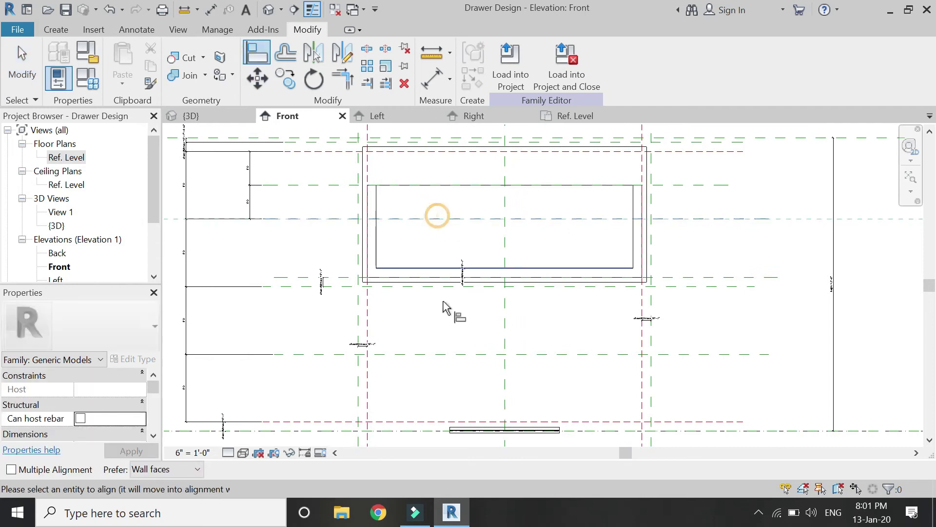
{"action": "scroll", "coordinate": [449, 429], "scroll_direction": "up", "scroll_amount": 1}
{"action": "left_click", "coordinate": [452, 429]}
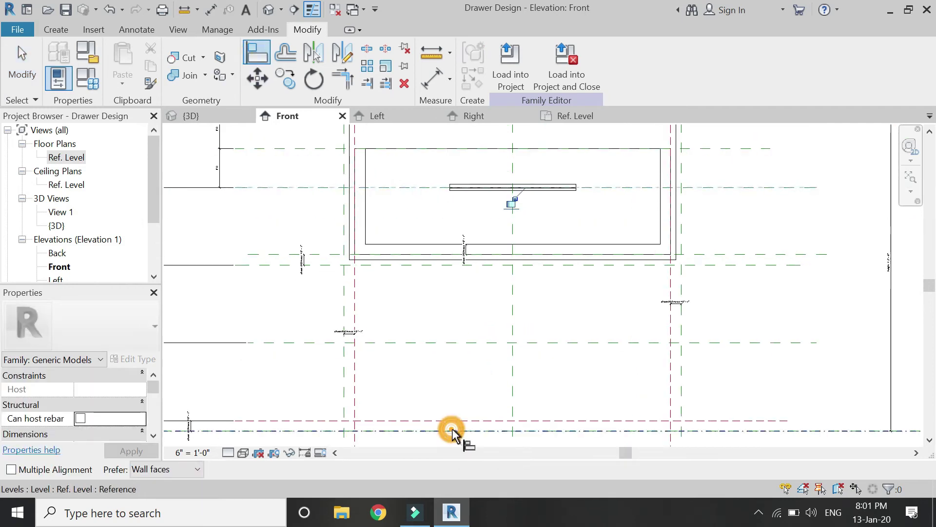
{"action": "left_click", "coordinate": [510, 204]}
{"action": "key", "text": "Escape"}
{"action": "key", "text": "Escape"}
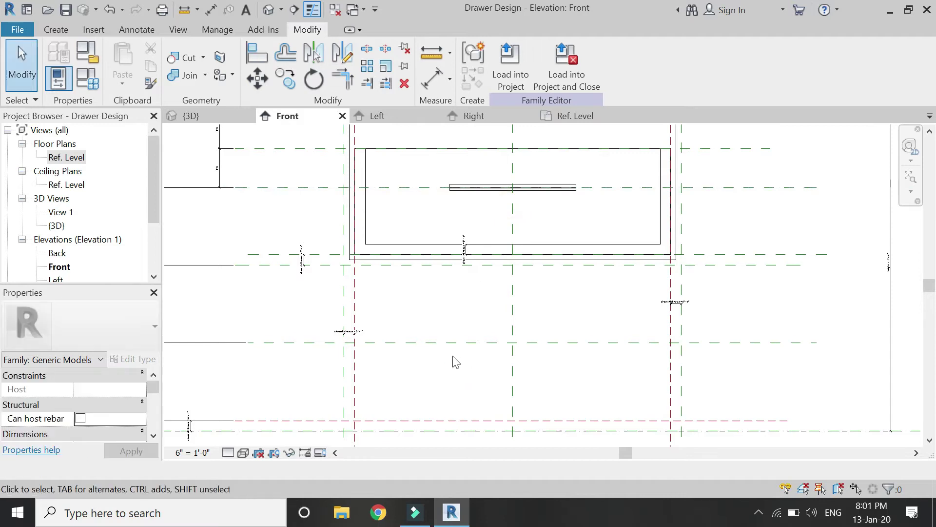
In the 3D view, test the movement of drawer parameter at 0' 6" and set it to 0' 0".
{"action": "left_click", "coordinate": [268, 10]}
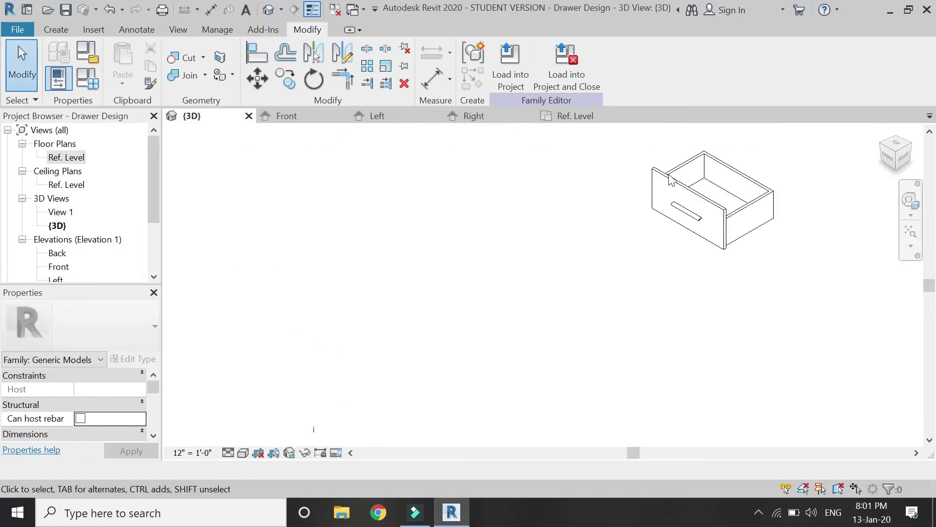
{"action": "scroll", "coordinate": [683, 229], "scroll_direction": "up", "scroll_amount": 2}
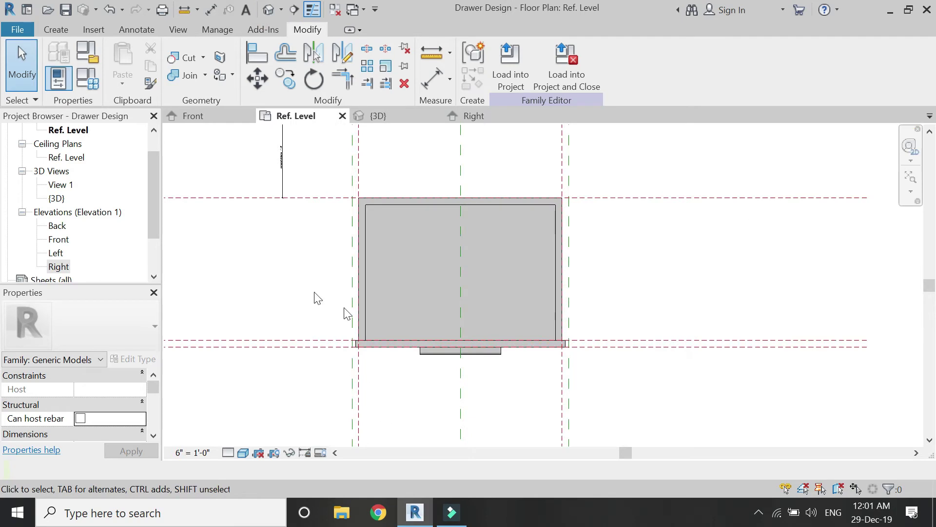
{"action": "left_click", "coordinate": [267, 9]}
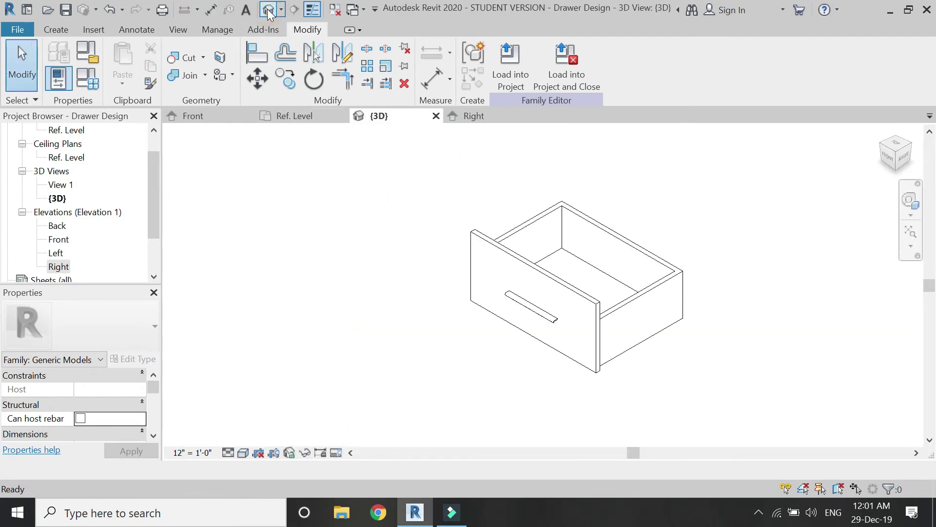
{"action": "left_click", "coordinate": [85, 81]}
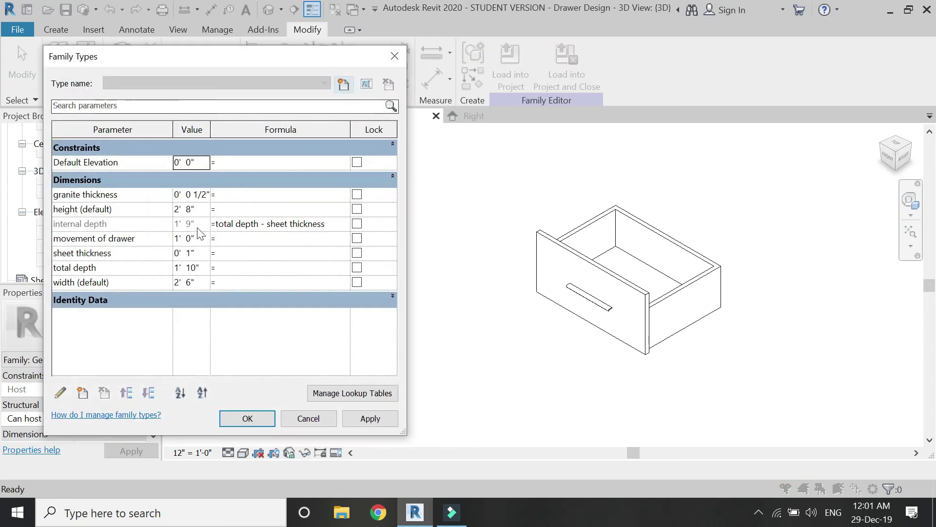
{"action": "left_click", "coordinate": [205, 238]}
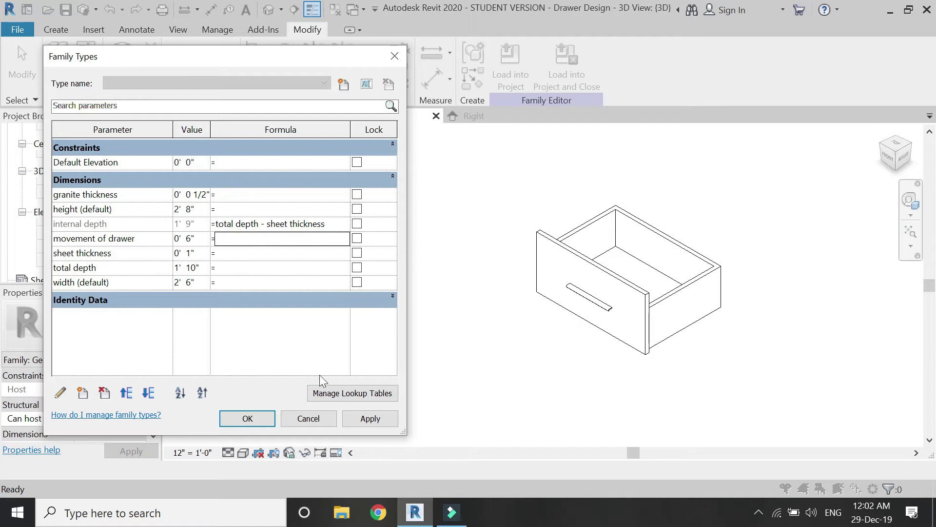
{"action": "left_click", "coordinate": [363, 422]}
{"action": "left_click", "coordinate": [195, 236]}
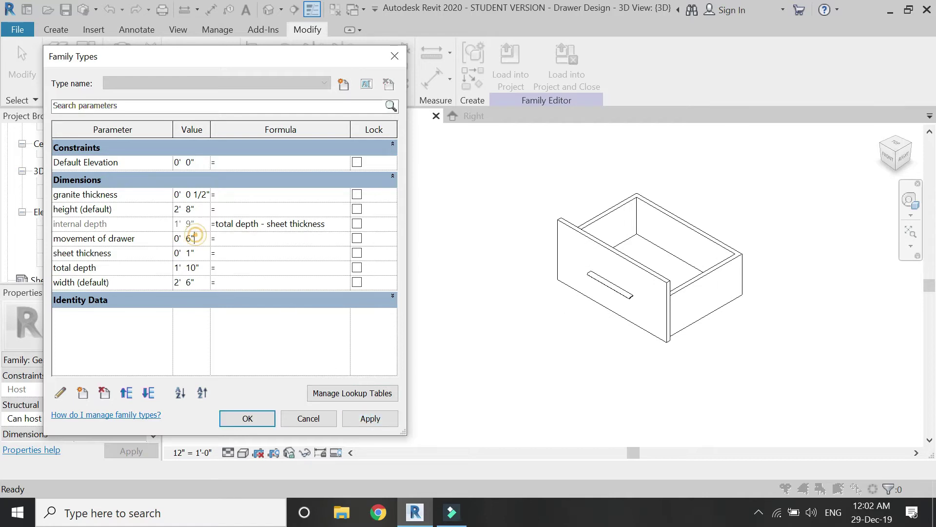
{"action": "left_click_drag", "start_coordinate": [201, 240], "coordinate": [132, 246]}
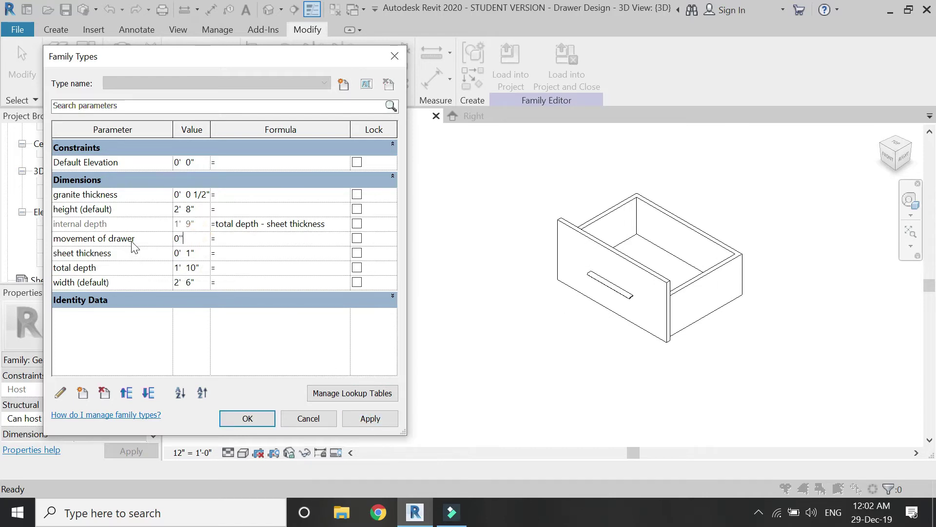
{"action": "left_click", "coordinate": [371, 419]}
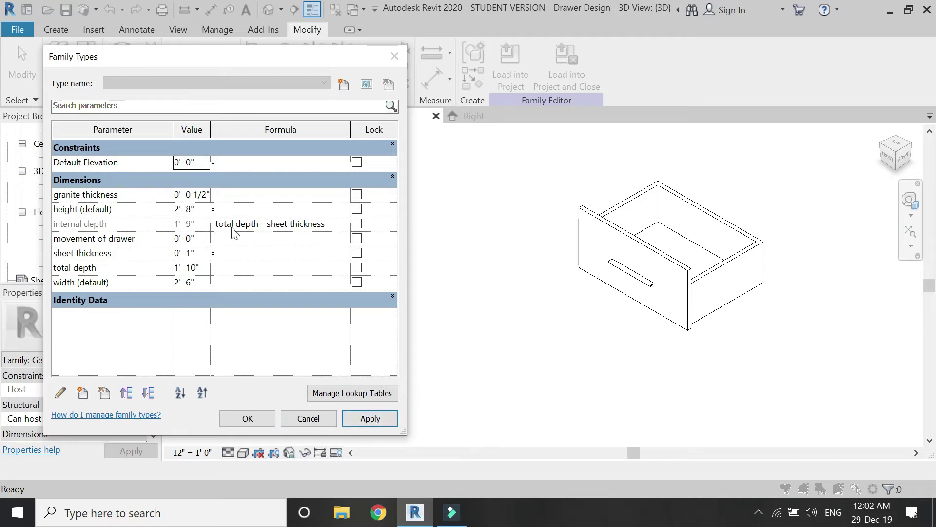
Test the height parameter at 3' 0" and restore it to 2' 8".
{"action": "left_click", "coordinate": [202, 209]}
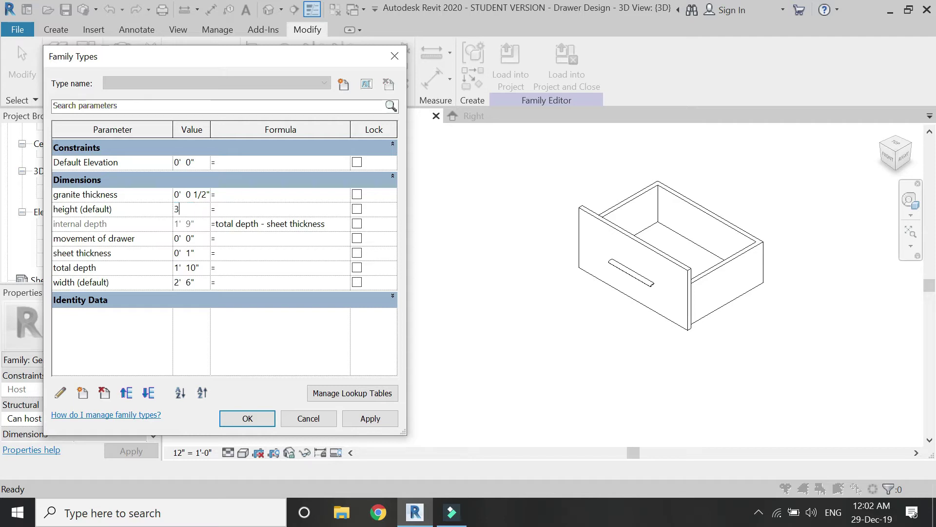
{"action": "type", "text": "3'  0\""}
{"action": "left_click", "coordinate": [369, 420]}
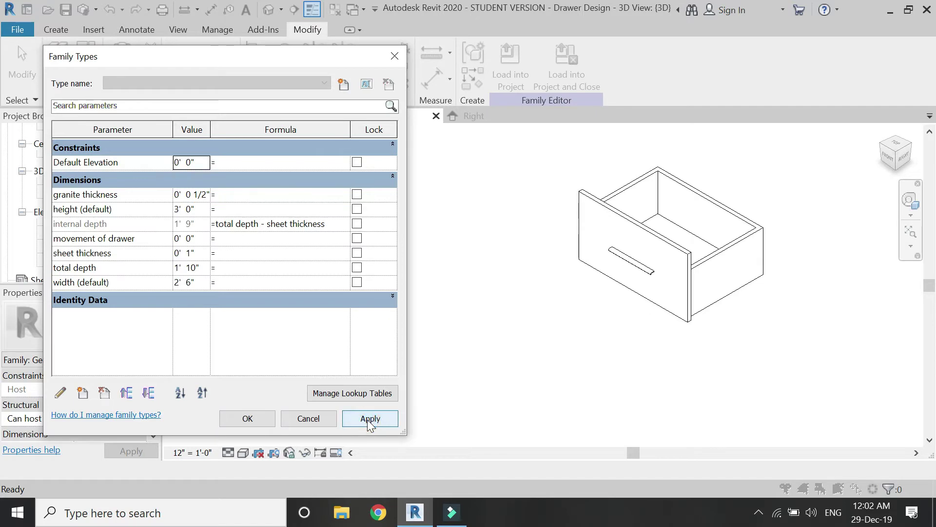
{"action": "left_click", "coordinate": [200, 207]}
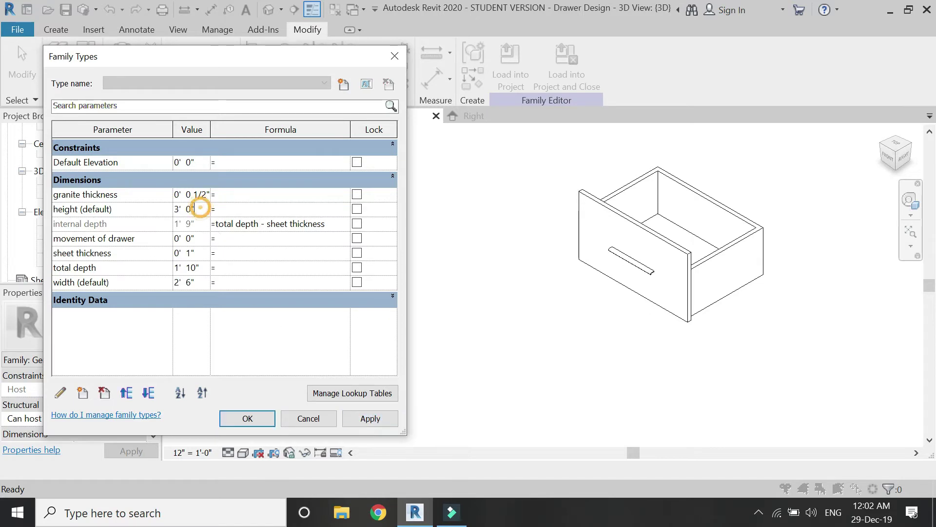
{"action": "type", "text": "2'  8\""}
{"action": "left_click", "coordinate": [361, 419]}
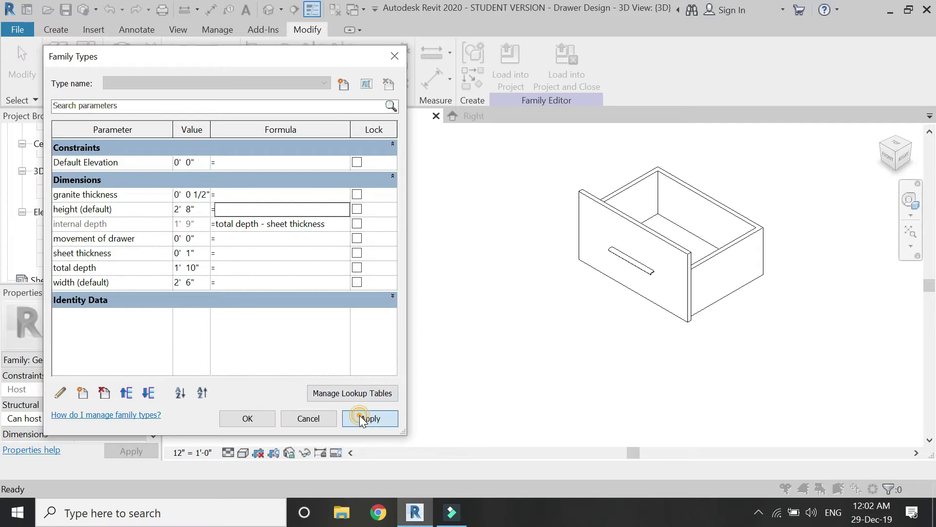
Accept the family type values, save the drawer family and open kitchen cabinets.rfa.
{"action": "left_click", "coordinate": [251, 419]}
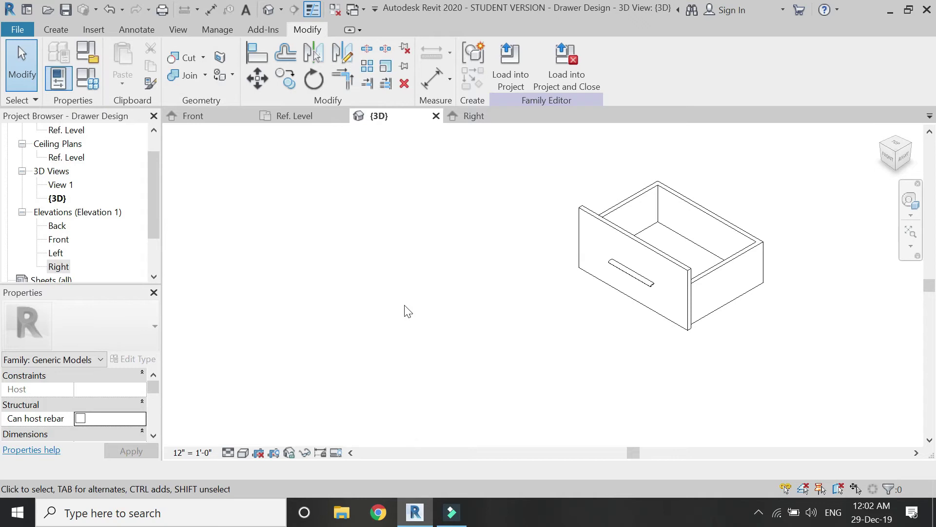
{"action": "left_click", "coordinate": [66, 9]}
{"action": "left_click", "coordinate": [17, 30]}
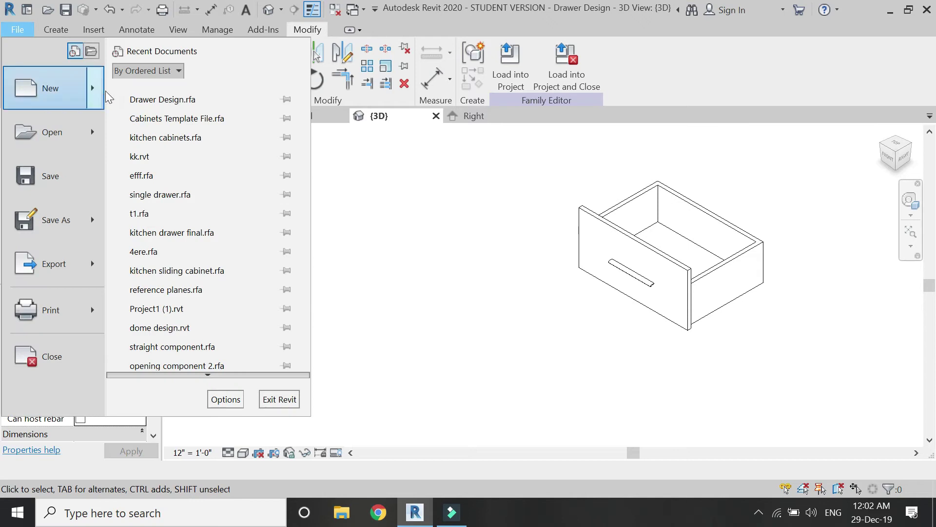
{"action": "left_click", "coordinate": [152, 137]}
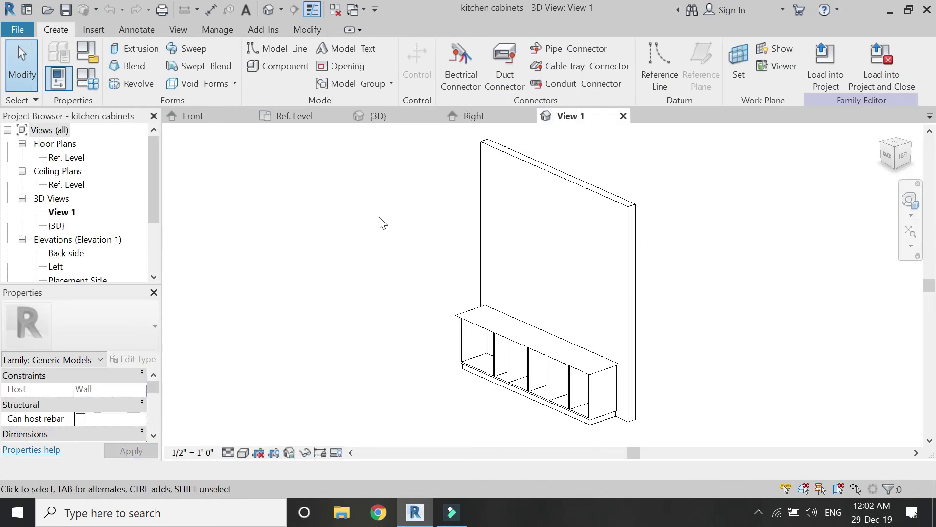
Load Drawer Design into kitchen cabinets and place it in the Ref. Level plan, rotated 180°, centred across the wide end bay.
{"action": "left_click", "coordinate": [307, 117]}
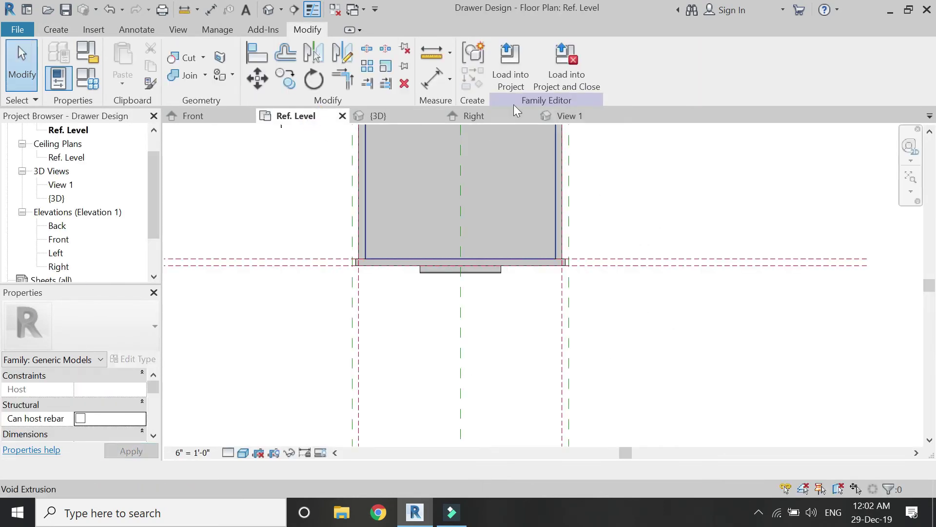
{"action": "left_click", "coordinate": [545, 78]}
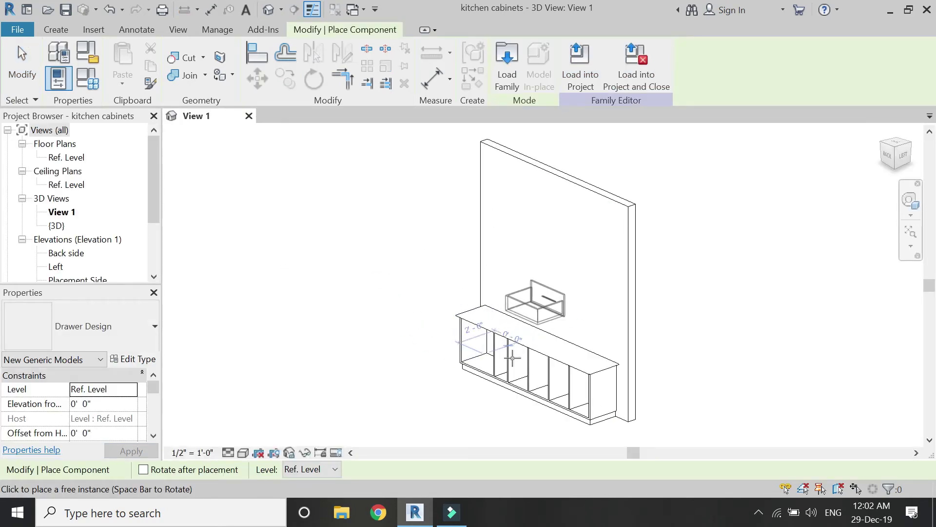
{"action": "double_click", "coordinate": [78, 158]}
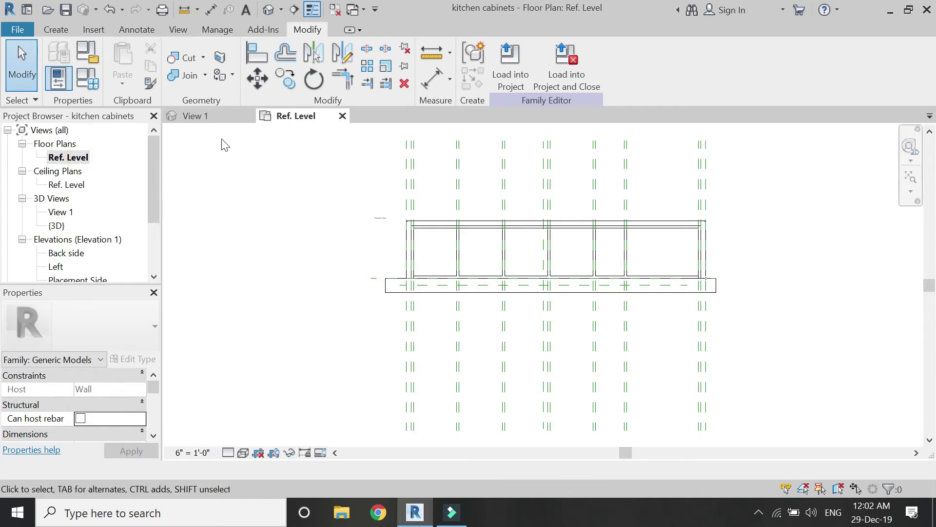
{"action": "left_click", "coordinate": [56, 30]}
{"action": "left_click", "coordinate": [293, 65]}
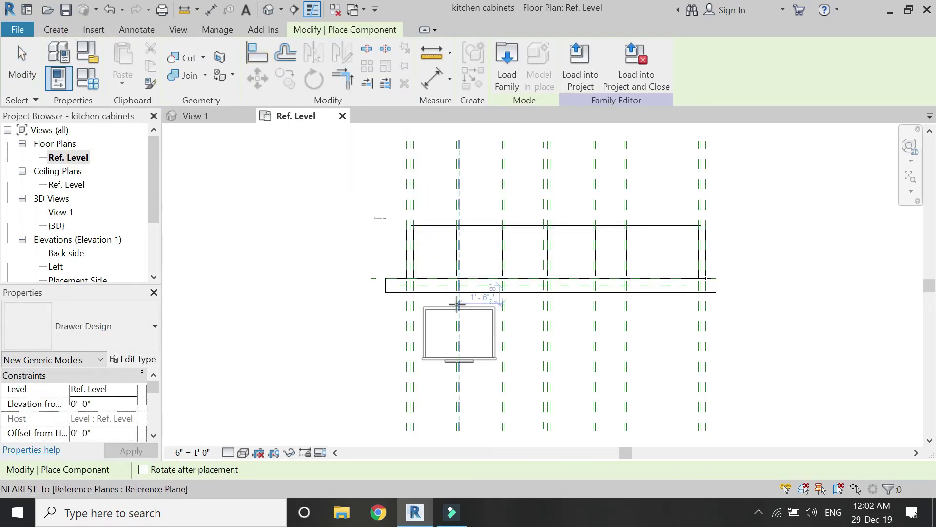
{"action": "scroll", "coordinate": [453, 307], "scroll_direction": "down", "scroll_amount": 1}
{"action": "scroll", "coordinate": [619, 252], "scroll_direction": "up", "scroll_amount": 5}
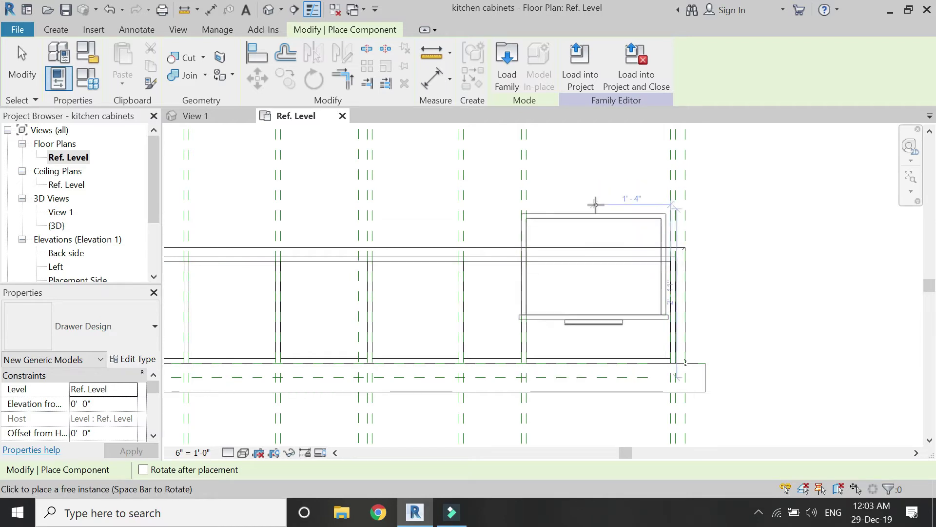
{"action": "key", "text": "space"}
{"action": "key", "text": "space"}
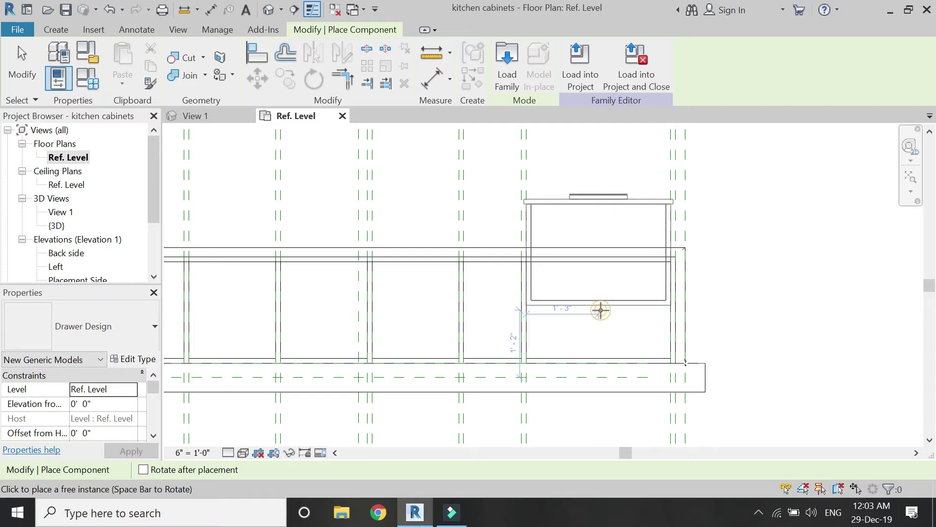
{"action": "left_click", "coordinate": [600, 310]}
{"action": "key", "text": "Escape"}
Move the drawer so its rear corner meets the end bay's inner back corner, and inspect its fit in the 3D view.
{"action": "scroll", "coordinate": [613, 320], "scroll_direction": "up", "scroll_amount": 2}
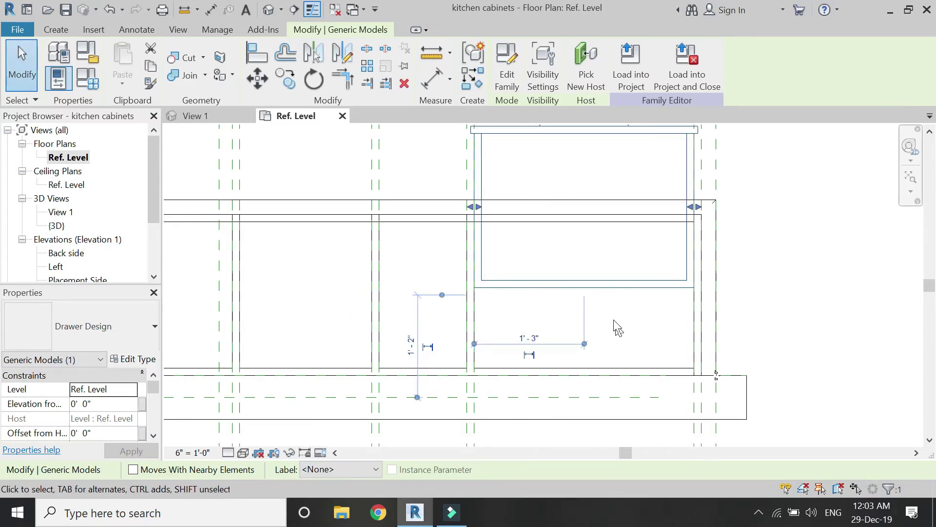
{"action": "left_click", "coordinate": [606, 288]}
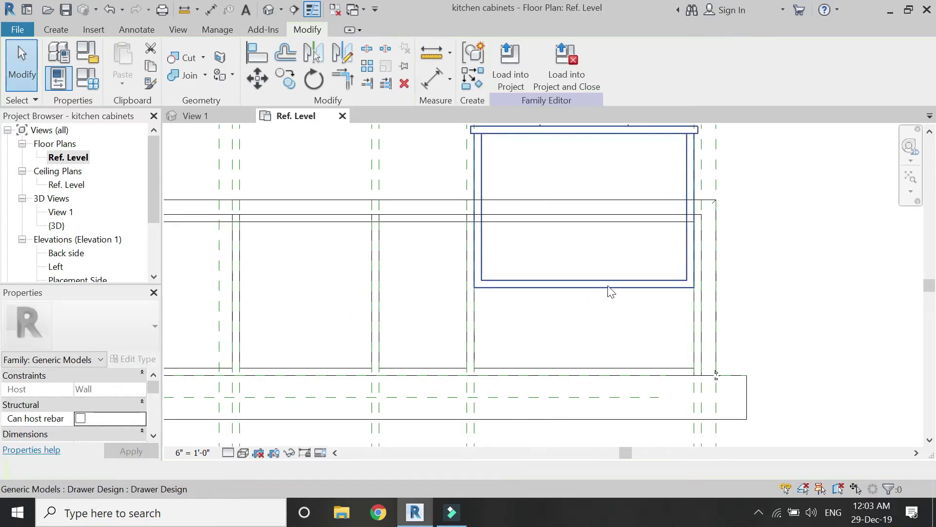
{"action": "left_click", "coordinate": [253, 80]}
{"action": "scroll", "coordinate": [700, 314], "scroll_direction": "up", "scroll_amount": 2}
{"action": "left_click", "coordinate": [693, 282]}
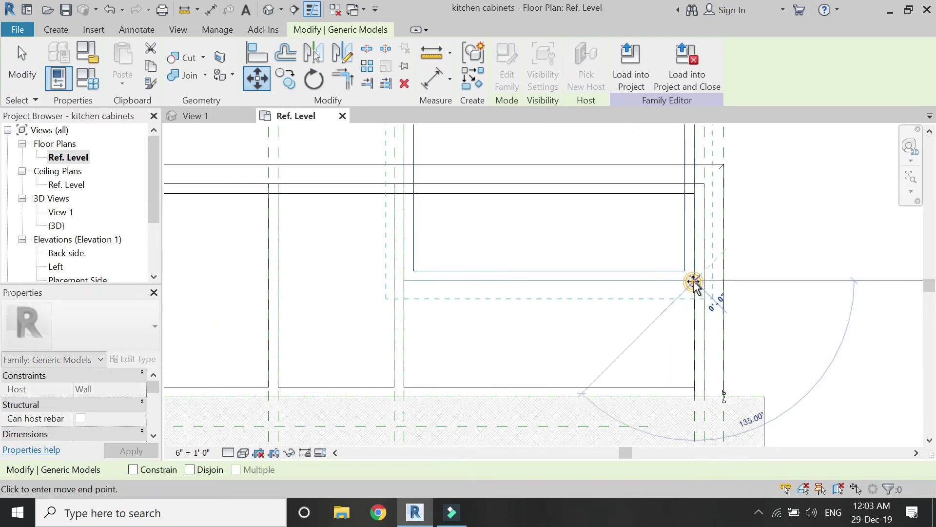
{"action": "left_click", "coordinate": [694, 387]}
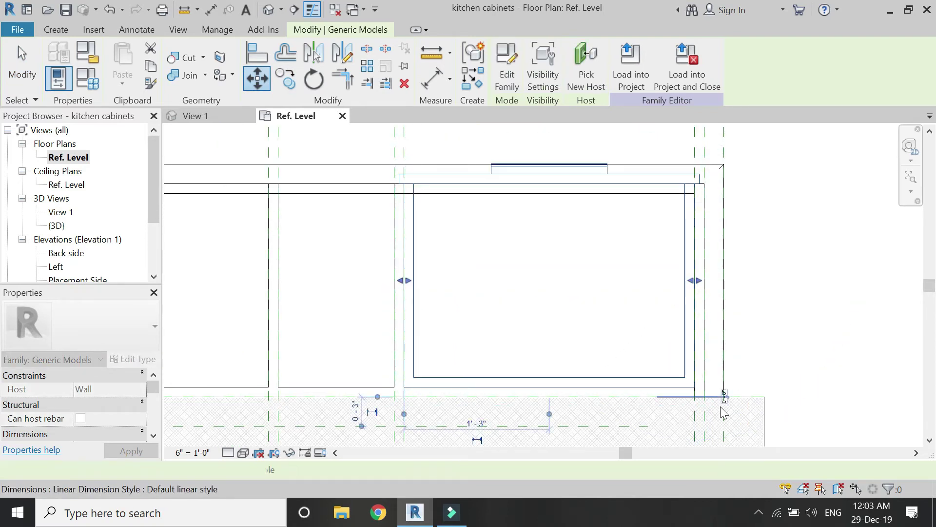
{"action": "key", "text": "Escape"}
{"action": "left_click", "coordinate": [268, 9]}
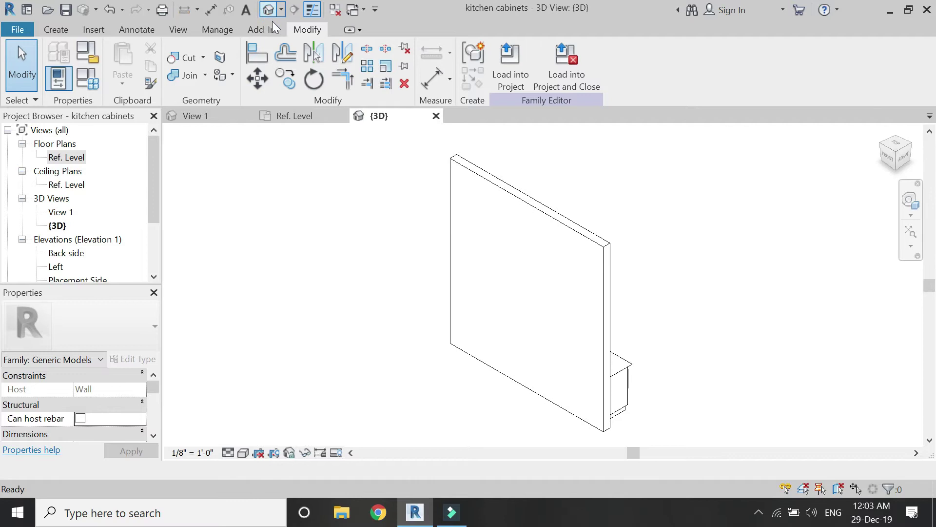
{"action": "left_click", "coordinate": [895, 143]}
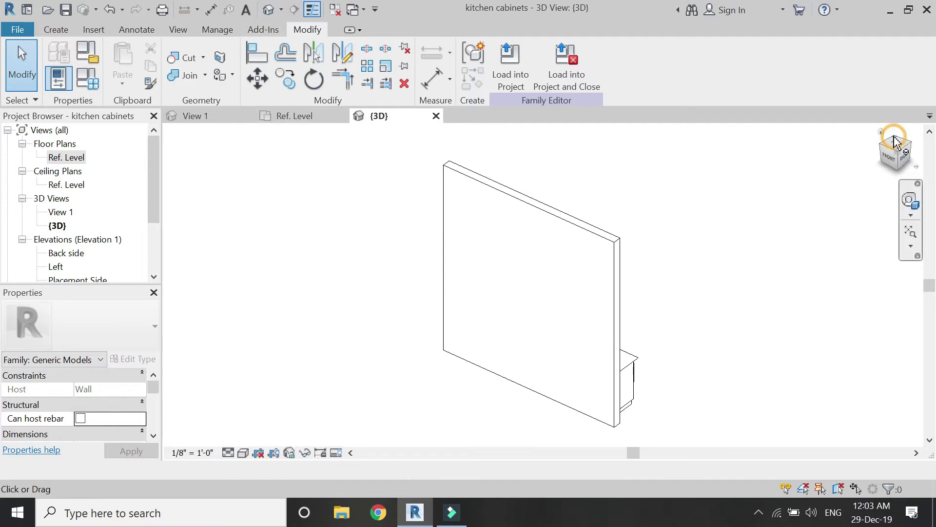
{"action": "scroll", "coordinate": [418, 328], "scroll_direction": "up", "scroll_amount": 2}
{"action": "scroll", "coordinate": [69, 252], "scroll_direction": "down", "scroll_amount": 1}
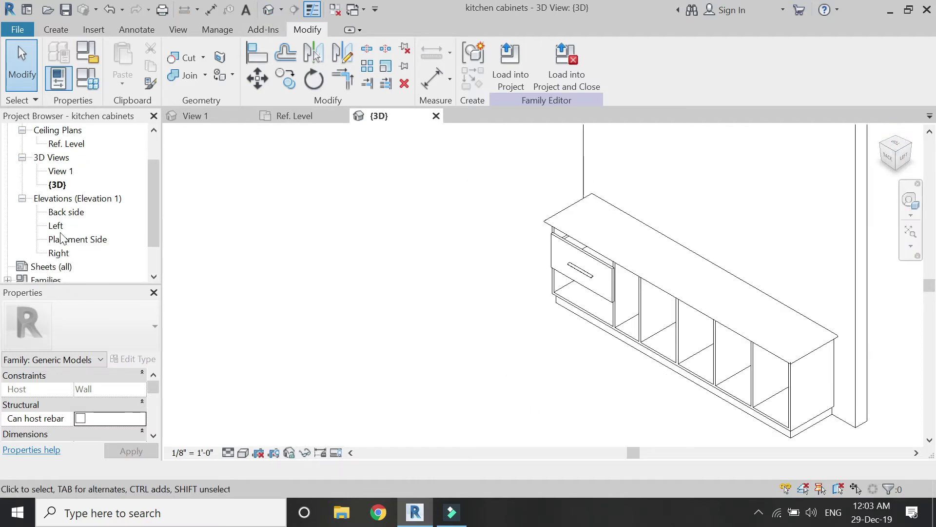
In the Placement Side elevation, move the drawer straight up 4" so it sits just beneath the countertop.
{"action": "double_click", "coordinate": [70, 239]}
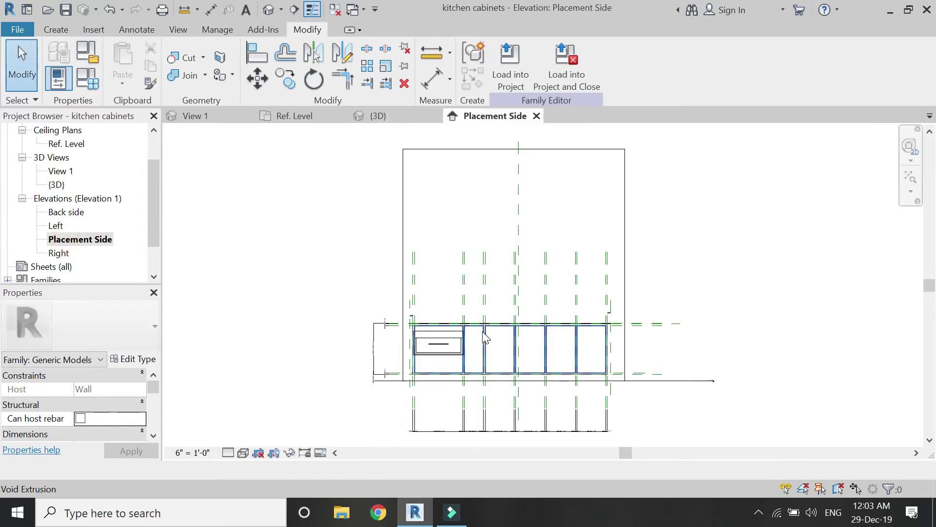
{"action": "scroll", "coordinate": [426, 351], "scroll_direction": "up", "scroll_amount": 5}
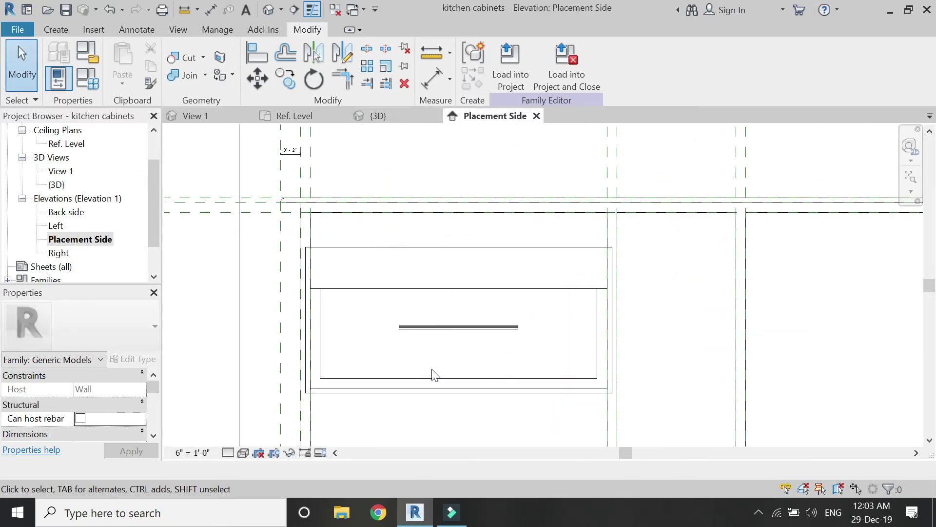
{"action": "left_click", "coordinate": [435, 381]}
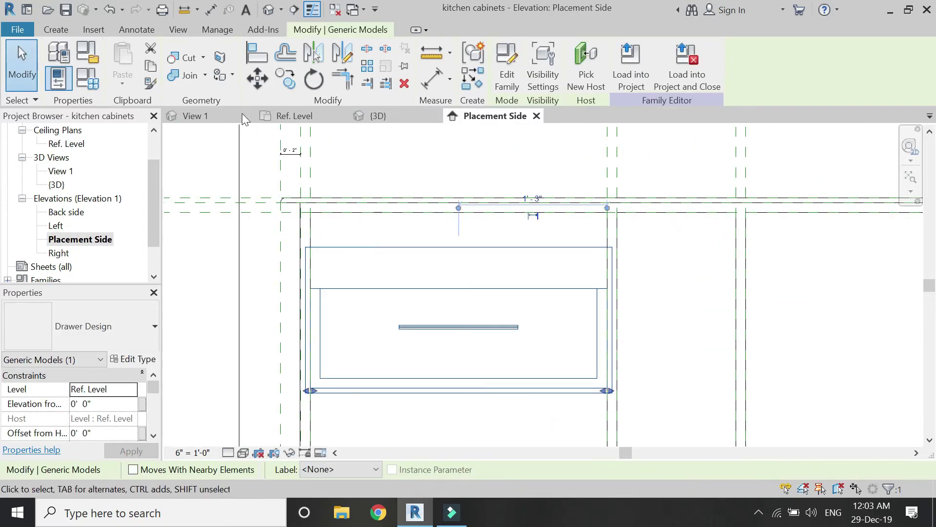
{"action": "left_click", "coordinate": [254, 82]}
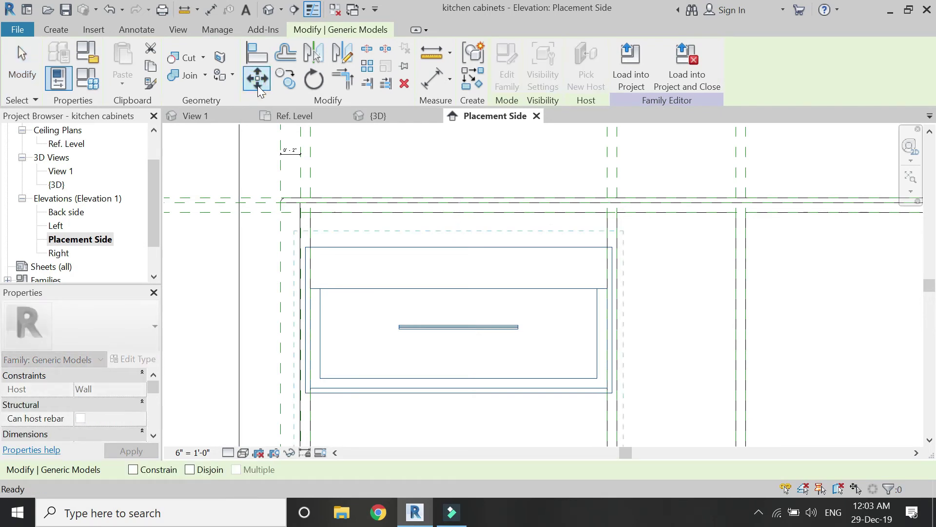
{"action": "scroll", "coordinate": [574, 209], "scroll_direction": "down", "scroll_amount": 3}
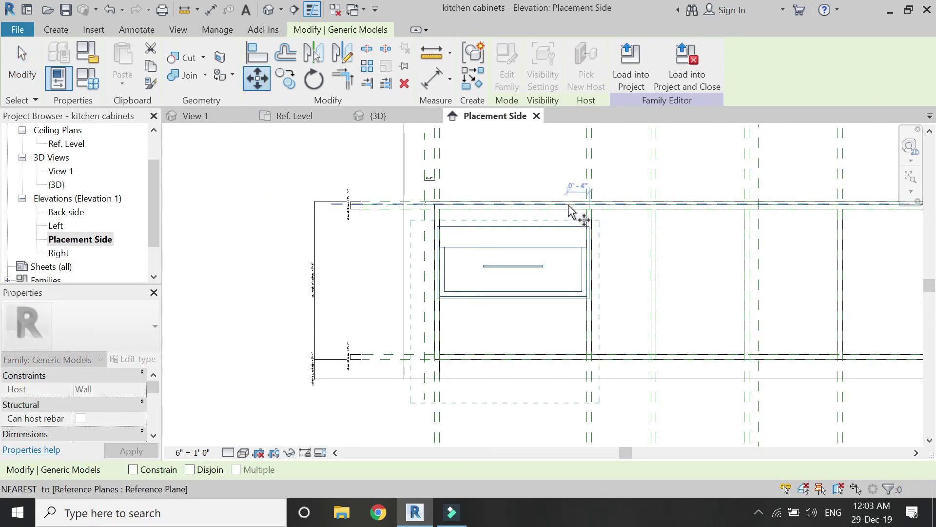
{"action": "scroll", "coordinate": [579, 215], "scroll_direction": "up", "scroll_amount": 3}
{"action": "scroll", "coordinate": [601, 229], "scroll_direction": "up", "scroll_amount": 4}
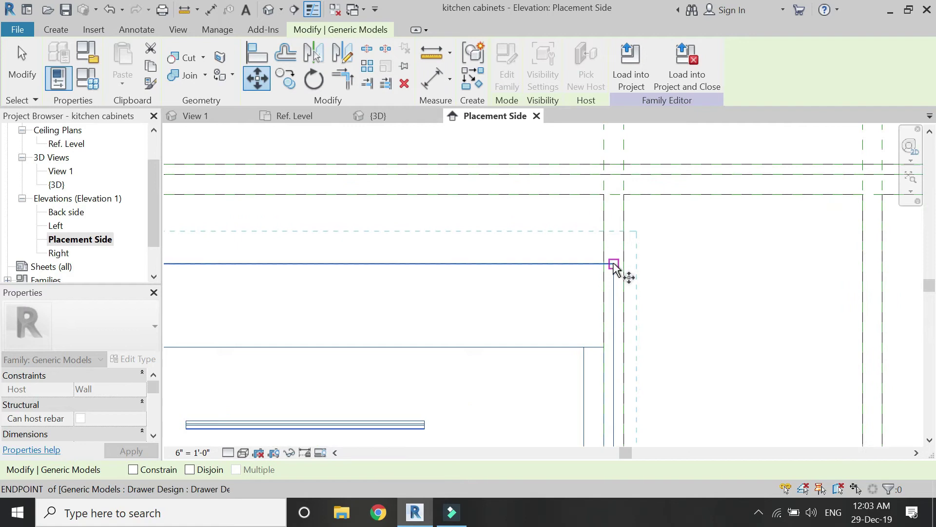
{"action": "left_click", "coordinate": [614, 264]}
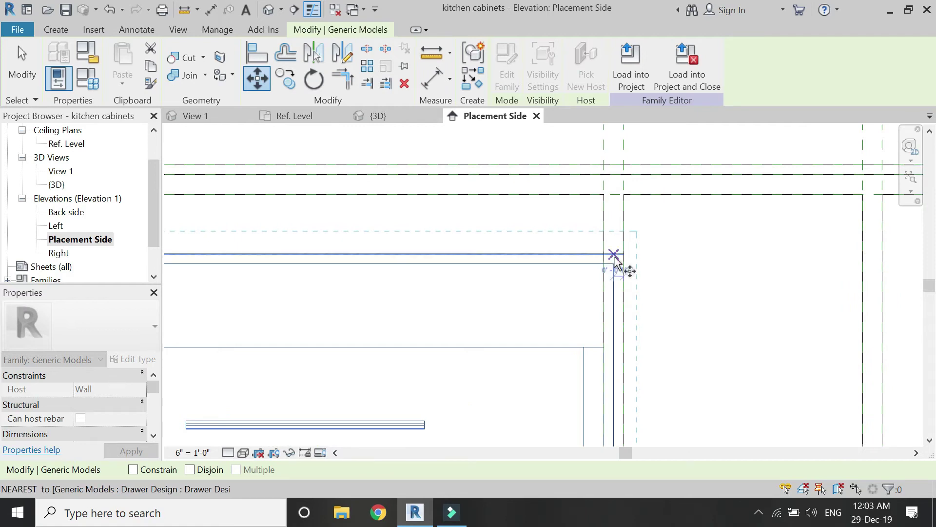
{"action": "scroll", "coordinate": [619, 219], "scroll_direction": "down", "scroll_amount": 3}
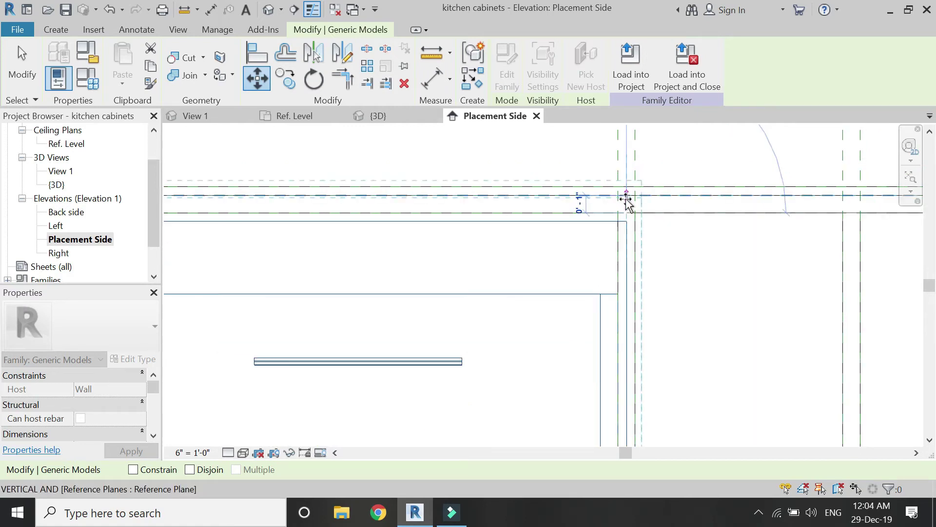
{"action": "left_click", "coordinate": [624, 197]}
{"action": "scroll", "coordinate": [625, 197], "scroll_direction": "up", "scroll_amount": 2}
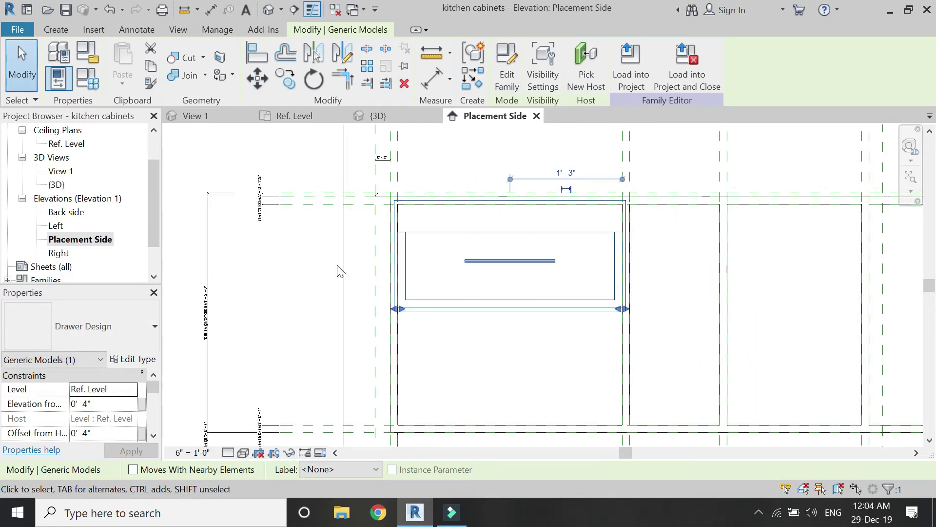
{"action": "left_click", "coordinate": [253, 61]}
{"action": "scroll", "coordinate": [409, 280], "scroll_direction": "up", "scroll_amount": 5}
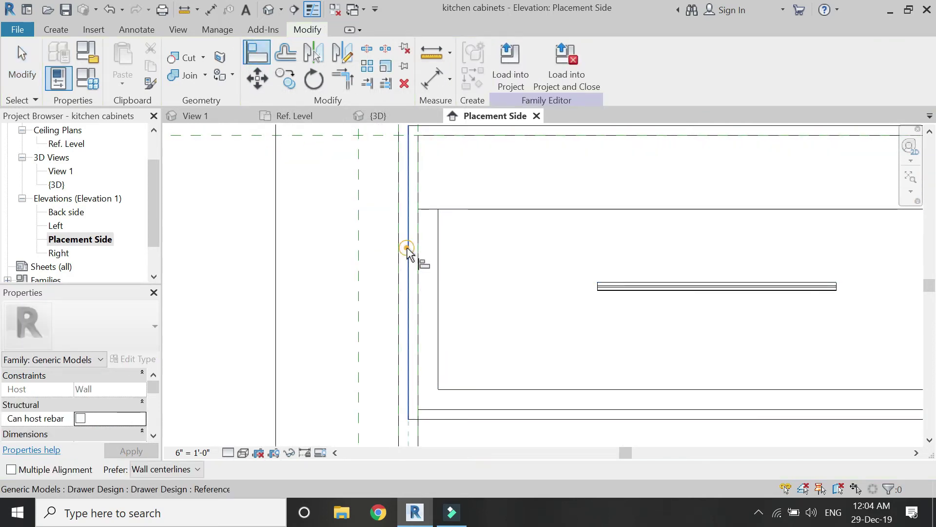
{"action": "left_click", "coordinate": [410, 263]}
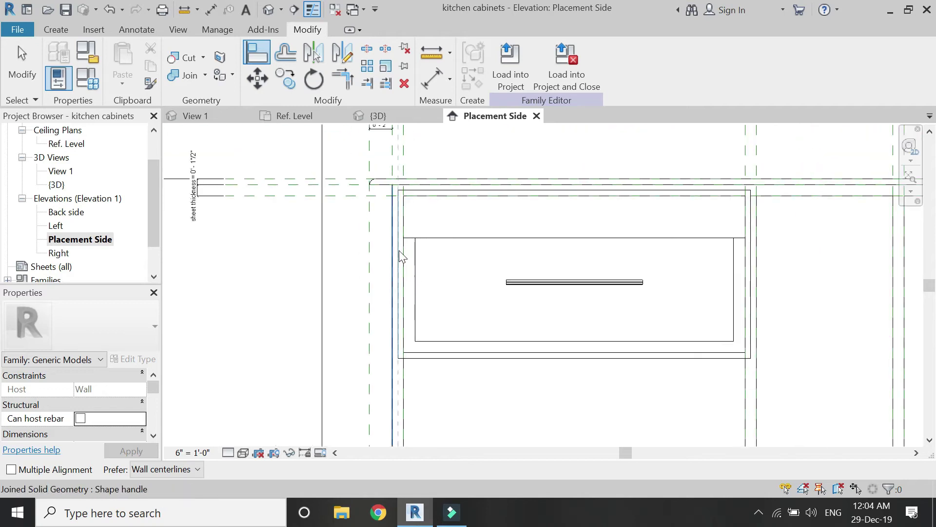
{"action": "key", "text": "Escape"}
{"action": "key", "text": "Escape"}
Align the drawer box's outer side with the inner face of the cabinet's end panel and lock the alignment.
{"action": "scroll", "coordinate": [417, 161], "scroll_direction": "up", "scroll_amount": 2}
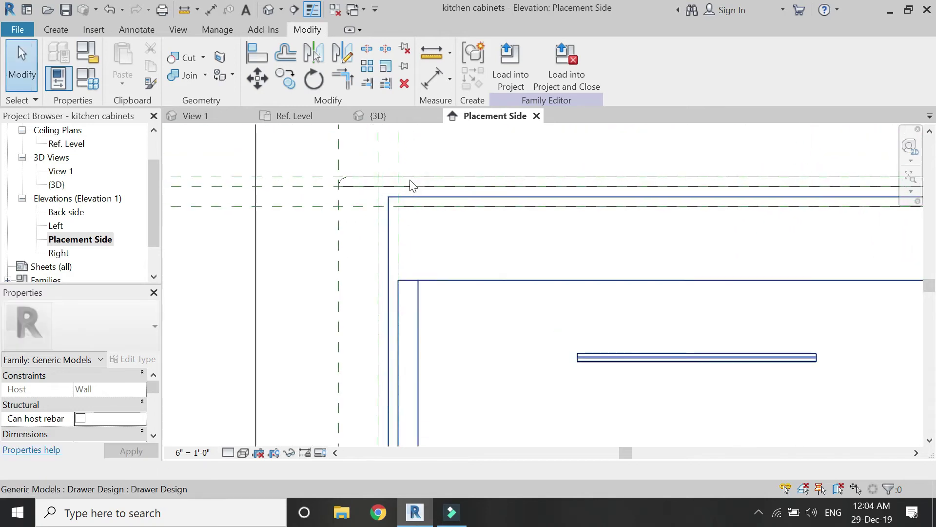
{"action": "left_click", "coordinate": [258, 53]}
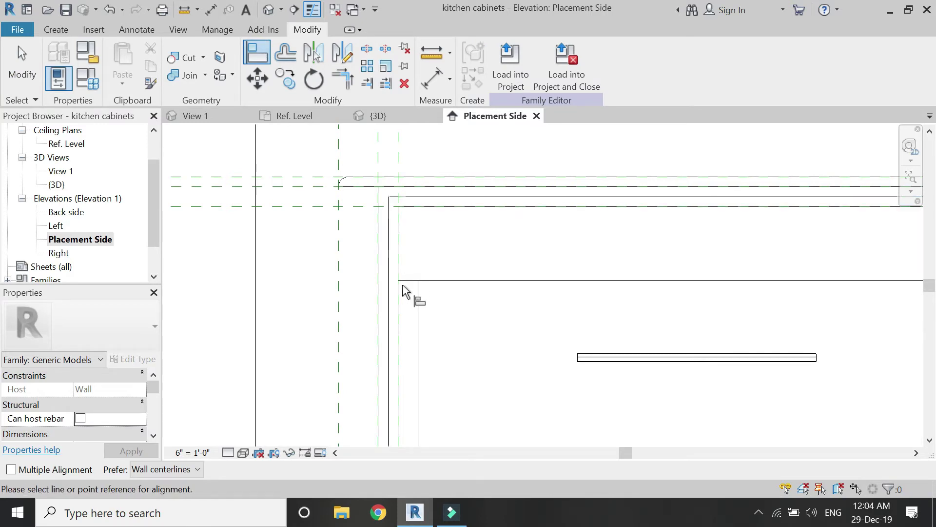
{"action": "left_click", "coordinate": [401, 314]}
{"action": "left_click", "coordinate": [418, 312]}
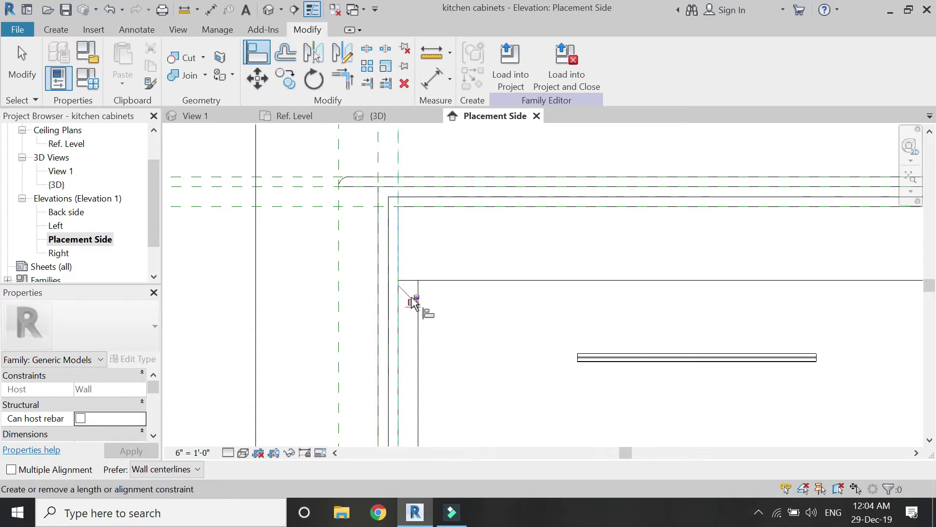
{"action": "scroll", "coordinate": [341, 195], "scroll_direction": "down", "scroll_amount": 3}
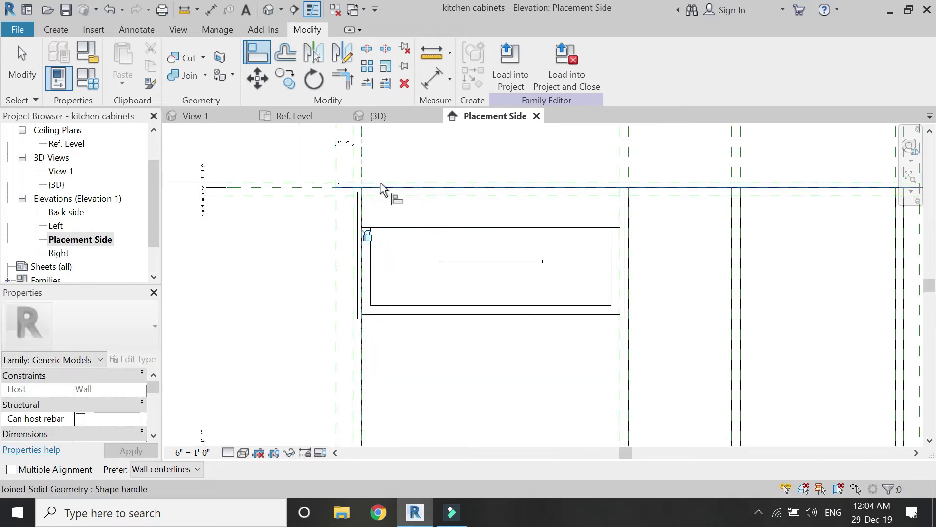
Align the drawer's top with the cabinet's horizontal reference beneath the countertop and lock it.
{"action": "scroll", "coordinate": [383, 194], "scroll_direction": "up", "scroll_amount": 4}
{"action": "left_click", "coordinate": [393, 215]}
{"action": "left_click", "coordinate": [397, 222]}
{"action": "scroll", "coordinate": [432, 192], "scroll_direction": "down", "scroll_amount": 3}
{"action": "key", "text": "Escape"}
{"action": "key", "text": "Escape"}
Copy the drawer 1' 3 3/4" straight down to create a second drawer in the same end bay.
{"action": "left_click", "coordinate": [437, 226]}
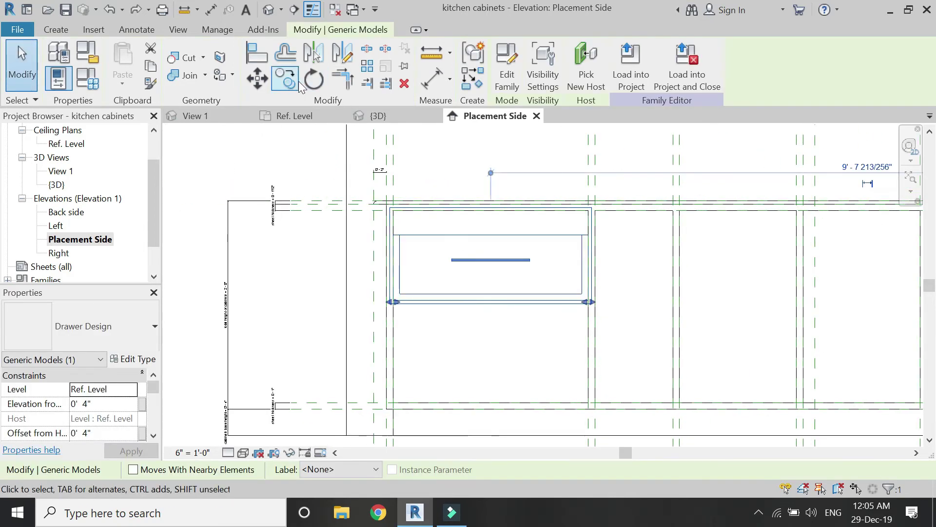
{"action": "left_click", "coordinate": [285, 78]}
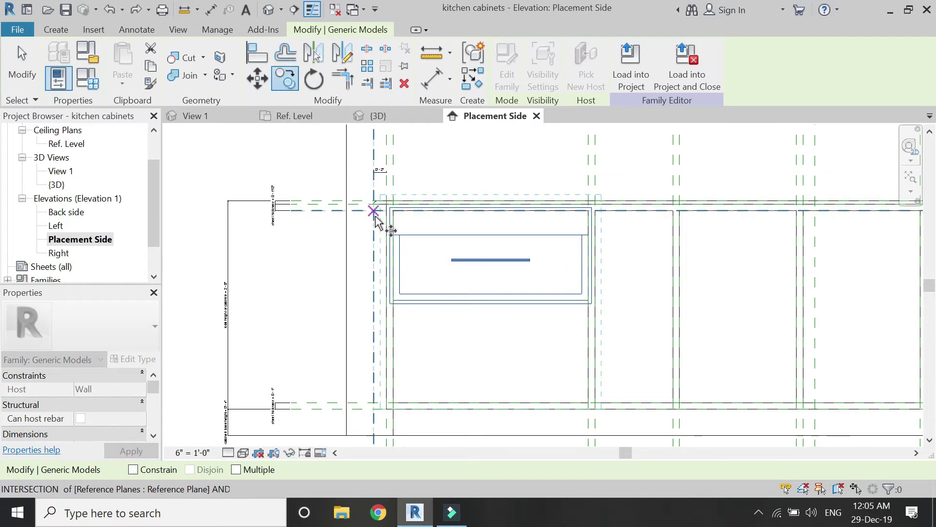
{"action": "scroll", "coordinate": [390, 209], "scroll_direction": "up", "scroll_amount": 3}
{"action": "left_click", "coordinate": [390, 202]}
{"action": "scroll", "coordinate": [393, 203], "scroll_direction": "down", "scroll_amount": 2}
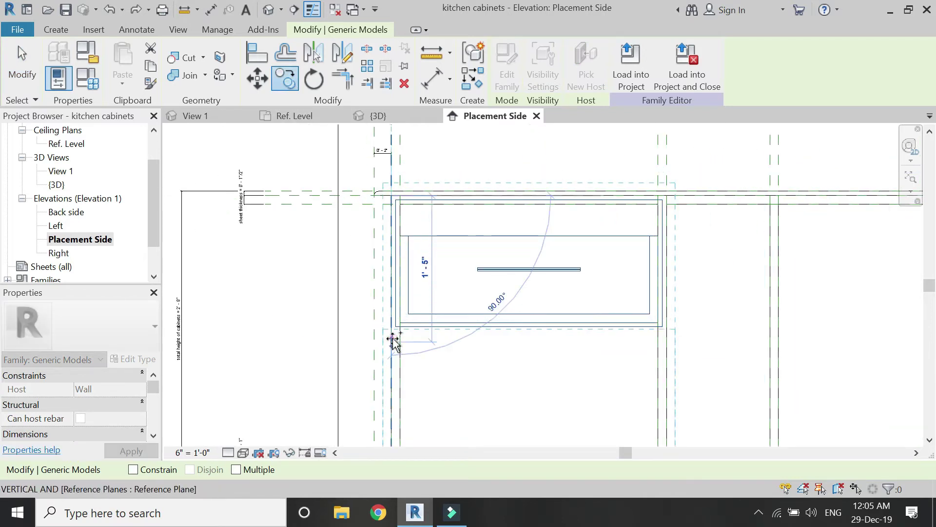
{"action": "scroll", "coordinate": [392, 333], "scroll_direction": "up", "scroll_amount": 4}
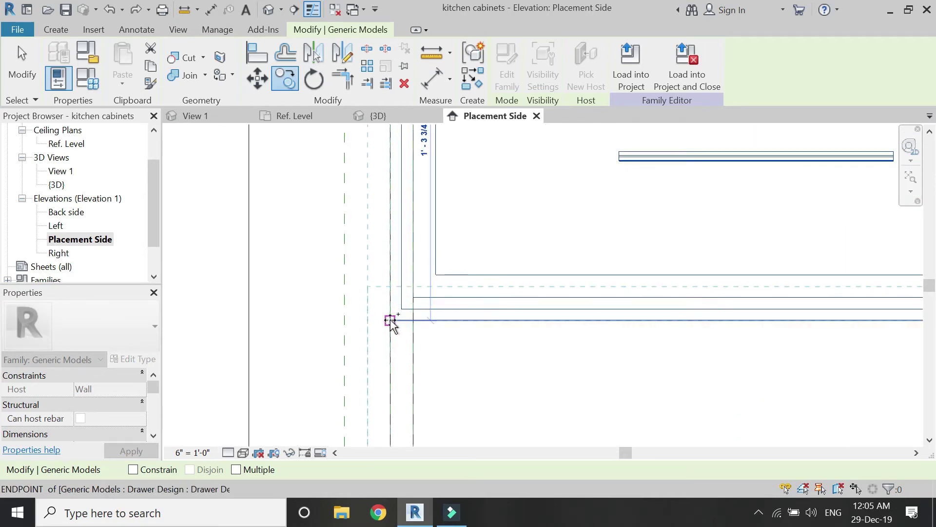
{"action": "left_click", "coordinate": [390, 320]}
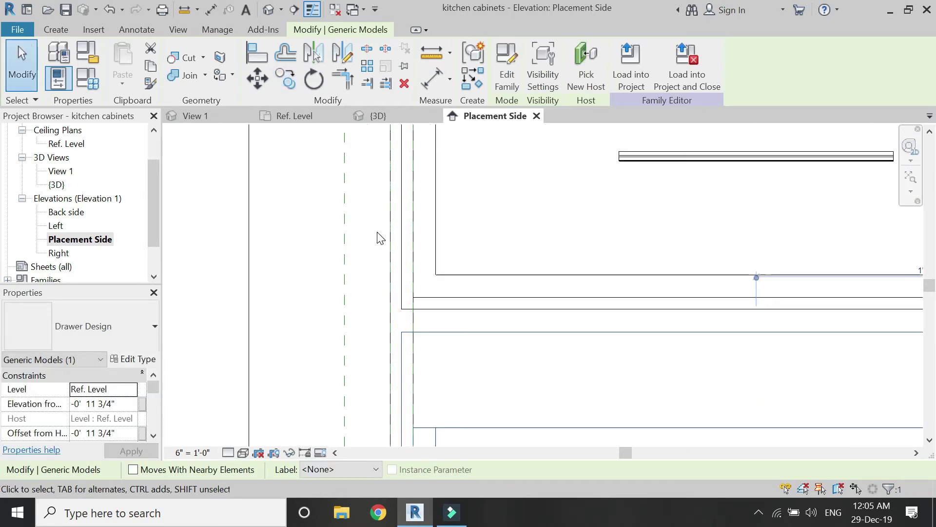
{"action": "key", "text": "Escape"}
Align the lower drawer's outer side with the end panel and lock the alignment.
{"action": "scroll", "coordinate": [376, 236], "scroll_direction": "down", "scroll_amount": 3}
{"action": "left_click", "coordinate": [268, 56]}
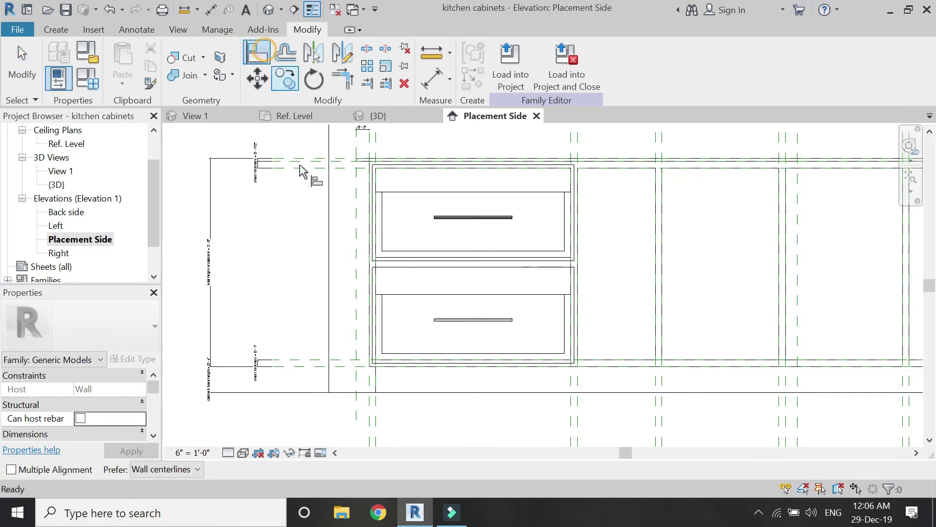
{"action": "scroll", "coordinate": [376, 292], "scroll_direction": "up", "scroll_amount": 5}
{"action": "left_click", "coordinate": [387, 309]}
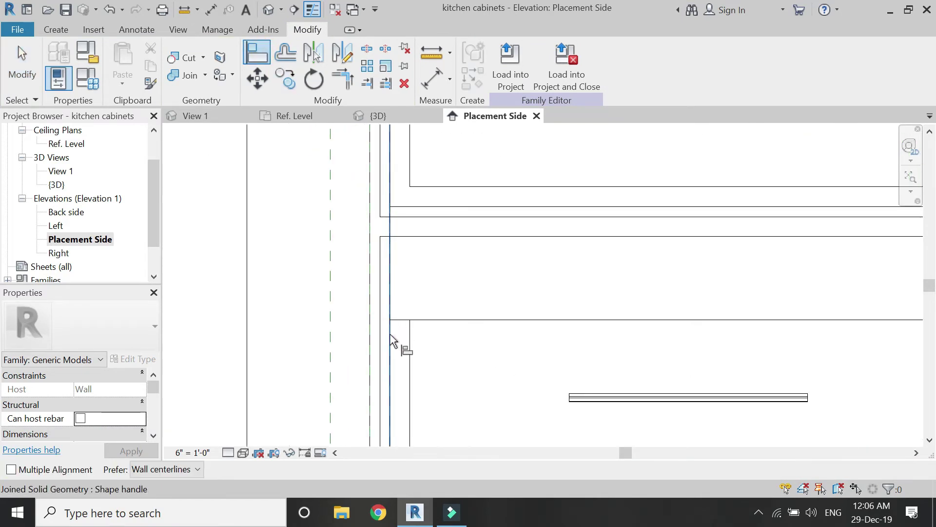
{"action": "left_click", "coordinate": [375, 271]}
{"action": "scroll", "coordinate": [423, 249], "scroll_direction": "down", "scroll_amount": 3}
Align the lower drawer's bottom with the cabinet's bottom sheet and lock the alignment.
{"action": "scroll", "coordinate": [454, 353], "scroll_direction": "up", "scroll_amount": 5}
{"action": "left_click", "coordinate": [453, 342]}
{"action": "scroll", "coordinate": [457, 325], "scroll_direction": "down", "scroll_amount": 3}
{"action": "scroll", "coordinate": [455, 326], "scroll_direction": "down", "scroll_amount": 3}
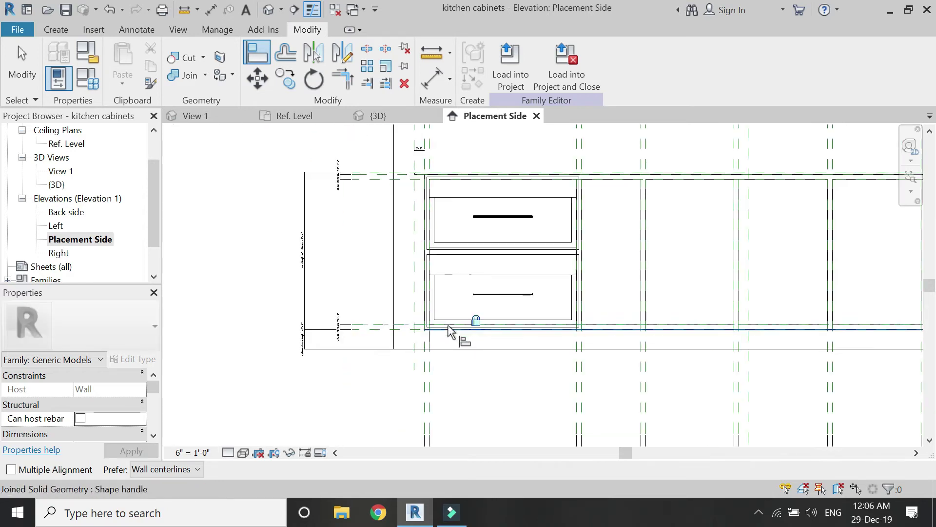
{"action": "key", "text": "Escape"}
{"action": "key", "text": "Escape"}
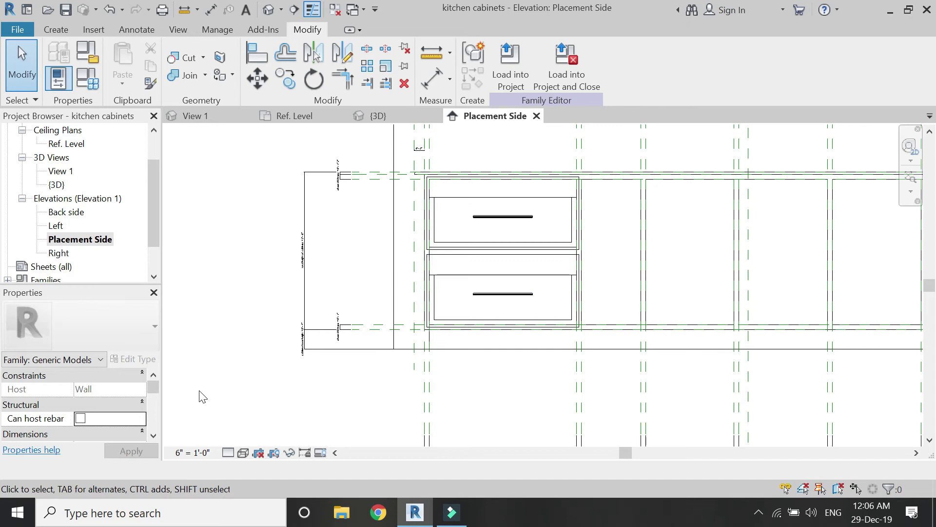
Select both drawers in the 3D view and associate their height with the total height of cabinets parameter.
{"action": "left_click", "coordinate": [397, 117]}
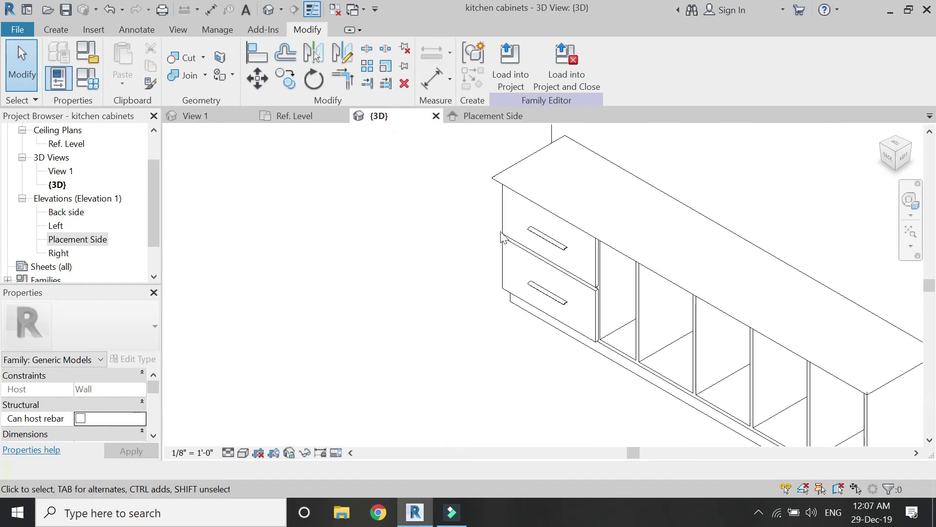
{"action": "left_click", "coordinate": [509, 235]}
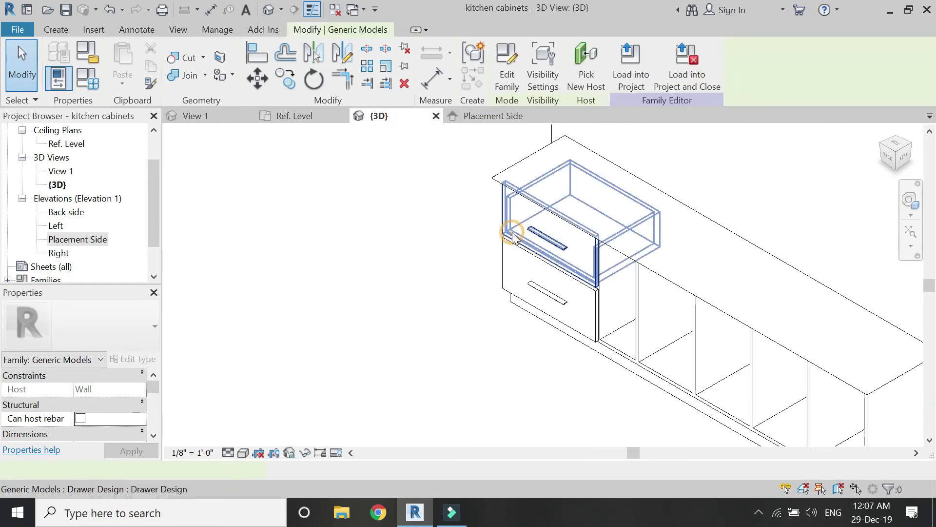
{"action": "left_click", "coordinate": [509, 263], "text": "ctrl"}
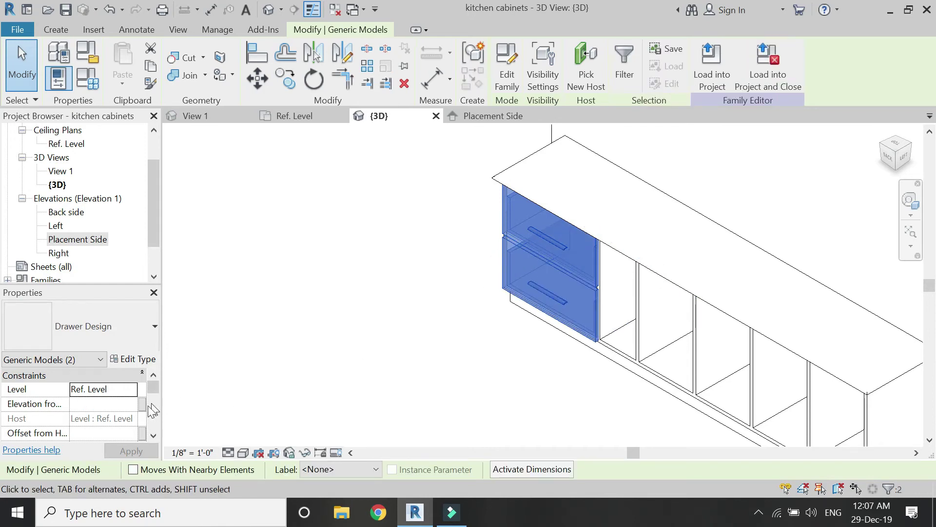
{"action": "scroll", "coordinate": [106, 419], "scroll_direction": "down", "scroll_amount": 5}
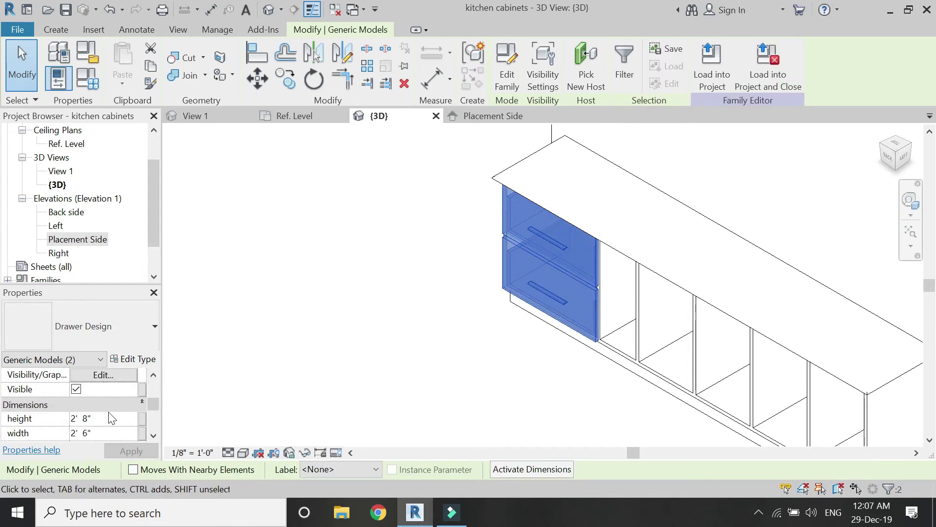
{"action": "left_click", "coordinate": [142, 419]}
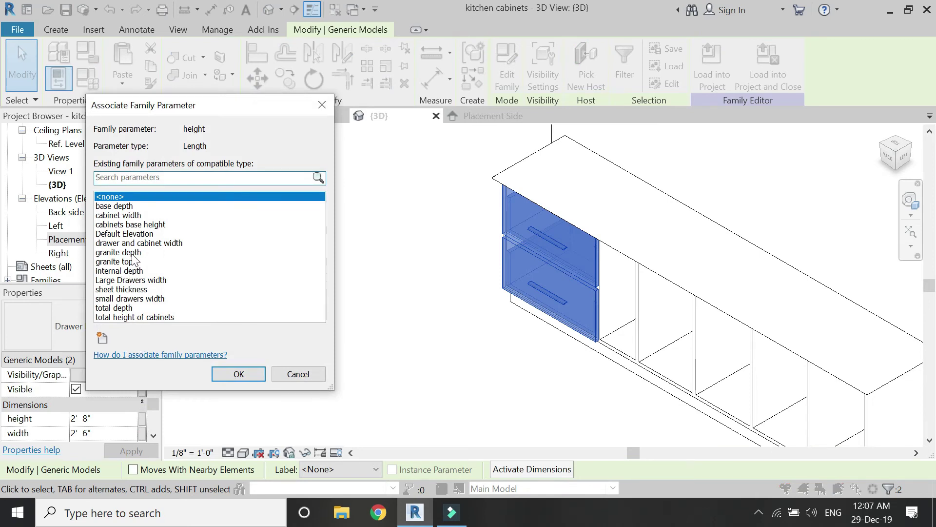
{"action": "left_click", "coordinate": [139, 317]}
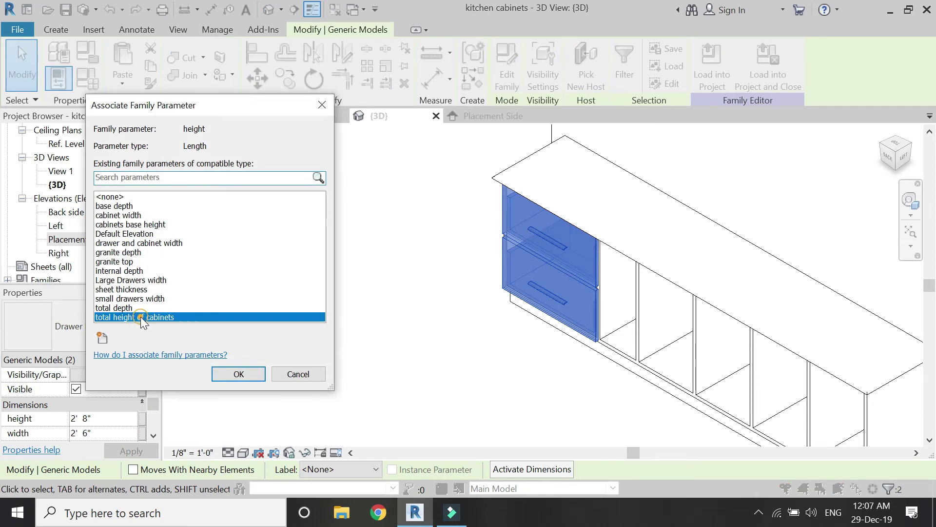
{"action": "left_click", "coordinate": [225, 374]}
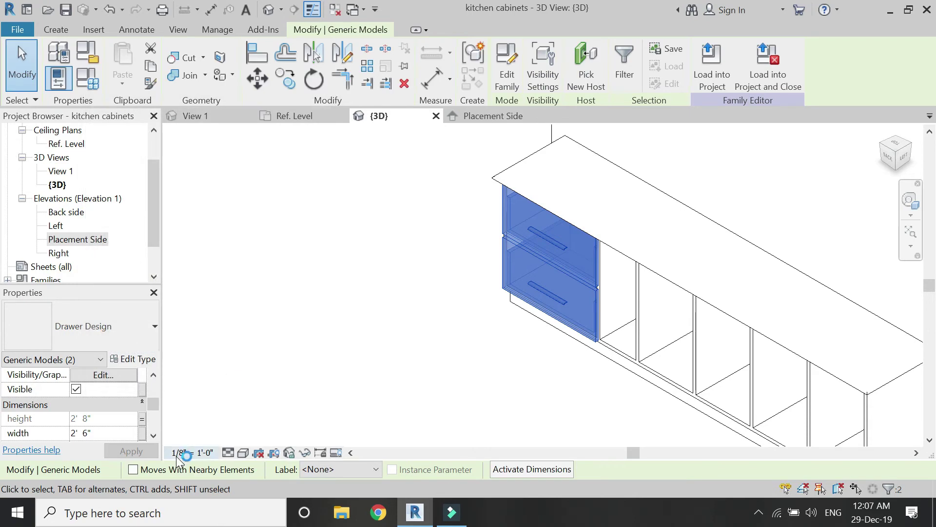
Associate the width of both drawers with the Large Drawers width parameter.
{"action": "left_click", "coordinate": [142, 435]}
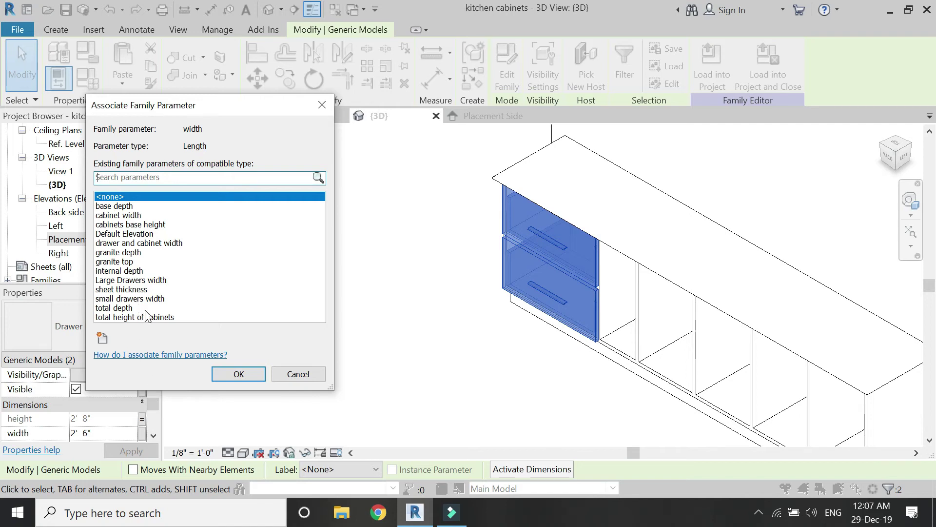
{"action": "left_click", "coordinate": [150, 282]}
{"action": "left_click", "coordinate": [239, 374]}
Associate the drawer type's sheet thickness with the cabinet family's sheet thickness parameter.
{"action": "scroll", "coordinate": [117, 426], "scroll_direction": "down", "scroll_amount": 5}
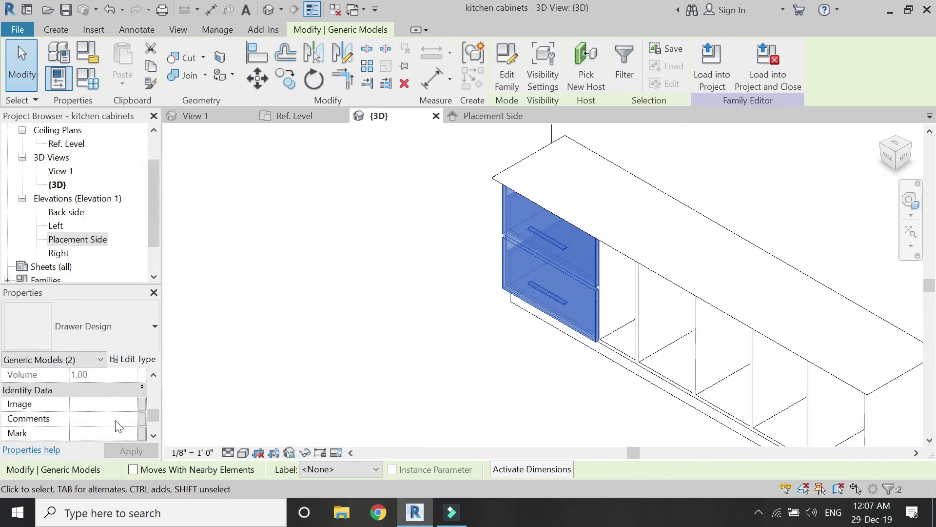
{"action": "scroll", "coordinate": [115, 418], "scroll_direction": "up", "scroll_amount": 2}
{"action": "scroll", "coordinate": [115, 419], "scroll_direction": "down", "scroll_amount": 5}
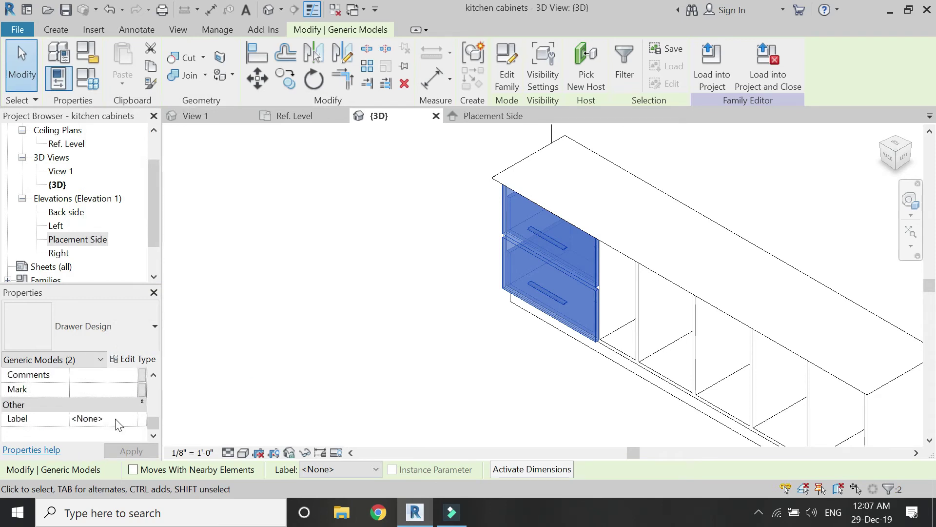
{"action": "scroll", "coordinate": [115, 418], "scroll_direction": "up", "scroll_amount": 7}
{"action": "left_click", "coordinate": [139, 359]}
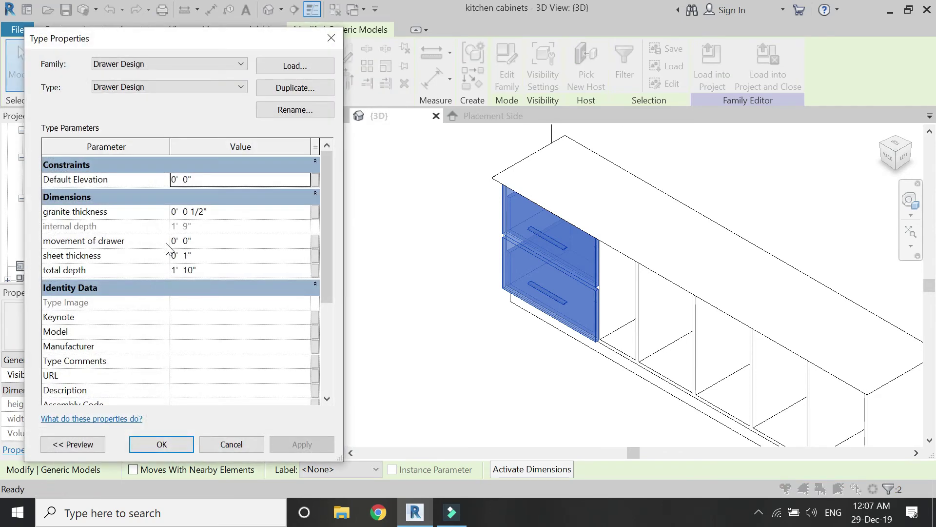
{"action": "left_click", "coordinate": [316, 254]}
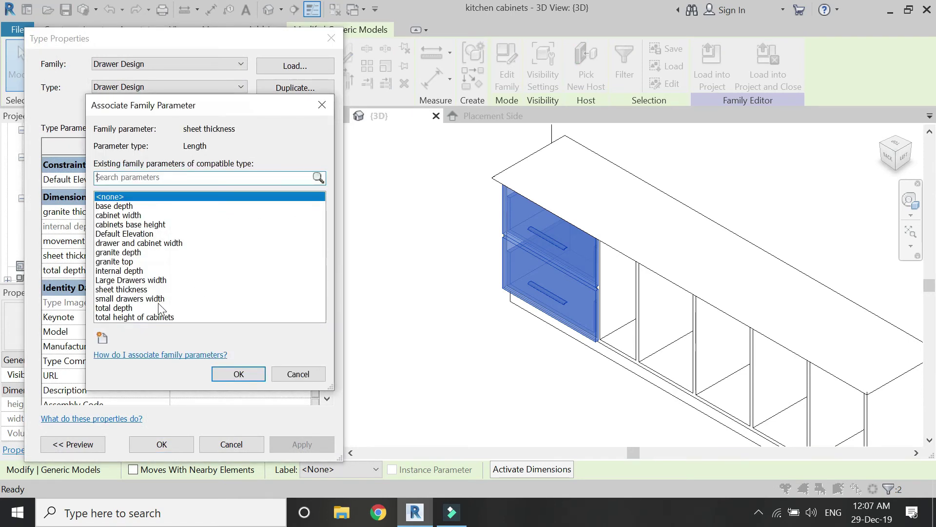
{"action": "left_click", "coordinate": [144, 291]}
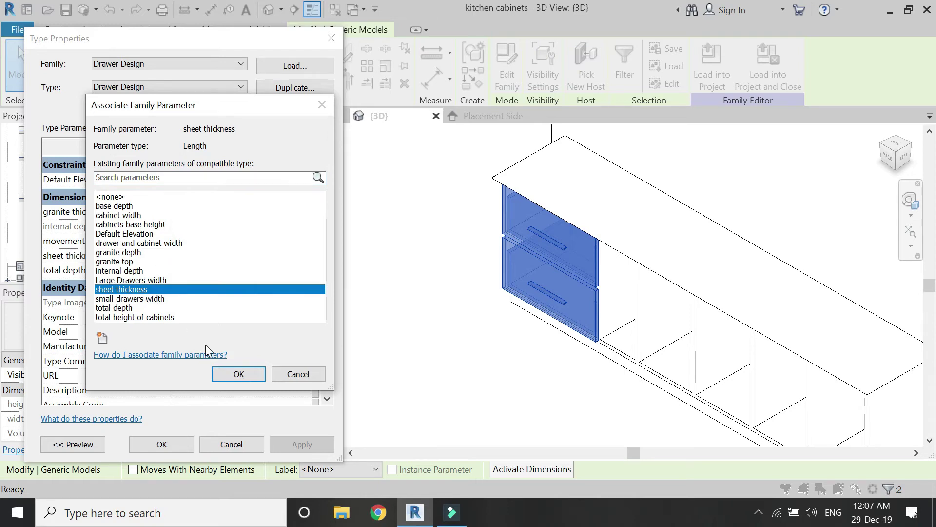
{"action": "left_click", "coordinate": [238, 373]}
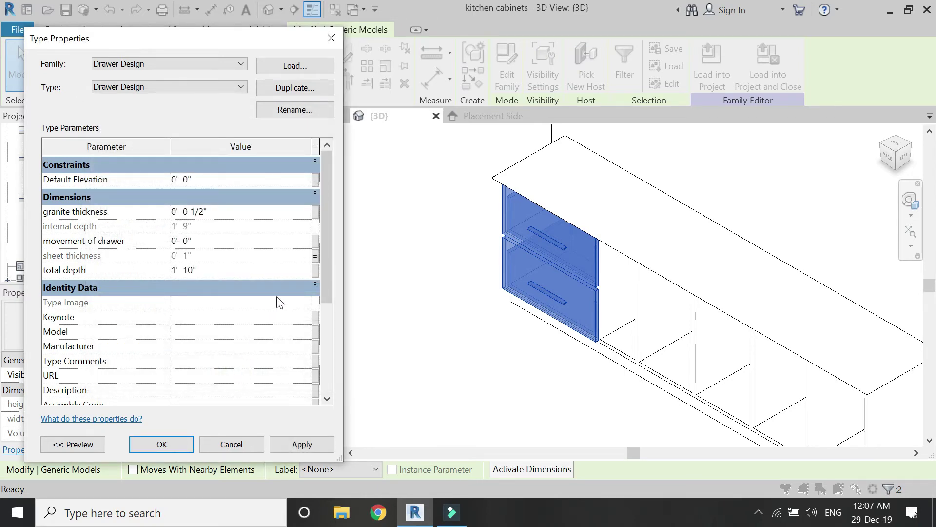
Associate the drawer type's total depth with the family's total depth parameter.
{"action": "left_click", "coordinate": [312, 271]}
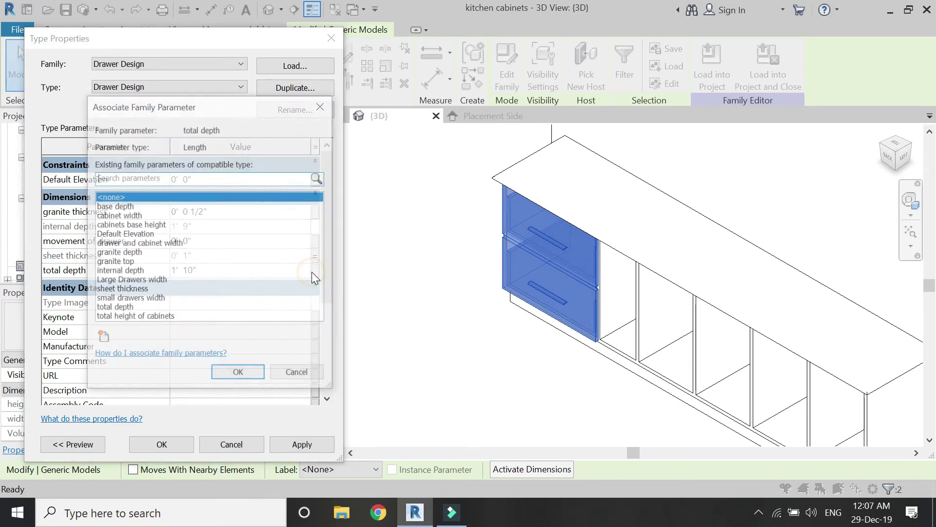
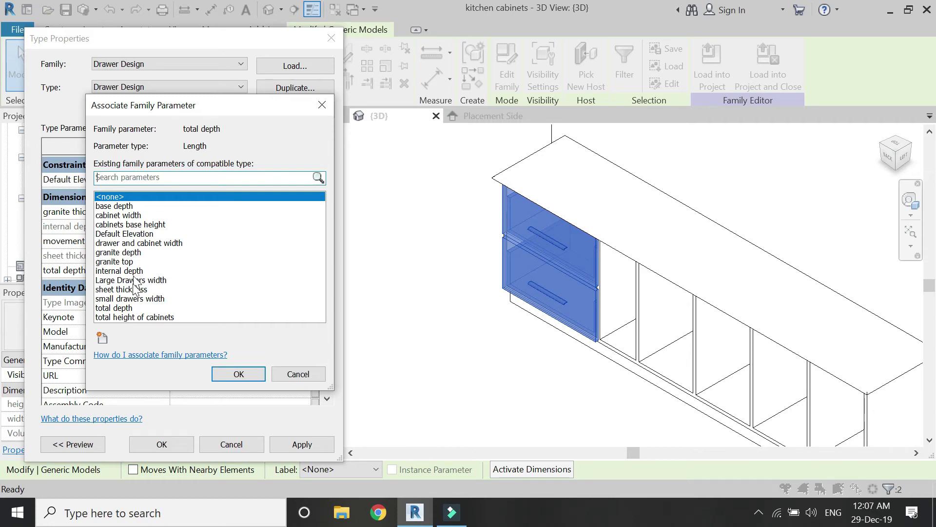
{"action": "left_click", "coordinate": [128, 308]}
{"action": "left_click", "coordinate": [236, 374]}
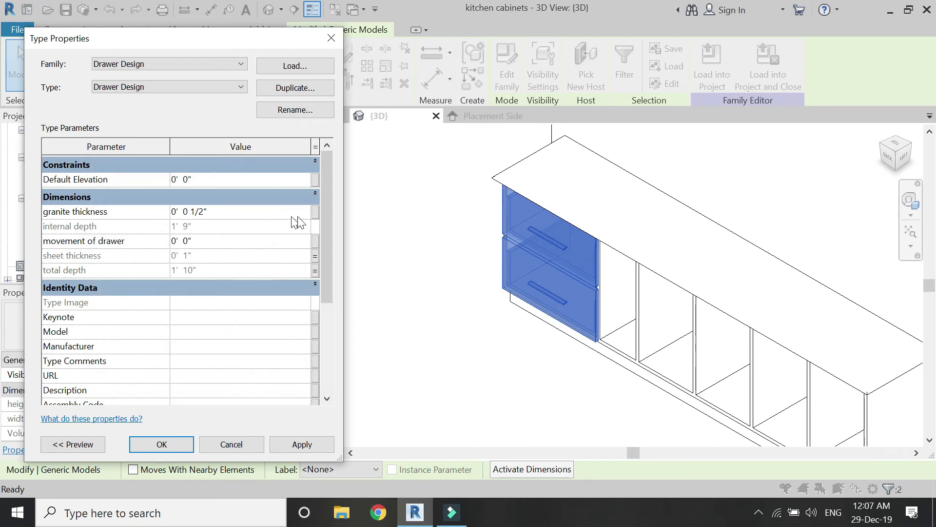
Associate the drawer type's granite thickness with the granite depth parameter.
{"action": "left_click", "coordinate": [315, 211]}
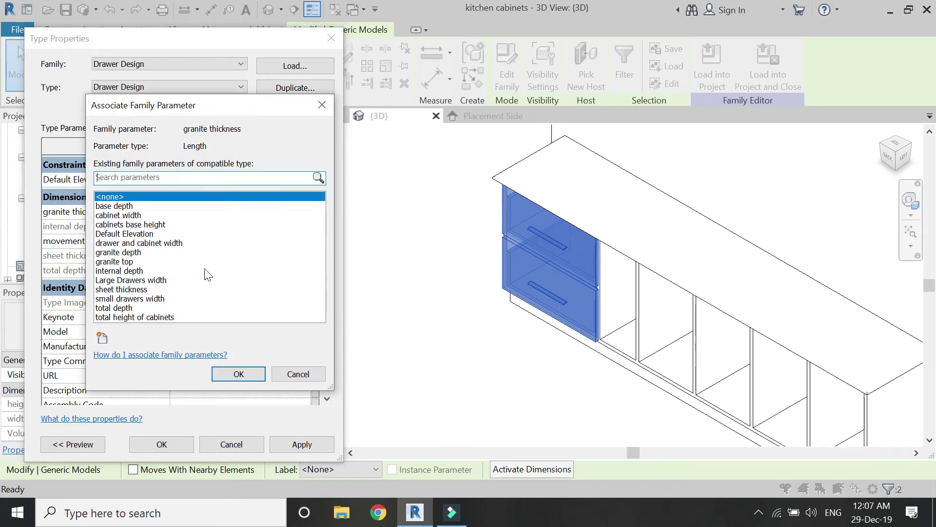
{"action": "left_click", "coordinate": [128, 252]}
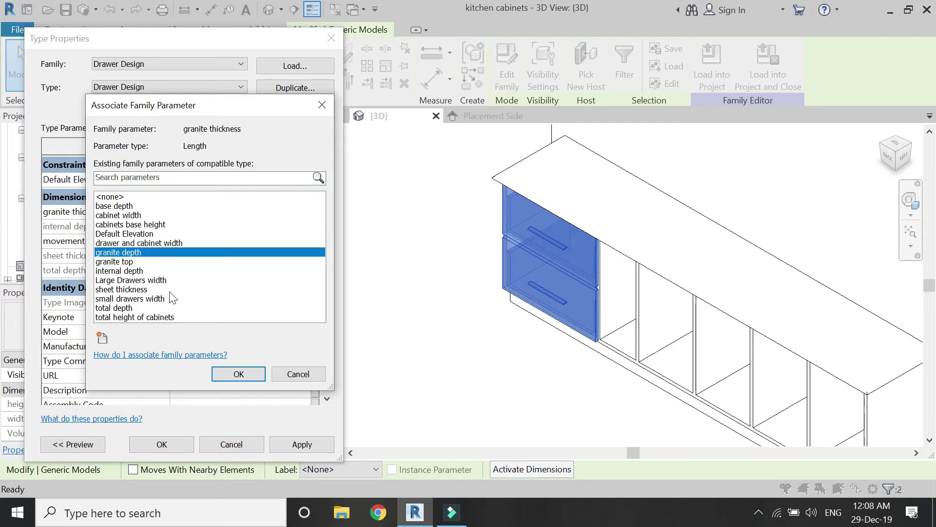
{"action": "left_click", "coordinate": [237, 375]}
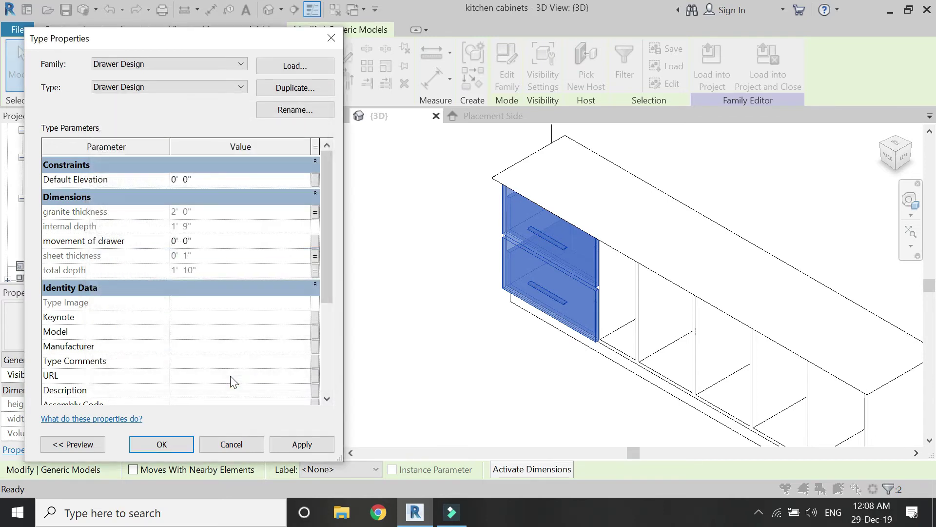
Change the granite thickness association to the granite top parameter and accept the drawer's type properties.
{"action": "left_click", "coordinate": [315, 211]}
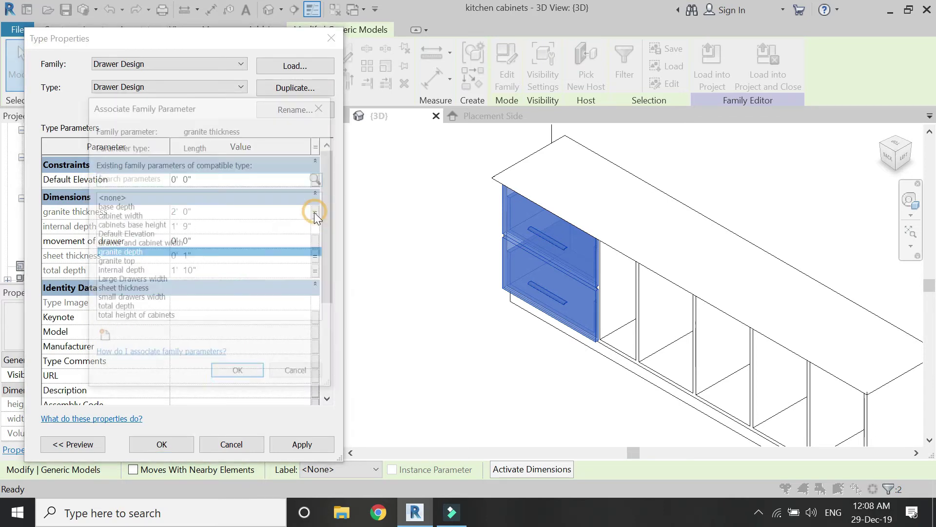
{"action": "left_click", "coordinate": [130, 262]}
{"action": "left_click", "coordinate": [239, 374]}
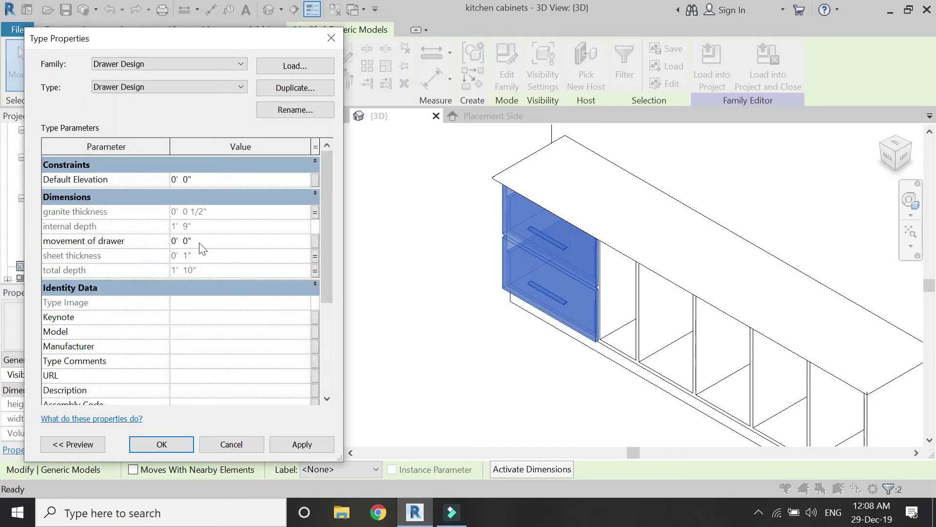
{"action": "left_click", "coordinate": [178, 446]}
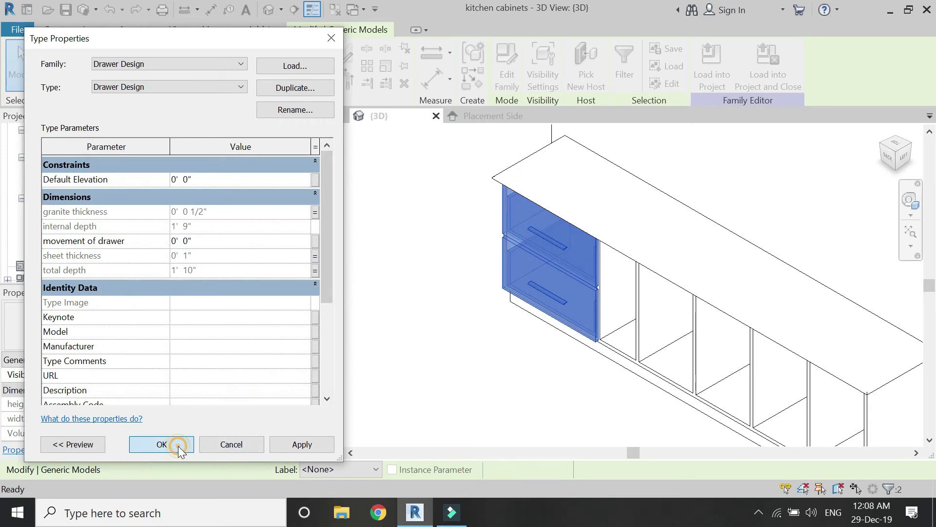
Test the drawers' height link by setting the total height of cabinets to 5' in the family types.
{"action": "left_click", "coordinate": [383, 334]}
{"action": "scroll", "coordinate": [423, 224], "scroll_direction": "down", "scroll_amount": 2}
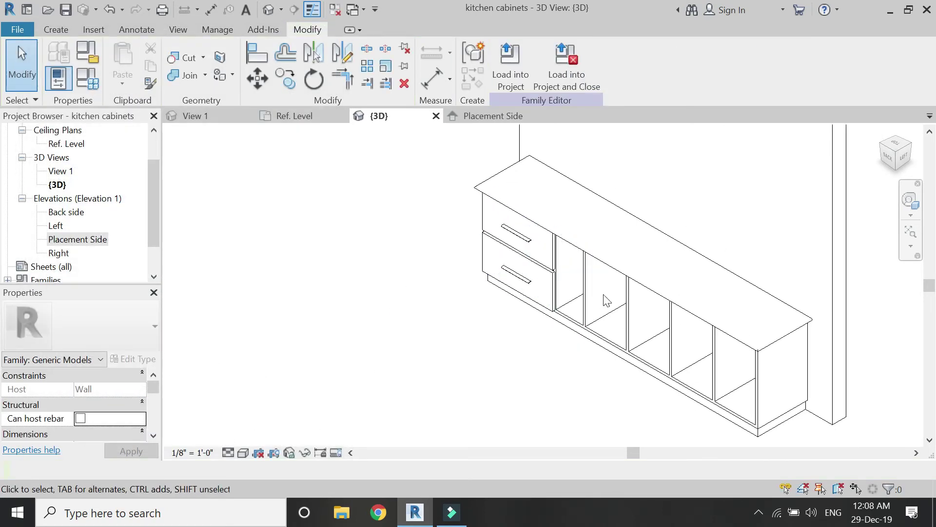
{"action": "left_click", "coordinate": [92, 84]}
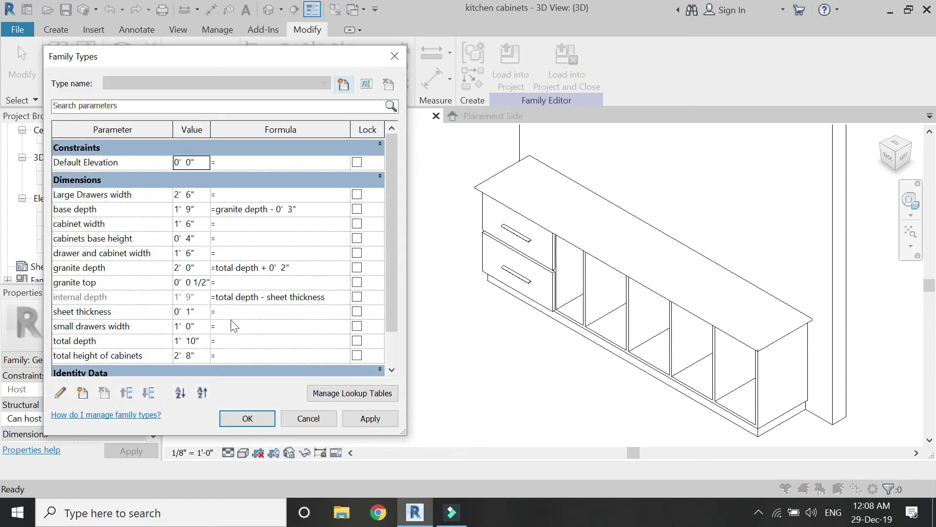
{"action": "left_click", "coordinate": [197, 356]}
{"action": "type", "text": "5"}
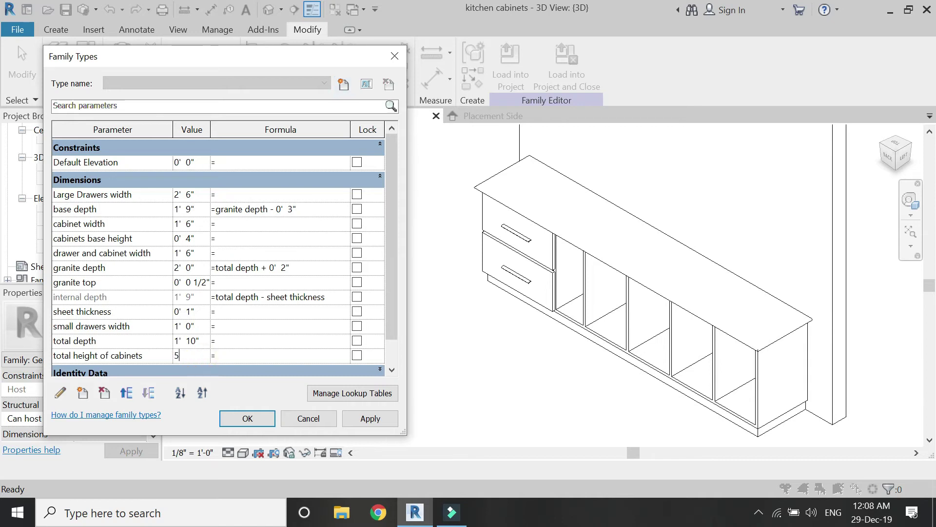
{"action": "left_click", "coordinate": [363, 421]}
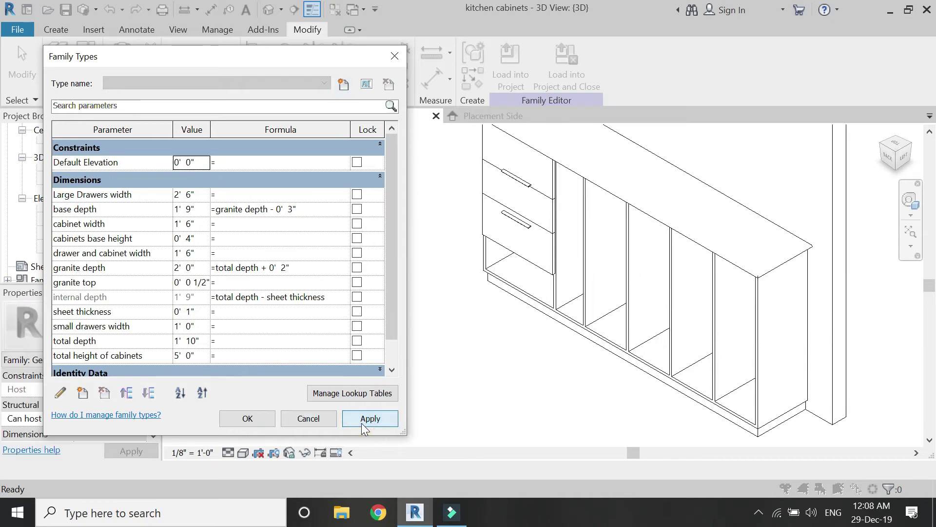
{"action": "left_click", "coordinate": [257, 419]}
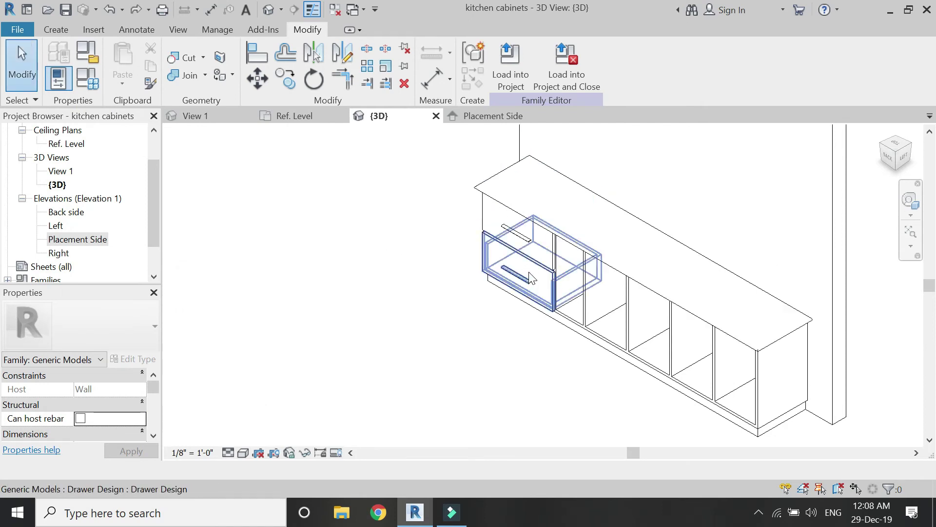
In the Placement Side elevation, align the lower drawer's bottom edge with the bottom sheet's upper reference plane and lock the alignment.
{"action": "left_click", "coordinate": [462, 117]}
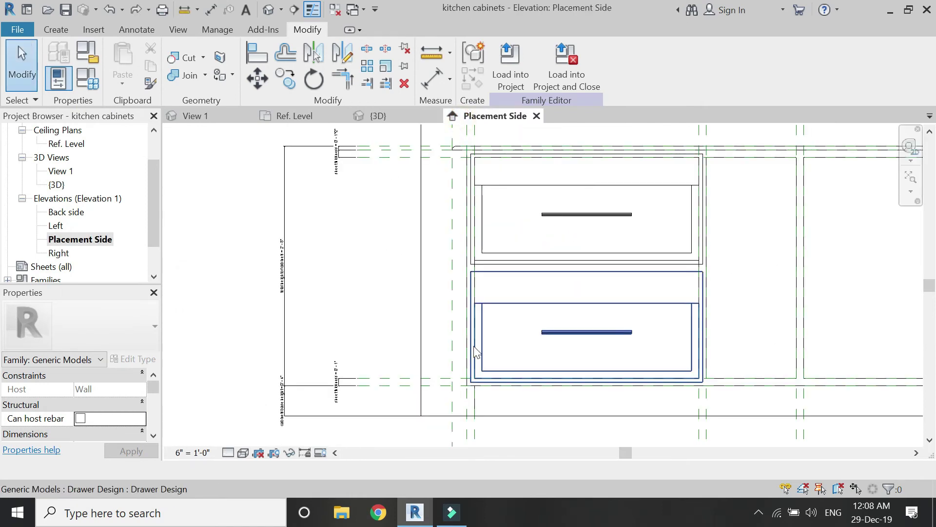
{"action": "left_click", "coordinate": [253, 55]}
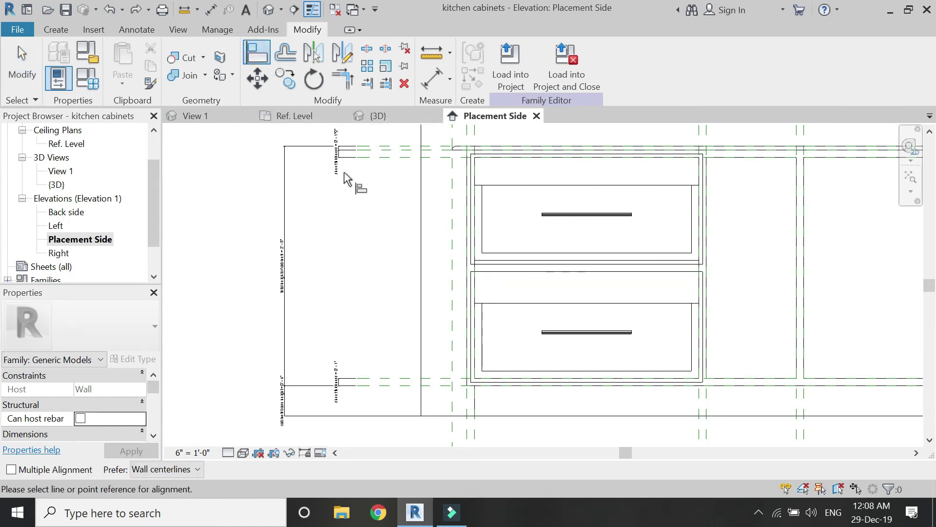
{"action": "scroll", "coordinate": [558, 383], "scroll_direction": "up", "scroll_amount": 5}
{"action": "left_click", "coordinate": [558, 378]}
{"action": "left_click", "coordinate": [601, 379]}
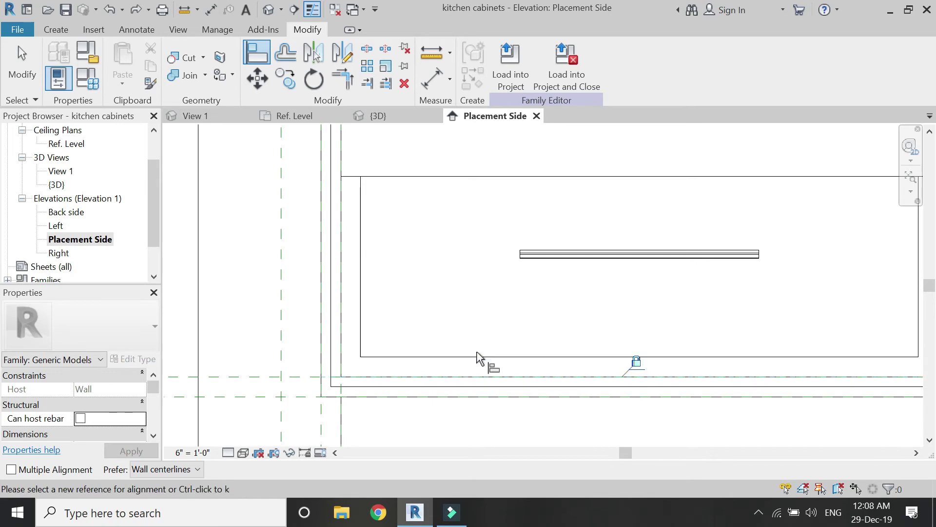
{"action": "scroll", "coordinate": [478, 358], "scroll_direction": "down", "scroll_amount": 4}
{"action": "key", "text": "Escape"}
Align the upper drawer's outer side with the end panel and lock the alignment.
{"action": "key", "text": "a"}
{"action": "key", "text": "l"}
{"action": "scroll", "coordinate": [428, 351], "scroll_direction": "up", "scroll_amount": 4}
{"action": "left_click", "coordinate": [426, 351]}
{"action": "left_click", "coordinate": [425, 357]}
{"action": "scroll", "coordinate": [406, 331], "scroll_direction": "down", "scroll_amount": 4}
{"action": "scroll", "coordinate": [417, 239], "scroll_direction": "up", "scroll_amount": 5}
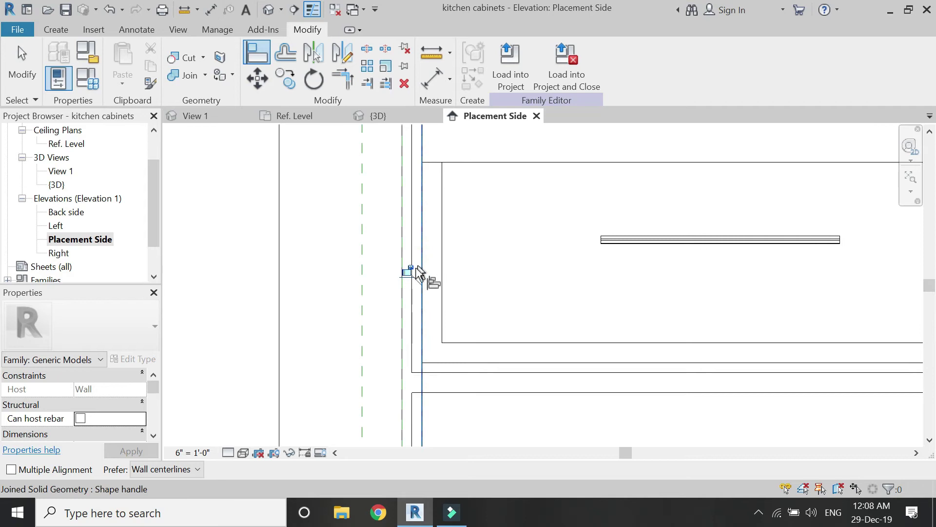
{"action": "left_click", "coordinate": [410, 271]}
{"action": "scroll", "coordinate": [395, 350], "scroll_direction": "down", "scroll_amount": 2}
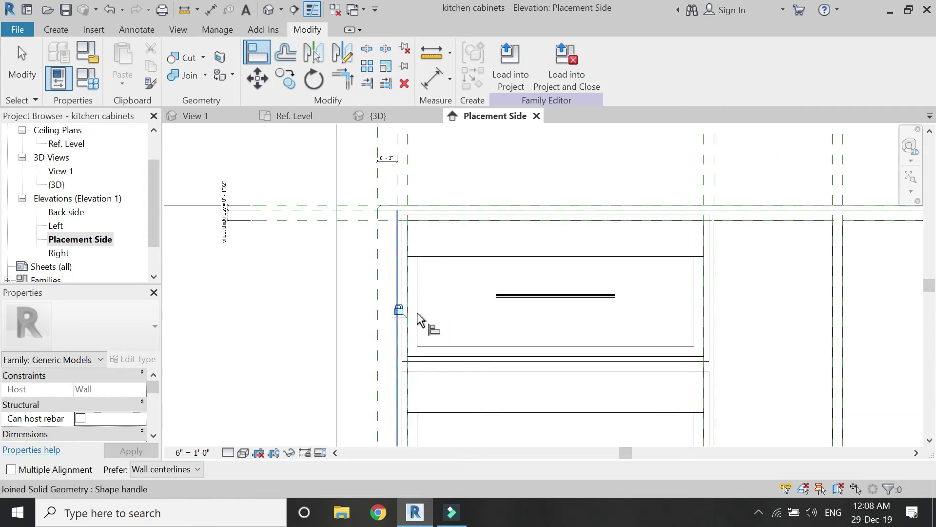
Align the upper drawer's top edge with the lower reference plane of the top sheet and lock the alignment.
{"action": "scroll", "coordinate": [449, 229], "scroll_direction": "up", "scroll_amount": 3}
{"action": "left_click", "coordinate": [449, 231]}
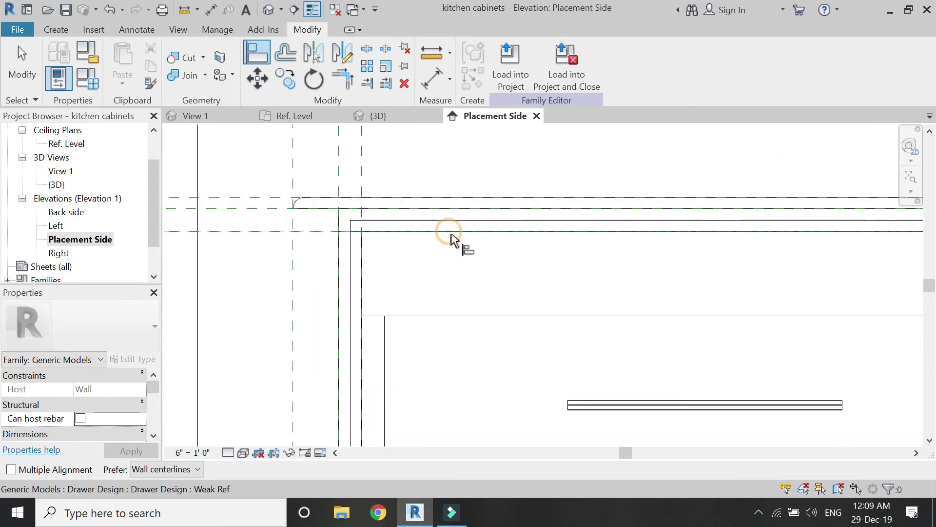
{"action": "left_click", "coordinate": [644, 220]}
{"action": "scroll", "coordinate": [436, 193], "scroll_direction": "down", "scroll_amount": 3}
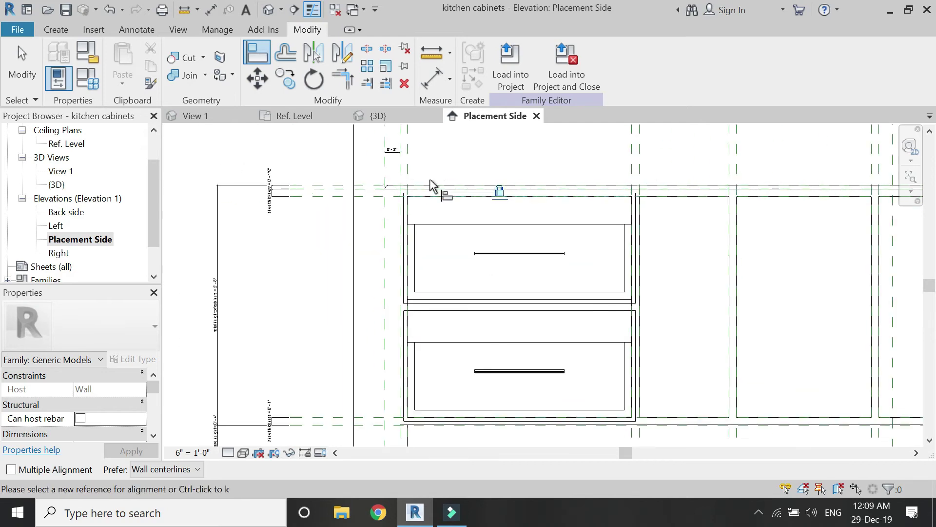
{"action": "scroll", "coordinate": [431, 184], "scroll_direction": "down", "scroll_amount": 2}
{"action": "key", "text": "Escape"}
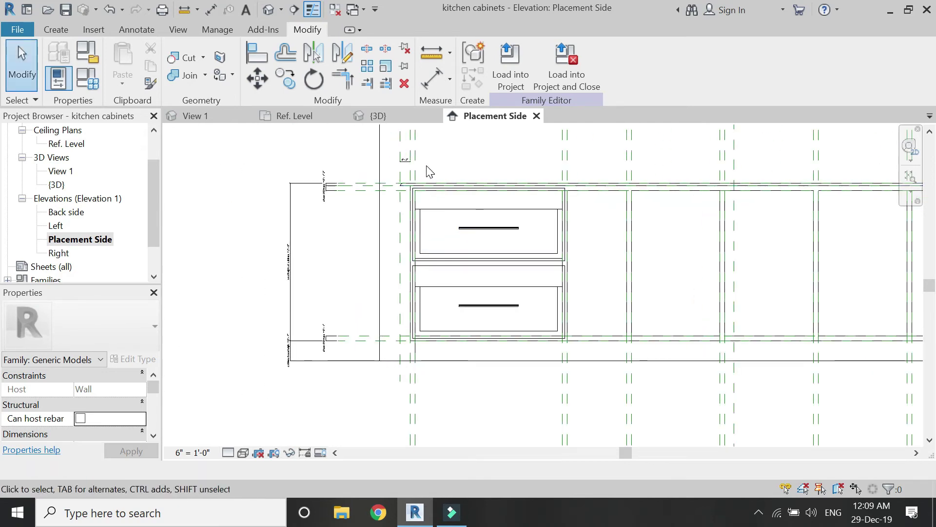
In the 3D view, set the family's total height of cabinets to 4' and apply it.
{"action": "left_click", "coordinate": [398, 120]}
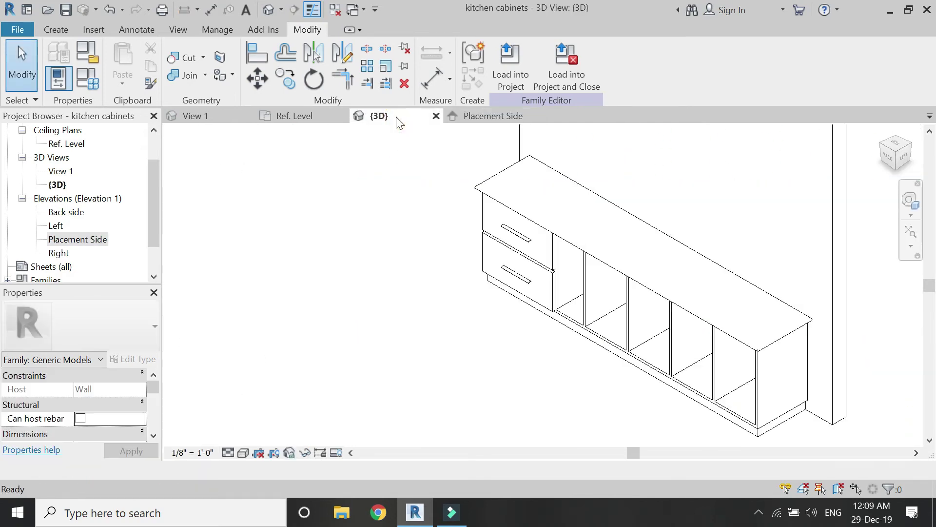
{"action": "scroll", "coordinate": [470, 211], "scroll_direction": "up", "scroll_amount": 1}
{"action": "left_click", "coordinate": [88, 78]}
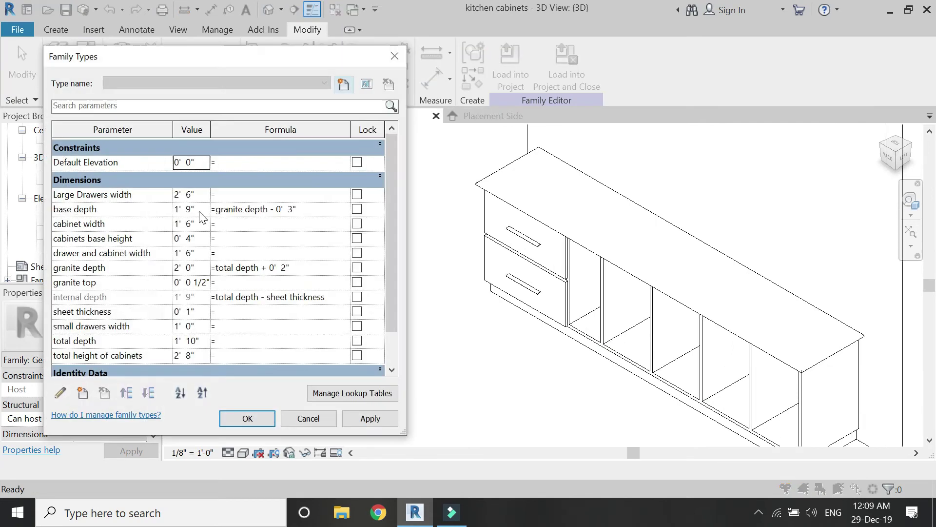
{"action": "left_click", "coordinate": [198, 355]}
{"action": "type", "text": "4'"}
{"action": "key", "text": "Tab"}
{"action": "left_click", "coordinate": [369, 420]}
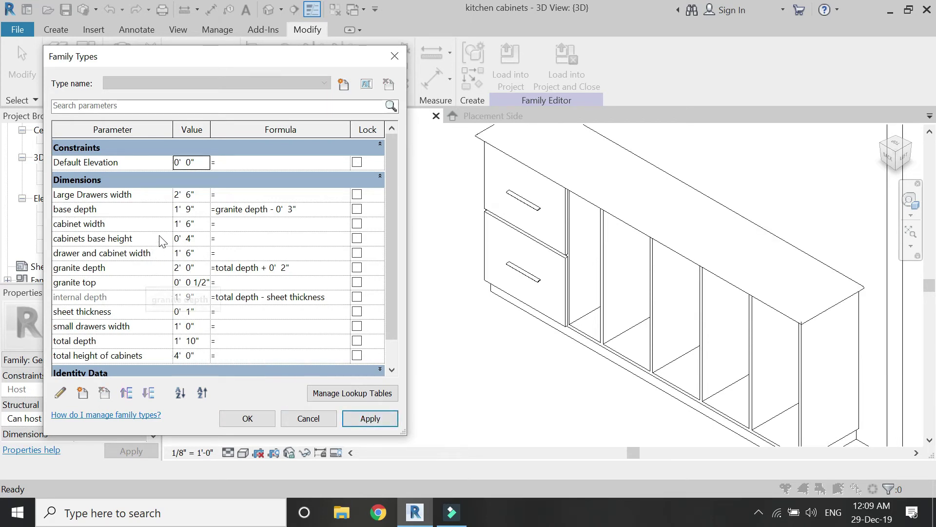
Set the Large Drawers width parameter to 4' and accept the family types.
{"action": "left_click", "coordinate": [201, 195]}
{"action": "left_click_drag", "start_coordinate": [201, 195], "coordinate": [84, 199]}
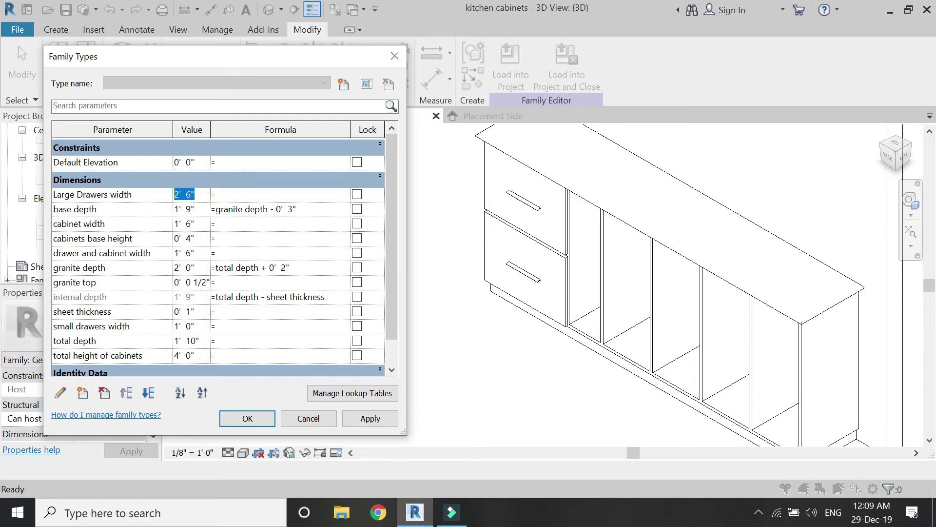
{"action": "type", "text": "4'"}
{"action": "key", "text": "Tab"}
{"action": "left_click", "coordinate": [388, 423]}
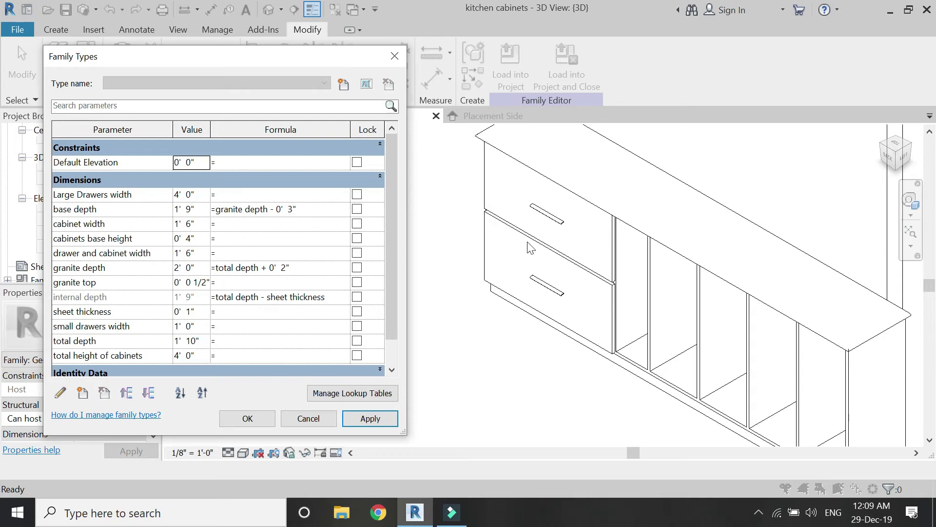
{"action": "left_click", "coordinate": [248, 418]}
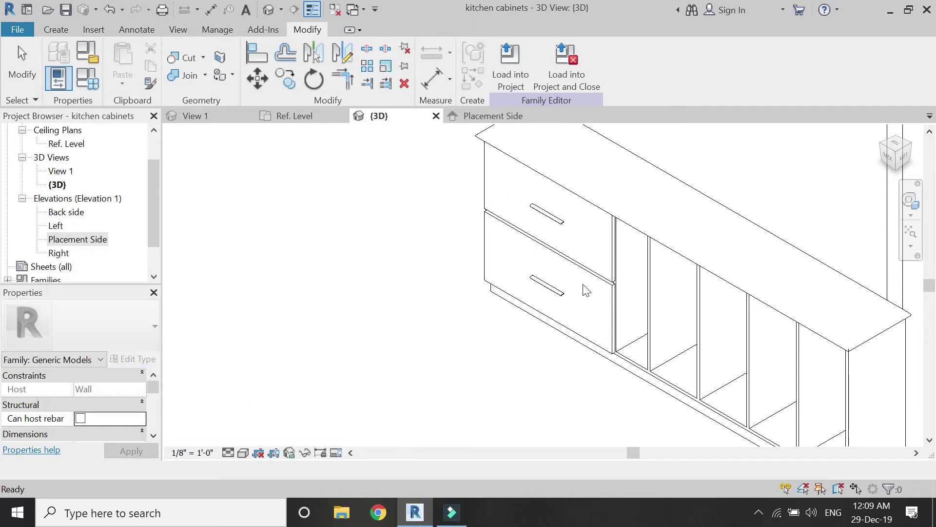
{"action": "scroll", "coordinate": [363, 298], "scroll_direction": "down", "scroll_amount": 2}
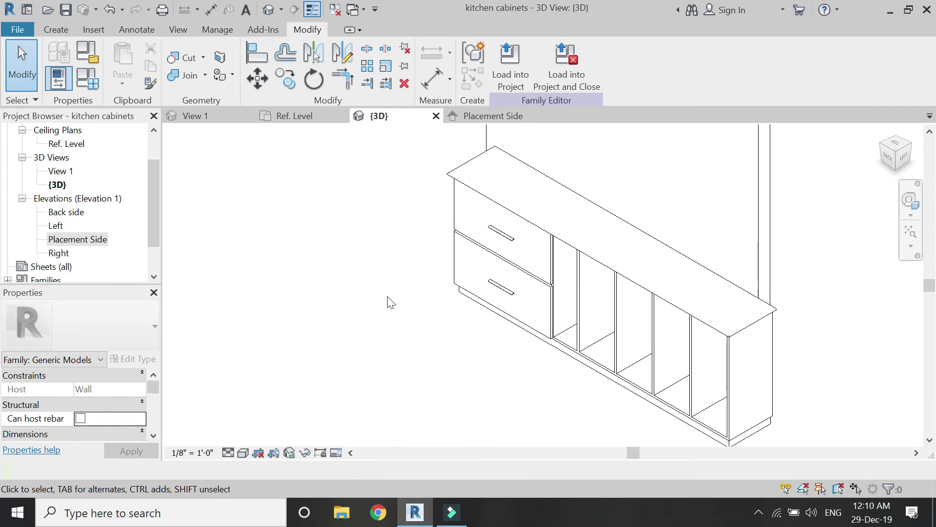
Add a length type parameter named "movement of drawers" under Dimensions and accept the family types.
{"action": "left_click", "coordinate": [58, 78]}
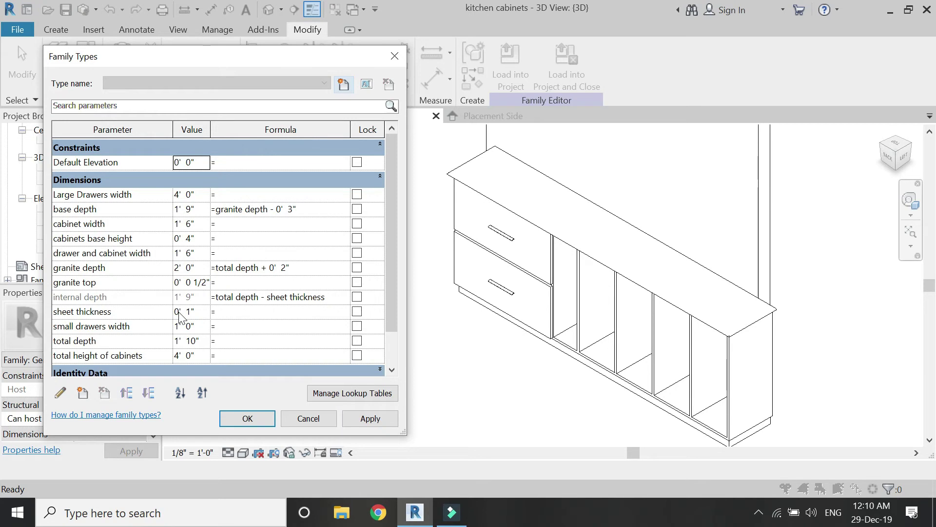
{"action": "scroll", "coordinate": [180, 317], "scroll_direction": "down", "scroll_amount": 1}
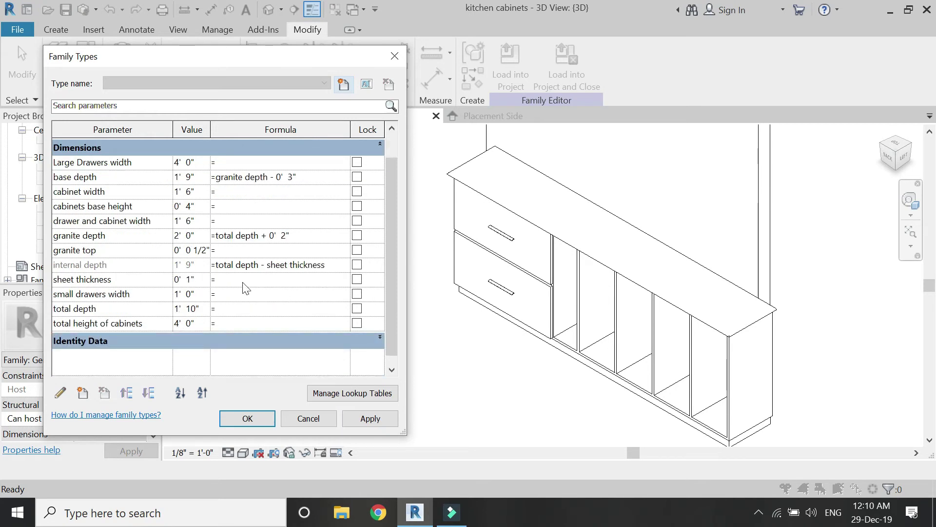
{"action": "left_click", "coordinate": [84, 393]}
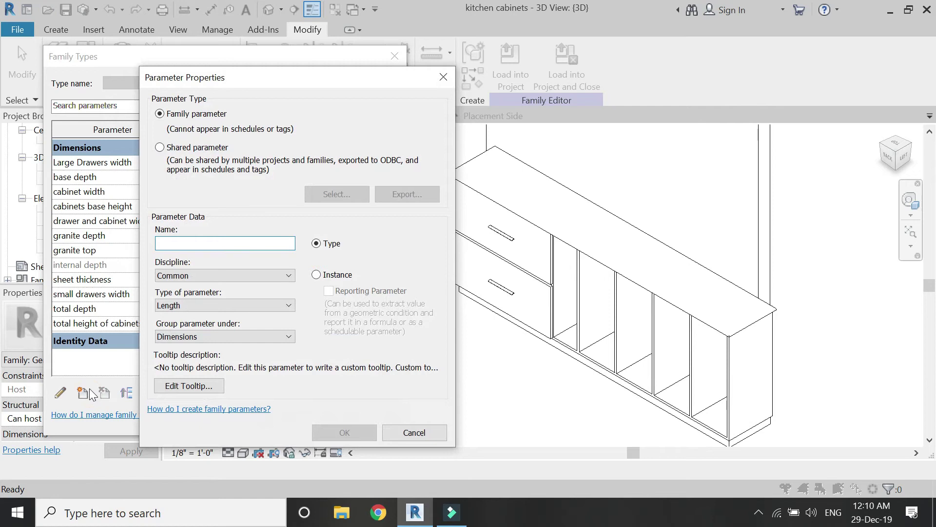
{"action": "type", "text": "mov"}
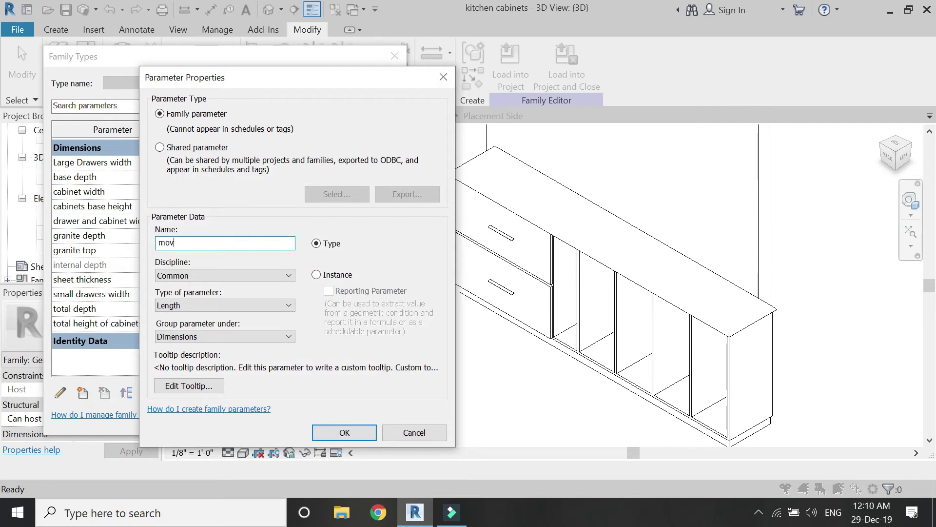
{"action": "type", "text": "ement of drawers"}
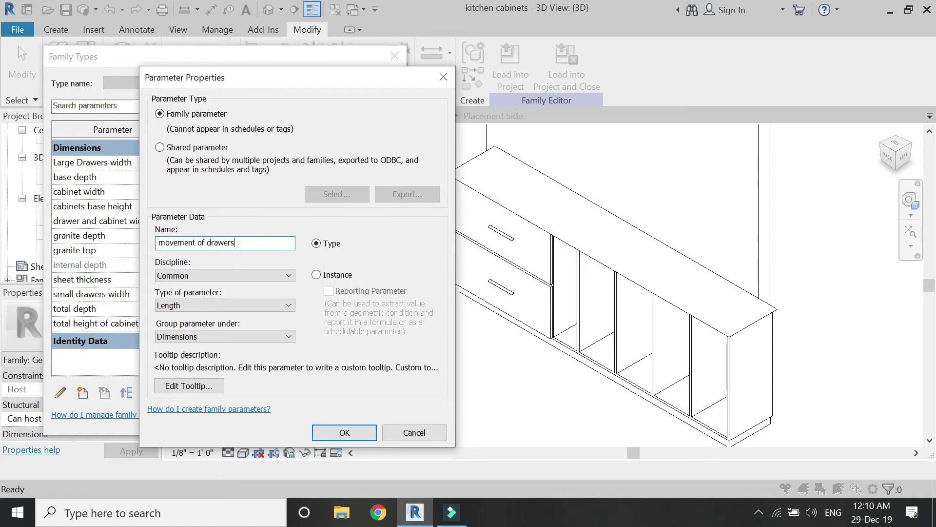
{"action": "left_click", "coordinate": [322, 431]}
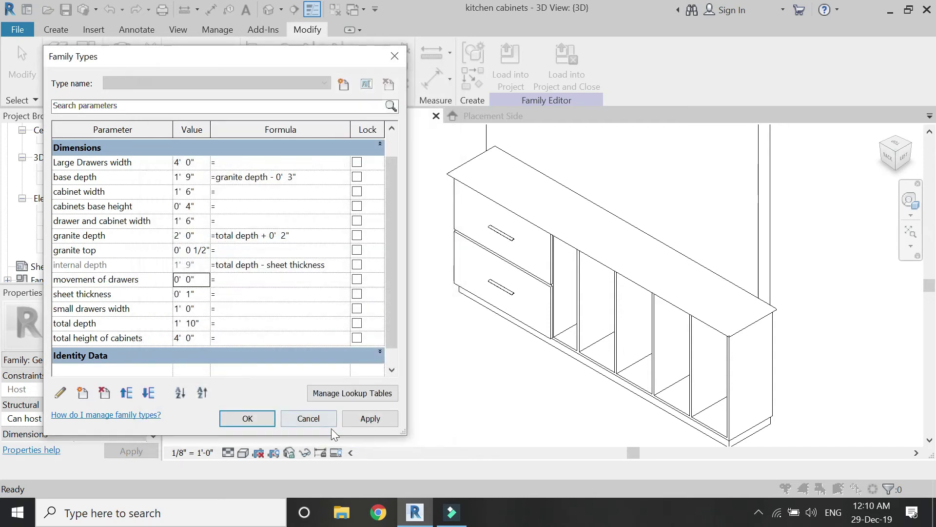
{"action": "left_click", "coordinate": [248, 418]}
{"action": "left_click", "coordinate": [264, 352]}
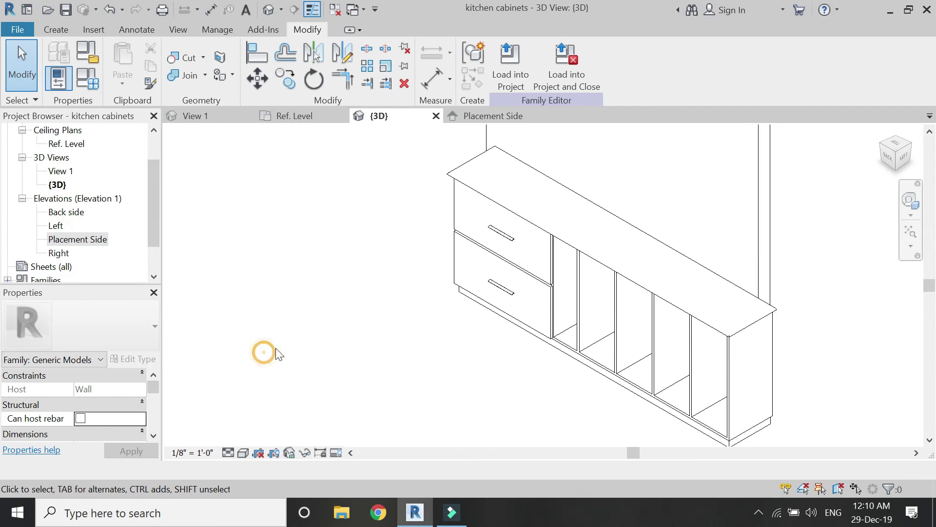
Associate the movement of drawer type parameter of both Drawer Design instances with the family's movement of drawers parameter.
{"action": "left_click", "coordinate": [519, 271]}
{"action": "left_click", "coordinate": [471, 239], "text": "ctrl"}
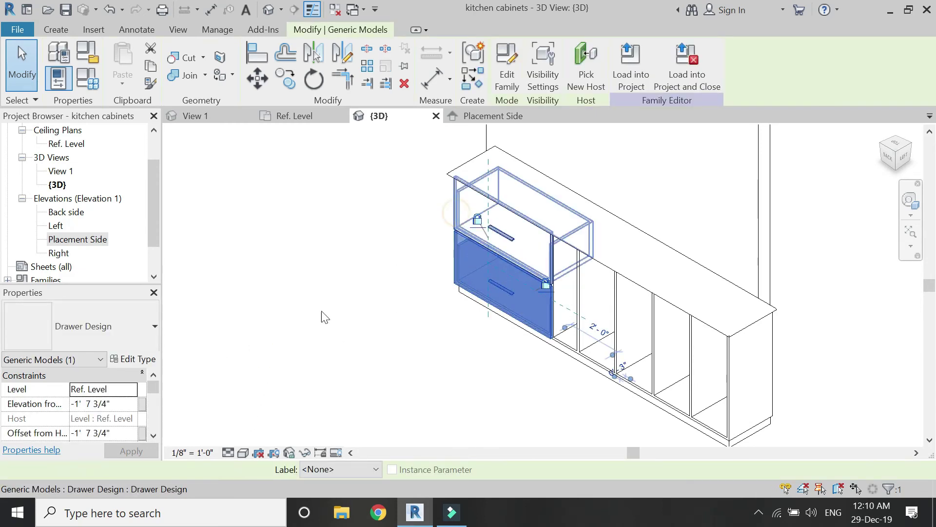
{"action": "left_click", "coordinate": [149, 353]}
{"action": "left_click", "coordinate": [315, 241]}
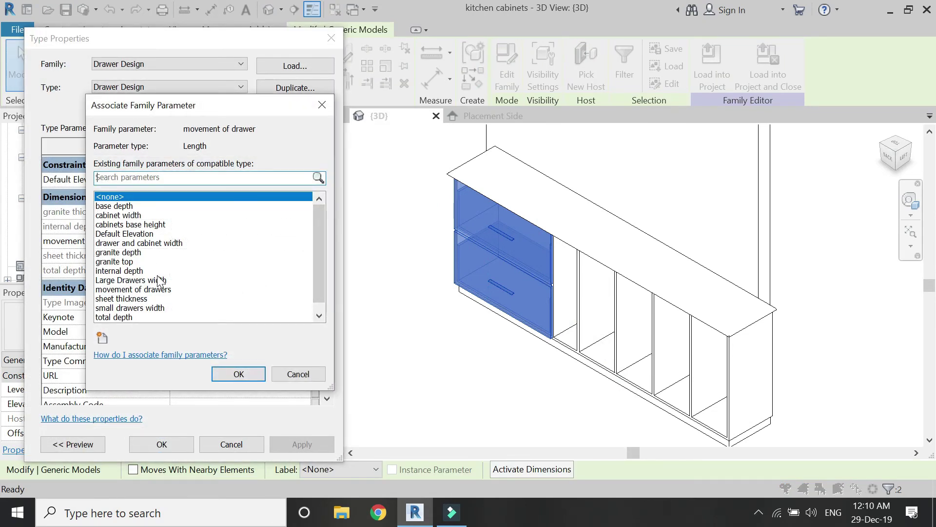
{"action": "left_click", "coordinate": [163, 290]}
{"action": "left_click", "coordinate": [238, 374]}
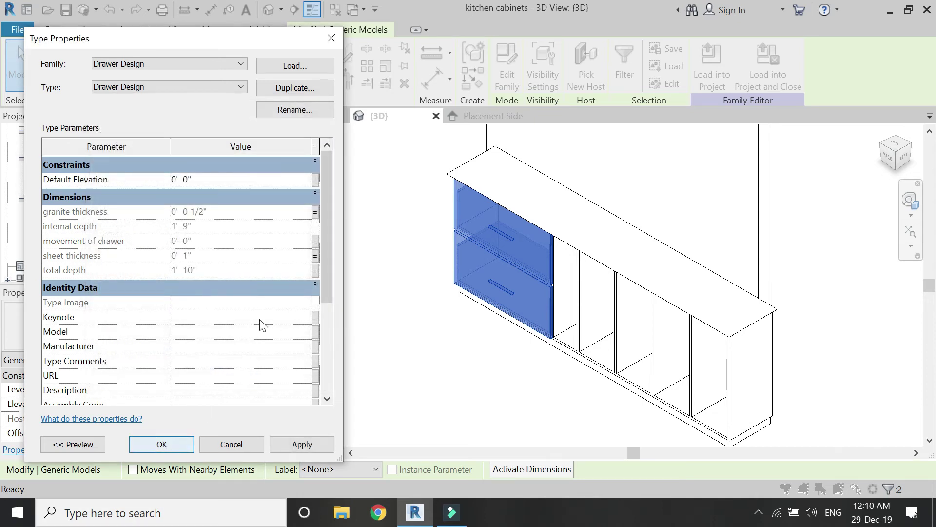
{"action": "left_click", "coordinate": [177, 445]}
{"action": "left_click", "coordinate": [336, 326]}
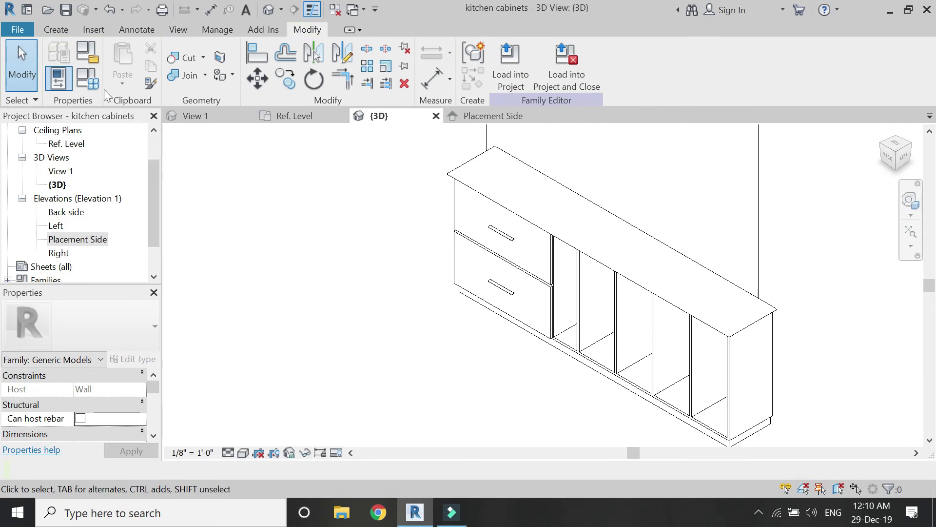
Set the movement of drawers parameter to 6" in the family types and apply it.
{"action": "left_click", "coordinate": [93, 79]}
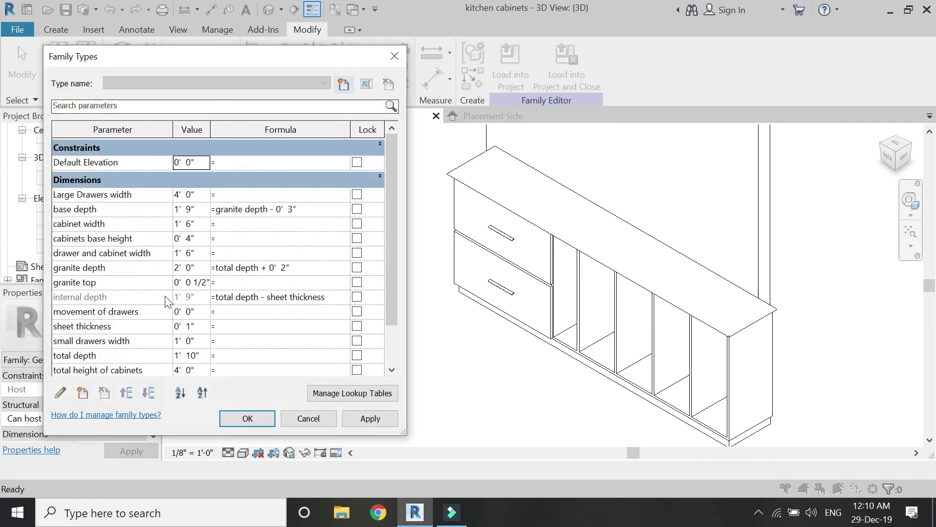
{"action": "left_click", "coordinate": [191, 311]}
{"action": "type", "text": "6"}
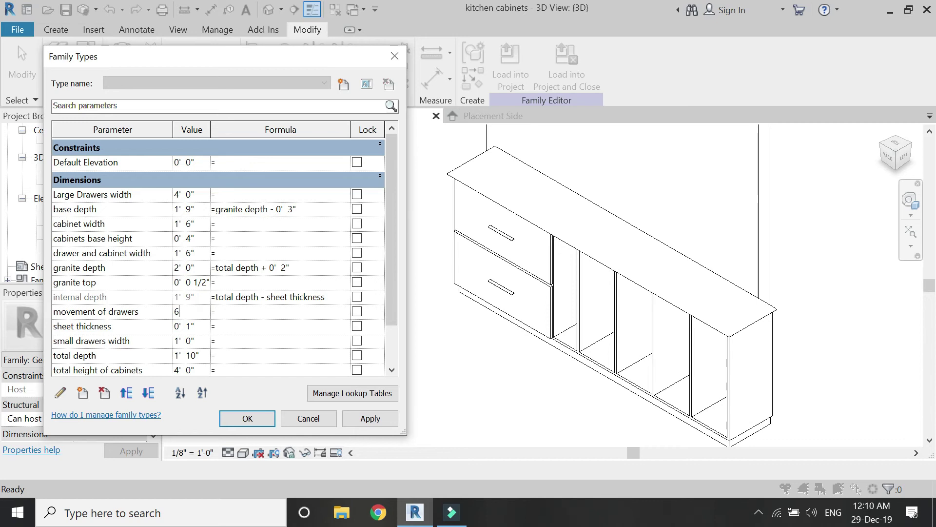
{"action": "left_click", "coordinate": [370, 417]}
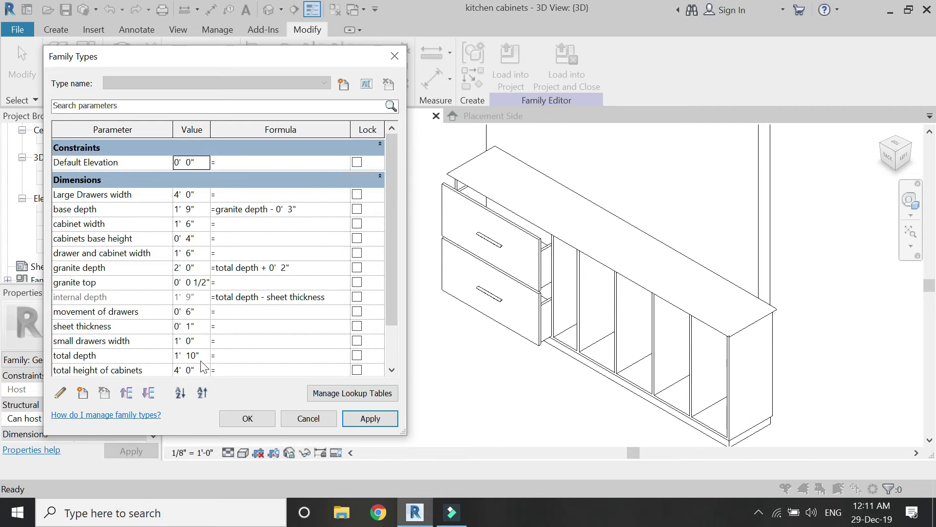
Set the total height of cabinets to 2' 8" and apply it.
{"action": "scroll", "coordinate": [204, 365], "scroll_direction": "down", "scroll_amount": 1}
{"action": "left_click", "coordinate": [205, 335]}
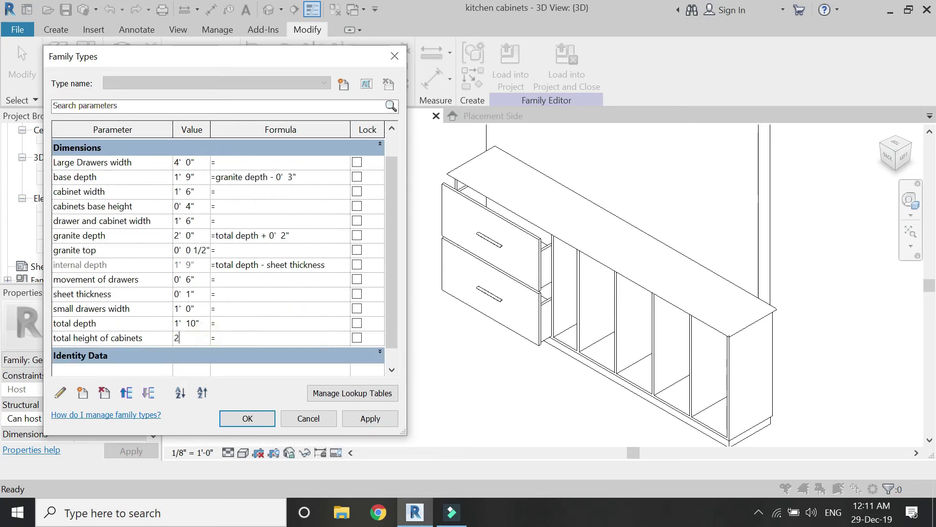
{"action": "type", "text": "2'8\""}
{"action": "key", "text": "Return"}
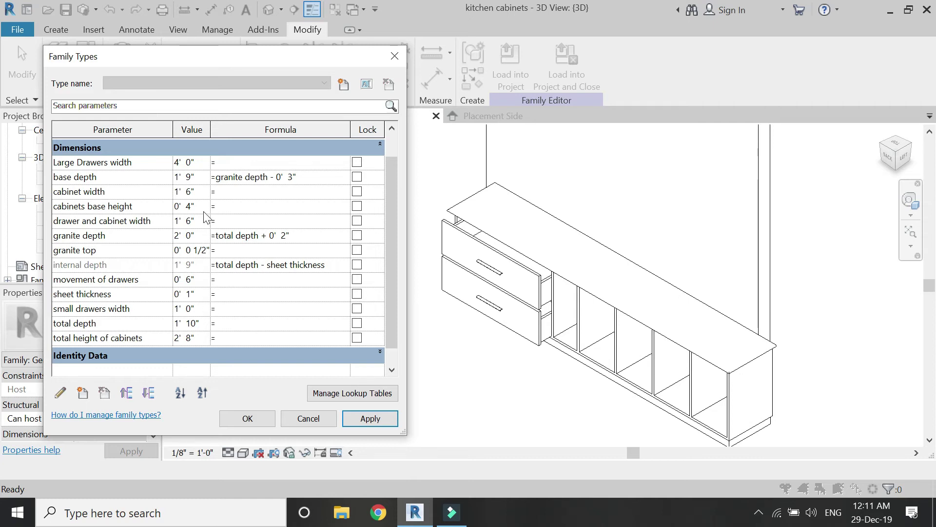
{"action": "key", "text": "Return"}
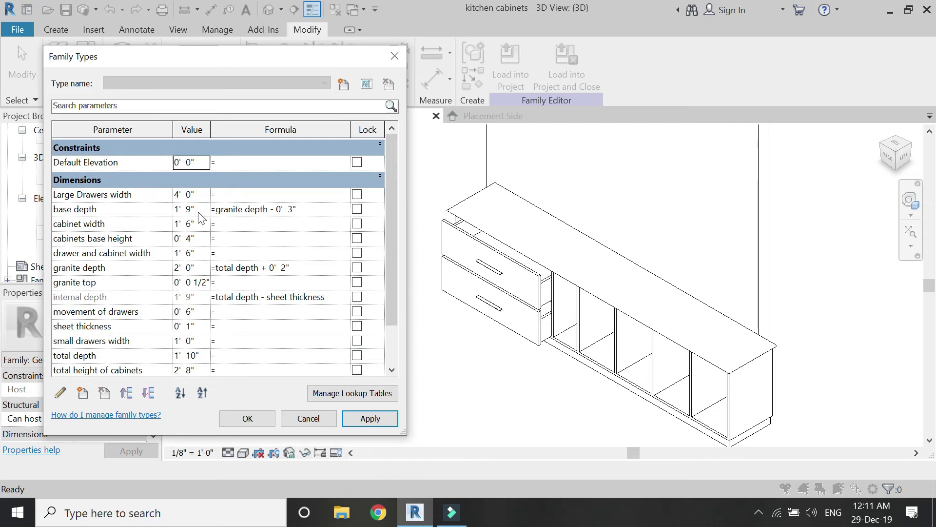
Set the Large Drawers width parameter to 2' 6", apply it and accept the family types.
{"action": "left_click", "coordinate": [198, 198]}
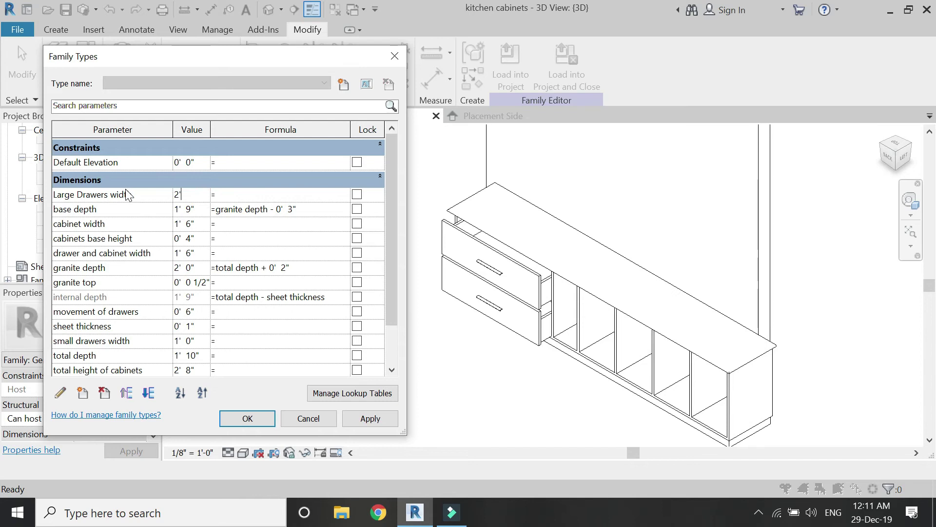
{"action": "left_click", "coordinate": [369, 418]}
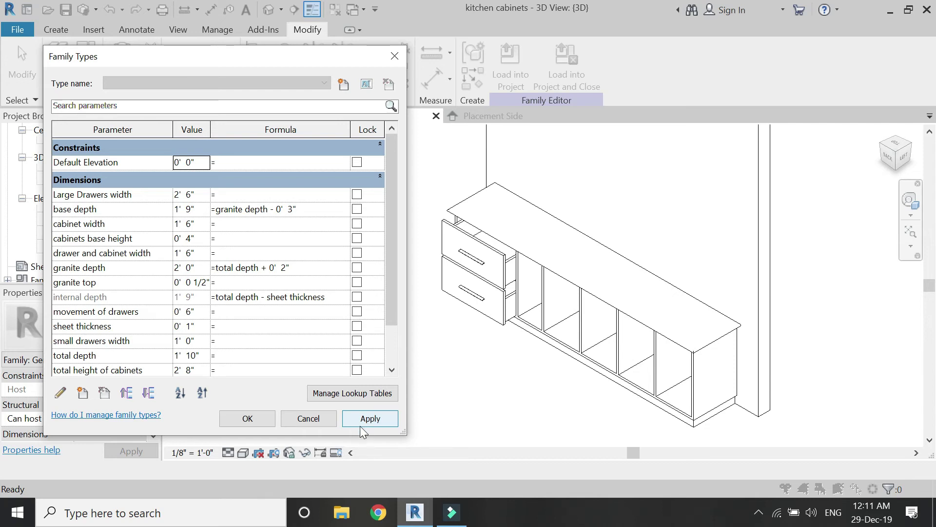
{"action": "left_click", "coordinate": [256, 419]}
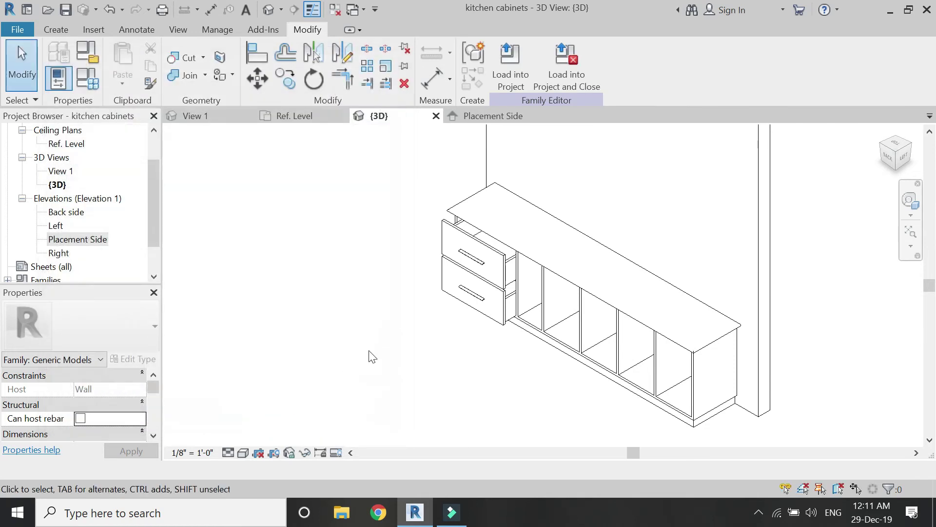
In the Ref. Level plan, place a Drawer Design component over the middle bay, rotated so its handle faces away from the wall.
{"action": "left_click", "coordinate": [295, 118]}
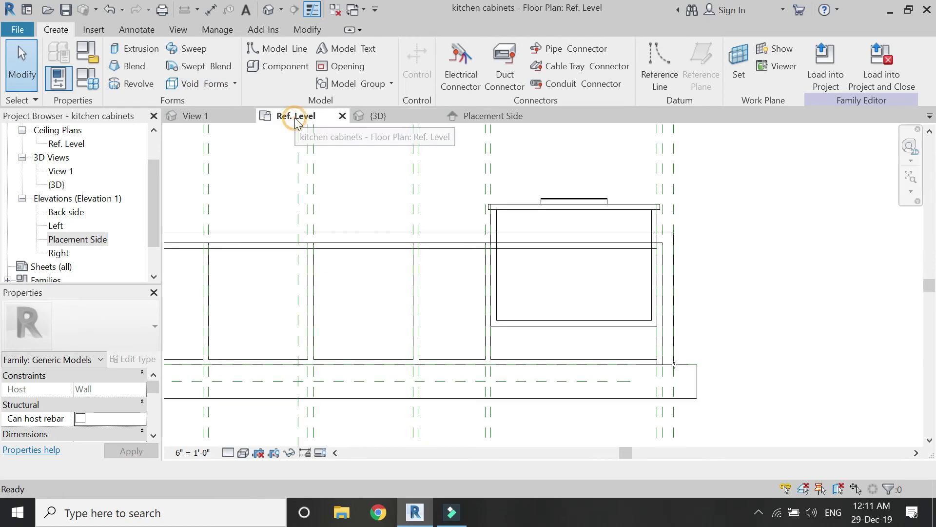
{"action": "scroll", "coordinate": [468, 313], "scroll_direction": "down", "scroll_amount": 2}
{"action": "left_click", "coordinate": [285, 66]}
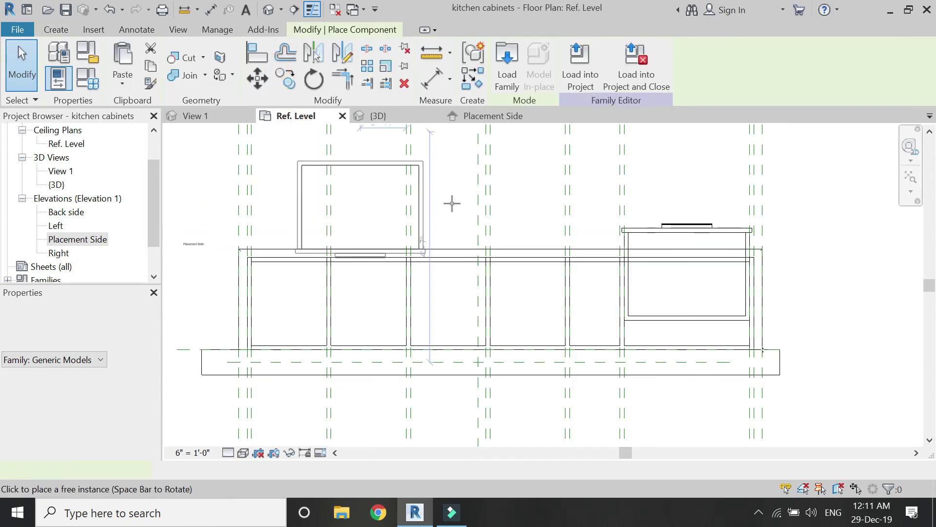
{"action": "key", "text": "space"}
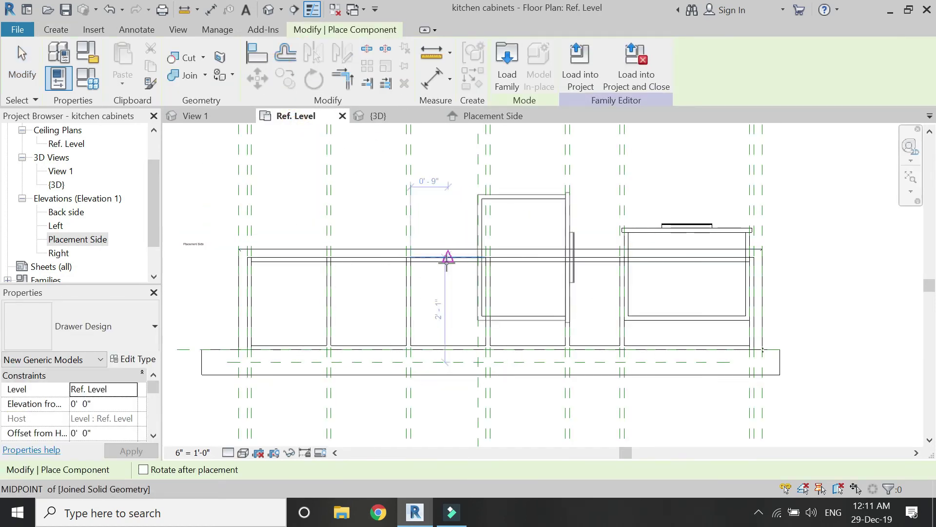
{"action": "key", "text": "space"}
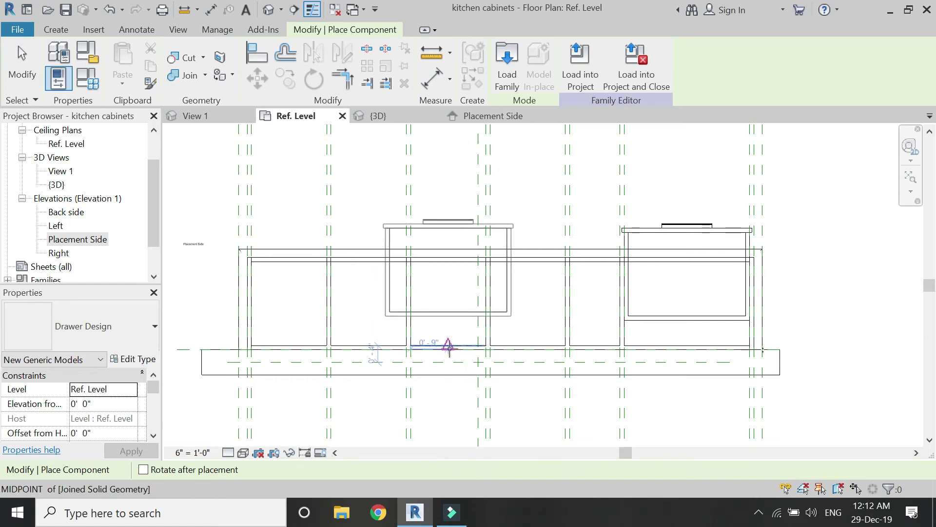
{"action": "scroll", "coordinate": [450, 352], "scroll_direction": "up", "scroll_amount": 3}
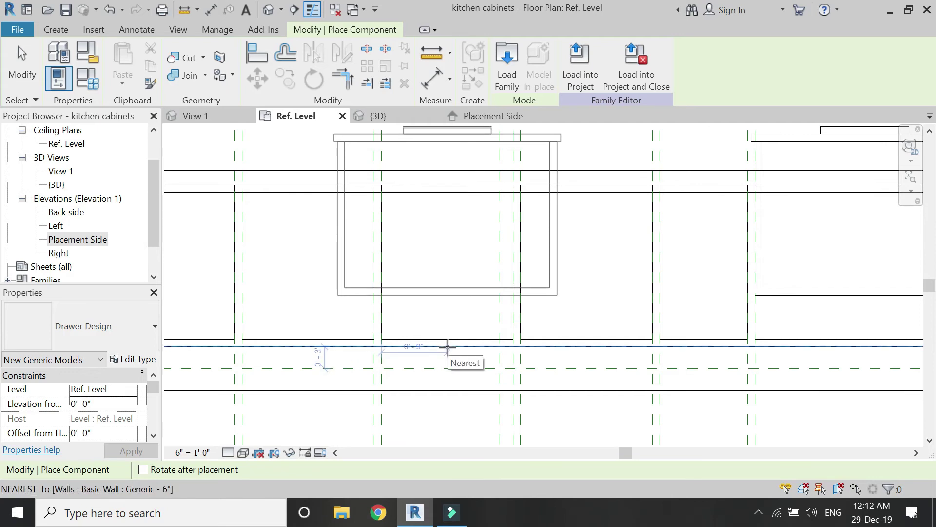
{"action": "scroll", "coordinate": [441, 326], "scroll_direction": "down", "scroll_amount": 4}
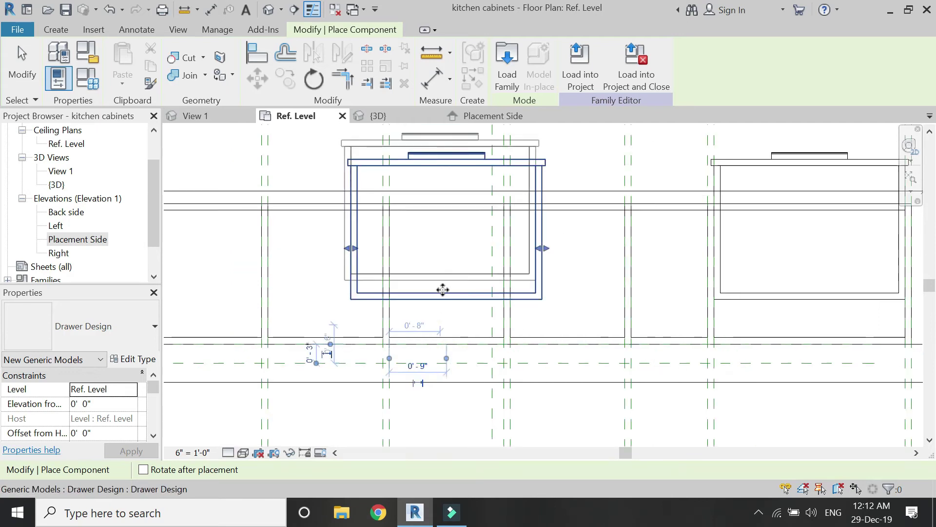
{"action": "left_click", "coordinate": [459, 211]}
{"action": "key", "text": "Escape"}
{"action": "key", "text": "Escape"}
Associate the new middle drawer's width with the drawer and cabinet width parameter.
{"action": "left_click", "coordinate": [460, 210]}
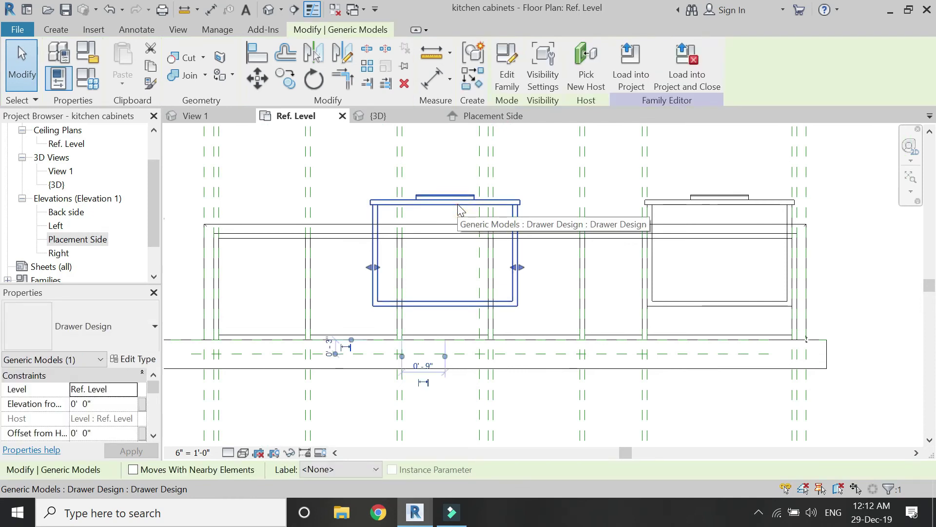
{"action": "scroll", "coordinate": [131, 404], "scroll_direction": "down", "scroll_amount": 3}
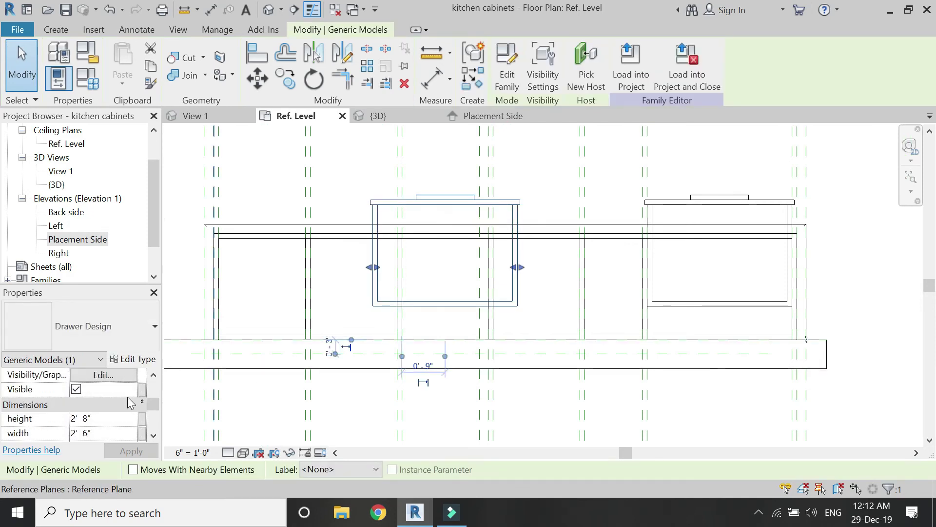
{"action": "scroll", "coordinate": [130, 403], "scroll_direction": "down", "scroll_amount": 2}
{"action": "left_click", "coordinate": [143, 405]}
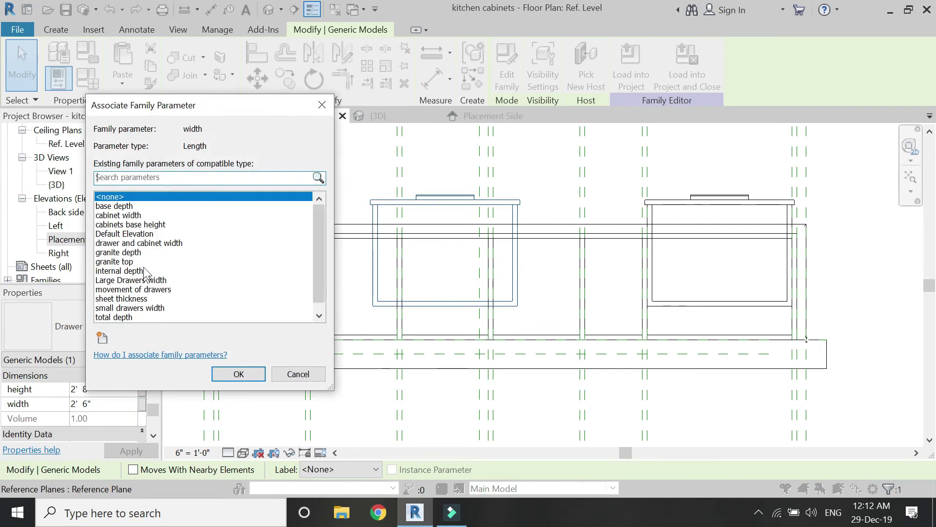
{"action": "left_click", "coordinate": [147, 243]}
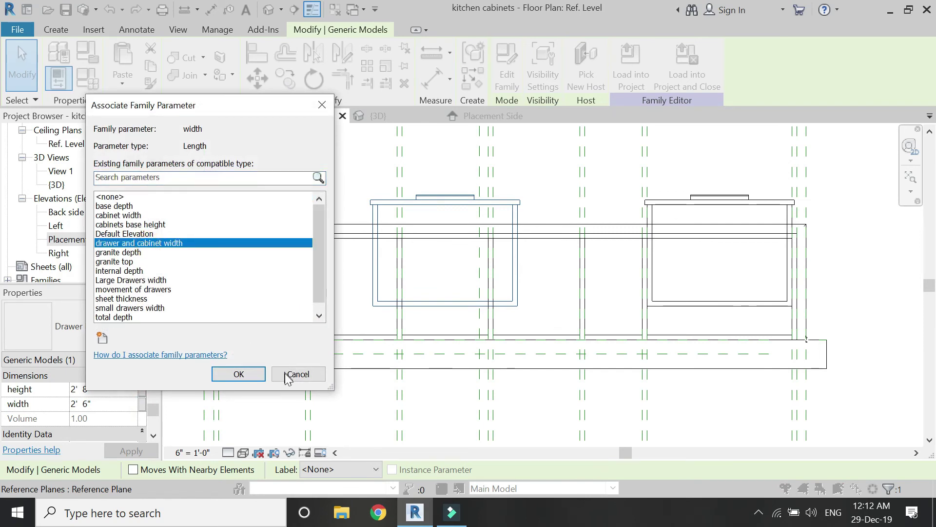
{"action": "left_click", "coordinate": [256, 372]}
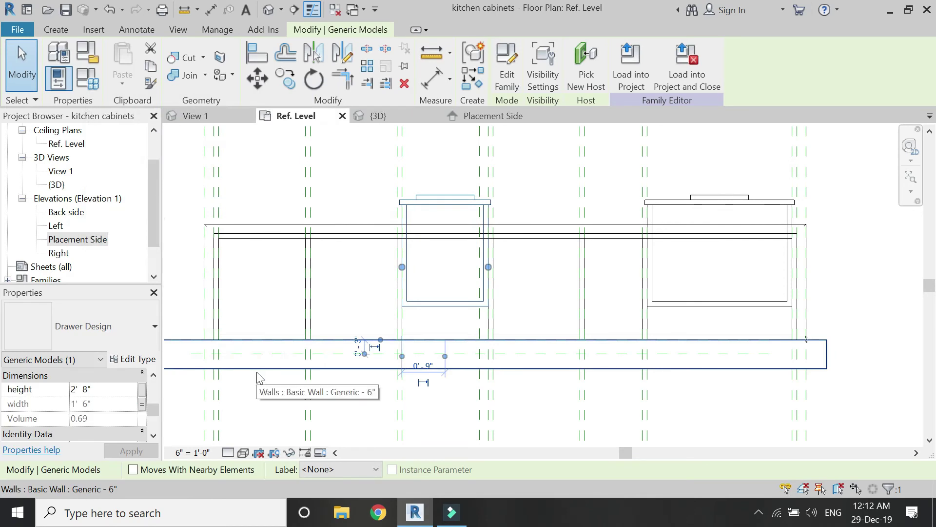
Align the middle drawer's left side with the reference plane of the adjacent partition and lock the alignment.
{"action": "scroll", "coordinate": [435, 236], "scroll_direction": "up", "scroll_amount": 2}
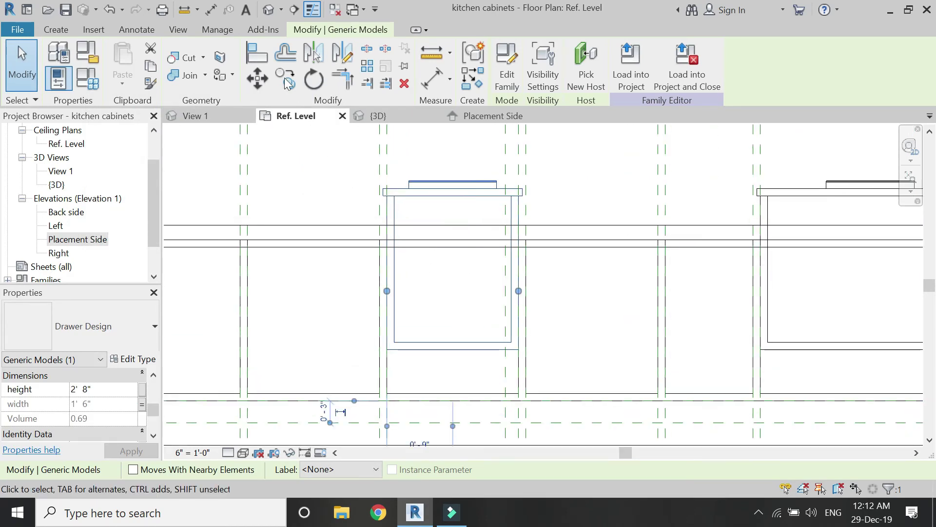
{"action": "left_click", "coordinate": [263, 59]}
{"action": "scroll", "coordinate": [378, 291], "scroll_direction": "up", "scroll_amount": 2}
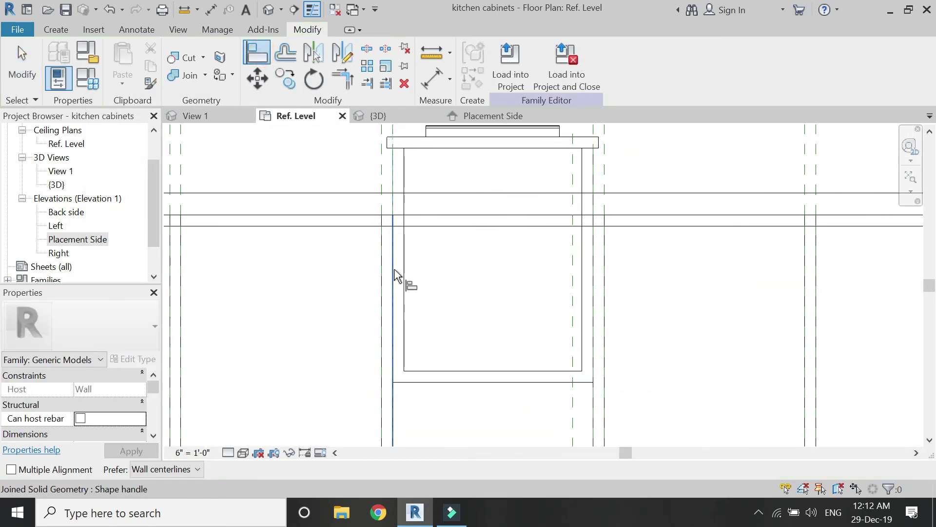
{"action": "key", "text": "Tab"}
{"action": "left_click", "coordinate": [395, 274]}
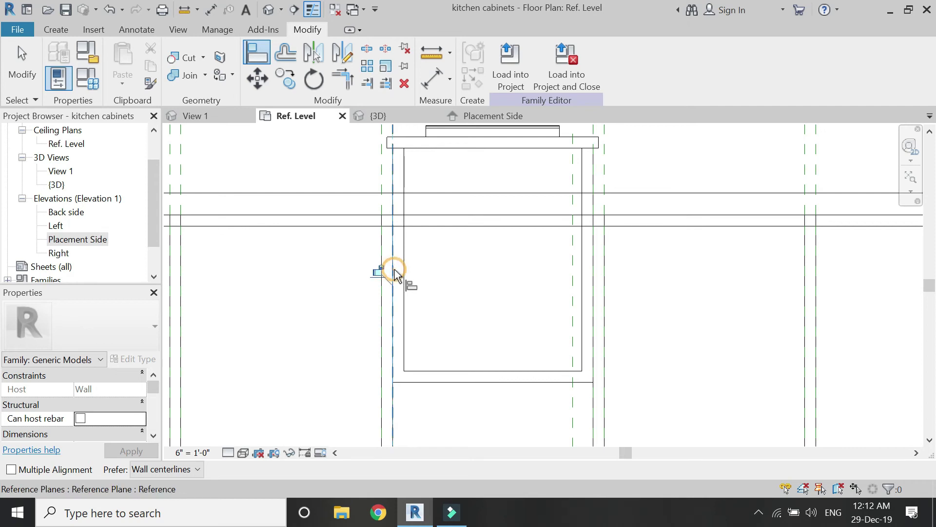
{"action": "scroll", "coordinate": [411, 244], "scroll_direction": "down", "scroll_amount": 2}
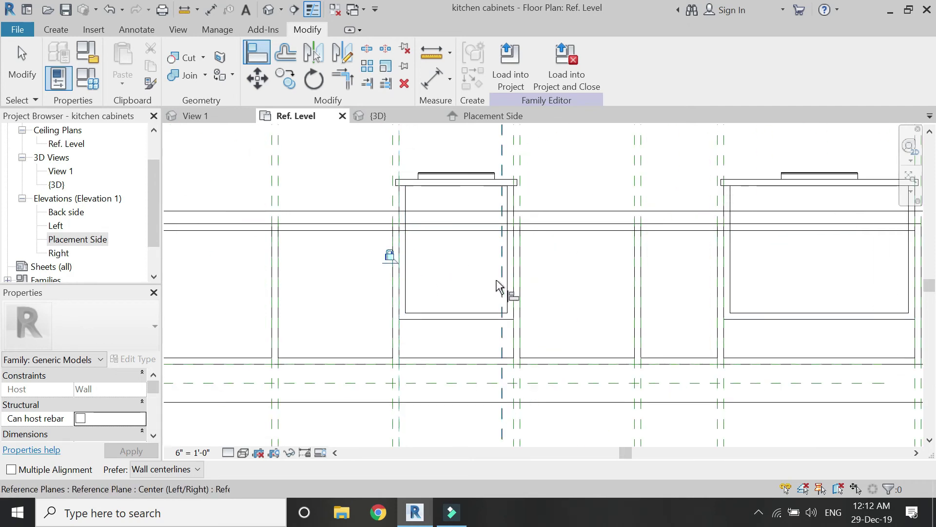
Finish aligning, select the middle drawer and show it in the Placement Side elevation.
{"action": "key", "text": "Escape"}
{"action": "key", "text": "Escape"}
{"action": "scroll", "coordinate": [495, 288], "scroll_direction": "up", "scroll_amount": 2}
{"action": "scroll", "coordinate": [449, 305], "scroll_direction": "down", "scroll_amount": 2}
{"action": "left_click", "coordinate": [434, 205]}
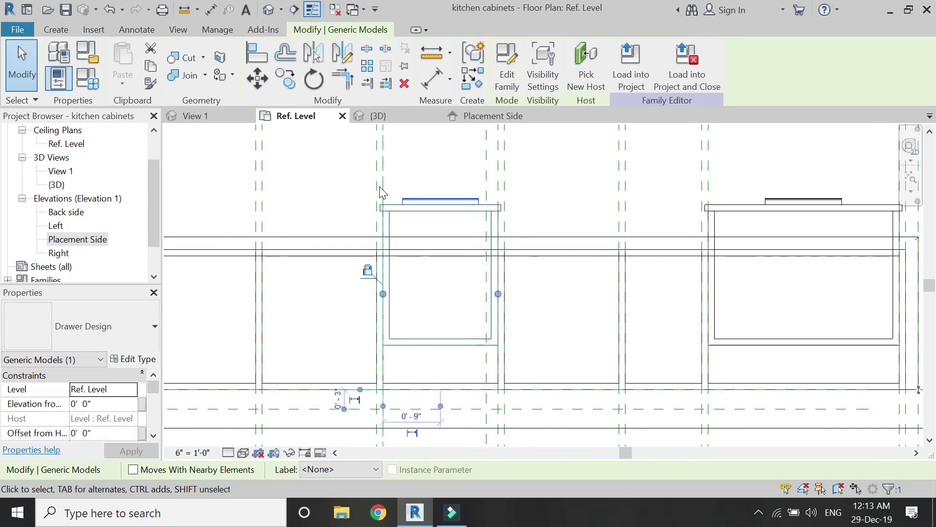
{"action": "left_click", "coordinate": [477, 122]}
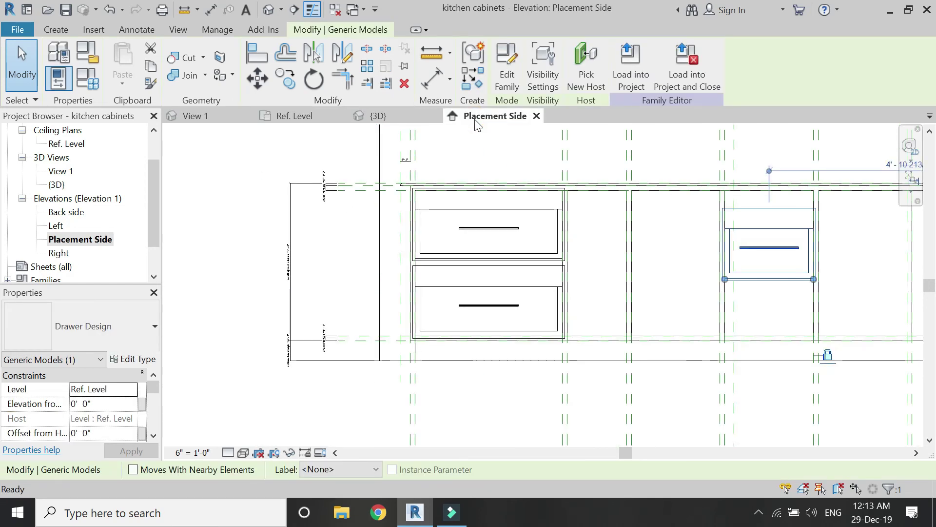
{"action": "scroll", "coordinate": [488, 268], "scroll_direction": "up", "scroll_amount": 1}
Add a length type parameter named "height of small drawer" under Dimensions in the family types.
{"action": "left_click", "coordinate": [88, 52]}
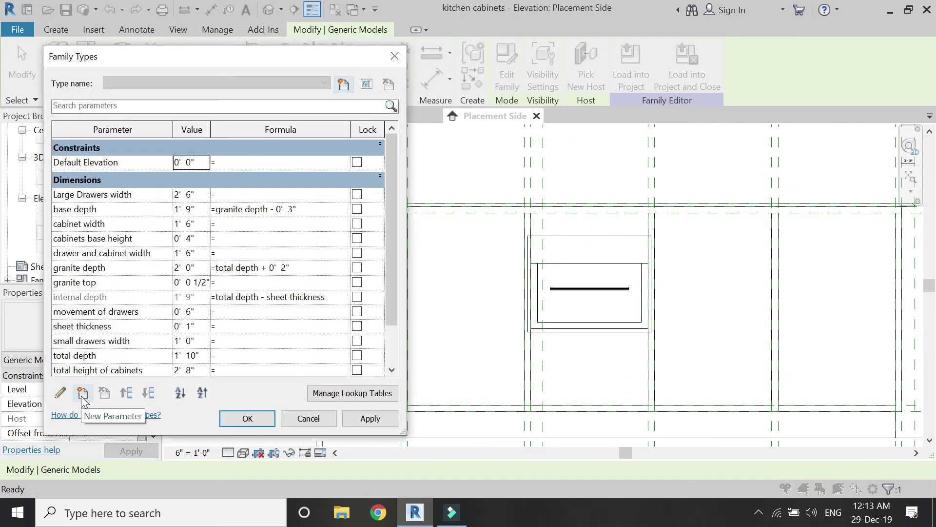
{"action": "left_click", "coordinate": [83, 393]}
{"action": "type", "text": "height of small drawer"}
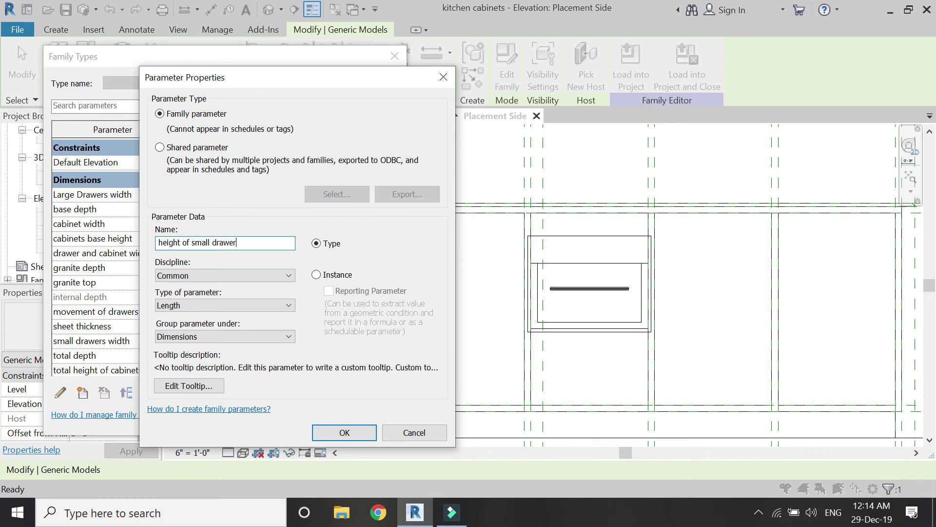
{"action": "left_click", "coordinate": [359, 432]}
Give the height of small drawer parameter the formula "total height of cabinets / 2" and accept the family types.
{"action": "left_click", "coordinate": [229, 296]}
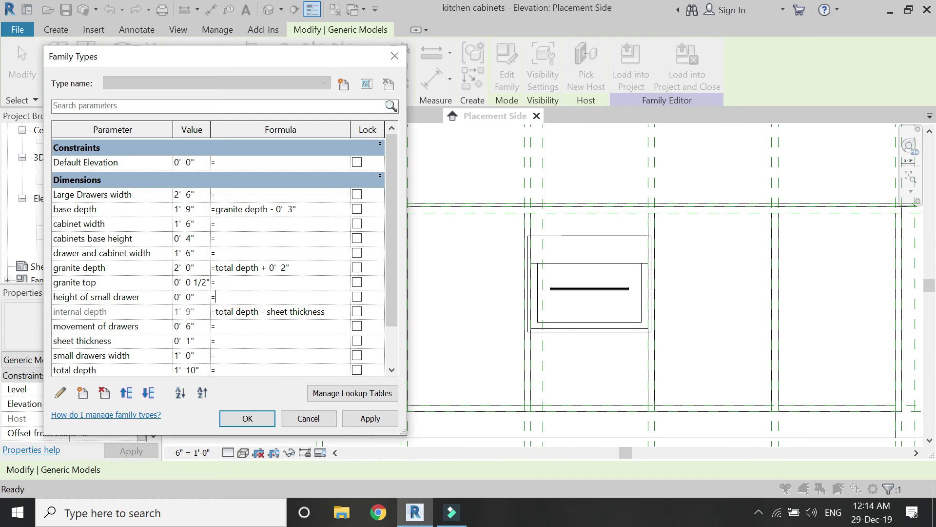
{"action": "scroll", "coordinate": [141, 371], "scroll_direction": "down", "scroll_amount": 3}
{"action": "left_click", "coordinate": [156, 336]}
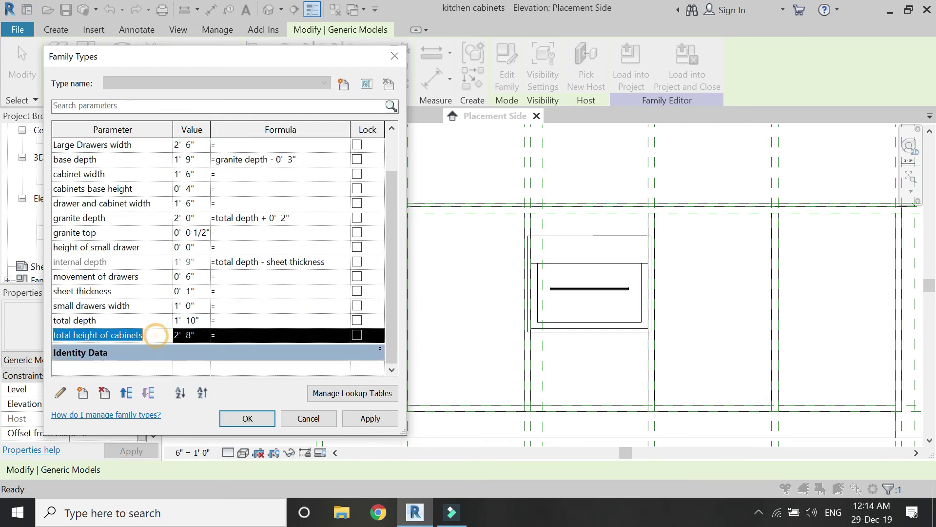
{"action": "scroll", "coordinate": [193, 289], "scroll_direction": "up", "scroll_amount": 3}
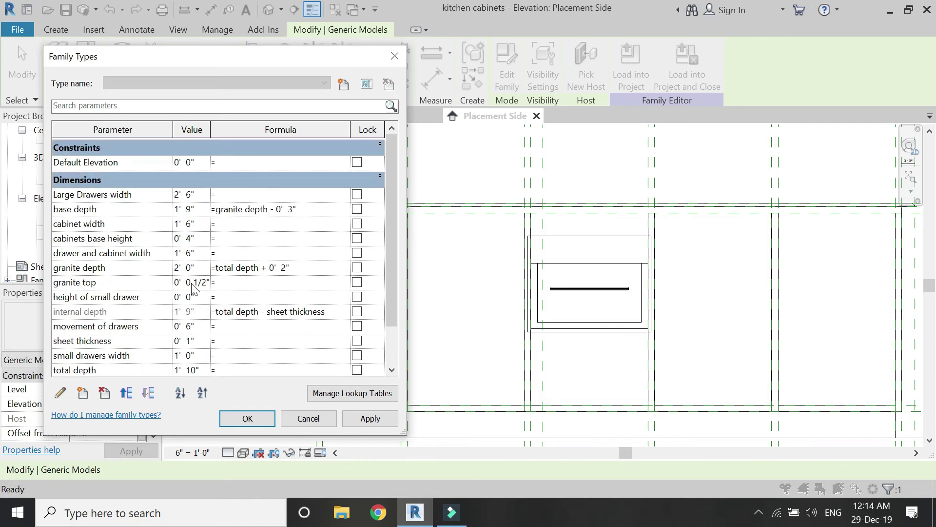
{"action": "left_click", "coordinate": [218, 297]}
{"action": "type", "text": "total height of cabinets"}
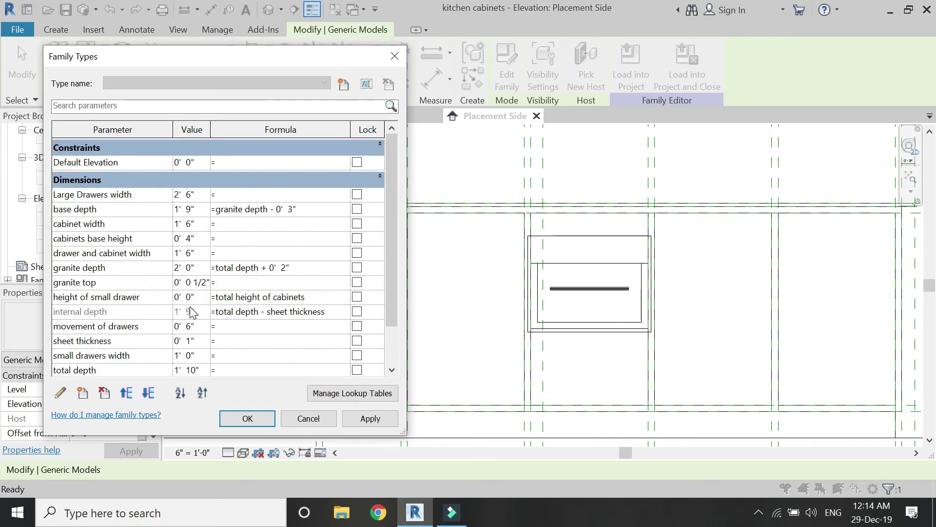
{"action": "type", "text": "/ 2"}
{"action": "key", "text": "Tab"}
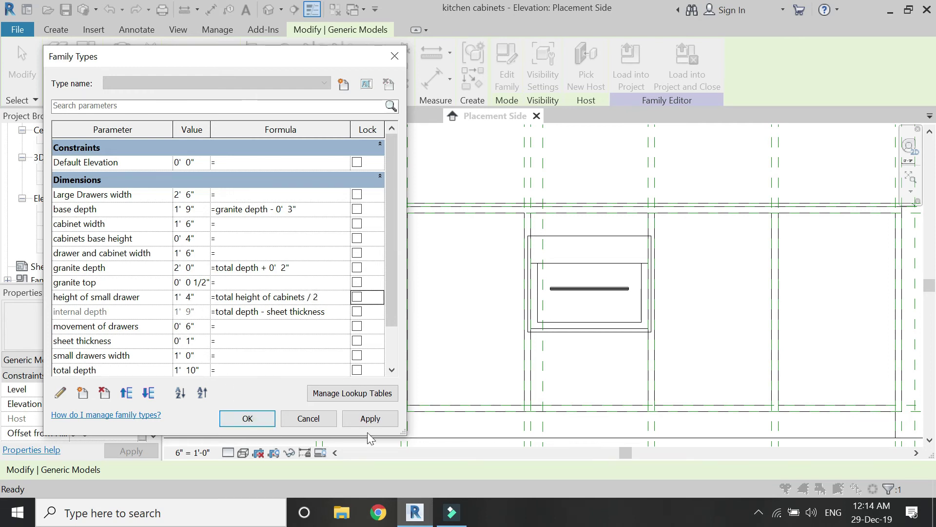
{"action": "left_click", "coordinate": [263, 417]}
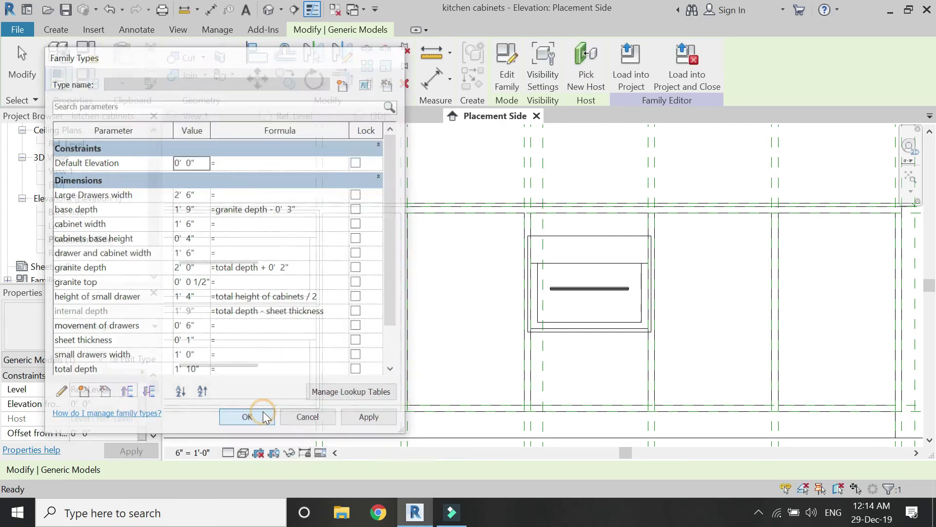
Associate the middle drawer's height with the height of small drawer parameter and leave the drawer selected.
{"action": "left_click", "coordinate": [575, 262]}
{"action": "scroll", "coordinate": [93, 424], "scroll_direction": "down", "scroll_amount": 4}
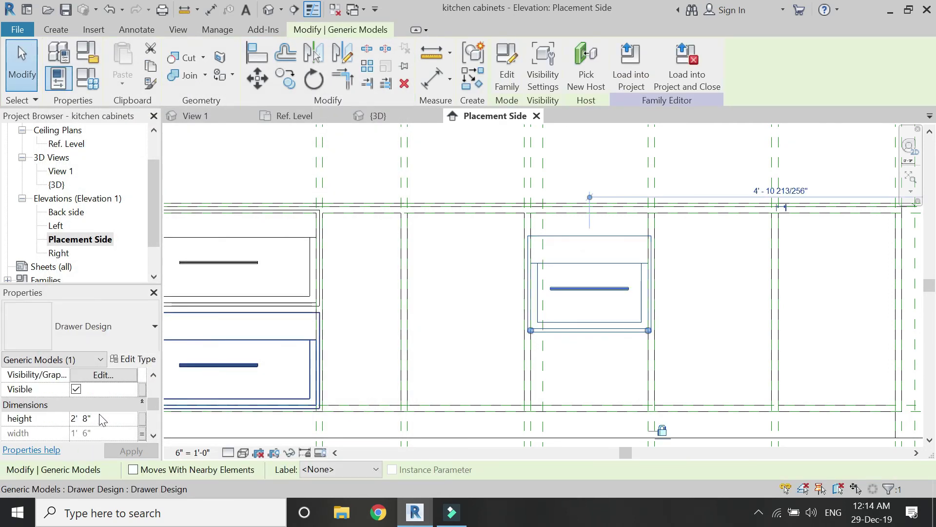
{"action": "left_click", "coordinate": [142, 417]}
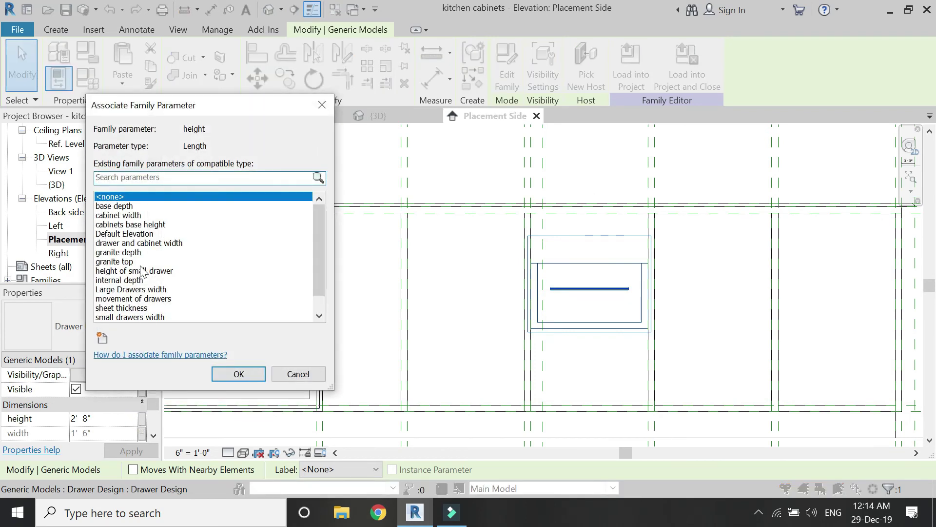
{"action": "left_click", "coordinate": [156, 271]}
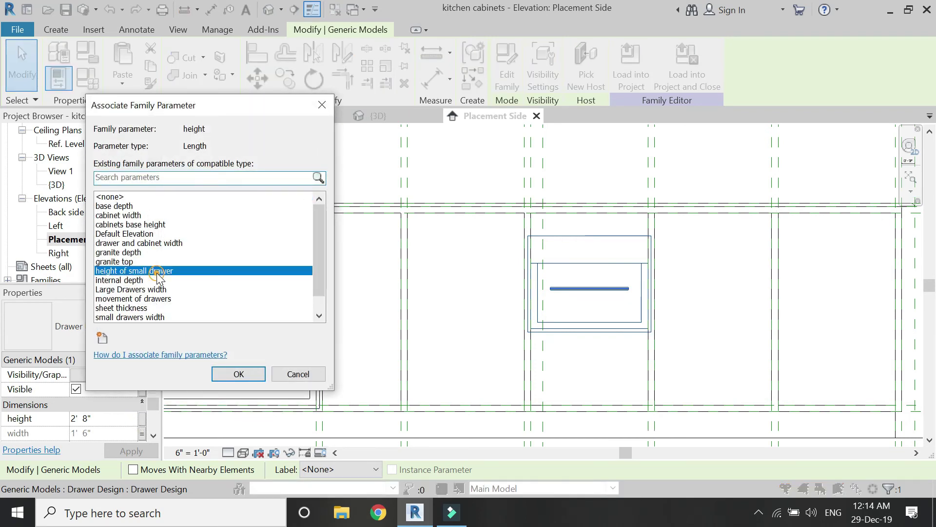
{"action": "left_click", "coordinate": [238, 374]}
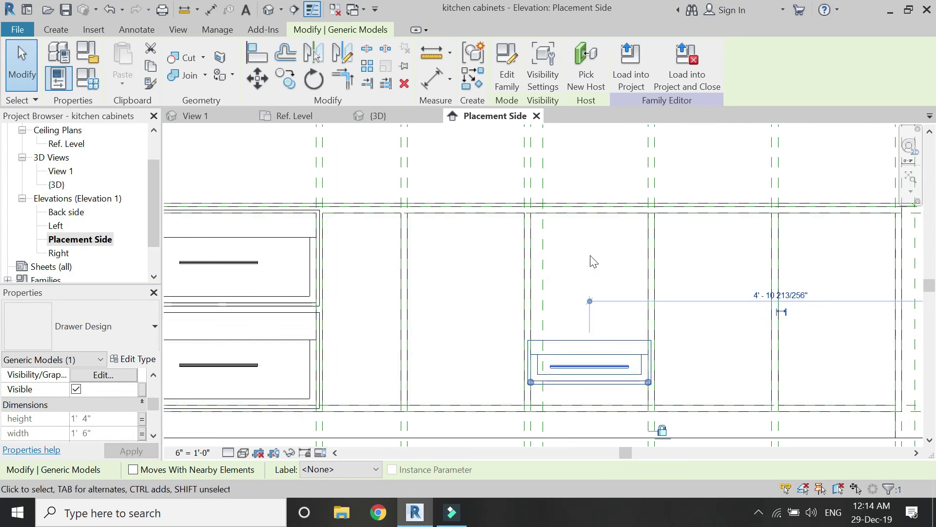
{"action": "key", "text": "Escape"}
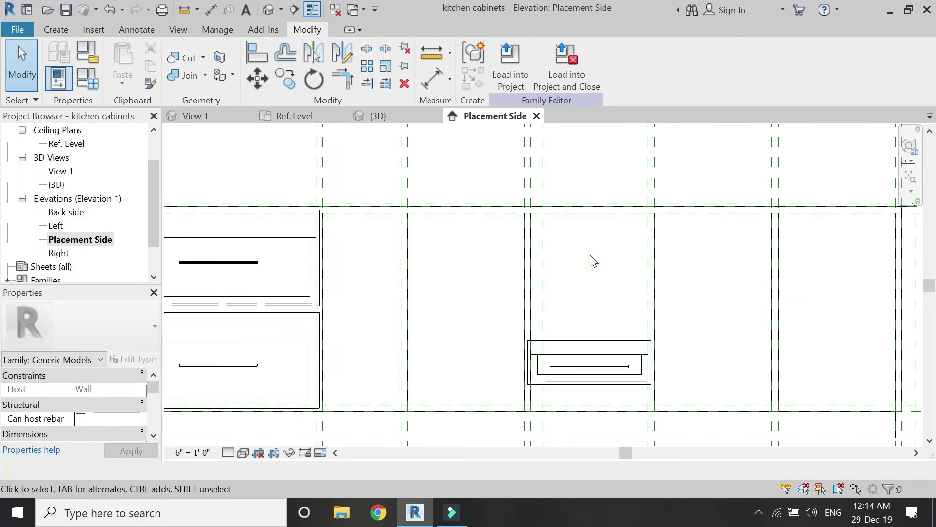
{"action": "left_click", "coordinate": [583, 348]}
{"action": "key", "text": "m"}
{"action": "key", "text": "v"}
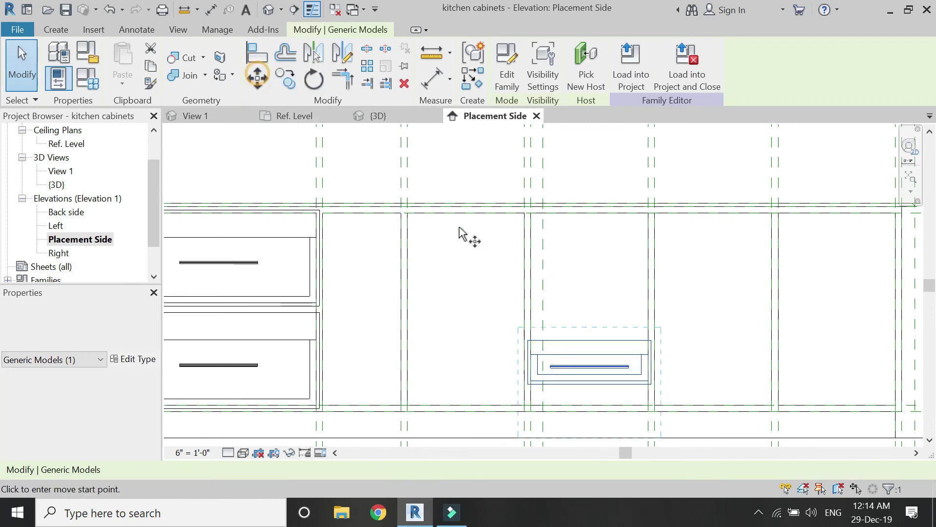
{"action": "scroll", "coordinate": [517, 324], "scroll_direction": "up", "scroll_amount": 2}
{"action": "left_click", "coordinate": [533, 351]}
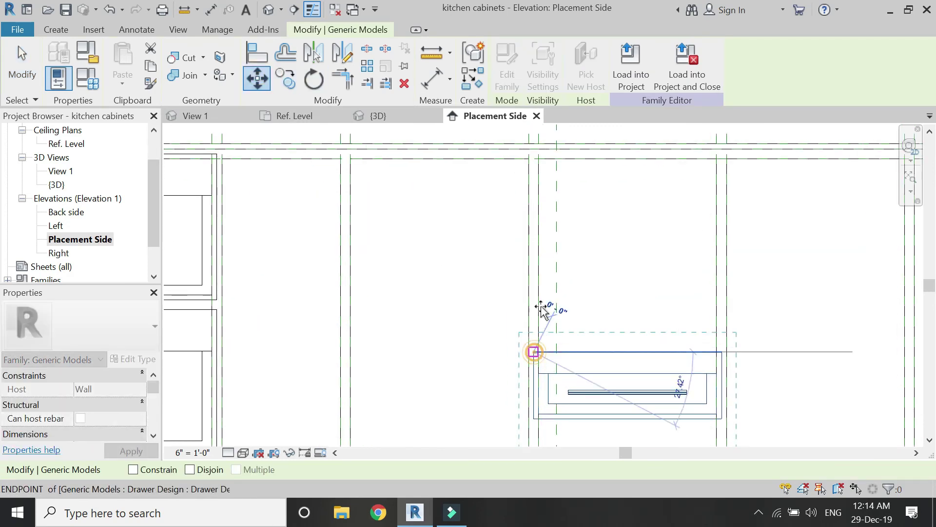
{"action": "scroll", "coordinate": [541, 152], "scroll_direction": "up", "scroll_amount": 3}
{"action": "scroll", "coordinate": [530, 195], "scroll_direction": "down", "scroll_amount": 4}
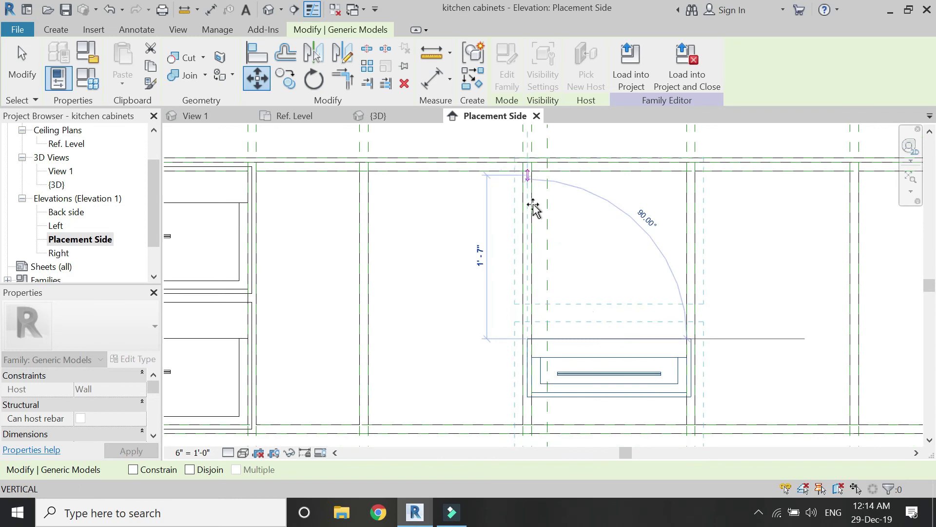
{"action": "key", "text": "Escape"}
Move the middle drawer straight up within its bay until its front sits just beneath the granite top.
{"action": "scroll", "coordinate": [527, 327], "scroll_direction": "up", "scroll_amount": 2}
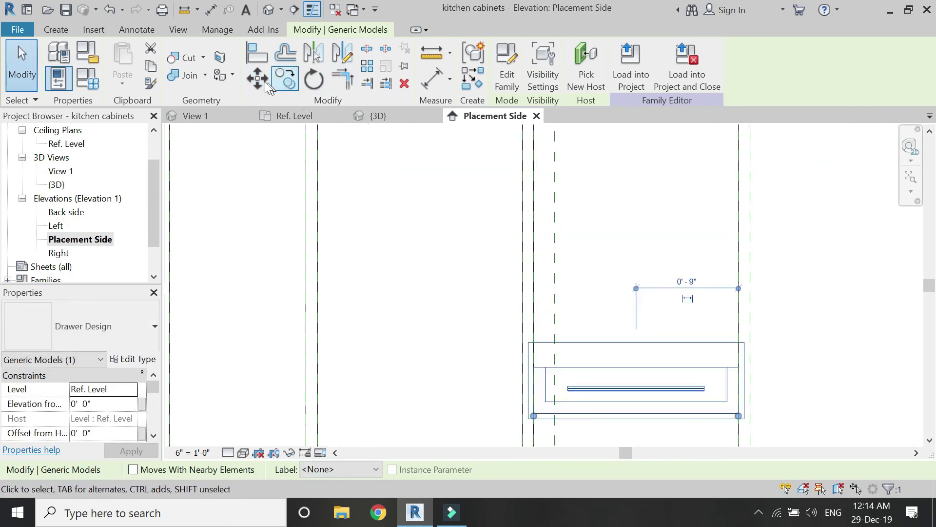
{"action": "key", "text": "m"}
{"action": "key", "text": "v"}
{"action": "left_click", "coordinate": [533, 331]}
{"action": "scroll", "coordinate": [532, 337], "scroll_direction": "down", "scroll_amount": 2}
{"action": "scroll", "coordinate": [525, 239], "scroll_direction": "up", "scroll_amount": 5}
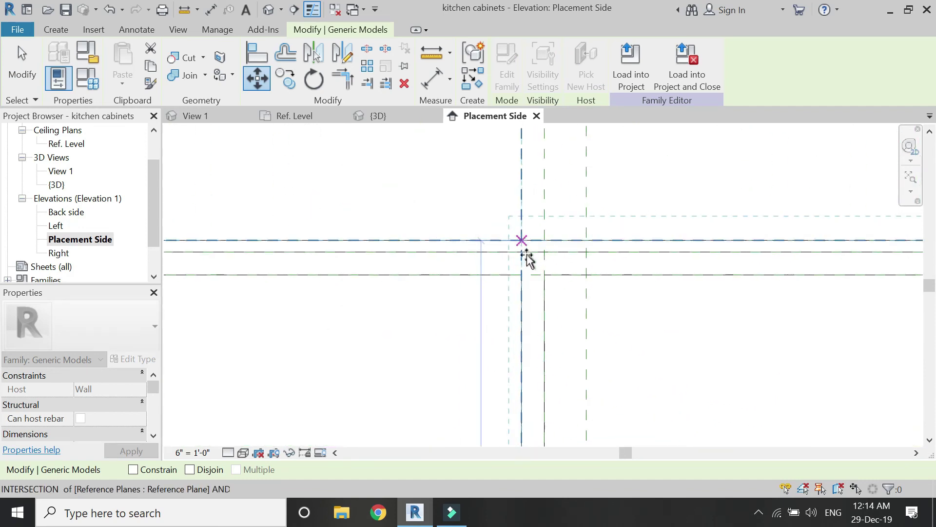
{"action": "left_click", "coordinate": [526, 254]}
{"action": "scroll", "coordinate": [518, 234], "scroll_direction": "down", "scroll_amount": 3}
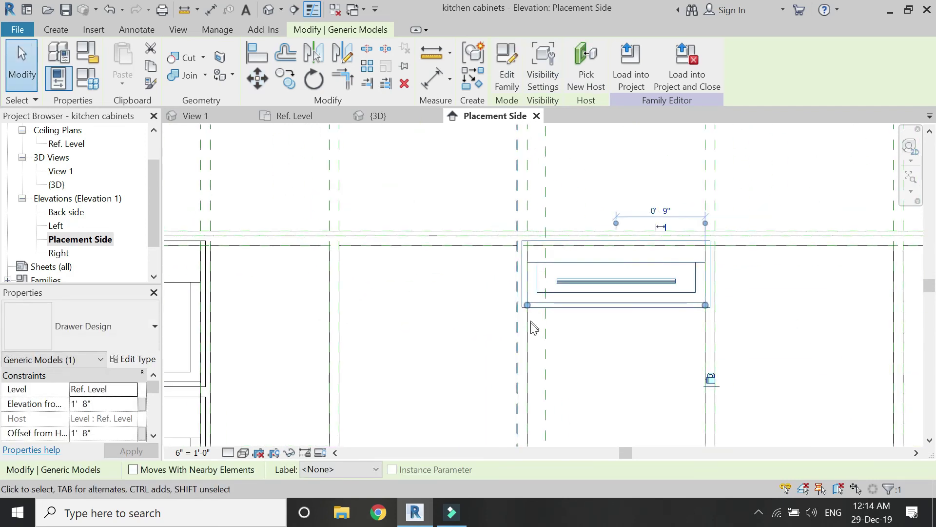
Align the middle drawer's top with the reference plane at the underside of the cabinet top, lock it, and show the 3D view.
{"action": "scroll", "coordinate": [518, 261], "scroll_direction": "up", "scroll_amount": 2}
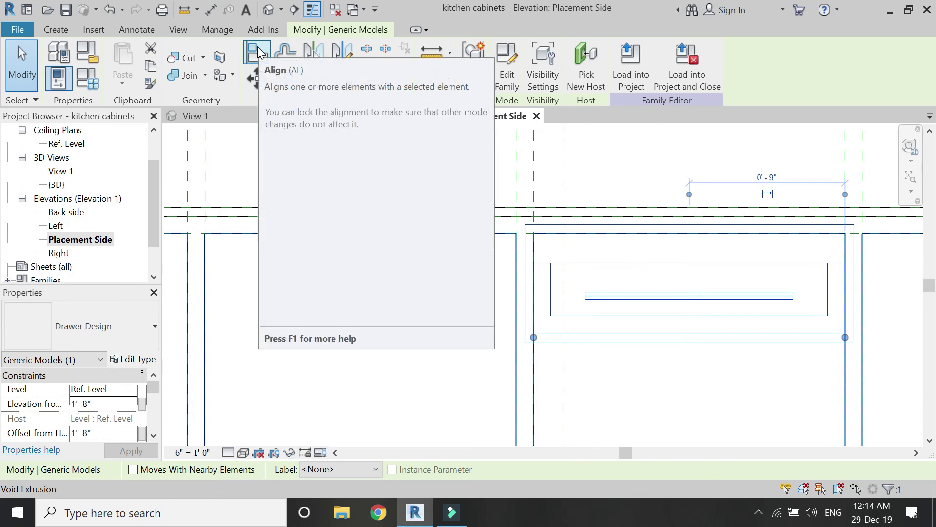
{"action": "left_click", "coordinate": [258, 52]}
{"action": "scroll", "coordinate": [594, 240], "scroll_direction": "up", "scroll_amount": 2}
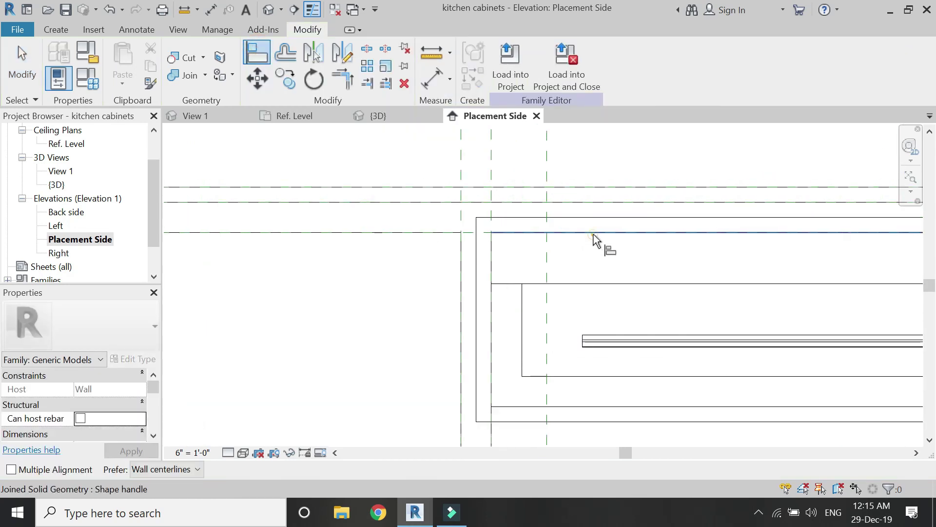
{"action": "left_click", "coordinate": [604, 244]}
{"action": "left_click", "coordinate": [593, 242]}
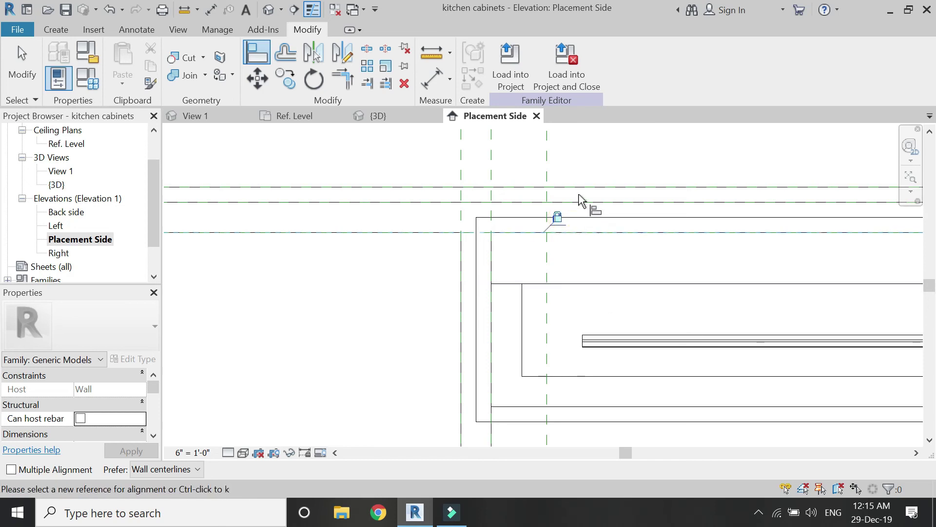
{"action": "scroll", "coordinate": [589, 203], "scroll_direction": "down", "scroll_amount": 3}
{"action": "key", "text": "Escape"}
{"action": "scroll", "coordinate": [595, 223], "scroll_direction": "down", "scroll_amount": 2}
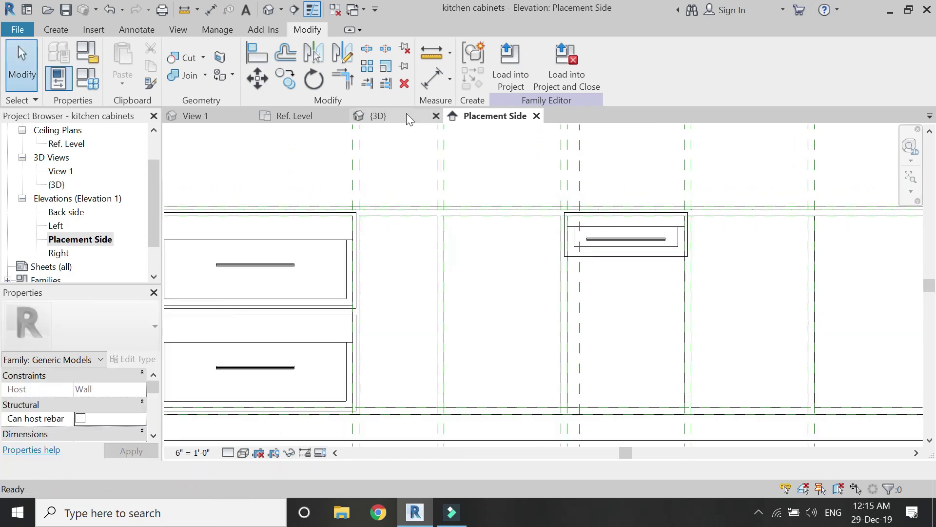
{"action": "left_click", "coordinate": [405, 115]}
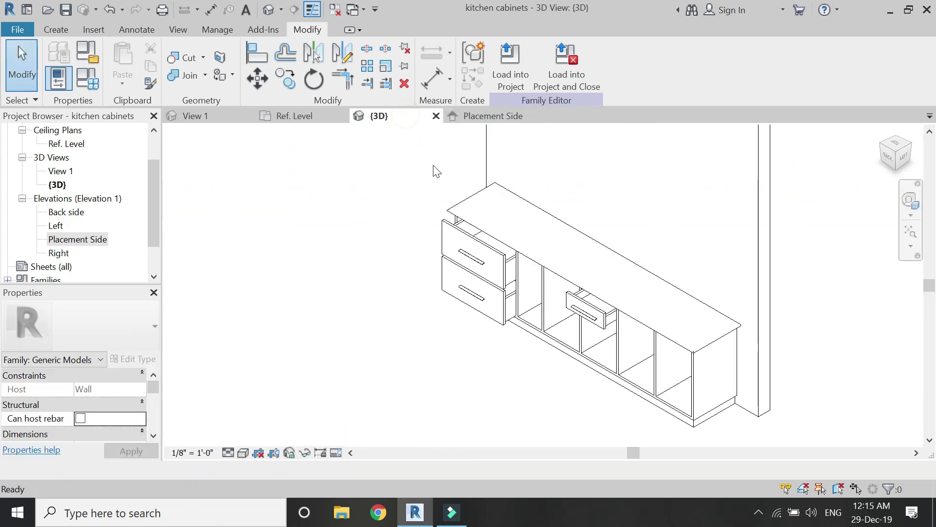
In the Ref. Level plan, copy the middle drawer into the adjacent bay on the side of the large drawers.
{"action": "left_click", "coordinate": [293, 116]}
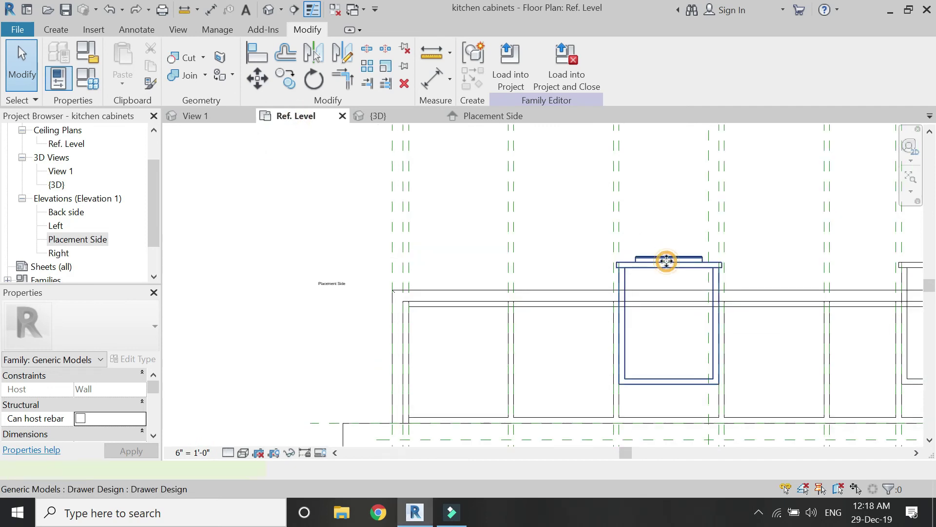
{"action": "left_click", "coordinate": [667, 261]}
{"action": "left_click", "coordinate": [286, 79]}
{"action": "scroll", "coordinate": [711, 313], "scroll_direction": "down", "scroll_amount": 2}
{"action": "scroll", "coordinate": [639, 295], "scroll_direction": "up", "scroll_amount": 3}
{"action": "scroll", "coordinate": [616, 282], "scroll_direction": "up", "scroll_amount": 2}
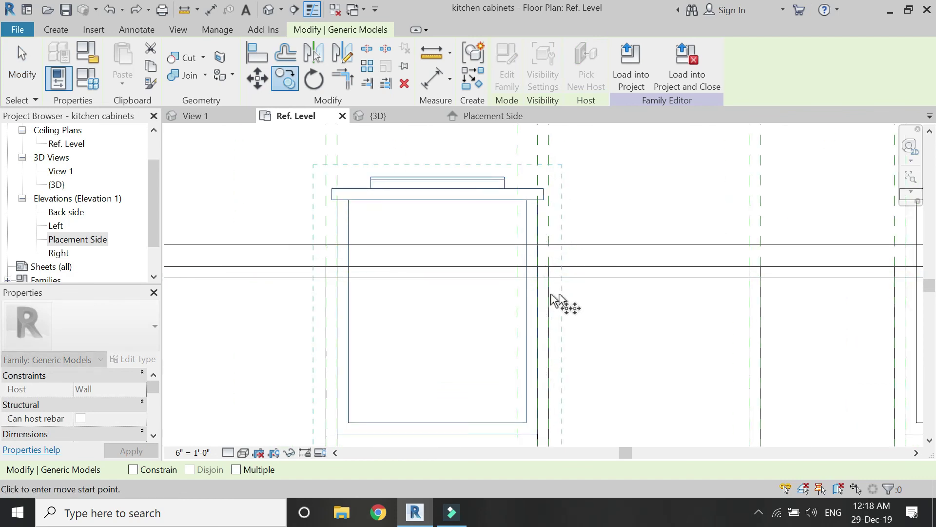
{"action": "left_click", "coordinate": [537, 278]}
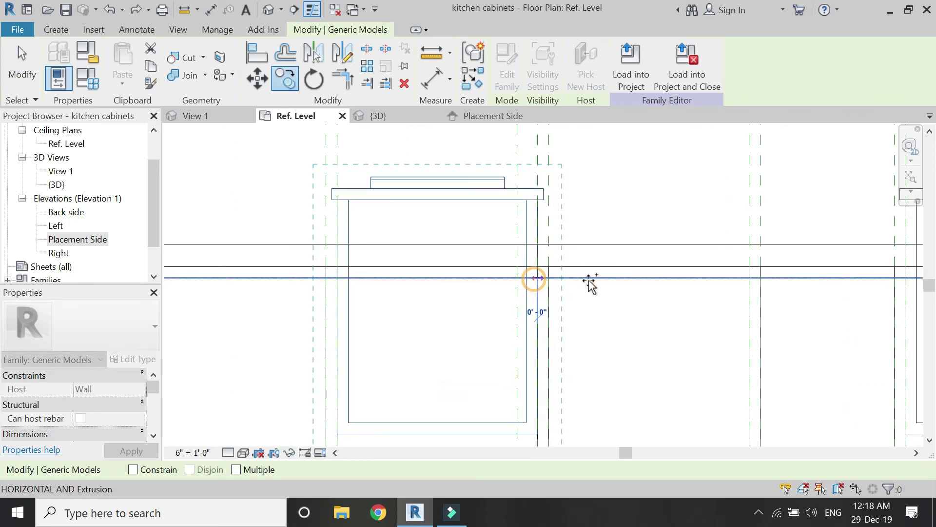
{"action": "left_click", "coordinate": [744, 277]}
{"action": "left_click", "coordinate": [391, 200]}
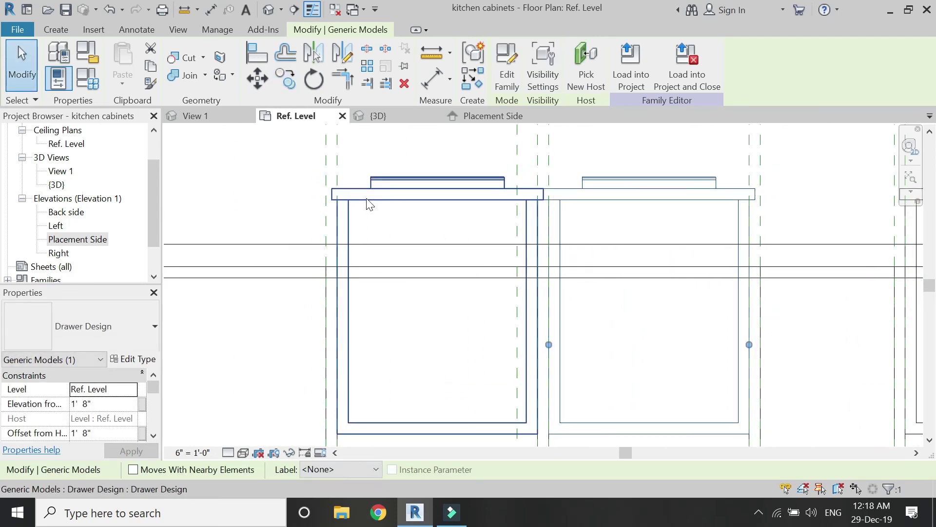
{"action": "key", "text": "Escape"}
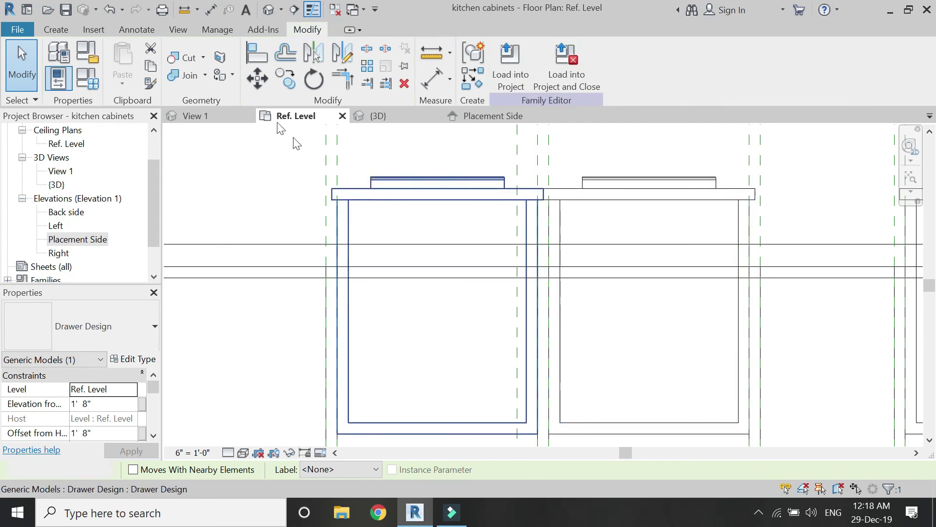
Align the copied drawer's side nearest the large drawers with the adjacent partition's reference plane and lock the alignment.
{"action": "left_click", "coordinate": [257, 54]}
{"action": "scroll", "coordinate": [750, 308], "scroll_direction": "up", "scroll_amount": 3}
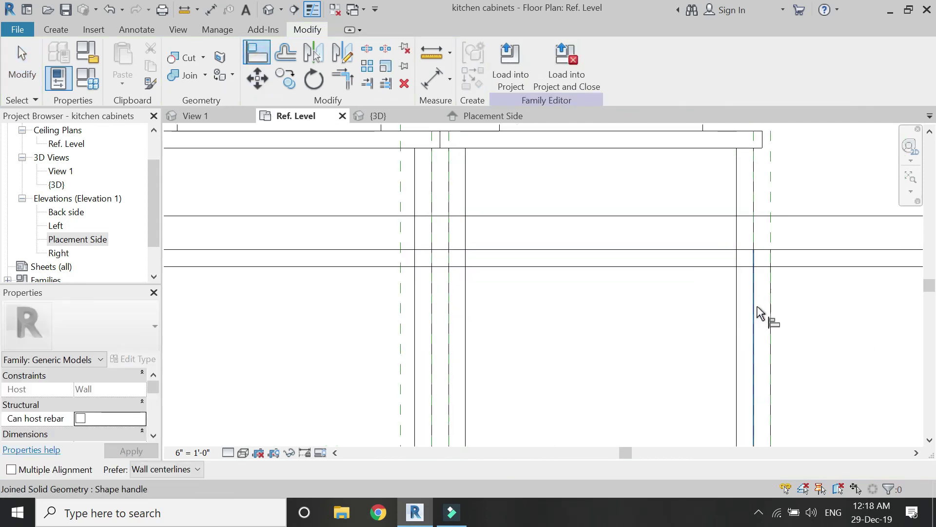
{"action": "key", "text": "Tab"}
{"action": "key", "text": "Tab"}
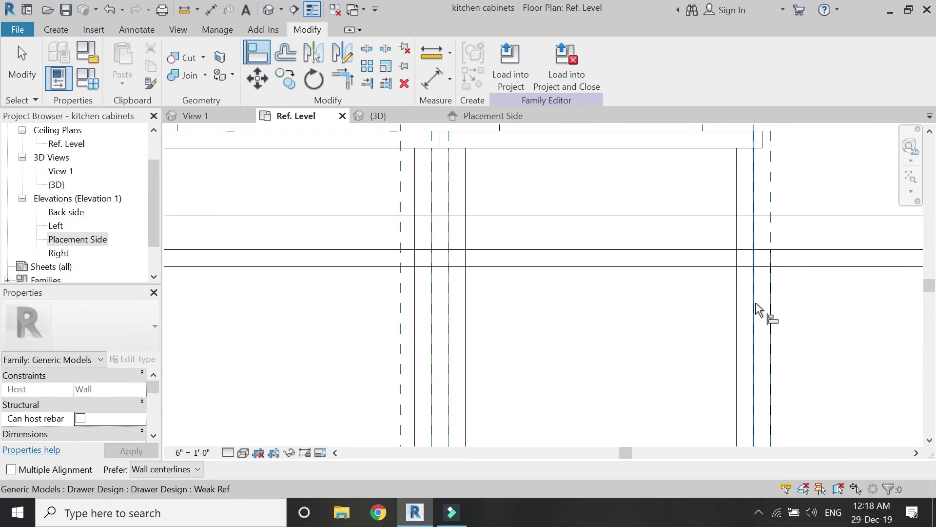
{"action": "key", "text": "Tab"}
{"action": "key", "text": "Tab"}
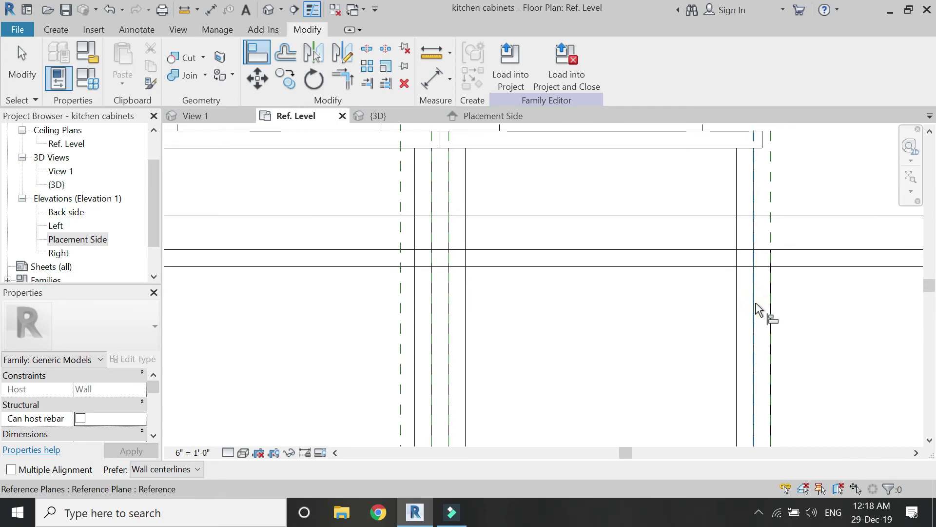
{"action": "left_click", "coordinate": [739, 274]}
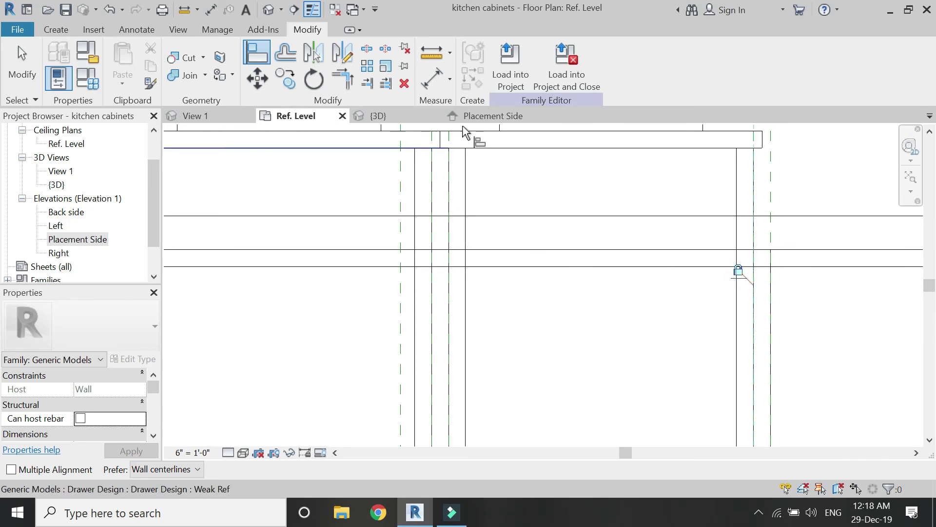
Open the Placement Side elevation close up on the tops of the two small drawers.
{"action": "left_click", "coordinate": [490, 117]}
{"action": "middle_click_drag", "start_coordinate": [459, 288], "coordinate": [250, 328]}
{"action": "scroll", "coordinate": [267, 317], "scroll_direction": "up", "scroll_amount": 2}
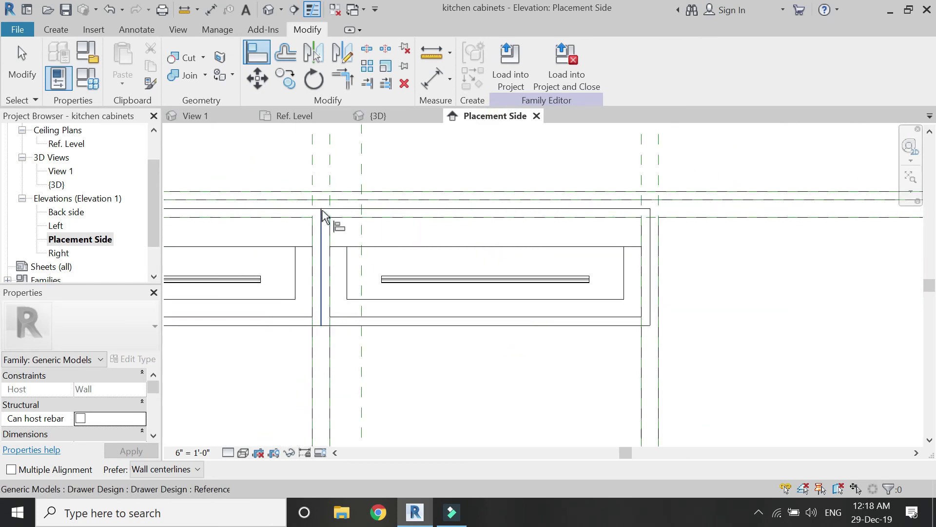
{"action": "scroll", "coordinate": [322, 210], "scroll_direction": "up", "scroll_amount": 2}
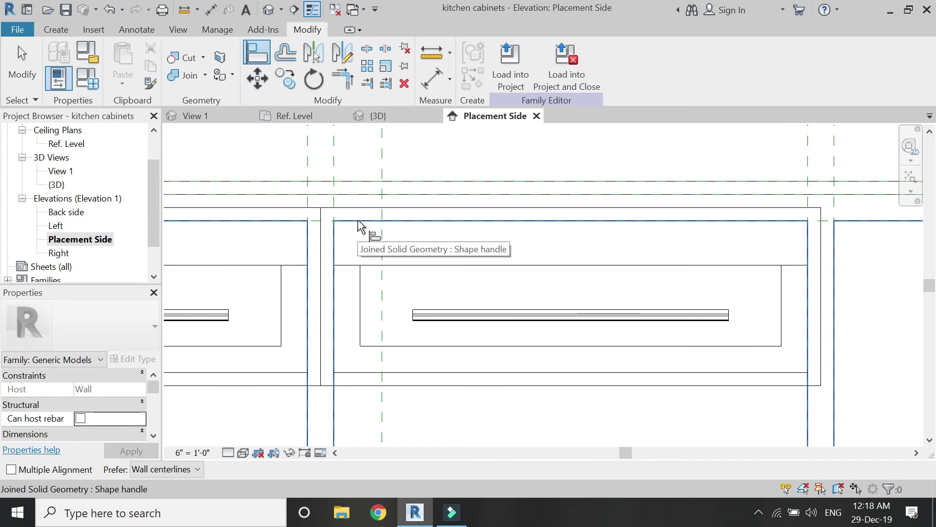
Try to align the small drawer tops with the reference plane at the underside of the cabinet top.
{"action": "key", "text": "Tab"}
{"action": "key", "text": "Tab"}
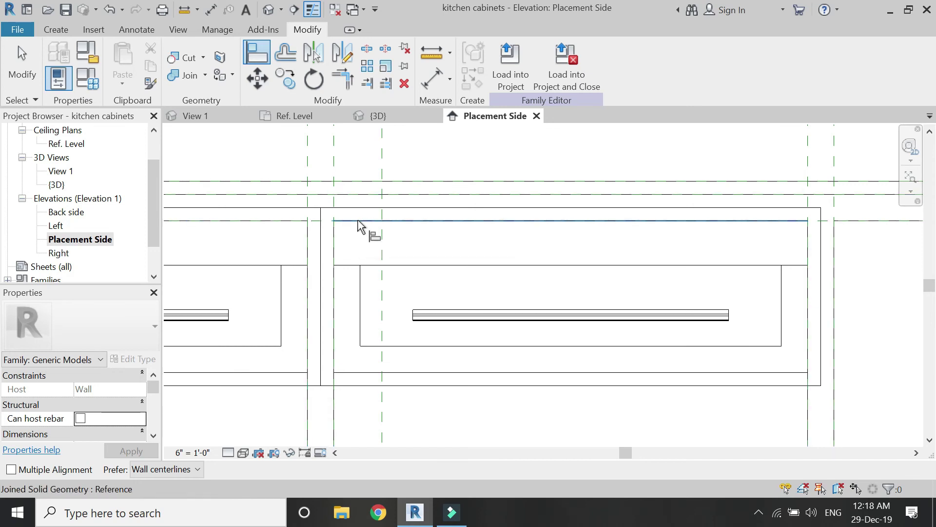
{"action": "key", "text": "Tab"}
{"action": "key", "text": "Tab"}
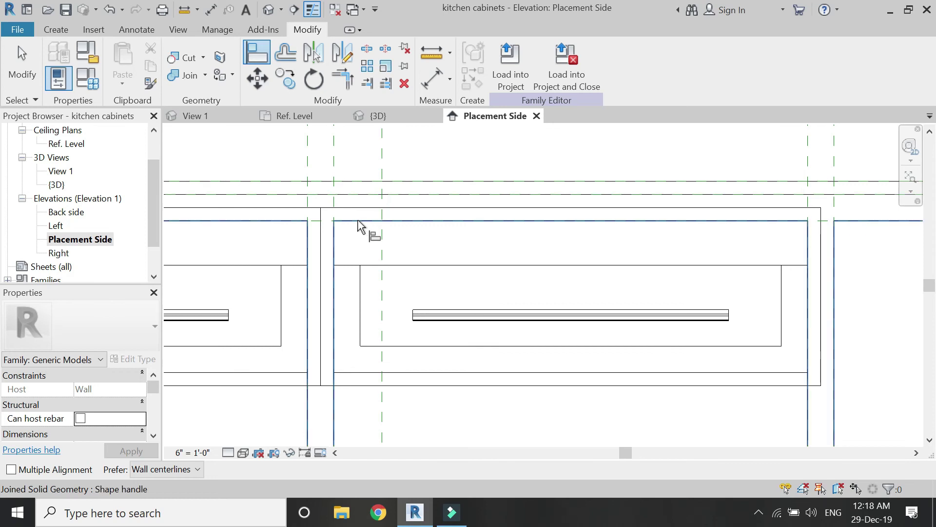
{"action": "left_click", "coordinate": [361, 225]}
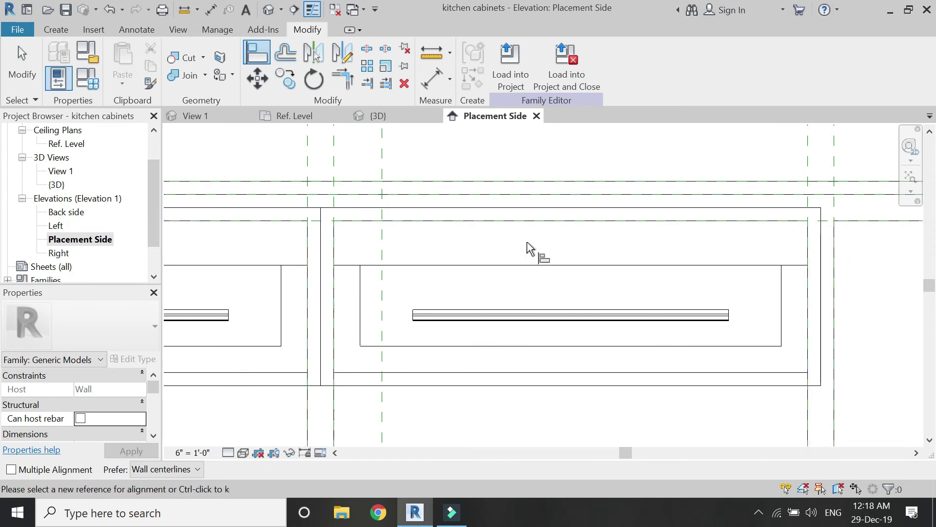
{"action": "scroll", "coordinate": [533, 251], "scroll_direction": "down", "scroll_amount": 2}
{"action": "scroll", "coordinate": [470, 264], "scroll_direction": "up", "scroll_amount": 1}
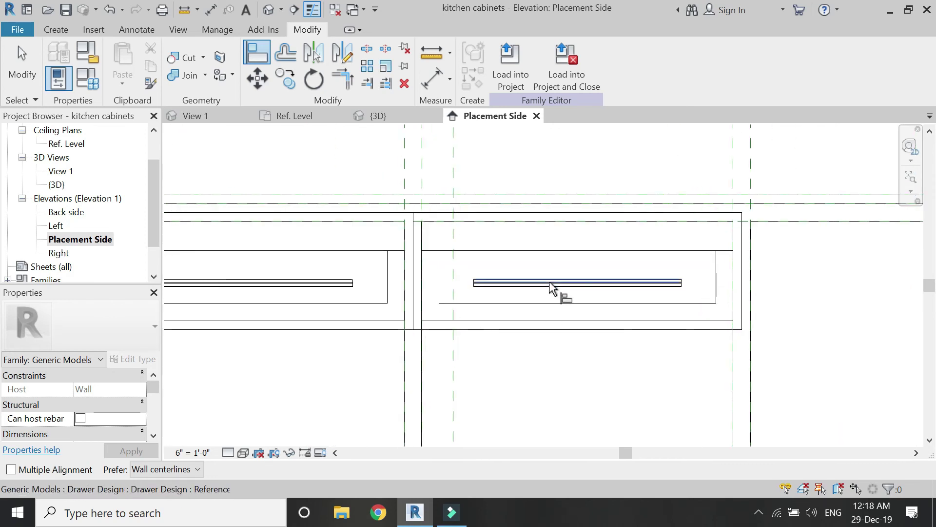
{"action": "scroll", "coordinate": [552, 287], "scroll_direction": "down", "scroll_amount": 2}
{"action": "scroll", "coordinate": [468, 293], "scroll_direction": "up", "scroll_amount": 5}
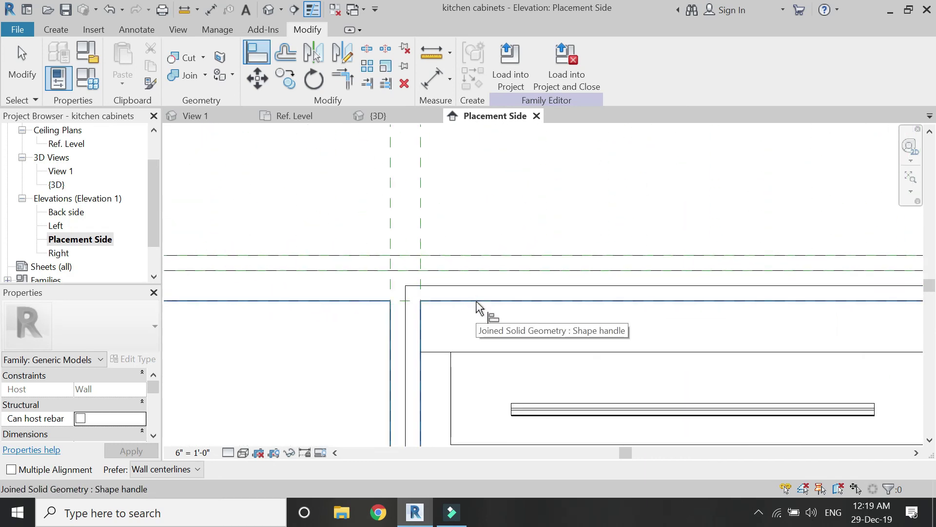
{"action": "key", "text": "Tab"}
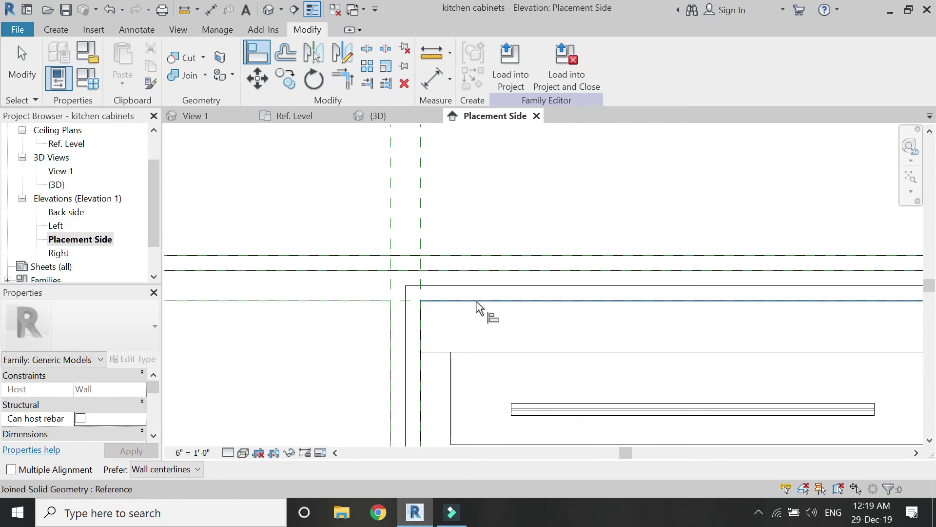
{"action": "key", "text": "Tab"}
{"action": "key", "text": "Tab"}
{"action": "key", "text": "Tab"}
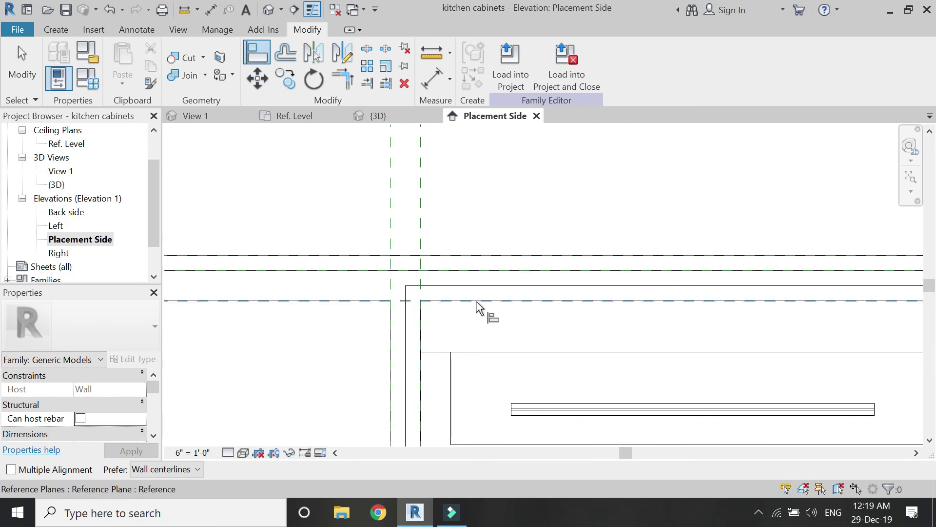
{"action": "key", "text": "Tab"}
{"action": "key", "text": "Tab"}
{"action": "key", "text": "Tab"}
{"action": "key", "text": "Tab"}
{"action": "key", "text": "Tab"}
{"action": "key", "text": "Tab"}
{"action": "key", "text": "Tab"}
{"action": "left_click", "coordinate": [475, 298]}
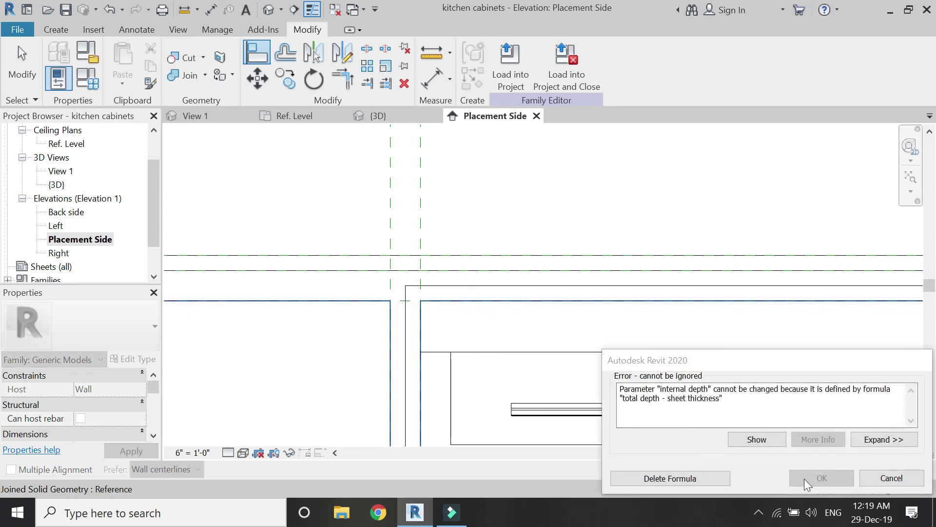
{"action": "left_click", "coordinate": [867, 478]}
{"action": "scroll", "coordinate": [487, 247], "scroll_direction": "down", "scroll_amount": 2}
{"action": "key", "text": "Escape"}
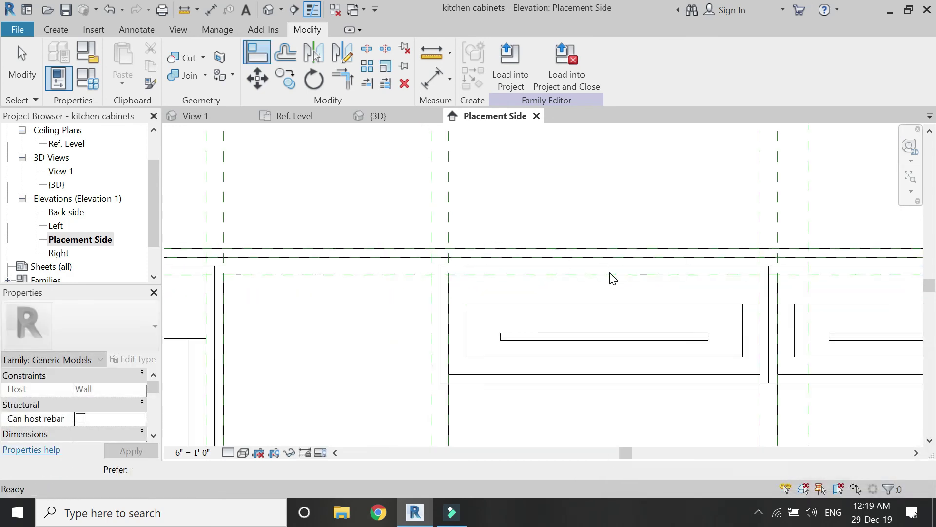
Align the copied drawer's top with the reference plane at the underside of the cabinet top and lock it.
{"action": "left_click", "coordinate": [253, 57]}
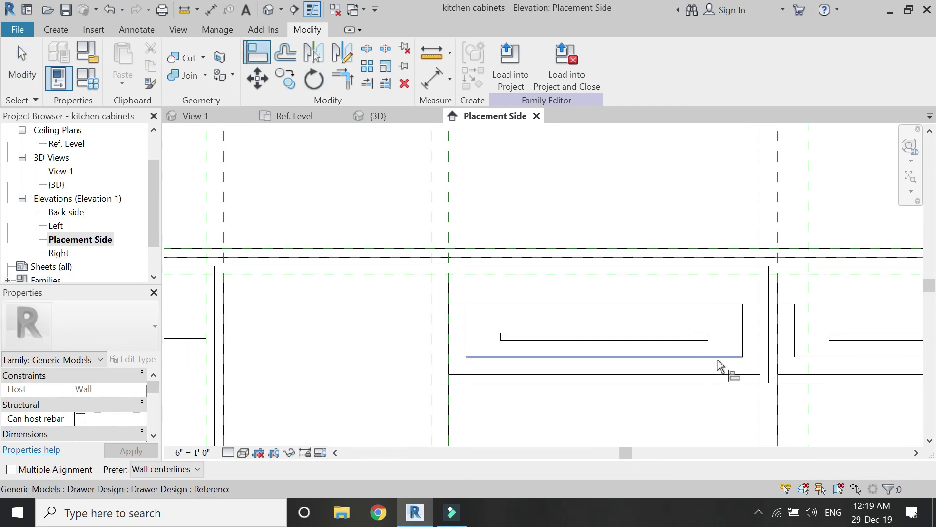
{"action": "scroll", "coordinate": [640, 387], "scroll_direction": "up", "scroll_amount": 2}
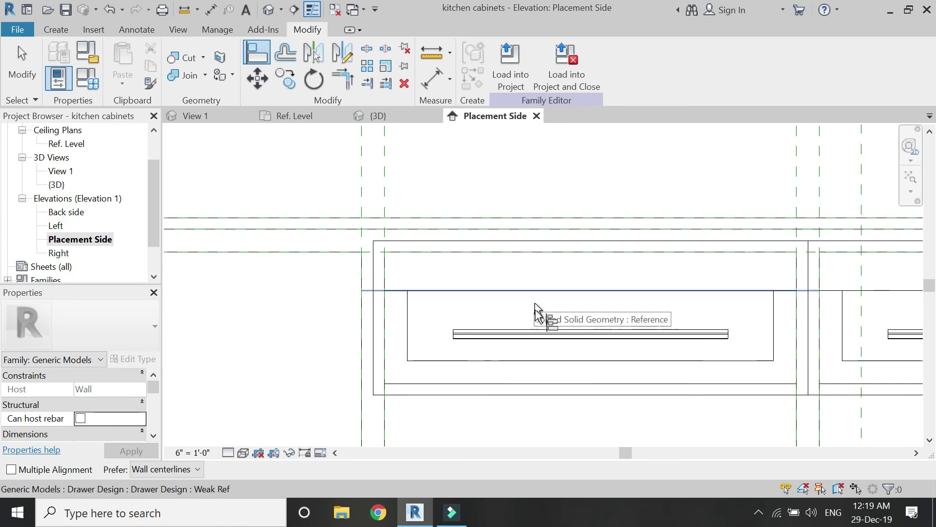
{"action": "left_click", "coordinate": [516, 252]}
{"action": "left_click", "coordinate": [558, 251]}
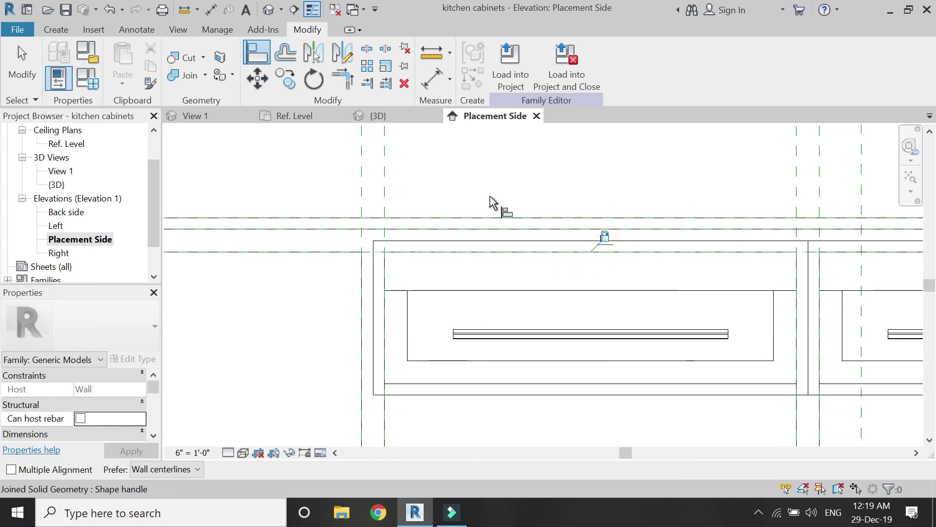
{"action": "scroll", "coordinate": [488, 214], "scroll_direction": "down", "scroll_amount": 3}
{"action": "key", "text": "Escape"}
{"action": "key", "text": "Escape"}
In the 3D view, set the total height of cabinets parameter to 2' 6" and apply it.
{"action": "left_click", "coordinate": [464, 274]}
{"action": "scroll", "coordinate": [468, 272], "scroll_direction": "down", "scroll_amount": 2}
{"action": "left_click", "coordinate": [382, 195]}
{"action": "left_click", "coordinate": [381, 120]}
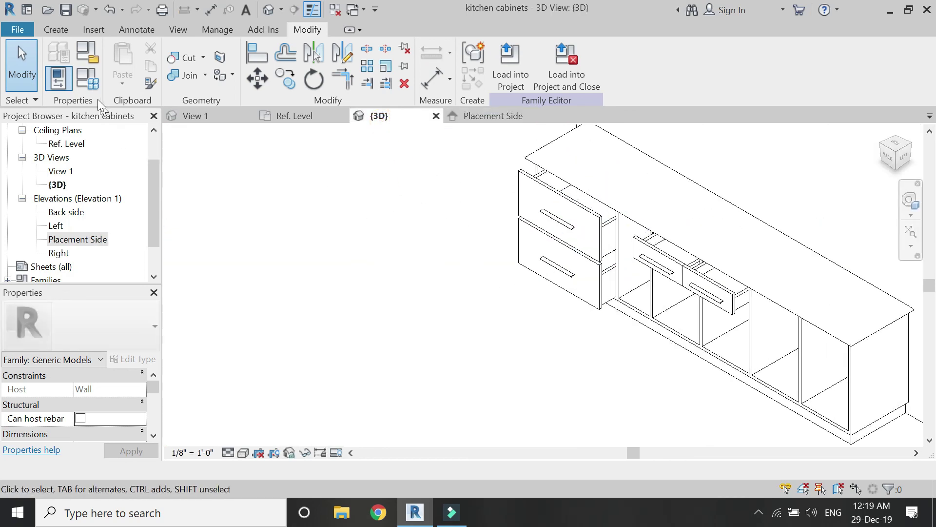
{"action": "left_click", "coordinate": [88, 79]}
{"action": "scroll", "coordinate": [234, 312], "scroll_direction": "down", "scroll_amount": 2}
{"action": "left_click", "coordinate": [197, 335]}
{"action": "type", "text": "2'  6\""}
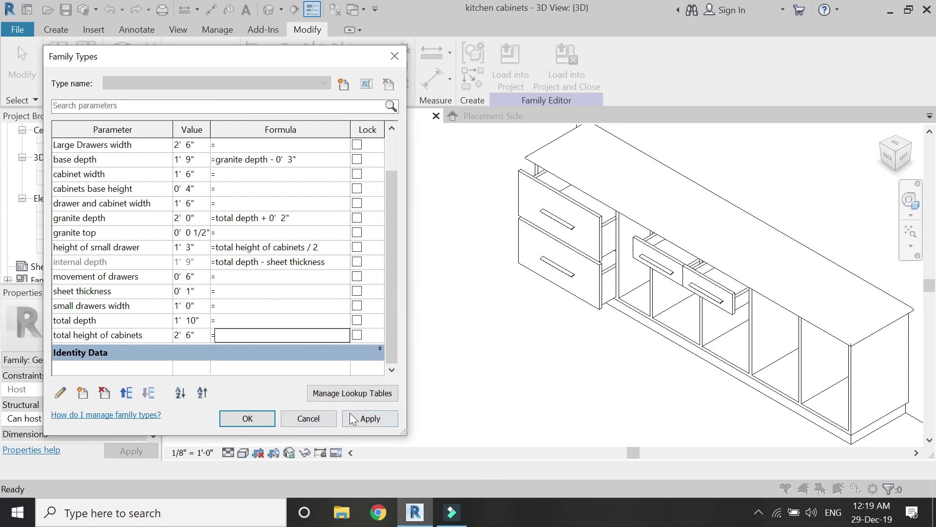
{"action": "left_click", "coordinate": [355, 417]}
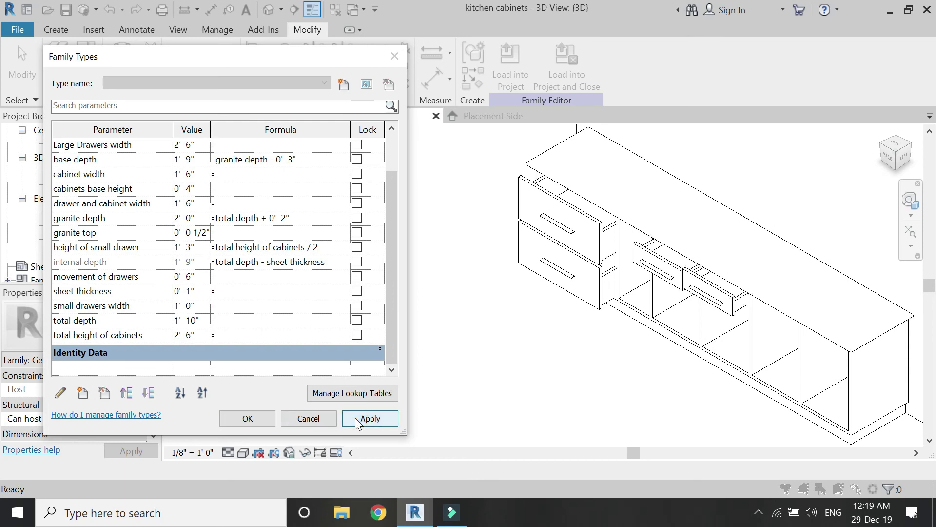
{"action": "left_click", "coordinate": [256, 419]}
In the Placement Side elevation, move the middle drawer down until its top edge is level with the copied drawer's.
{"action": "left_click", "coordinate": [473, 116]}
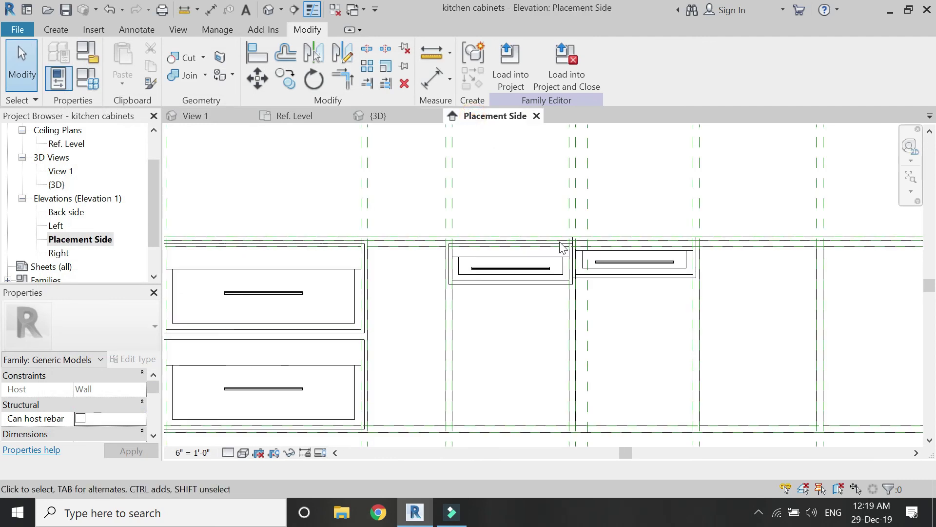
{"action": "left_click", "coordinate": [618, 252]}
{"action": "scroll", "coordinate": [619, 251], "scroll_direction": "up", "scroll_amount": 5}
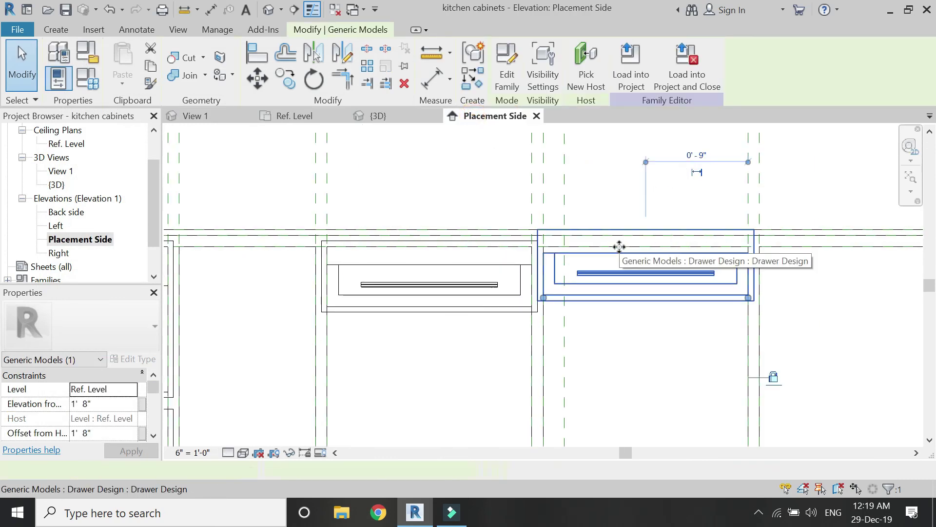
{"action": "scroll", "coordinate": [621, 251], "scroll_direction": "up", "scroll_amount": 1}
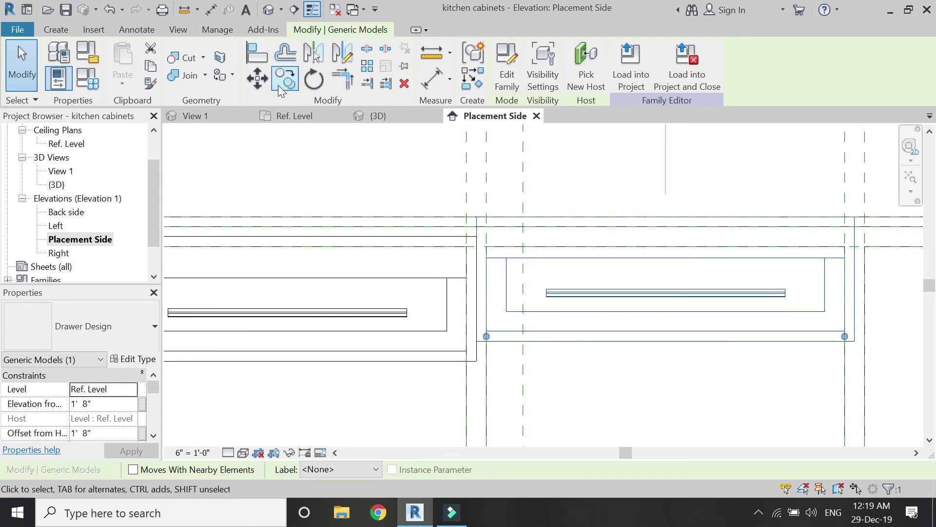
{"action": "left_click", "coordinate": [265, 80]}
{"action": "left_click", "coordinate": [476, 217]}
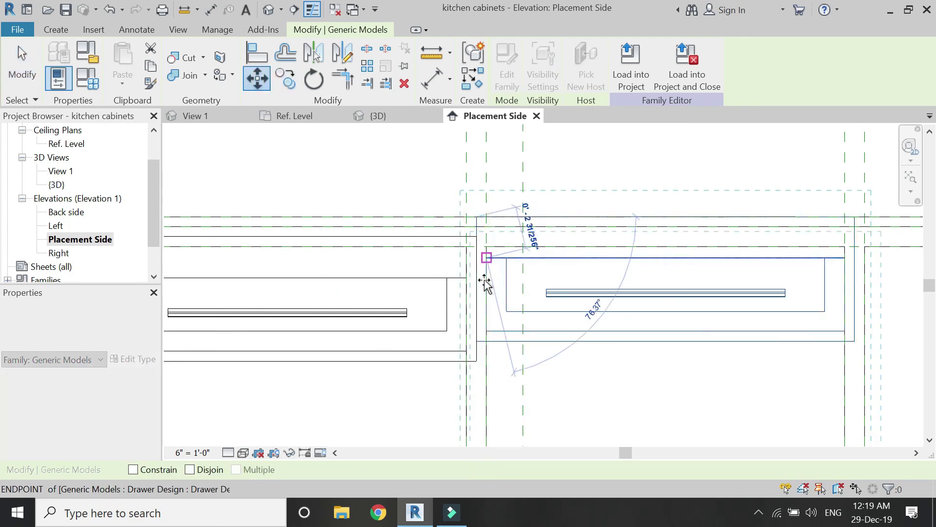
{"action": "left_click", "coordinate": [477, 237]}
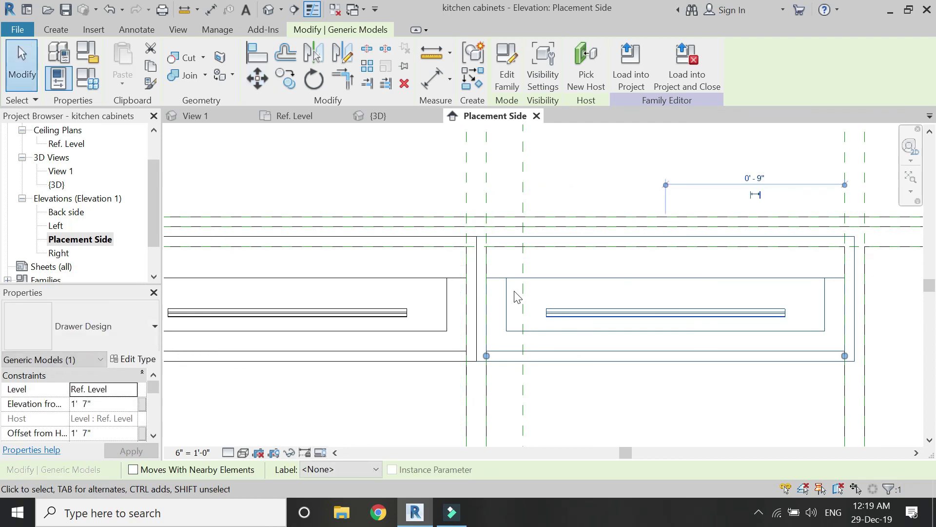
Align the middle drawer's top with the reference plane under the cabinet top and lock the alignment.
{"action": "left_click", "coordinate": [268, 63]}
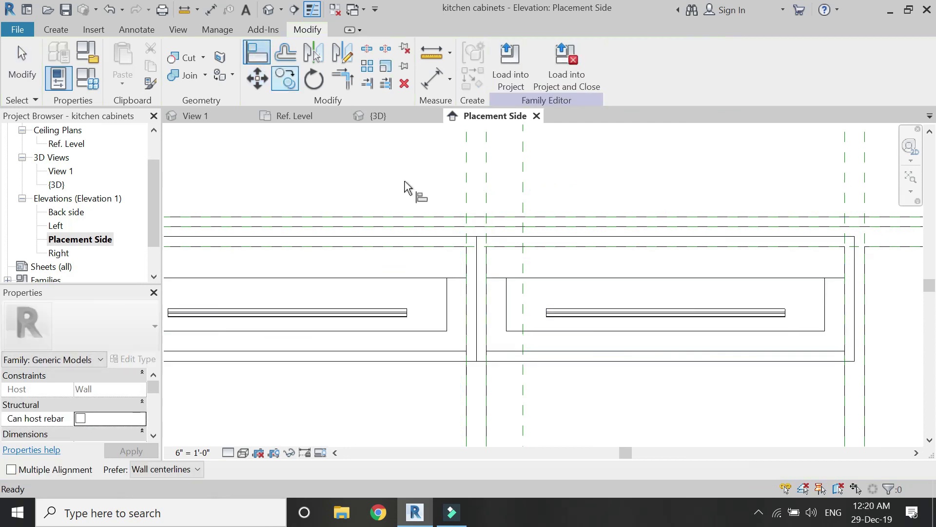
{"action": "left_click", "coordinate": [557, 246]}
{"action": "left_click", "coordinate": [558, 249]}
{"action": "left_click", "coordinate": [681, 232]}
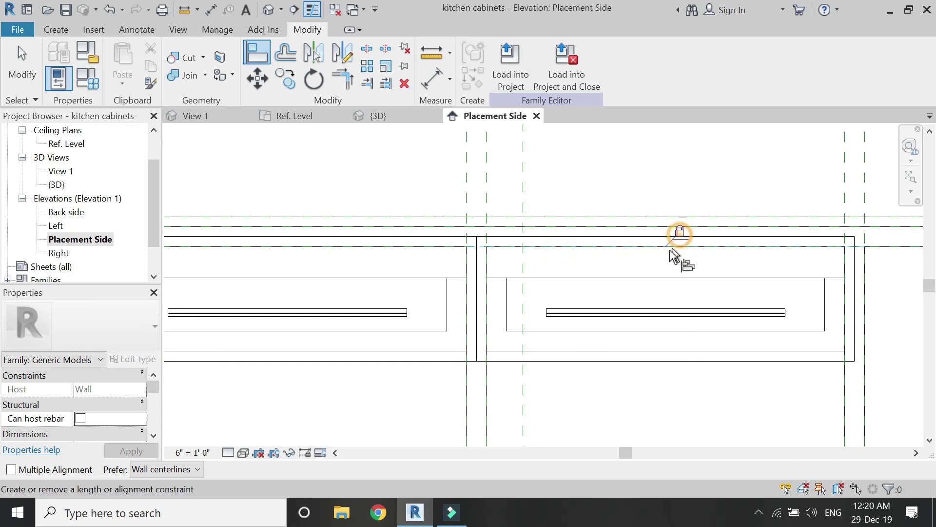
{"action": "left_click", "coordinate": [635, 247]}
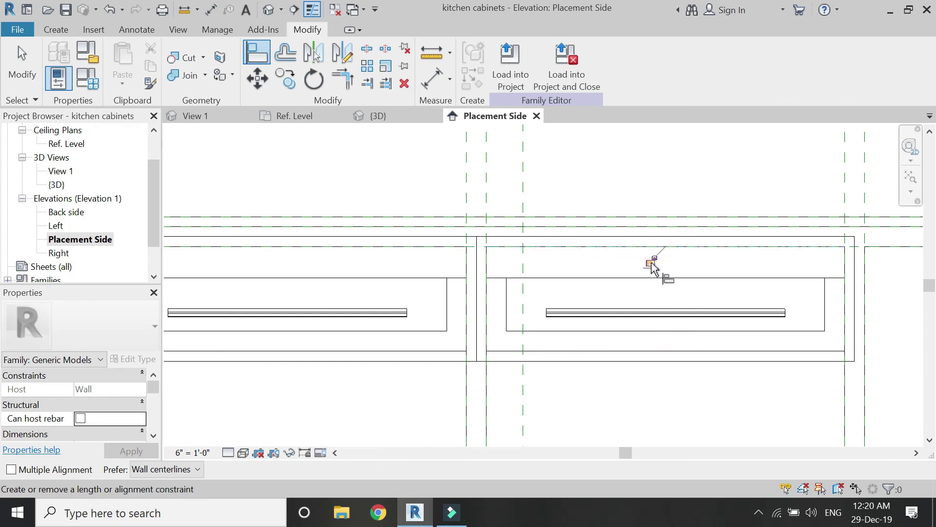
In the 3D view, set the Large Drawers width parameter to 3' 0" and apply it.
{"action": "left_click", "coordinate": [388, 116]}
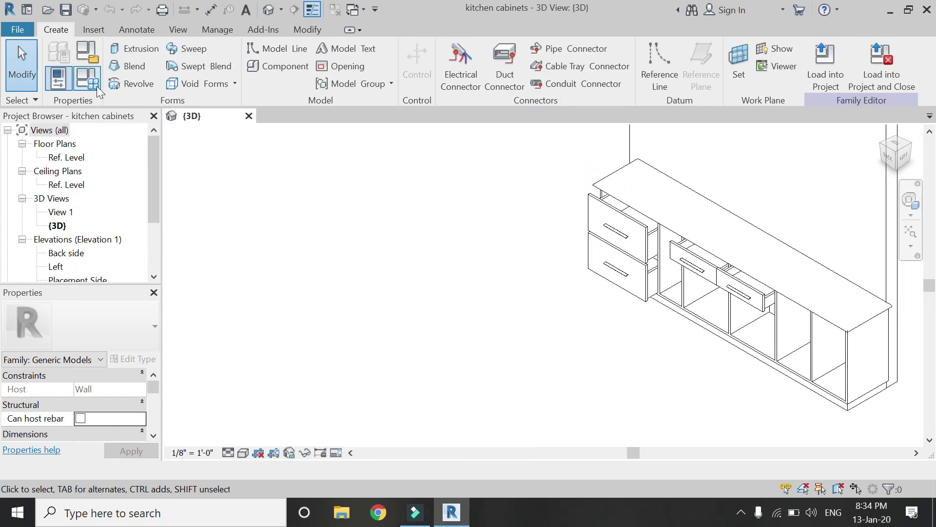
{"action": "left_click", "coordinate": [97, 86]}
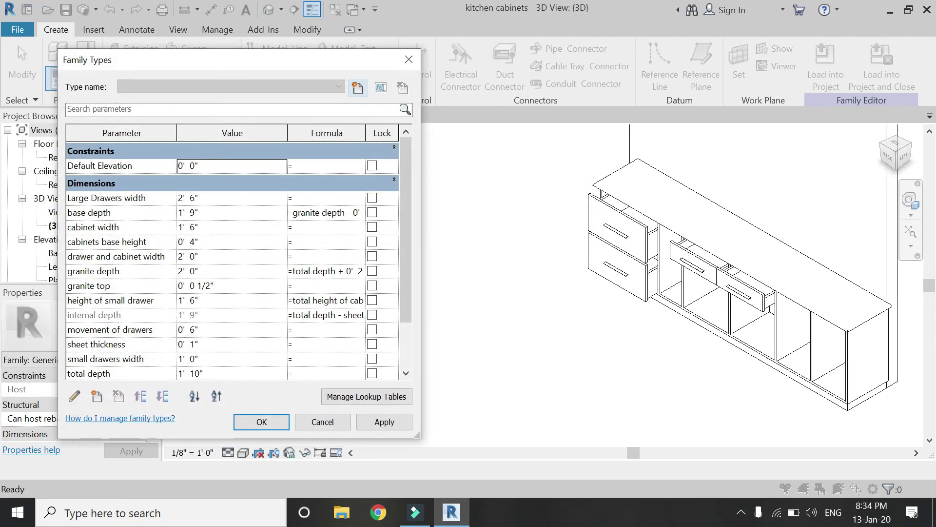
{"action": "left_click", "coordinate": [219, 196]}
{"action": "type", "text": "3"}
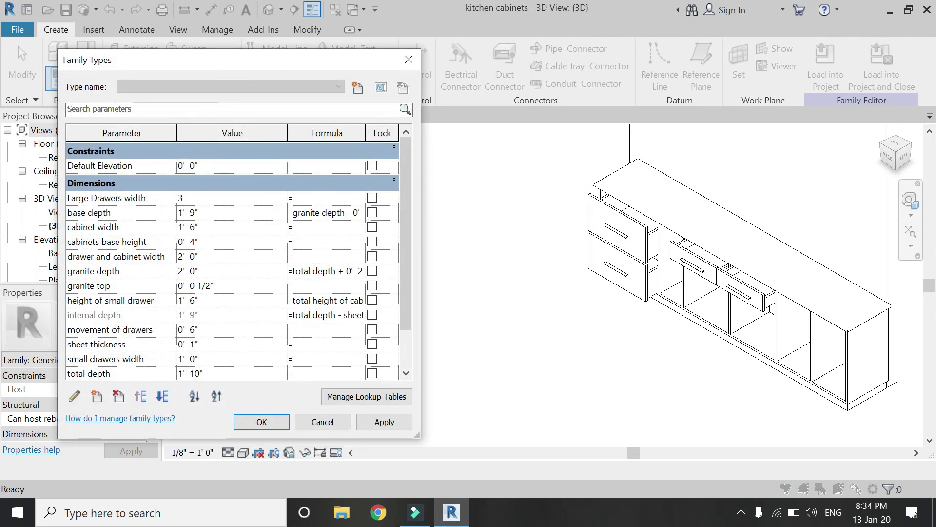
{"action": "key", "text": "Tab"}
{"action": "left_click", "coordinate": [384, 422]}
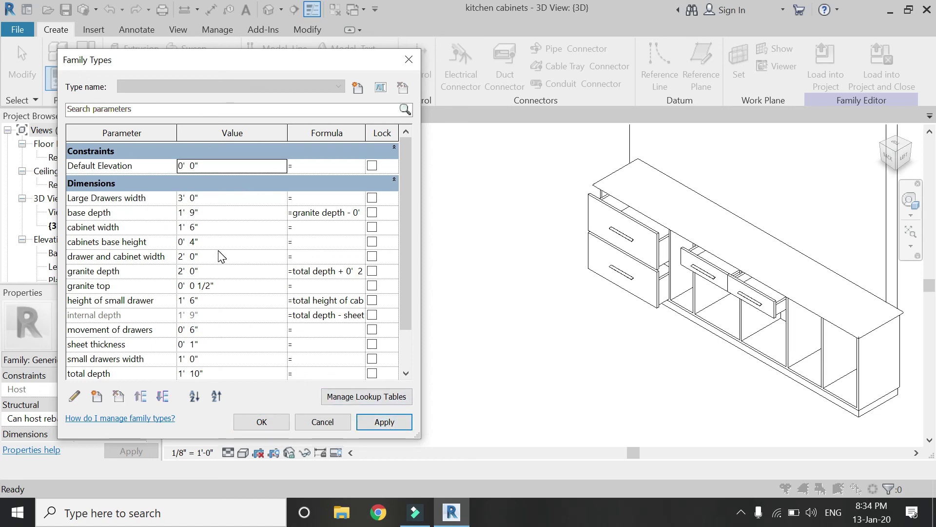
Test the cabinets at a total height of 2' 0".
{"action": "scroll", "coordinate": [227, 358], "scroll_direction": "down", "scroll_amount": 2}
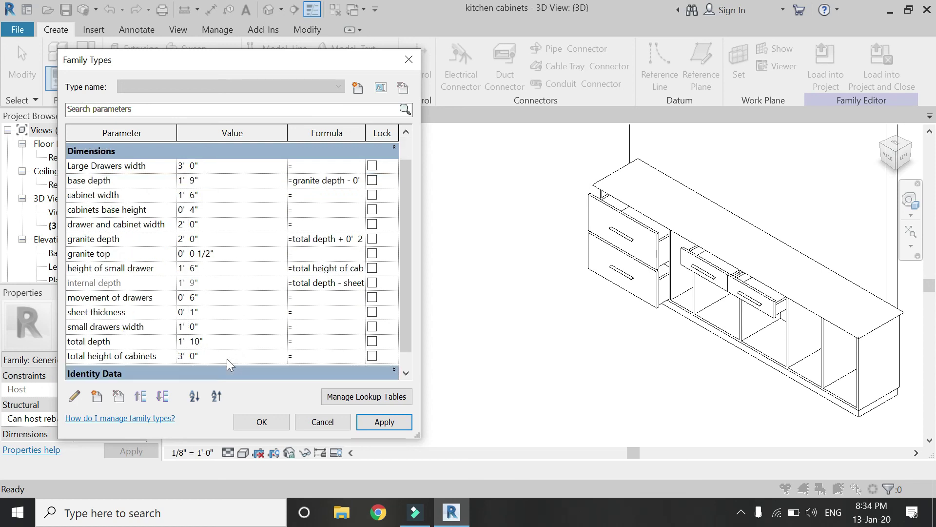
{"action": "left_click", "coordinate": [224, 338]}
{"action": "type", "text": "2'"}
{"action": "key", "text": "Tab"}
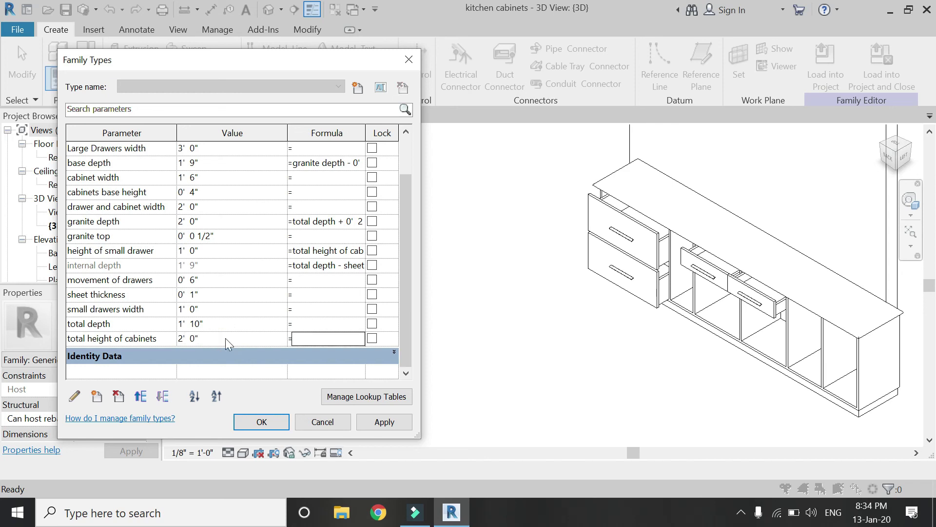
{"action": "left_click", "coordinate": [377, 423]}
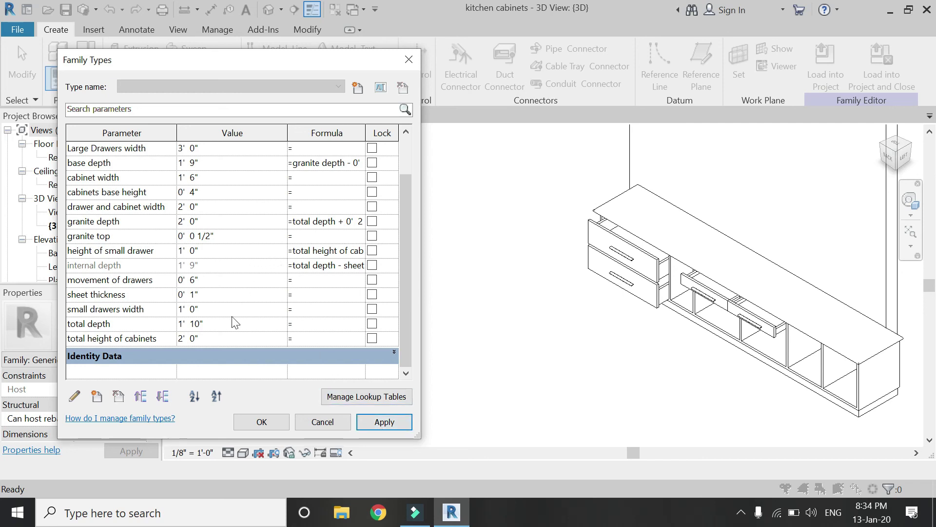
Set the total height of cabinets to 2' 8" and apply it.
{"action": "left_click", "coordinate": [214, 340]}
{"action": "type", "text": "2' 8\""}
{"action": "left_click", "coordinate": [385, 422]}
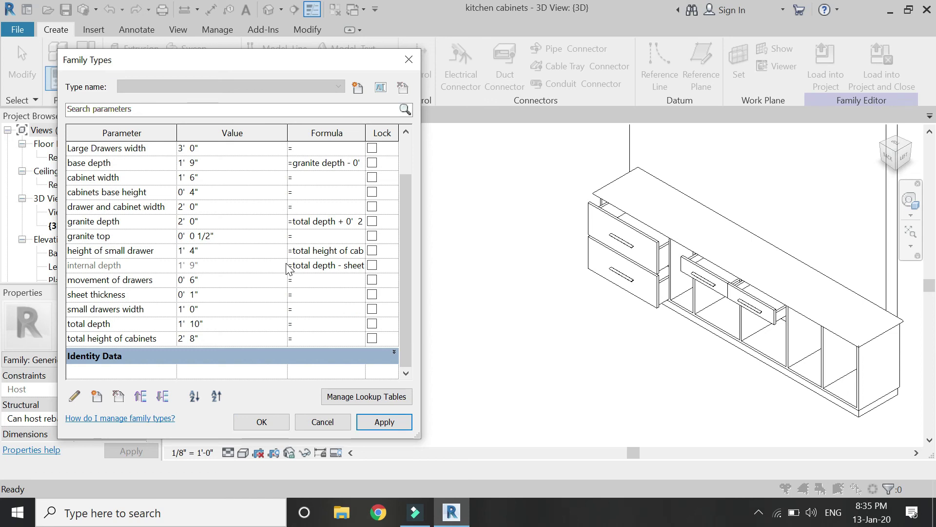
Test the movement of drawers parameter at 0' 0" and apply it.
{"action": "scroll", "coordinate": [281, 266], "scroll_direction": "up", "scroll_amount": 1}
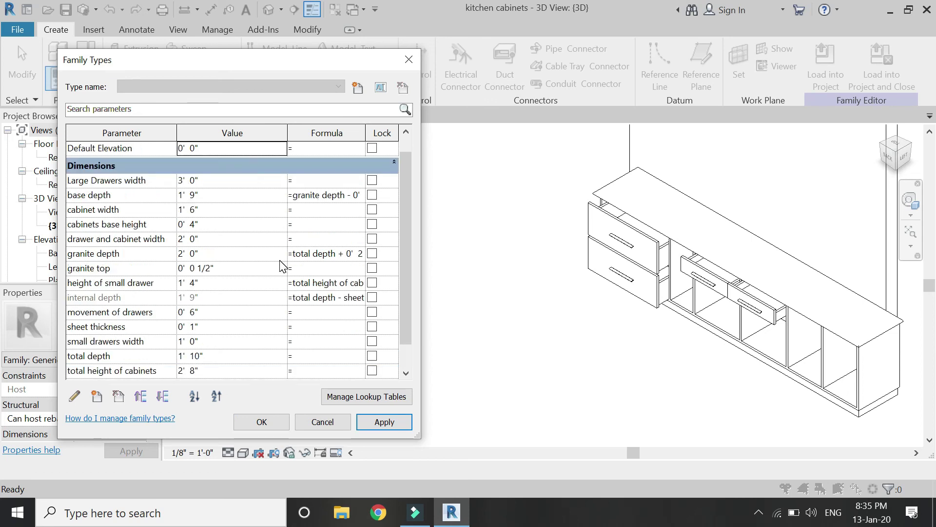
{"action": "left_click", "coordinate": [245, 312]}
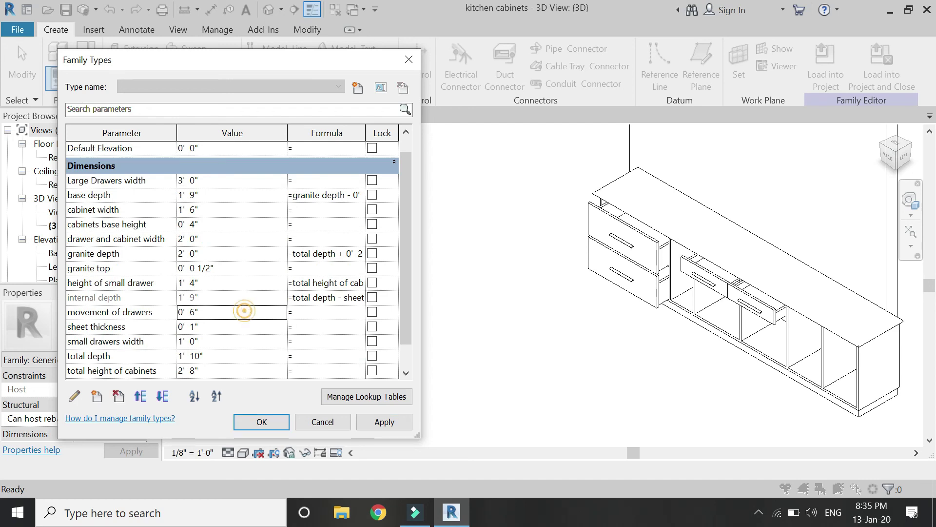
{"action": "type", "text": "0"}
{"action": "key", "text": "Tab"}
{"action": "left_click", "coordinate": [379, 418]}
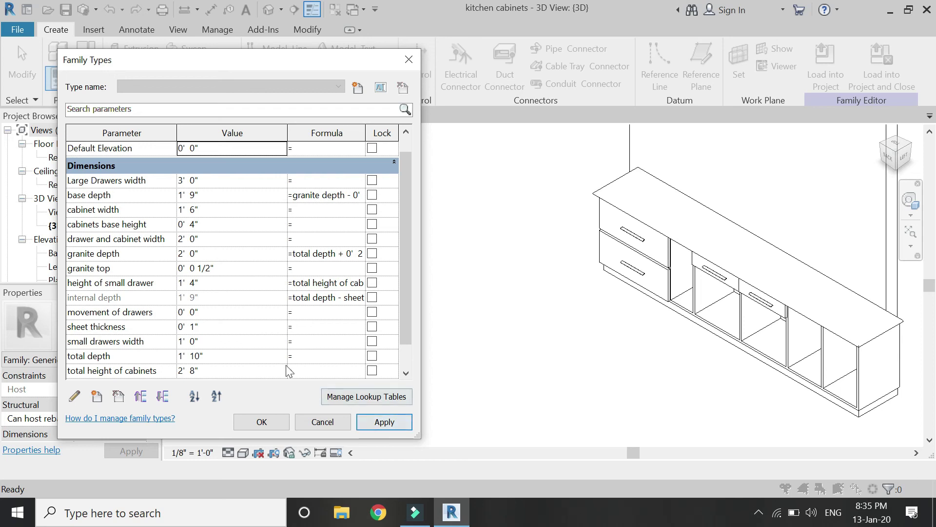
Set the movement of drawers parameter to 1' 0" and apply it.
{"action": "left_click", "coordinate": [199, 312]}
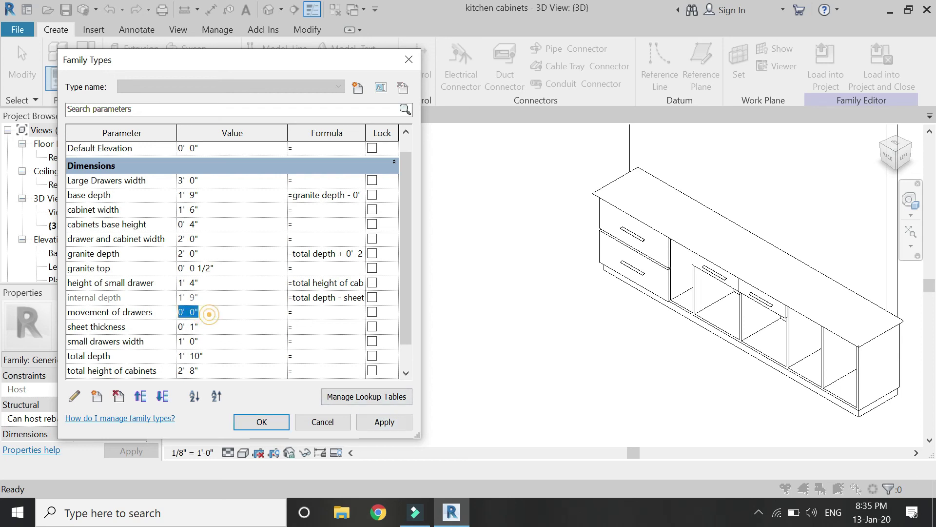
{"action": "type", "text": "1'"}
{"action": "left_click", "coordinate": [396, 421]}
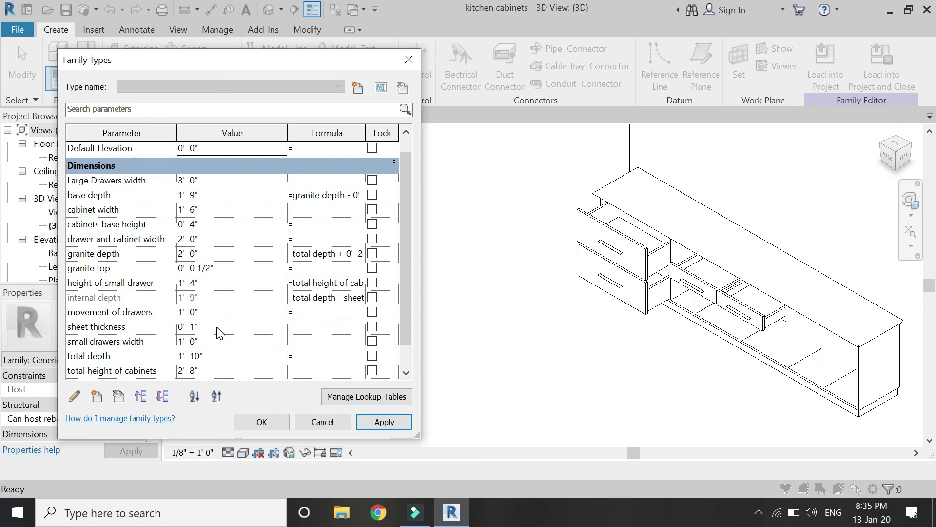
Test the drawer and cabinet width parameter at 3' 0" and apply it.
{"action": "scroll", "coordinate": [218, 333], "scroll_direction": "down", "scroll_amount": 1}
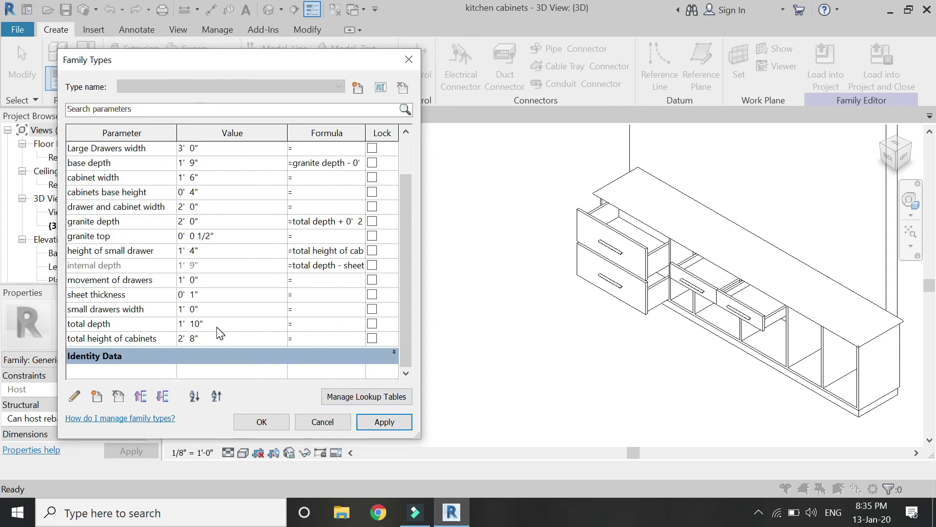
{"action": "left_click", "coordinate": [214, 206]}
{"action": "type", "text": "3"}
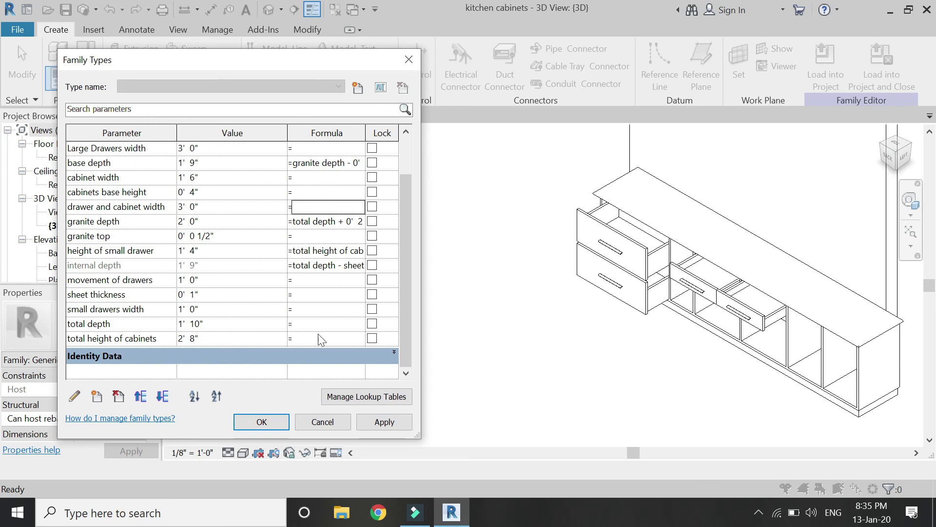
{"action": "left_click", "coordinate": [380, 424]}
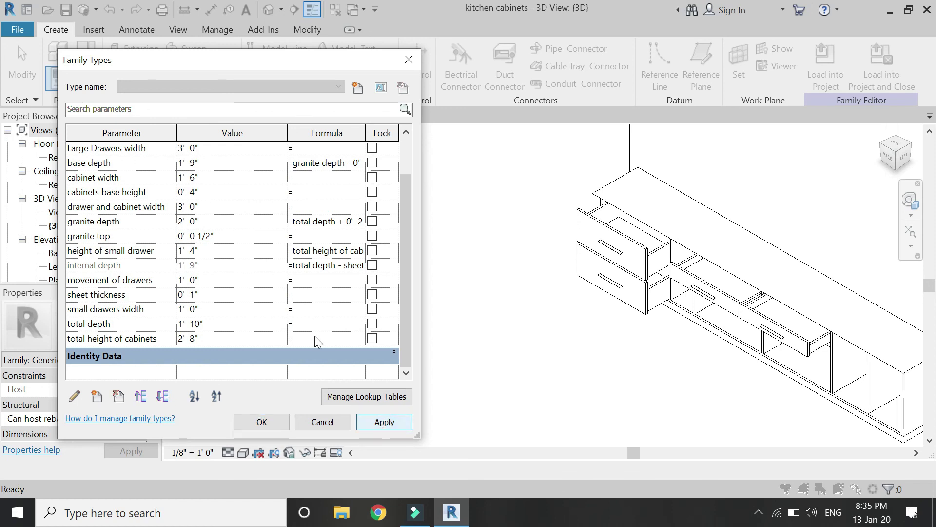
Test the drawer and cabinet width parameter at 1' 0" and apply it.
{"action": "left_click", "coordinate": [222, 206]}
{"action": "type", "text": "1"}
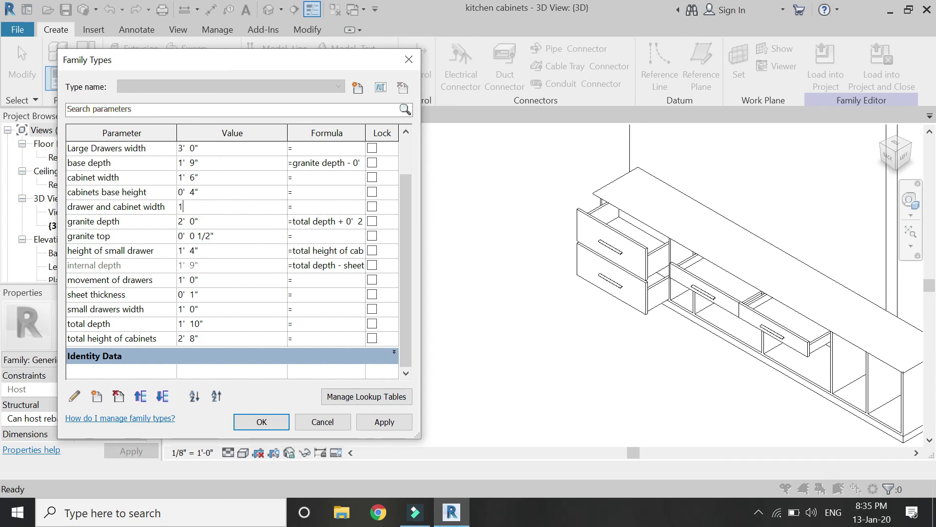
{"action": "type", "text": "'  0\""}
{"action": "left_click", "coordinate": [362, 424]}
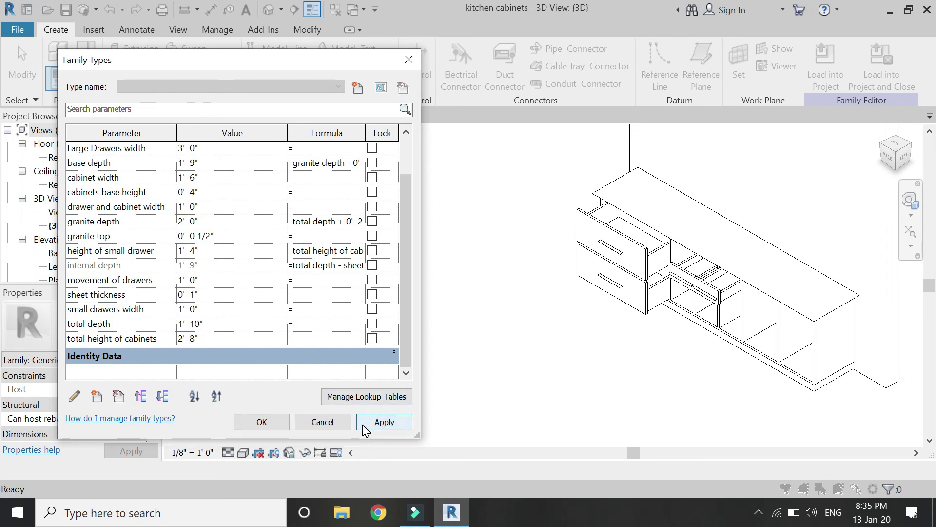
Set the drawer and cabinet width parameter to 2' 0" and apply it.
{"action": "left_click", "coordinate": [225, 207]}
{"action": "type", "text": "2"}
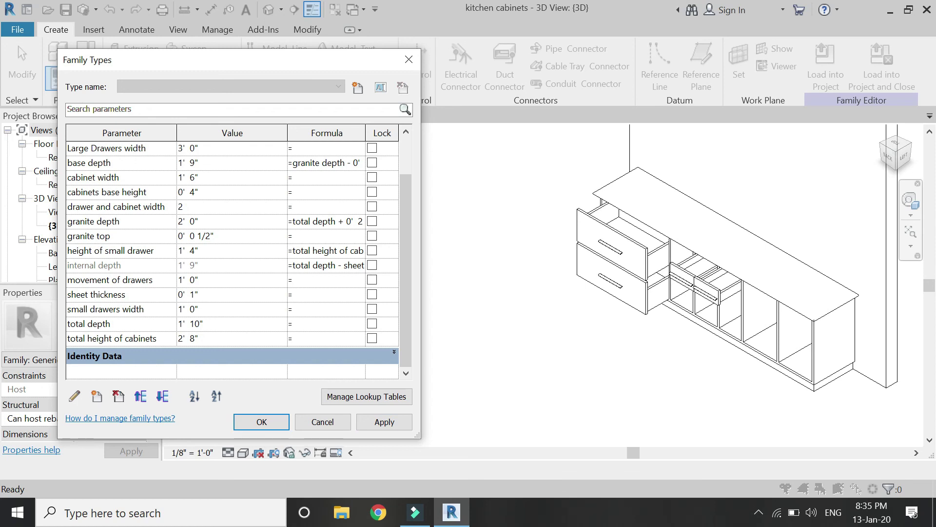
{"action": "key", "text": "Tab"}
{"action": "left_click", "coordinate": [373, 424]}
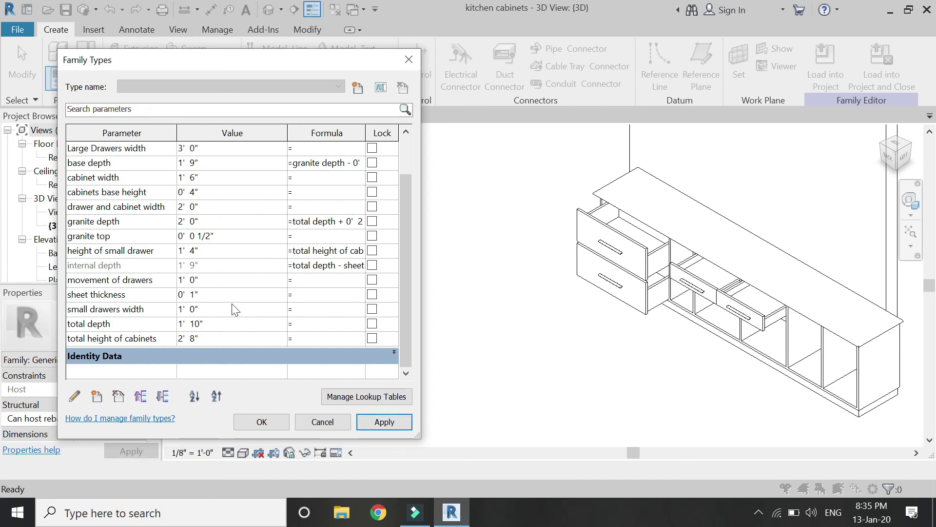
Set the Large Drawers width parameter to 2' 6", apply it and finish editing the family types.
{"action": "scroll", "coordinate": [234, 309], "scroll_direction": "up", "scroll_amount": 1}
{"action": "left_click", "coordinate": [205, 195]}
{"action": "type", "text": "2'  6"}
{"action": "key", "text": "Tab"}
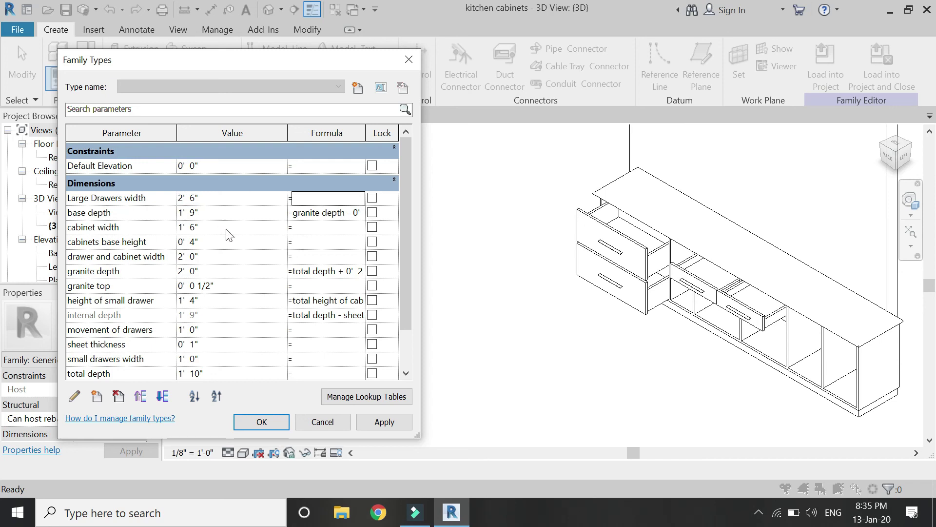
{"action": "left_click", "coordinate": [373, 426]}
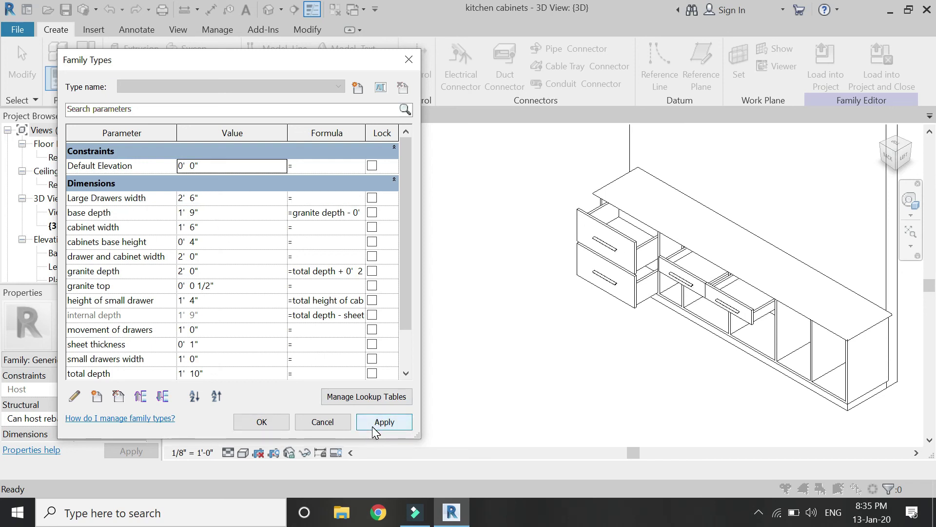
{"action": "left_click", "coordinate": [251, 423]}
{"action": "left_click", "coordinate": [411, 349]}
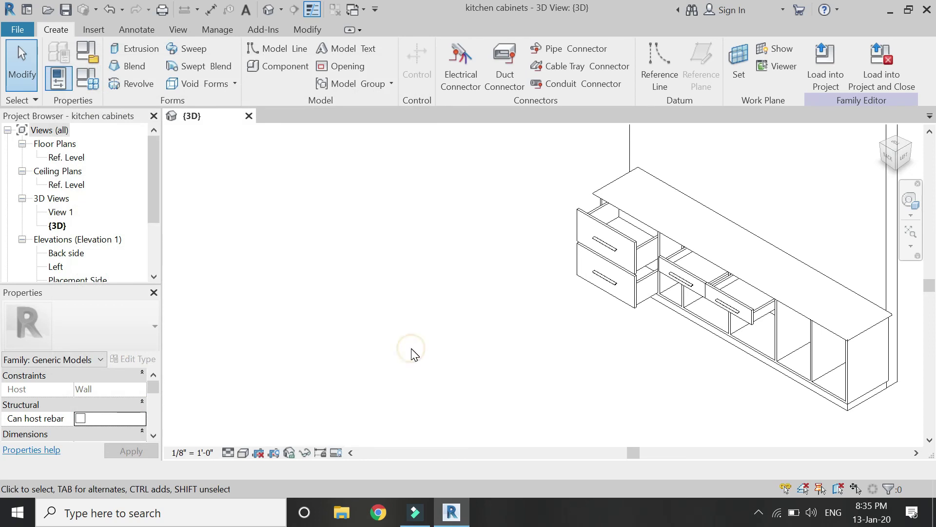